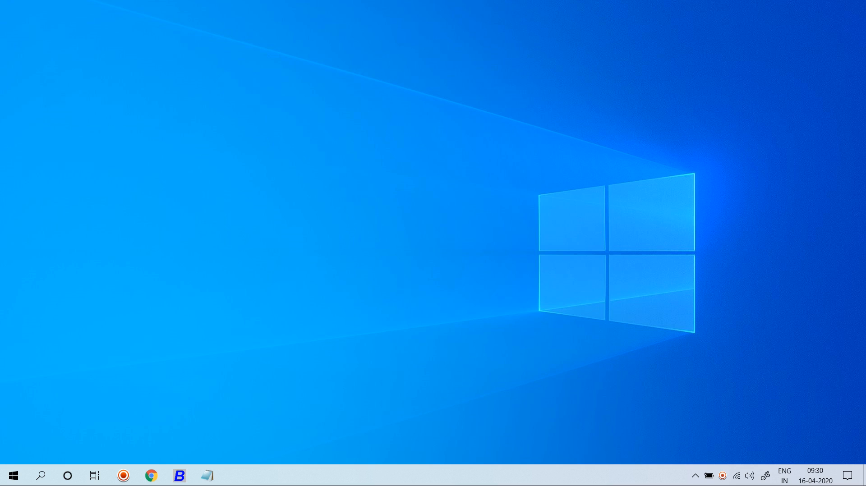
Step: In Busy, open the Enterprise Features settings under Configuration > Features / Options
key("alt+Tab")
key("alt+Tab")
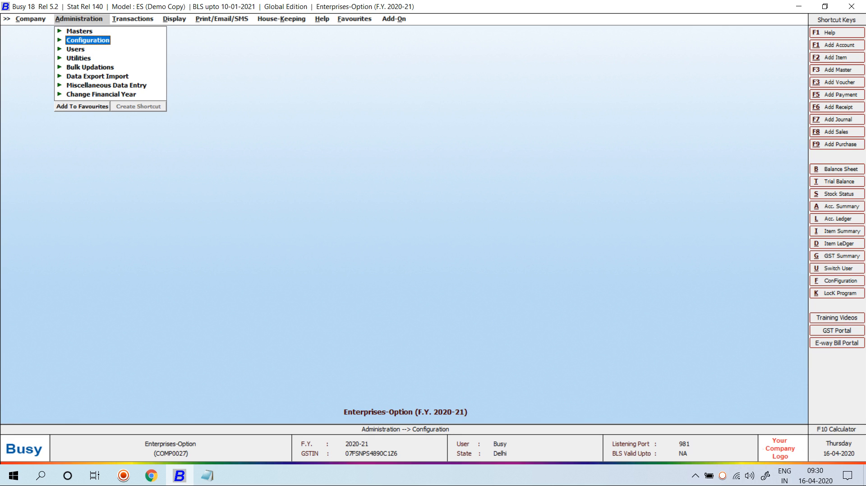
key("Return")
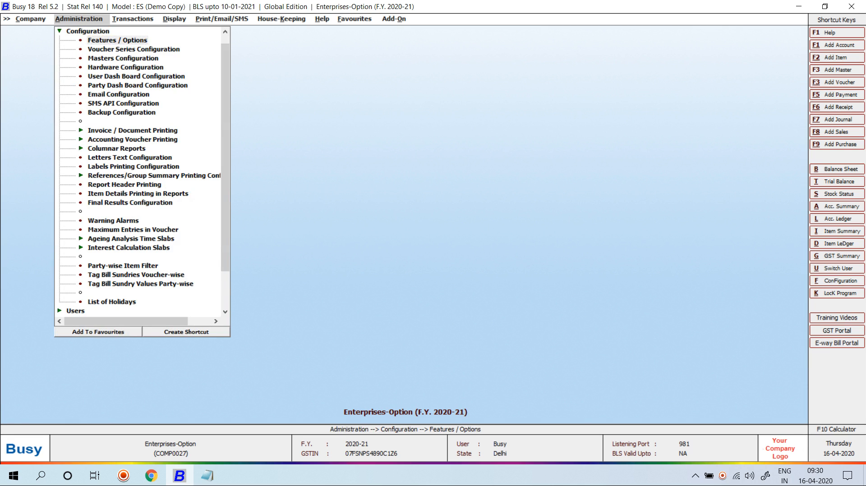
key("Return")
key("Down")
key("Down")
key("Down")
key("Down")
key("Down")
key("Down")
key("Down")
key("Down")
key("Down")
key("Down")
key("Down")
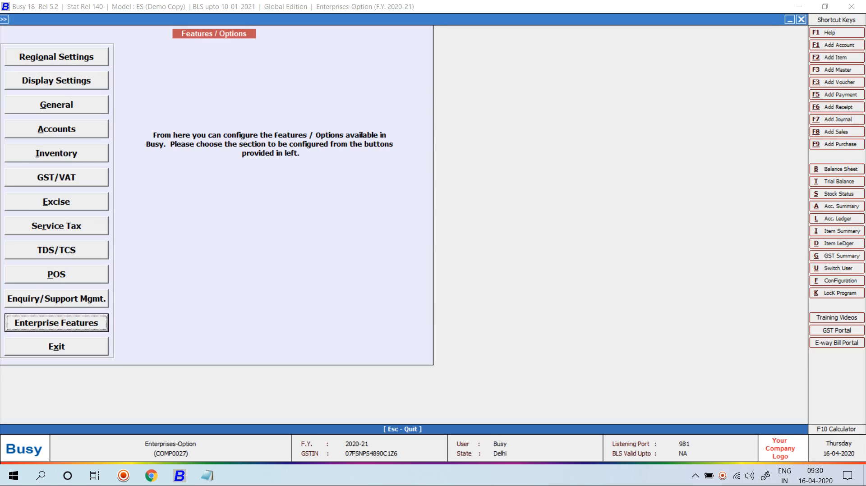
key("Return")
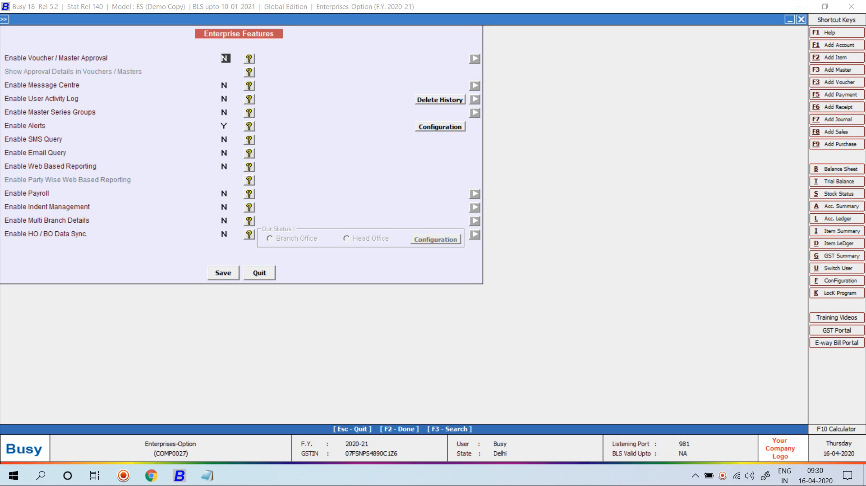
Step: Set Indent Management back to N and Enable Payroll to Y
left_click(225, 207)
type("Y")
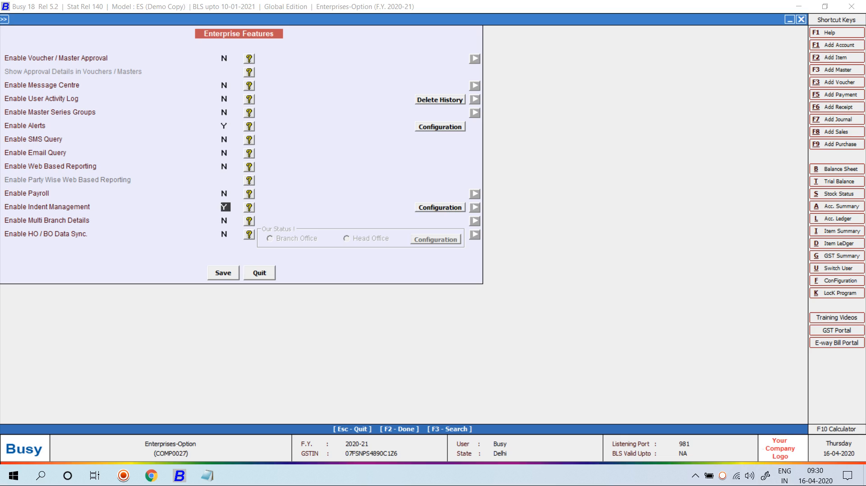
key("Return")
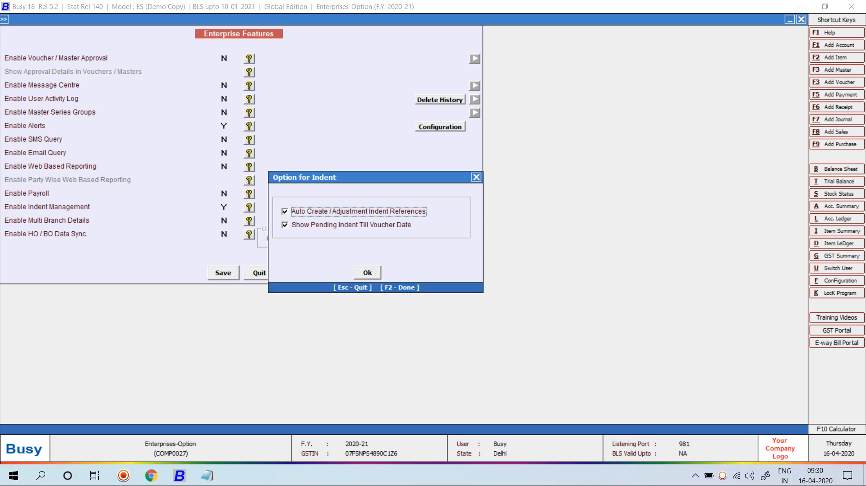
key("F2")
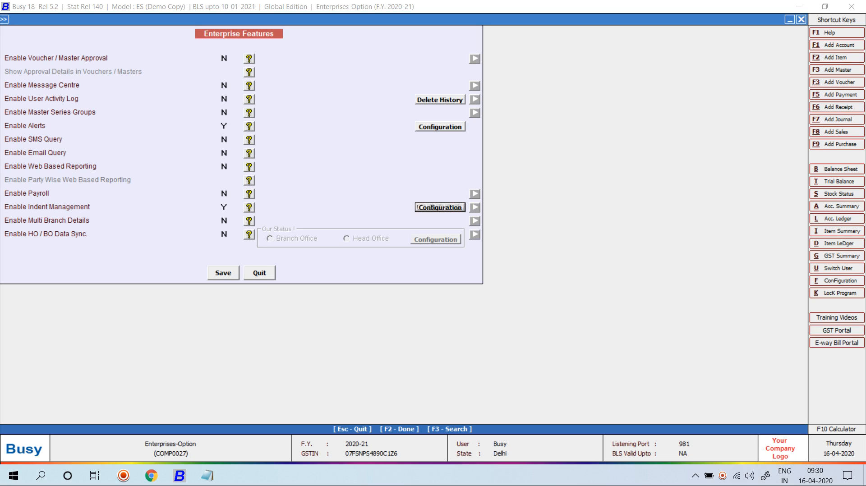
key("Up")
type("N")
key("Up")
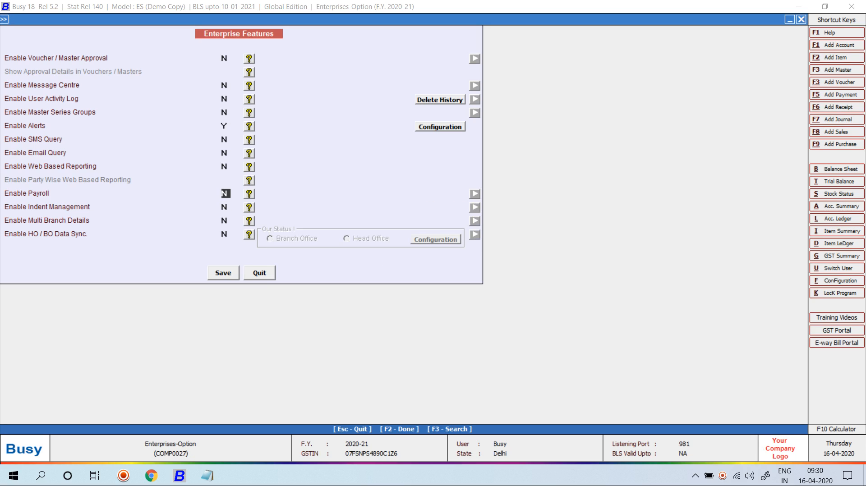
type("Y")
key("Return")
key("Return")
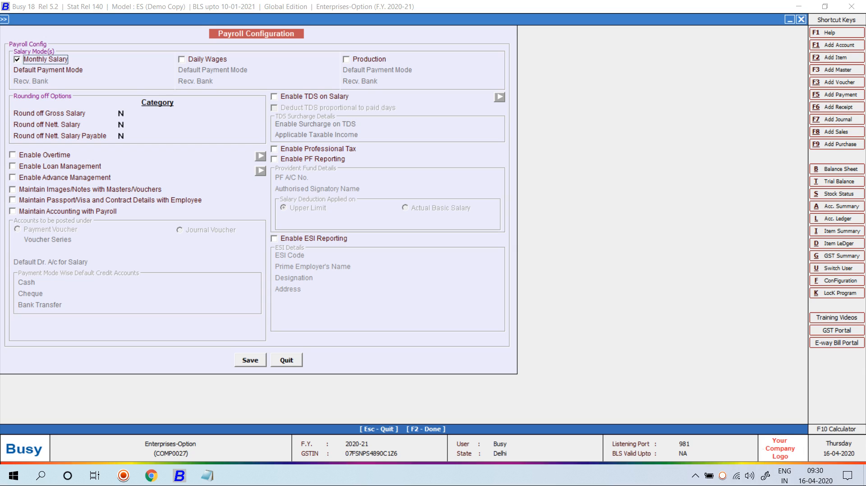
Step: Enable Daily Wages and Production, paying Monthly Salary by Cheque, Daily Wages by Cash, Production by Bank Transfer
left_click(182, 59)
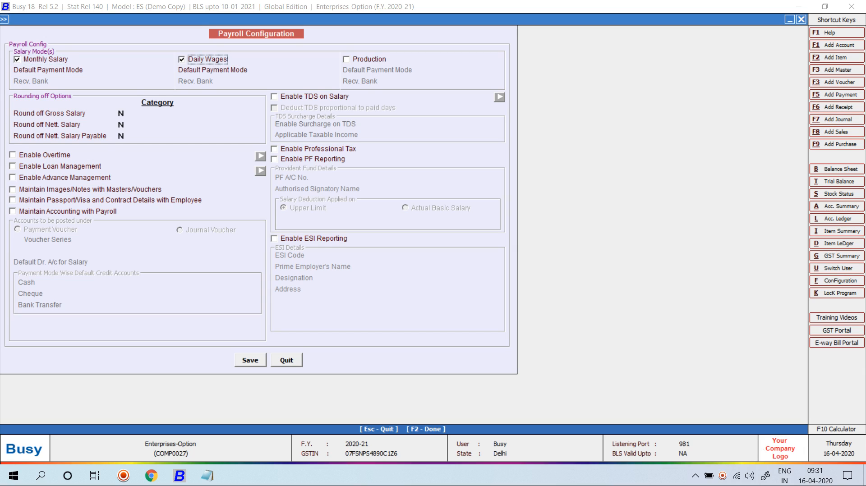
left_click(347, 59)
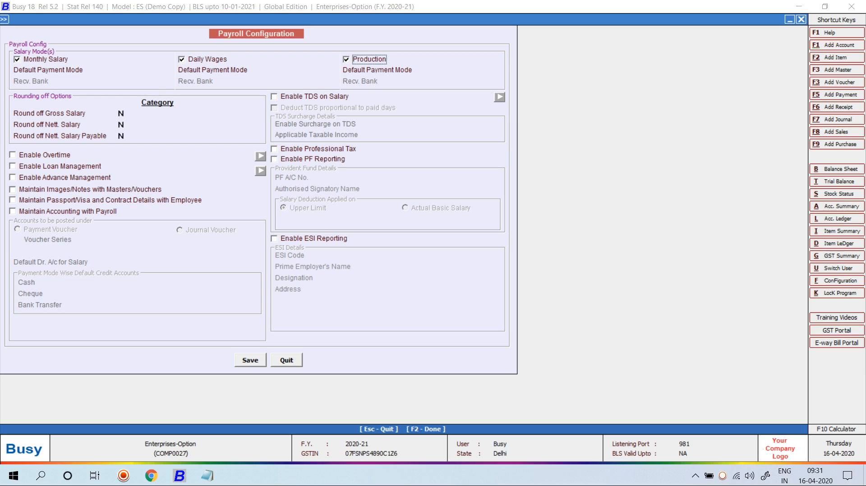
key("Return")
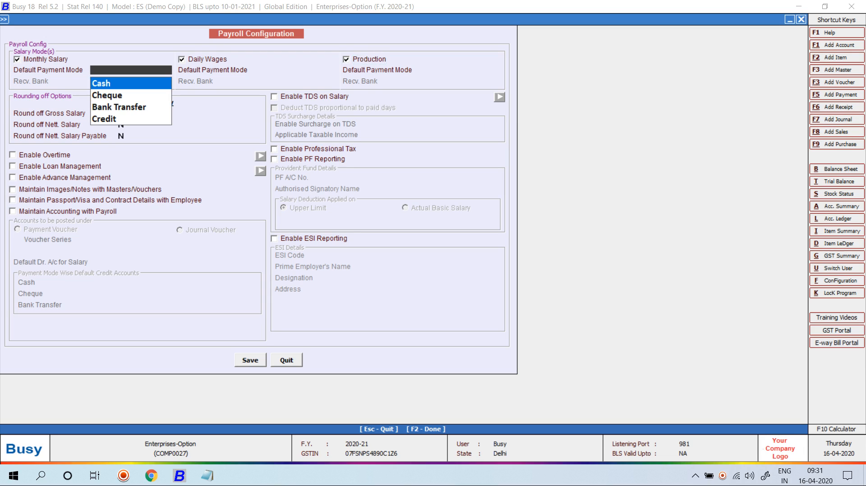
key("Down")
key("Return")
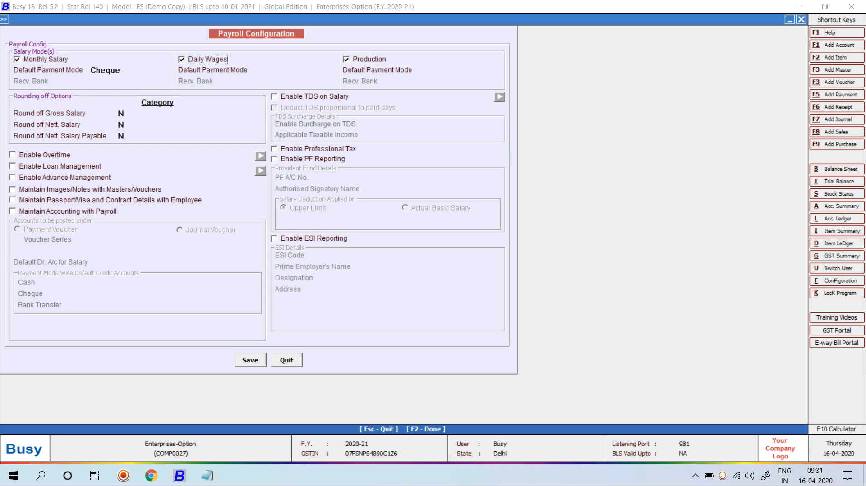
key("Return")
key("Return")
key("Return")
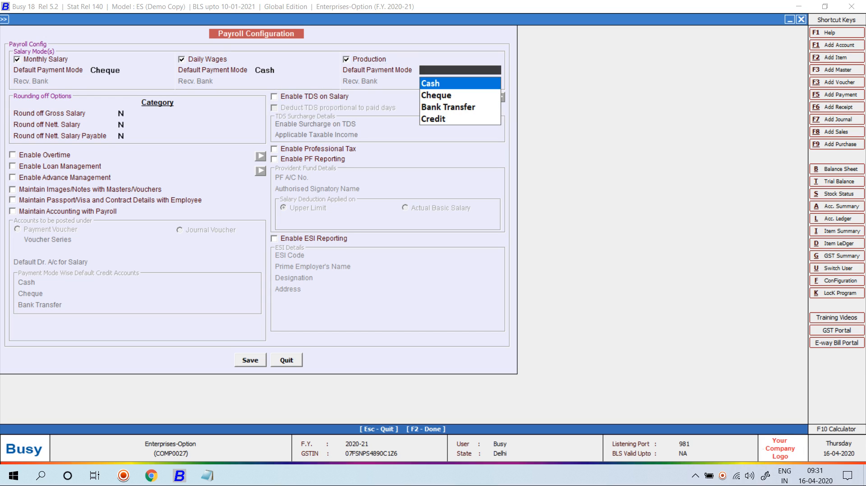
key("Down")
key("Down")
key("Return")
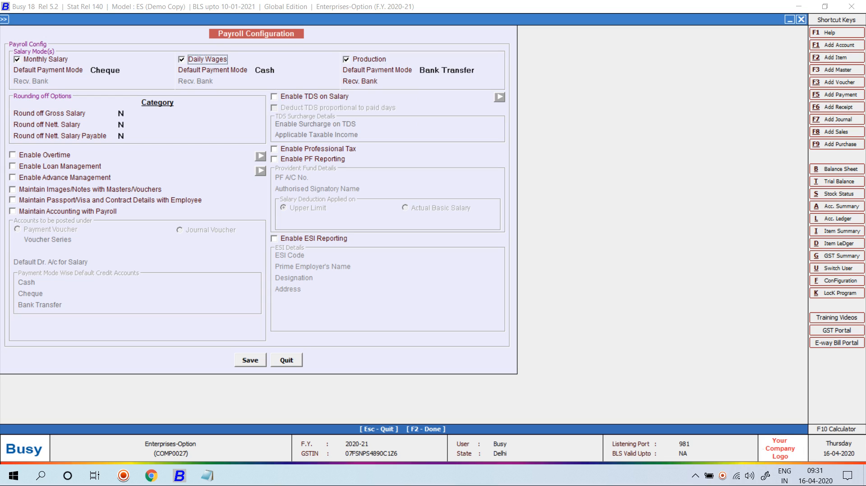
left_click(459, 70)
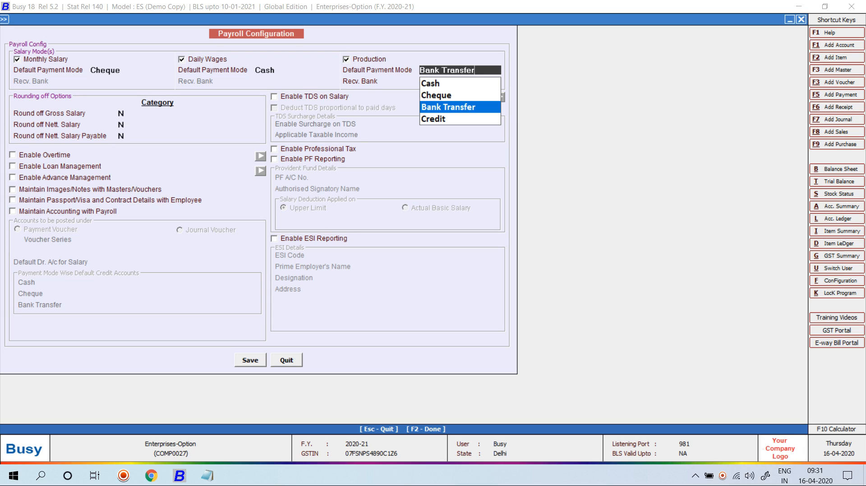
Step: Create a 'pnb bank' account under Bank Accounts as Production's receiving bank
key("Return")
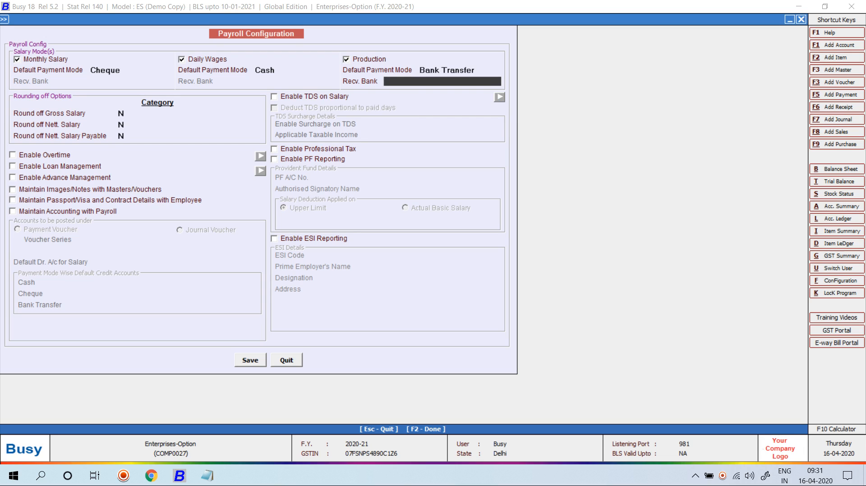
key("space")
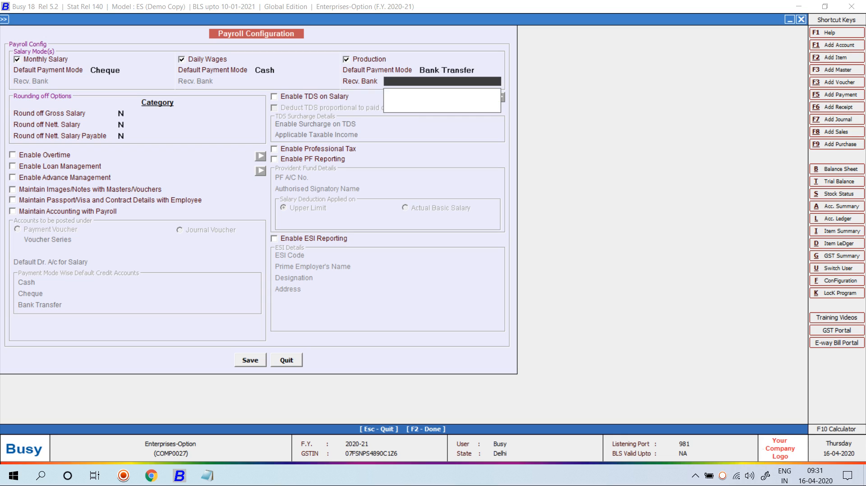
key("BackSpace")
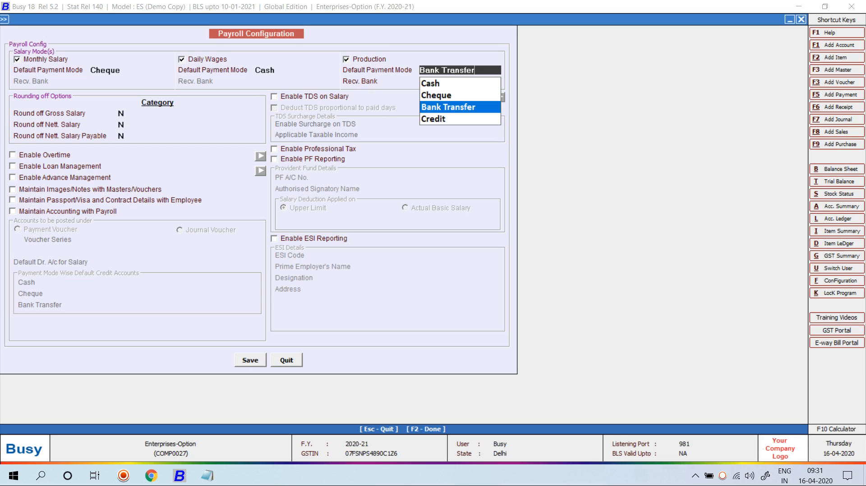
key("Return")
key("alt+c")
type("pnb bank")
key("Return")
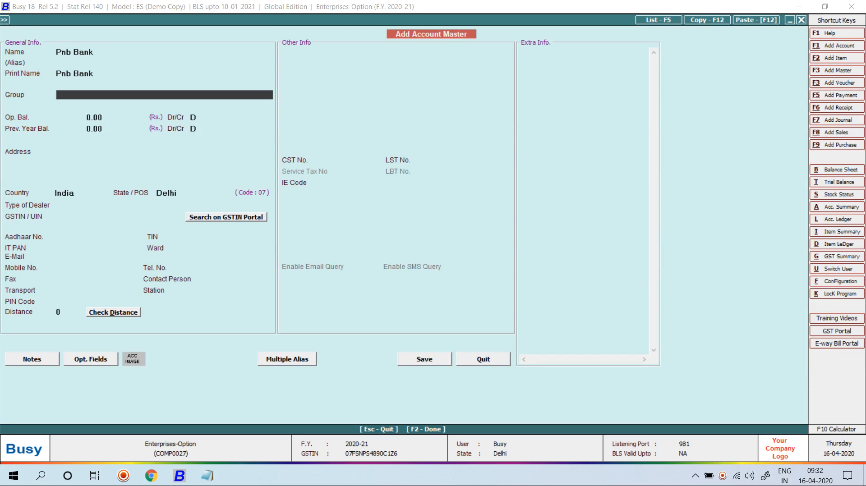
key("Return")
key("F2")
key("Return")
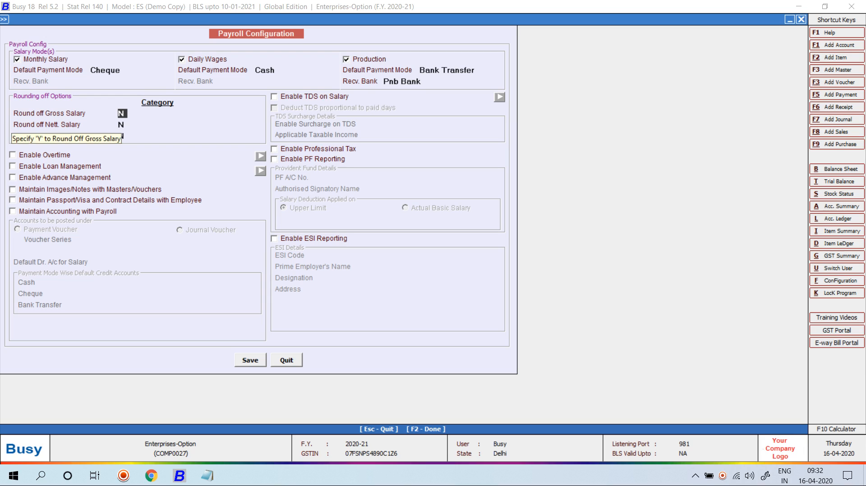
Step: Set Round off to Y with Automatic category for Gross Salary, Nett. Salary and Nett. Salary Payable
type("y")
key("Return")
key("Down")
key("Down")
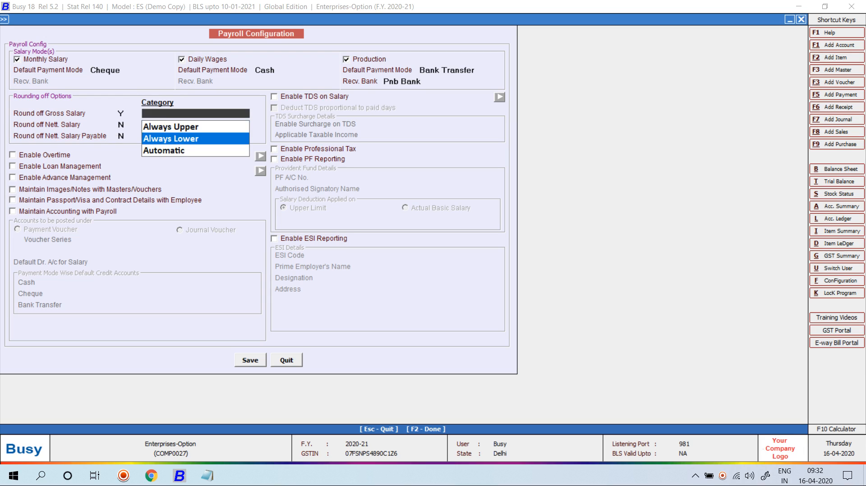
key("Return")
type("y")
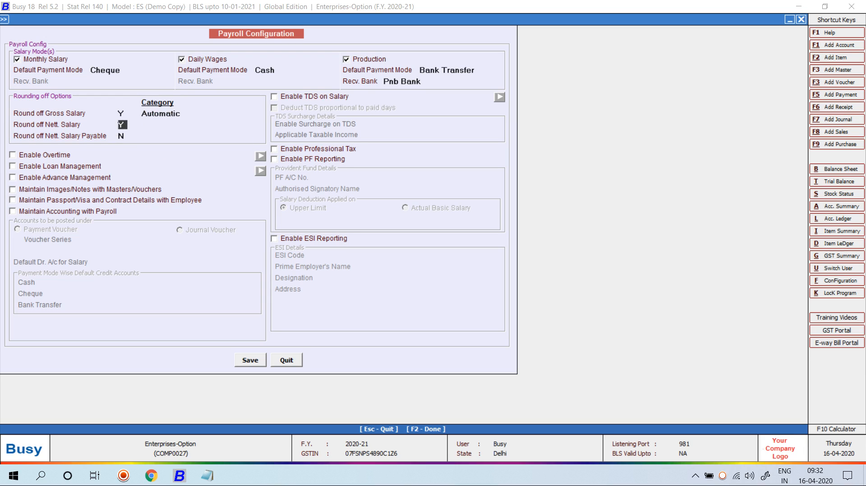
key("Return")
key("Down")
key("Down")
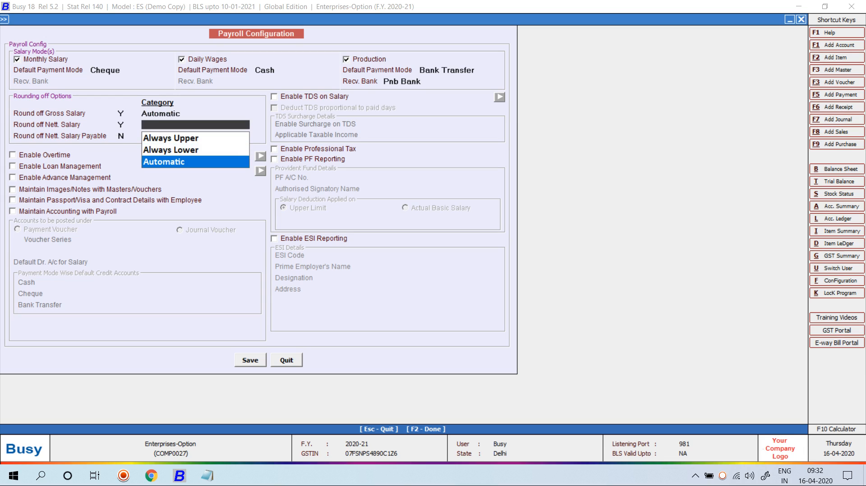
key("Return")
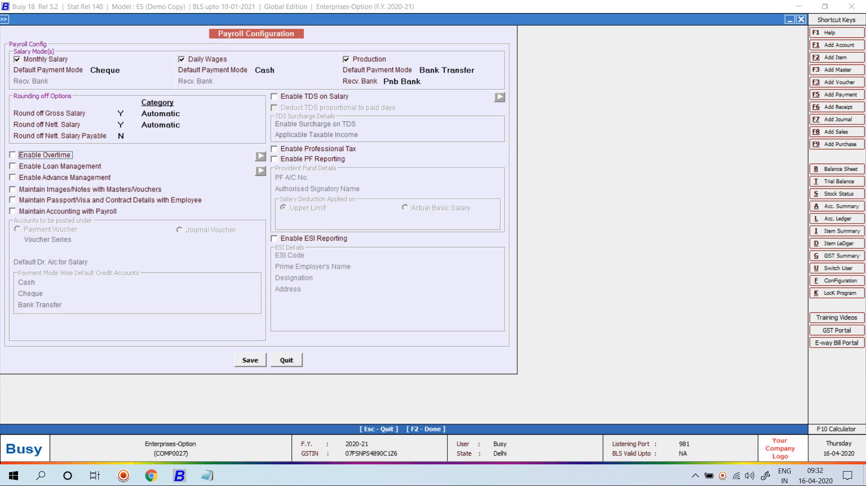
key("Up")
type("y")
key("Return")
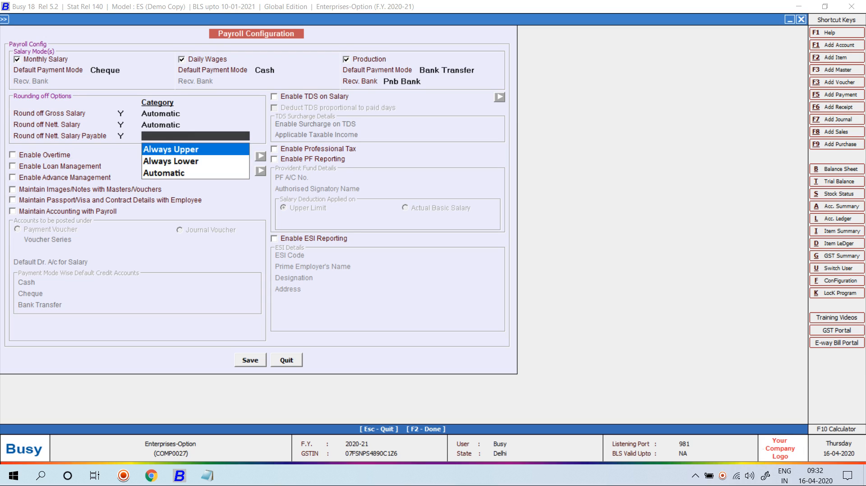
key("Down")
key("Down")
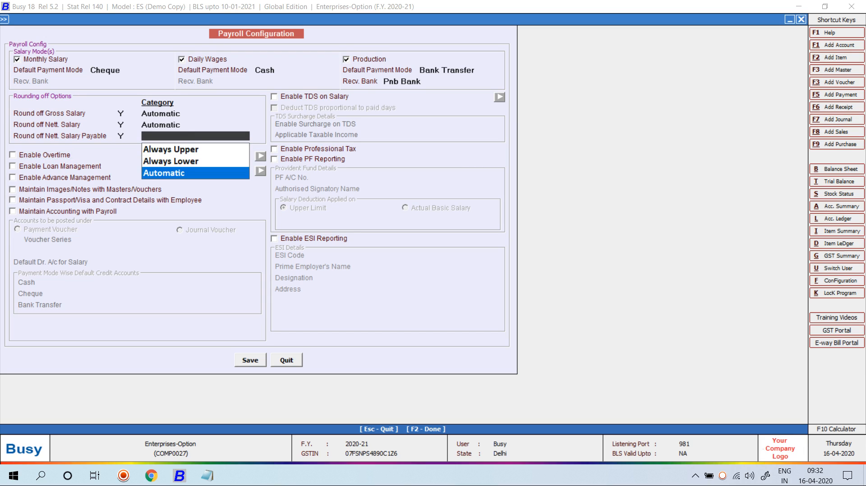
key("Return")
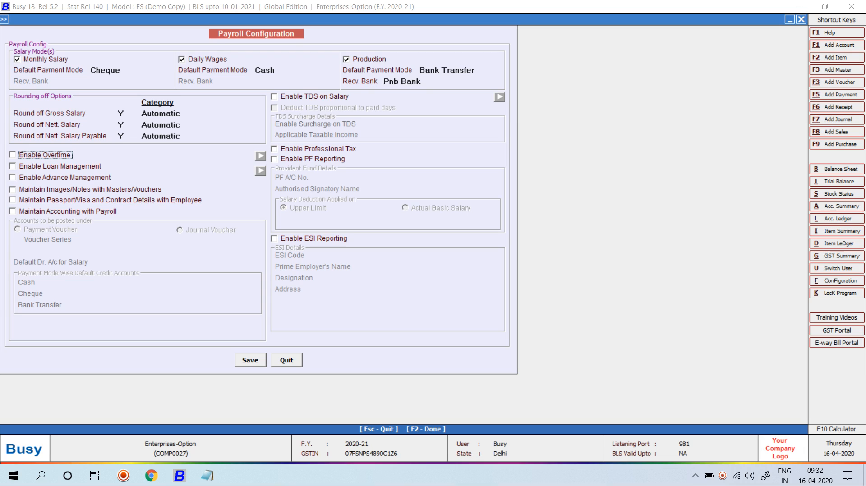
Step: Enable payroll accounting (Main series), debit Salary, credit Cash, Pnb Bank, Pnb Bank, and save
left_click(13, 211)
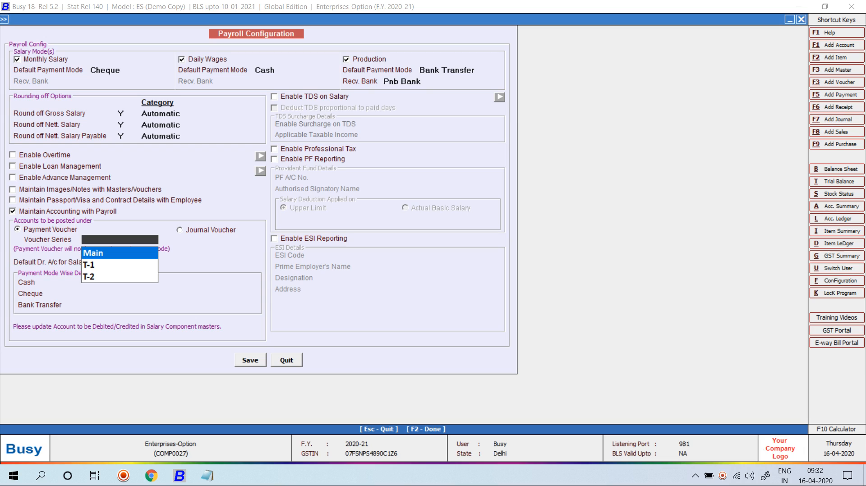
key("Return")
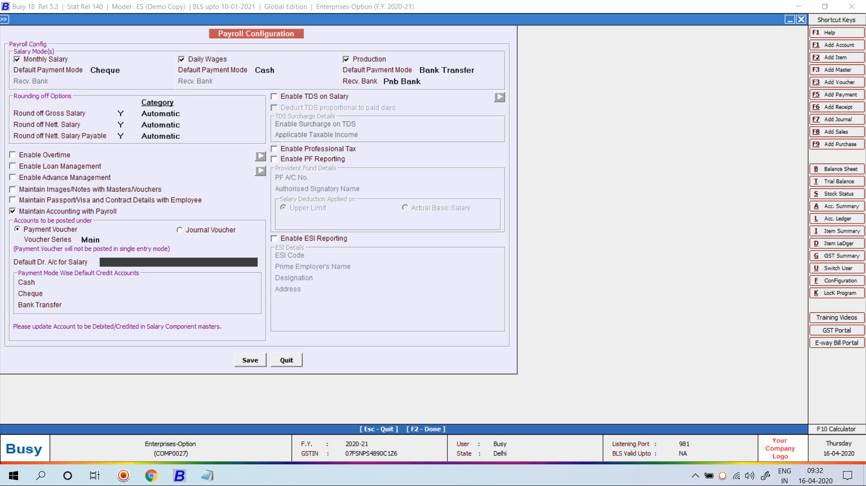
type("salar")
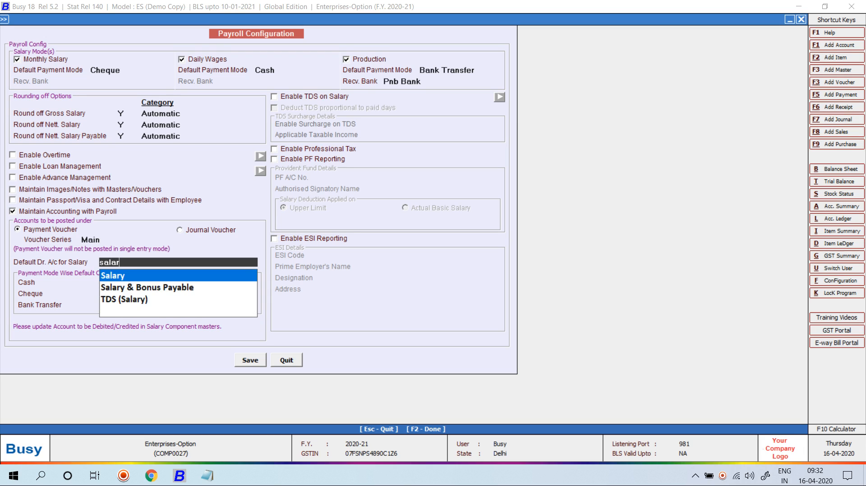
key("Return")
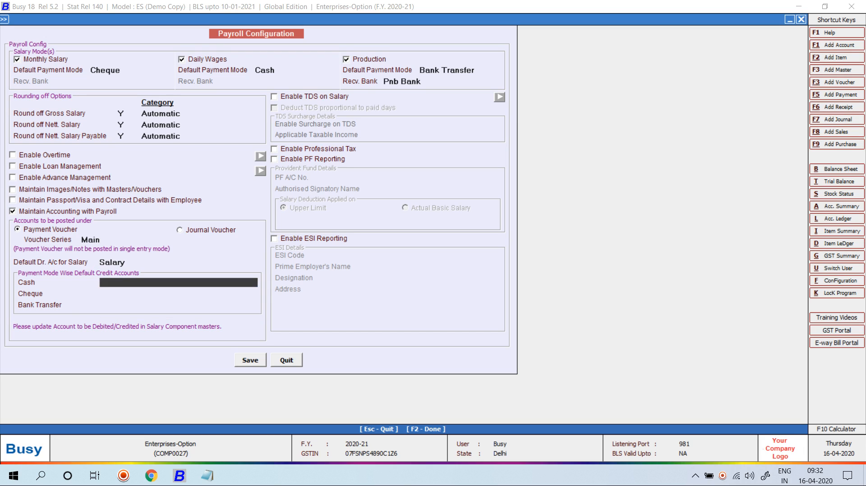
type("cas")
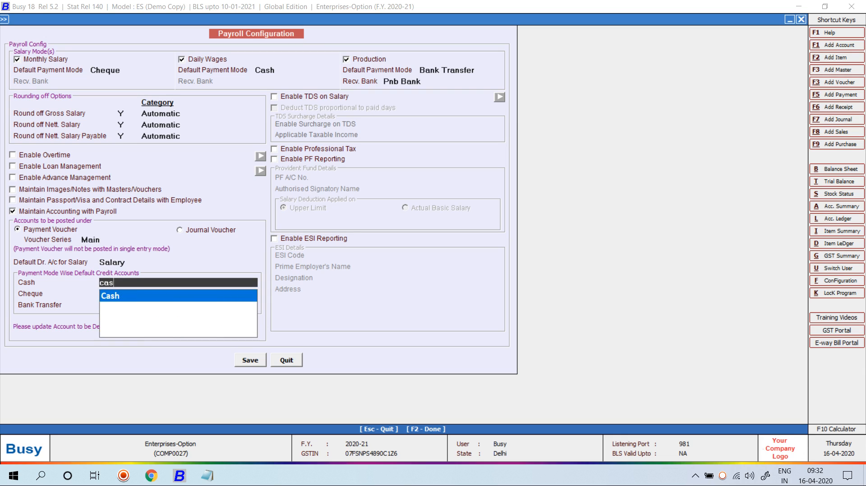
key("Return")
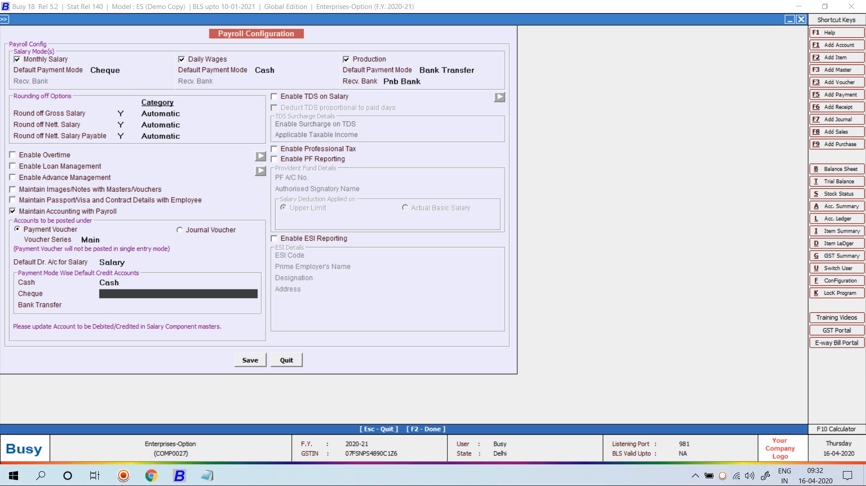
type("pnb")
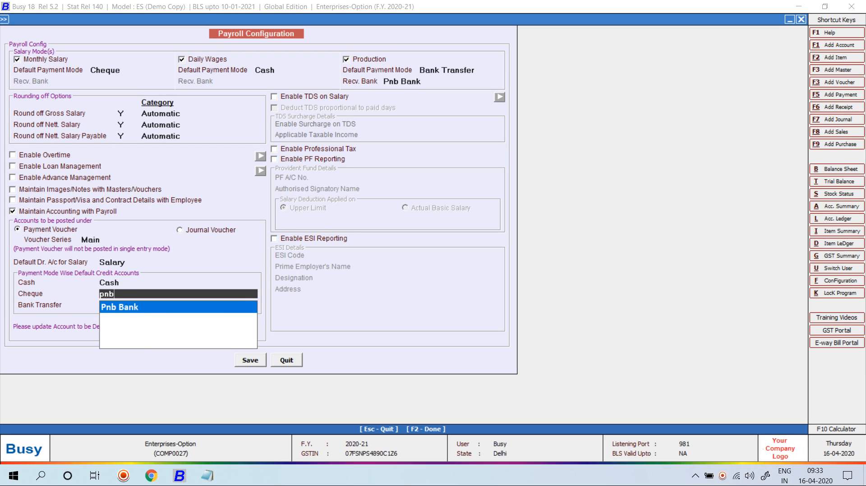
key("Return")
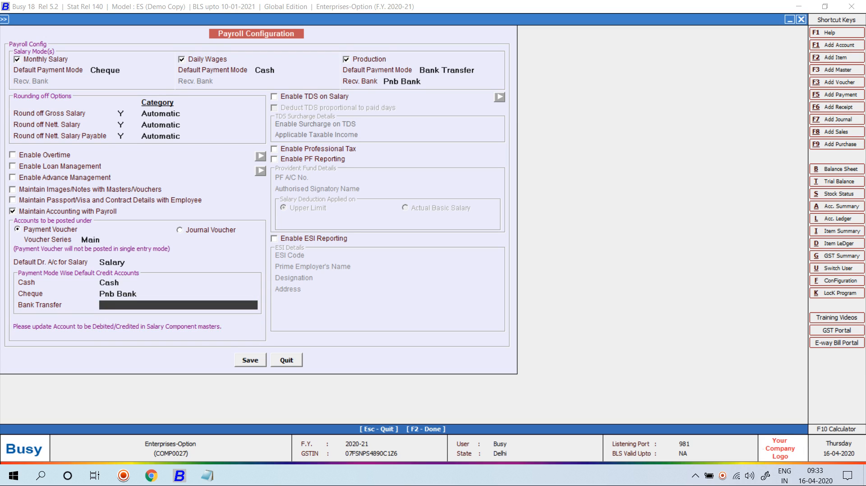
type("pnb")
key("Return")
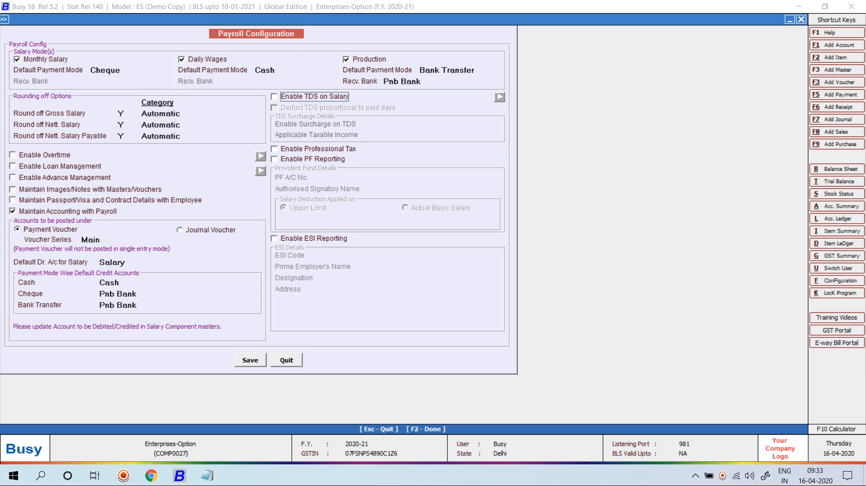
key("F2")
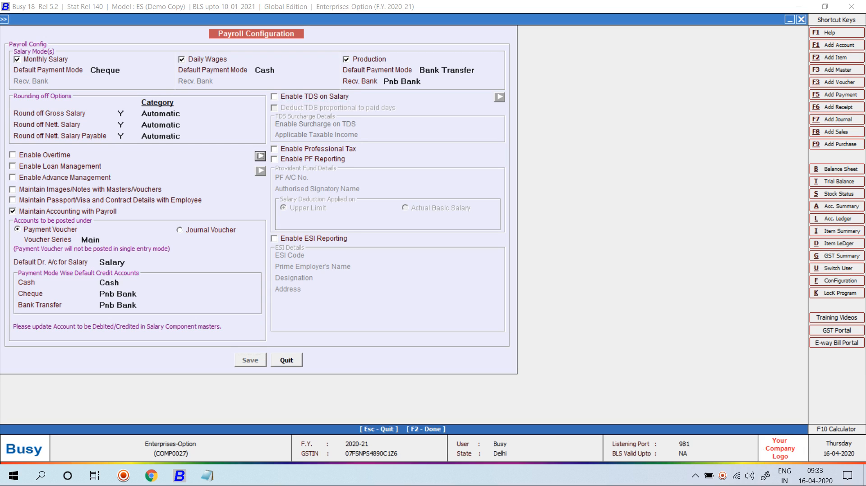
Step: Save the Enterprise Features settings and close the features screens
key("F2")
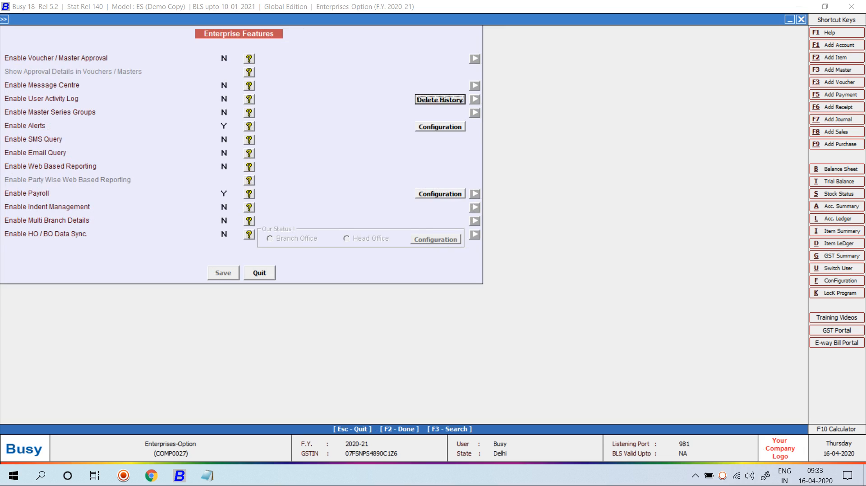
key("Escape")
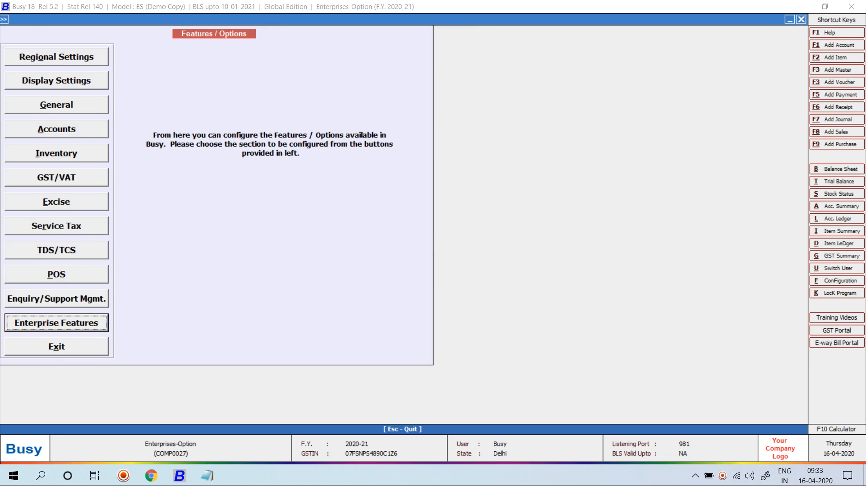
key("Escape")
Step: In Voucher Series Configuration, select Salary Calculation's Main series for configuration
key("Down")
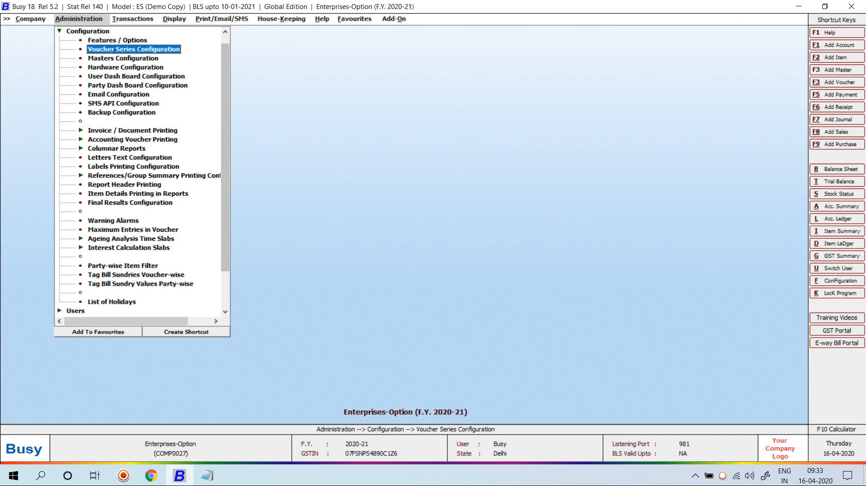
key("Return")
key("Down")
key("Down")
key("Down")
key("Down")
key("Down")
key("Down")
key("Down")
key("Down")
key("Down")
key("Down")
key("Down")
key("Down")
key("Down")
key("Down")
key("Down")
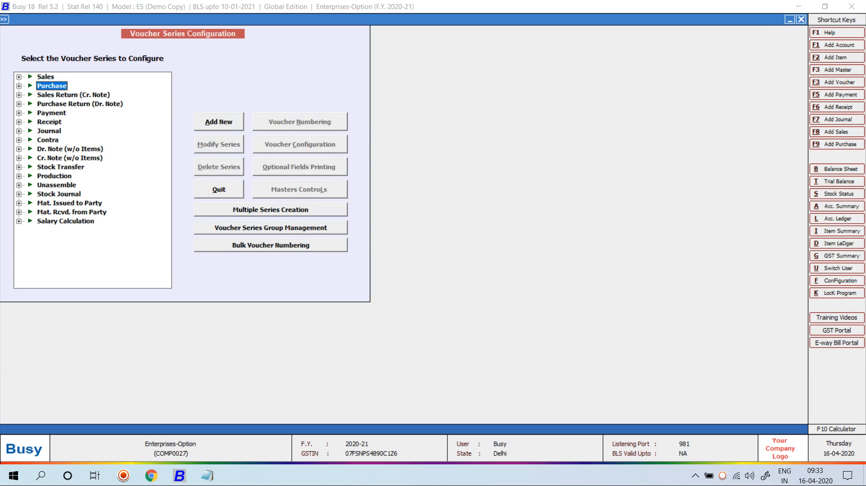
key("Down")
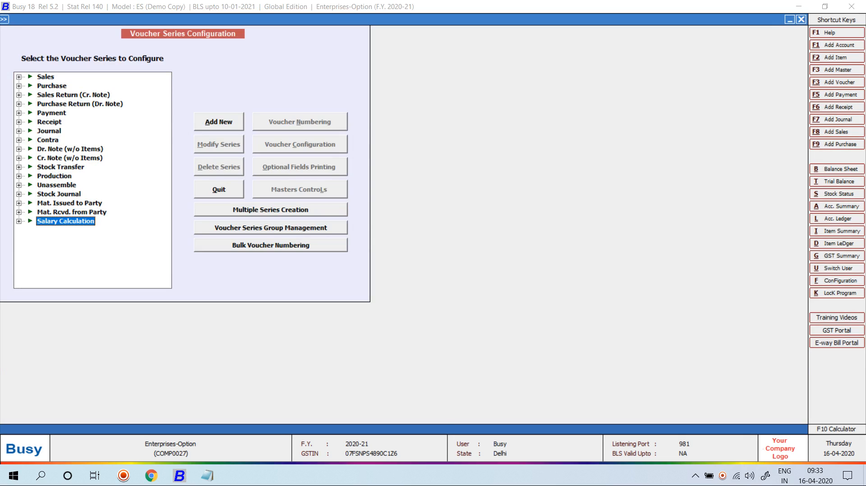
key("Right")
key("Down")
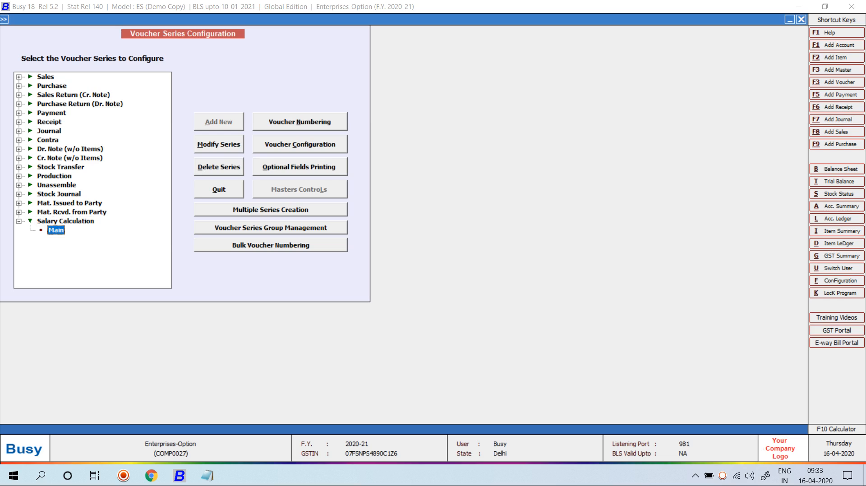
key("alt+c")
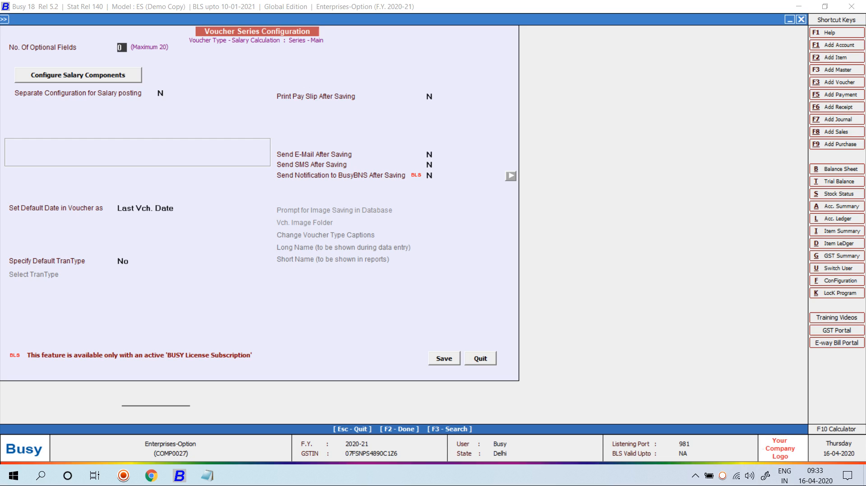
Step: Make Basic the first and DA the second earning component, and save
key("Return")
key("Return")
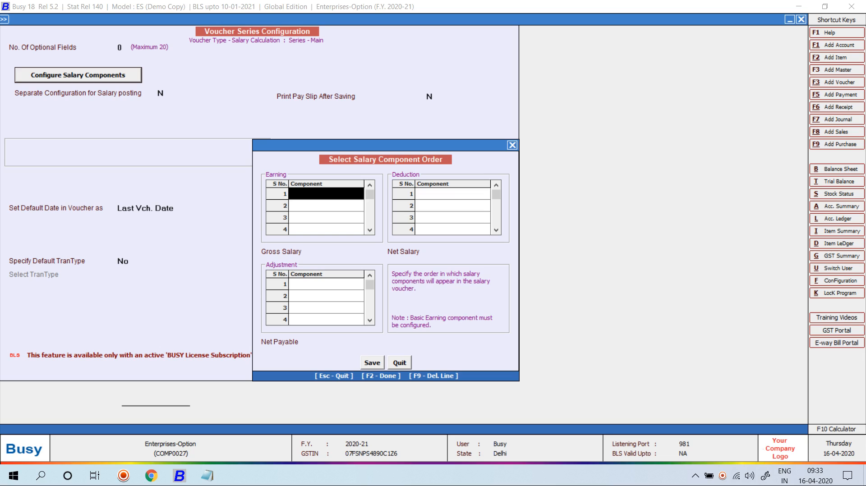
key("space")
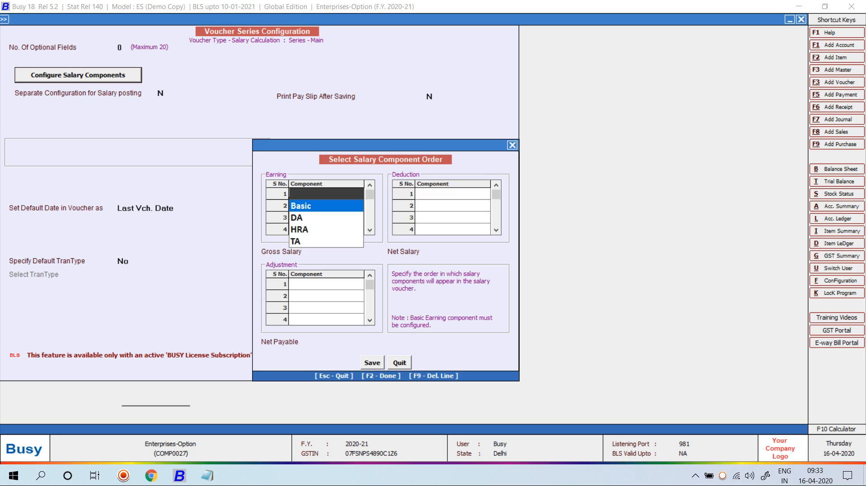
key("Return")
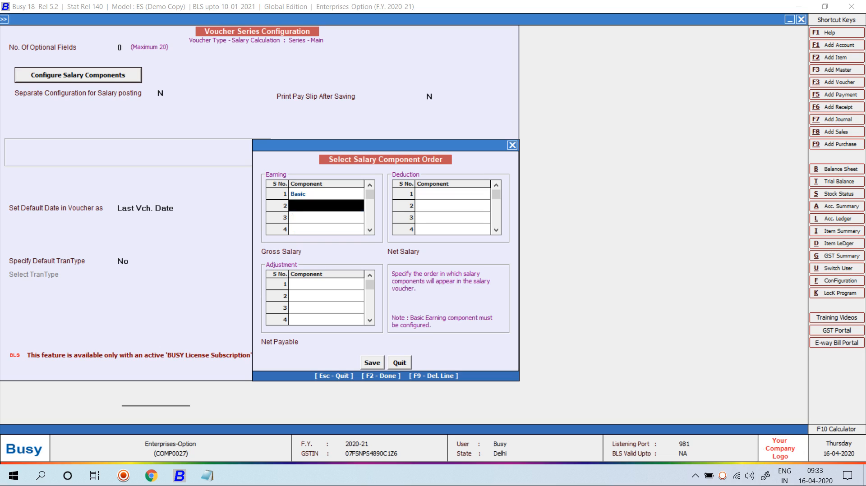
key("space")
key("Down")
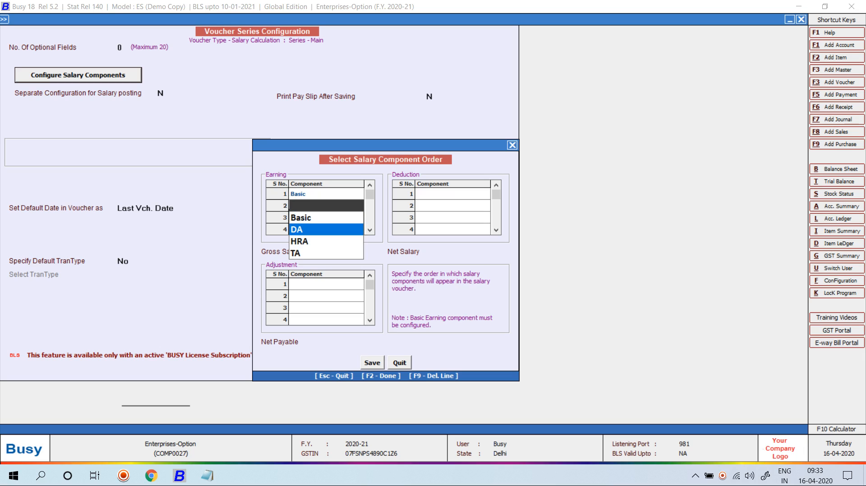
key("Return")
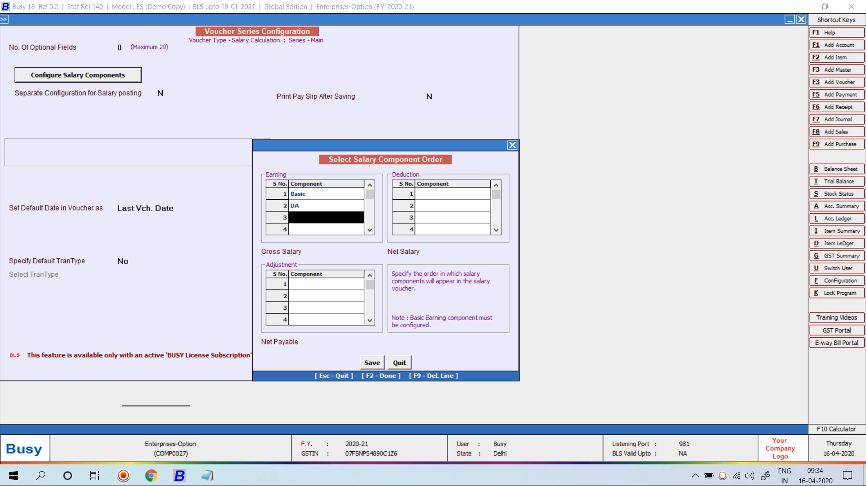
key("F2")
key("F2")
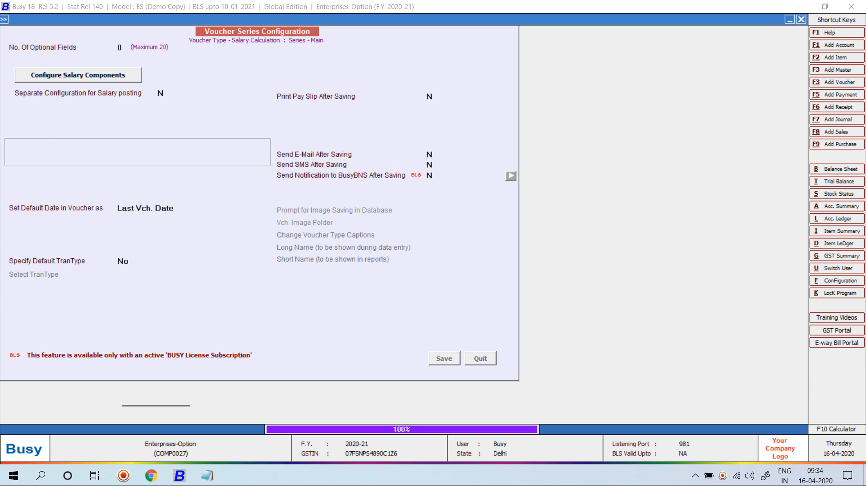
Step: Set Print Pay Slip After Saving to Y for the Main series and save
left_click(299, 145)
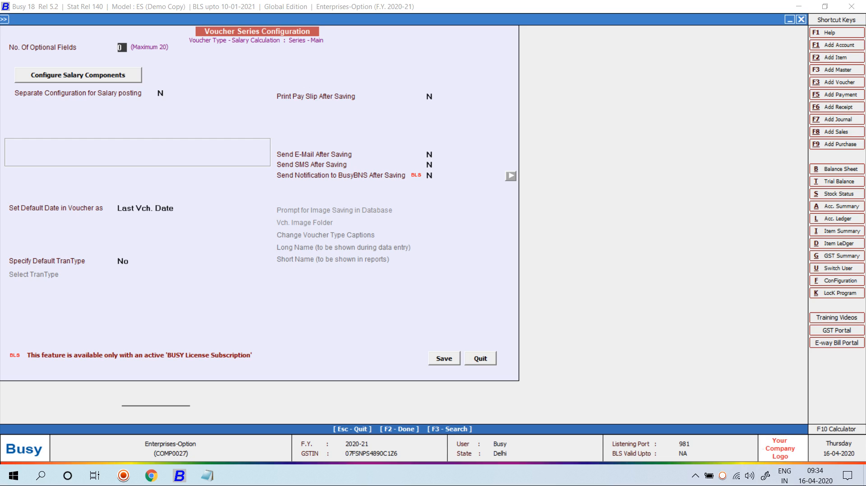
left_click(430, 96)
type("Y")
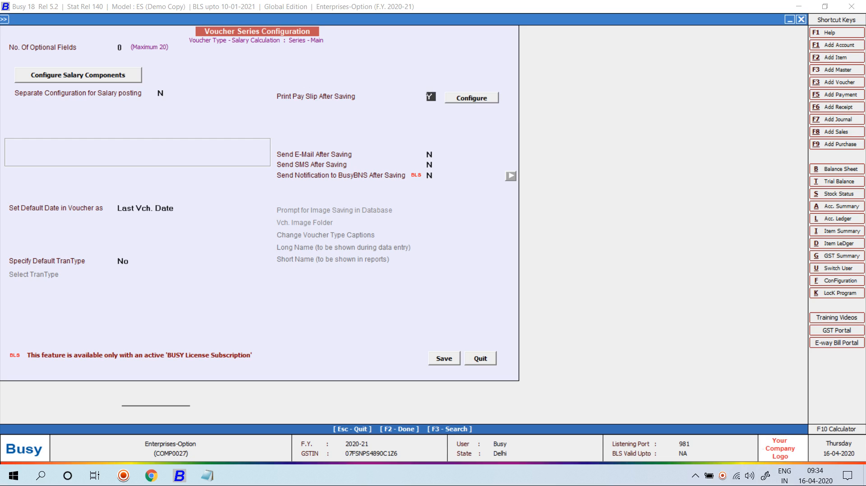
key("F2")
Step: Go to Masters > Salary Component > Modify and open the Basic component
key("Escape")
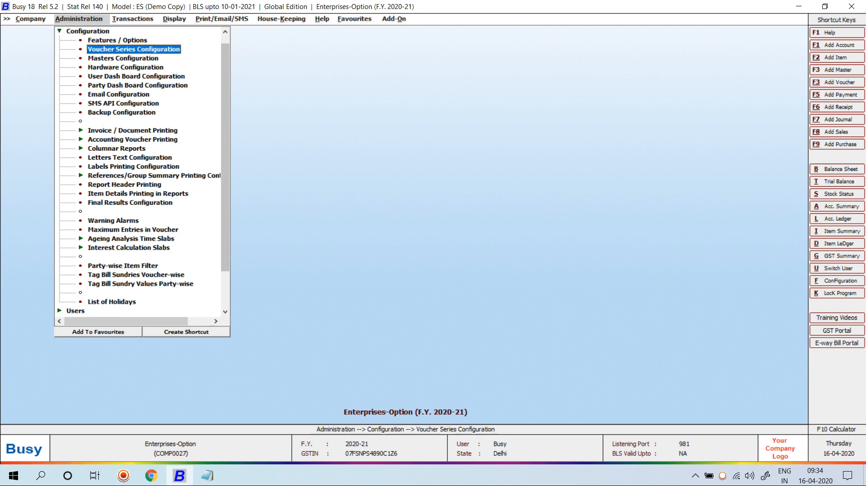
key("Escape")
key("Up")
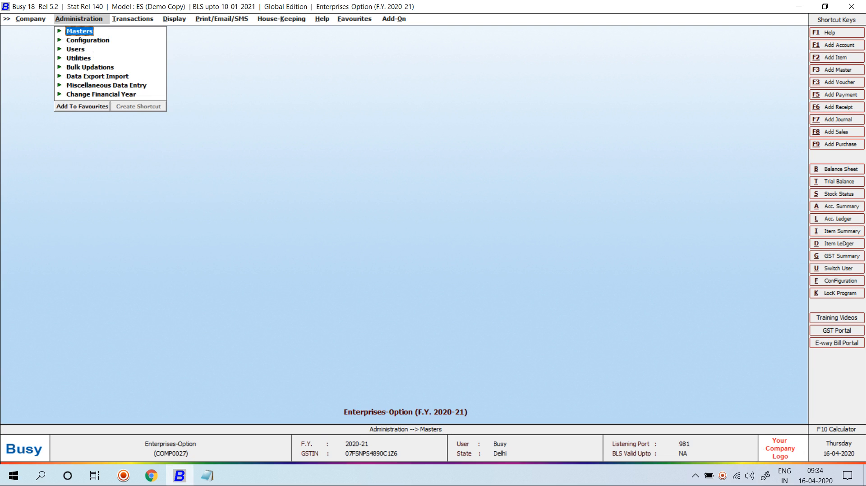
key("Return")
key("Down")
key("Down")
key("Down")
key("Down")
key("Down")
key("Down")
key("Down")
key("Down")
key("Down")
key("Down")
key("Down")
key("Down")
key("Down")
key("Down")
key("Down")
key("Down")
key("Down")
key("Down")
key("Up")
key("Down")
key("Down")
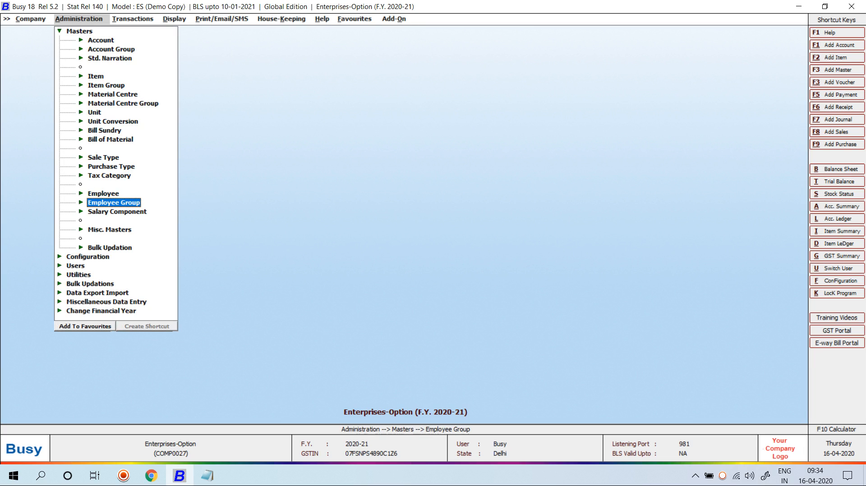
key("Return")
key("Down")
key("Return")
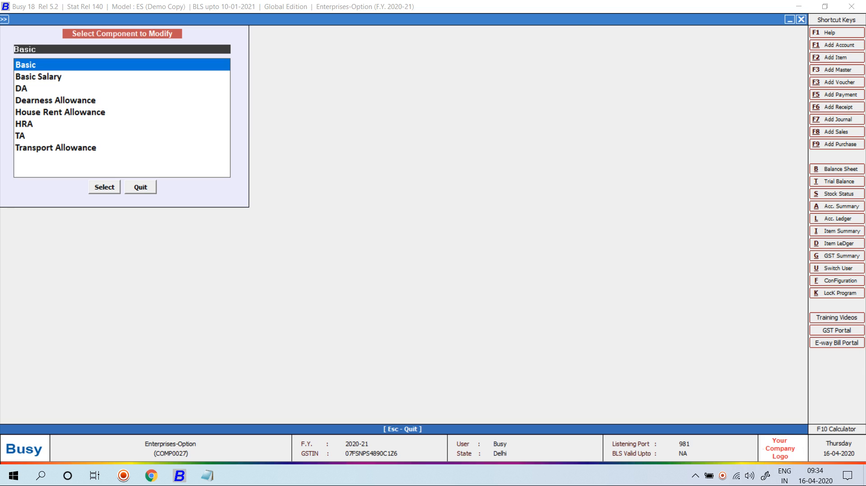
key("Return")
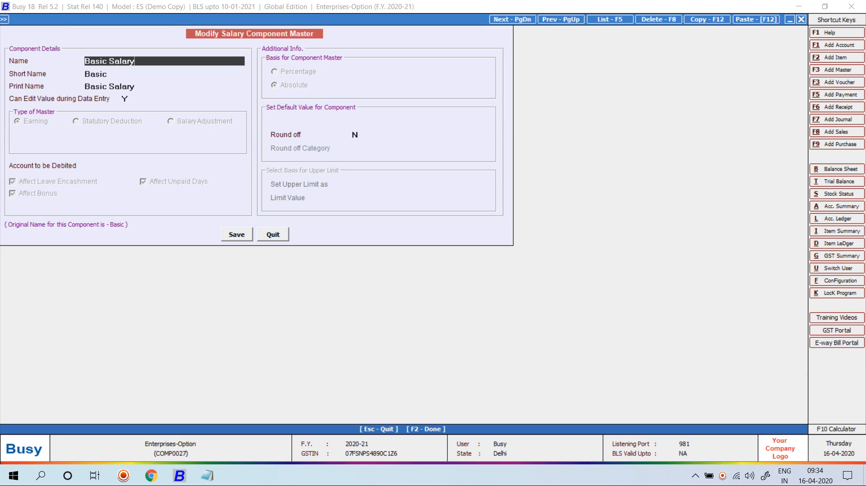
Step: Create a 'Basic Salary' debit account under Expenses (Indirect/Admn.) for the component
right_click(122, 59)
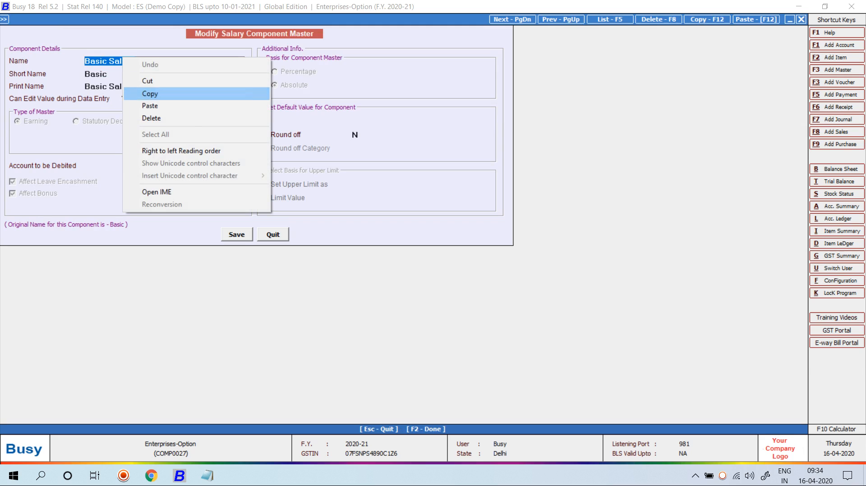
left_click(135, 93)
key("Return")
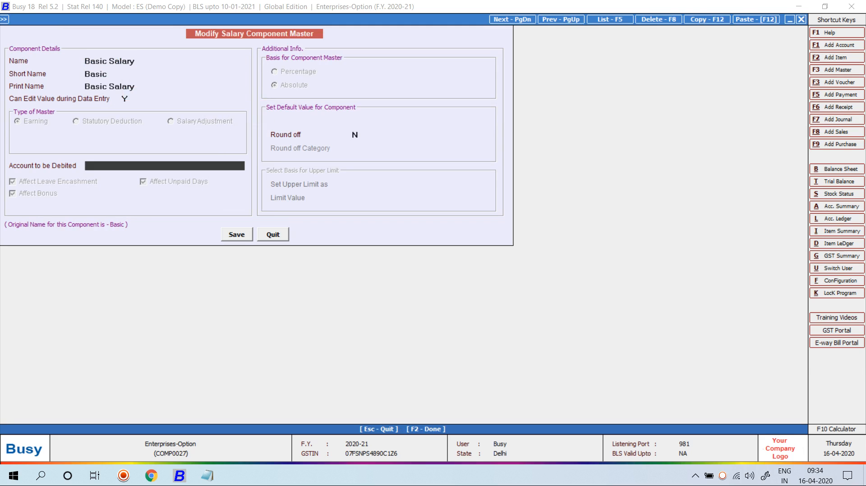
key("F3")
key("ctrl+v")
key("Return")
key("Return")
key("Return")
type("ex")
key("Down")
key("Return")
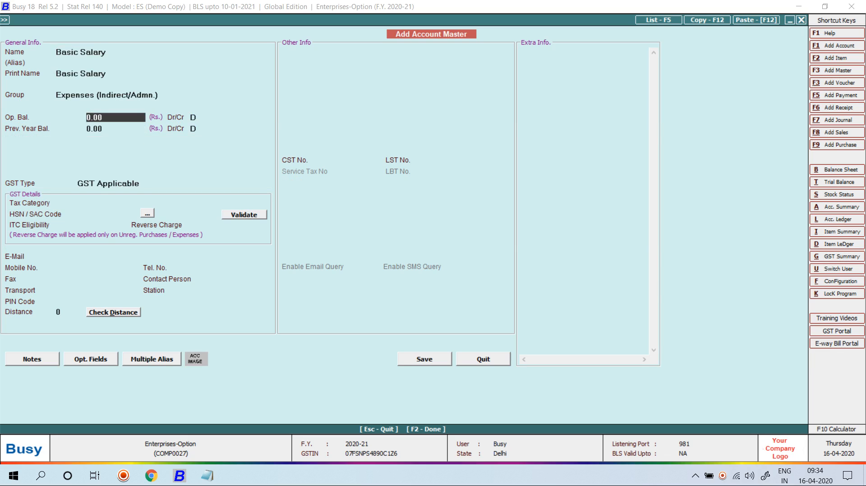
key("F2")
key("Return")
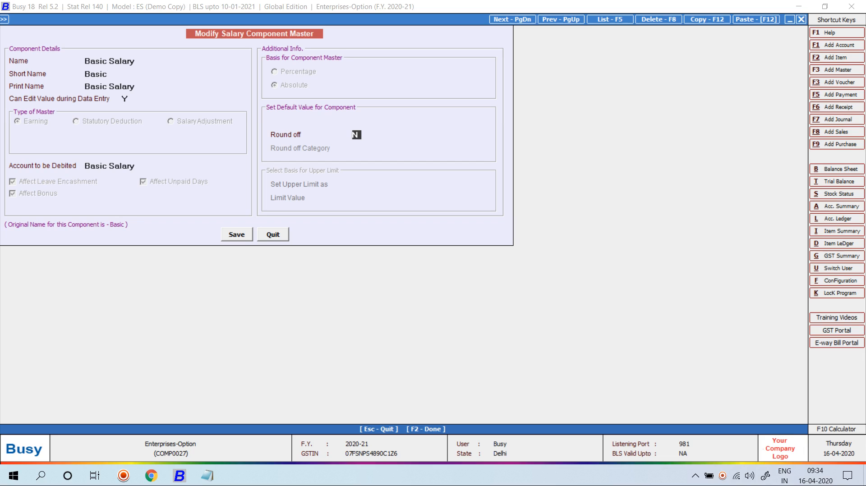
Step: Set Round off to Y with Automatic category and save the Basic Salary component
type("Y")
key("Return")
key("Down")
key("Down")
key("Return")
key("Return")
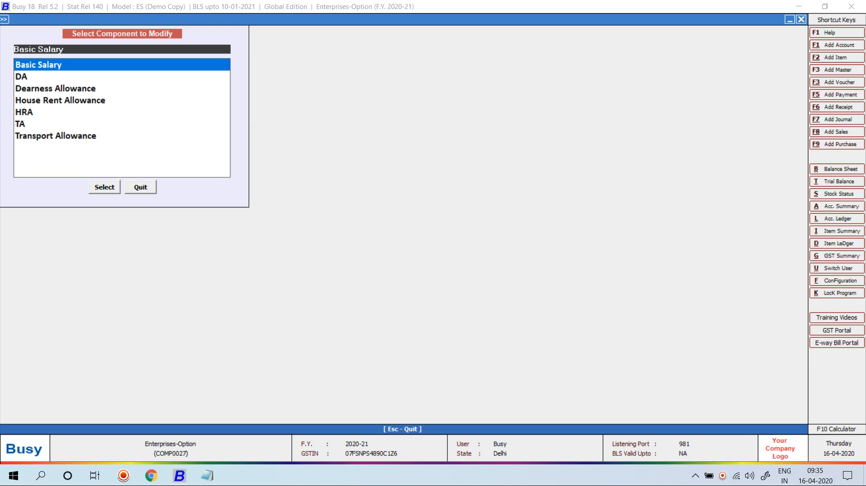
key("Down")
Step: Open the Dearness Allowance component and start a new debit account named 'Dearness Allowance'
key("Return")
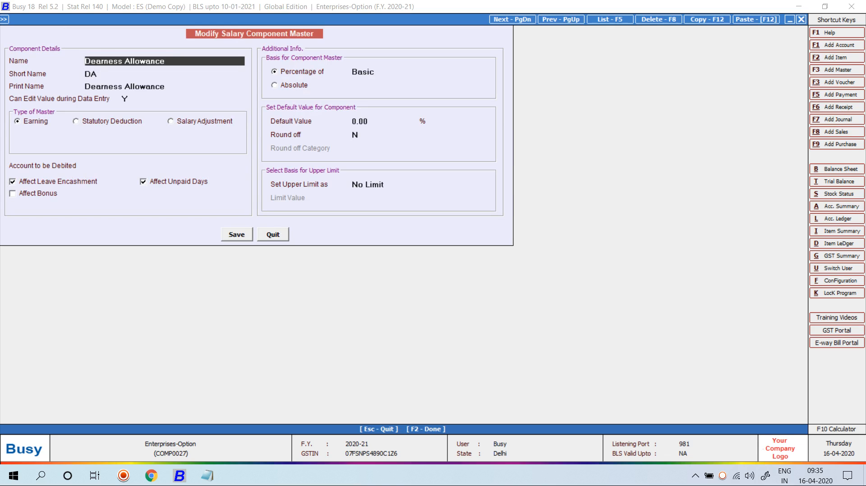
key("Return")
key("Return")
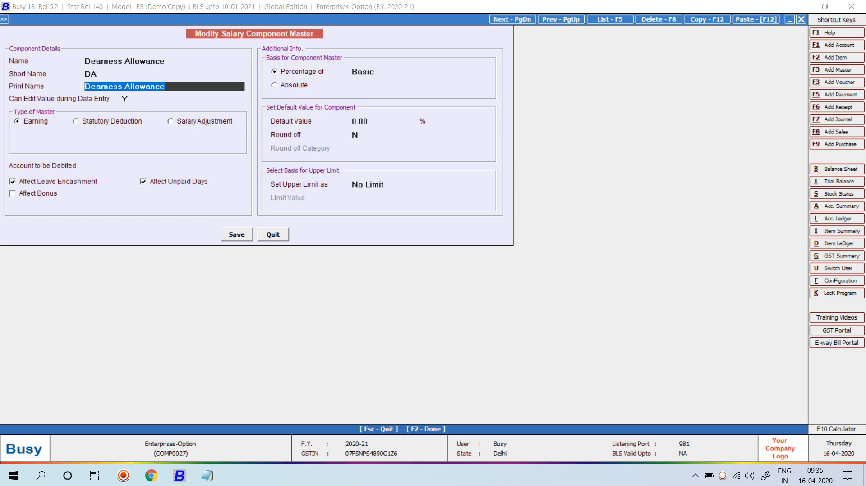
right_click(115, 88)
left_click(136, 122)
key("Return")
key("F3")
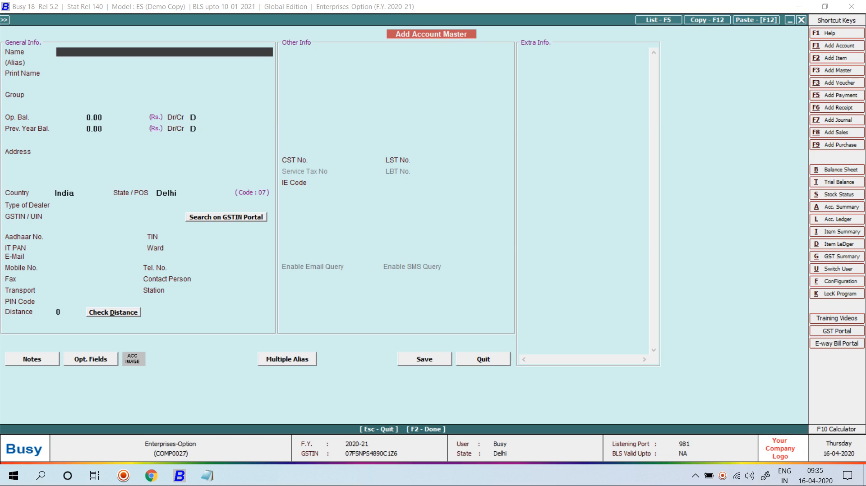
key("ctrl+v")
key("Return")
Step: Place the new Dearness Allowance account under Expenses (Indirect/Admn.)
key("Return")
key("Return")
type("sun")
key("Down")
key("Up")
key("Return")
key("Up")
type("ex")
key("Down")
key("Return")
key("Return")
key("Return")
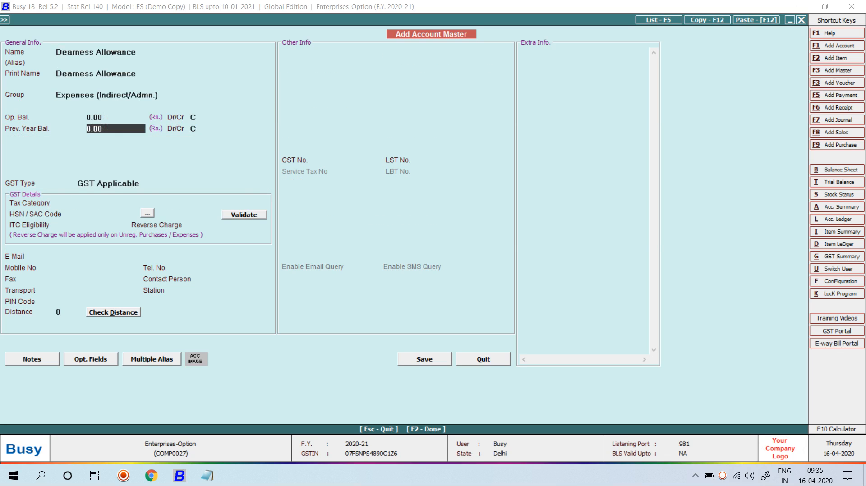
key("Return")
key("Return")
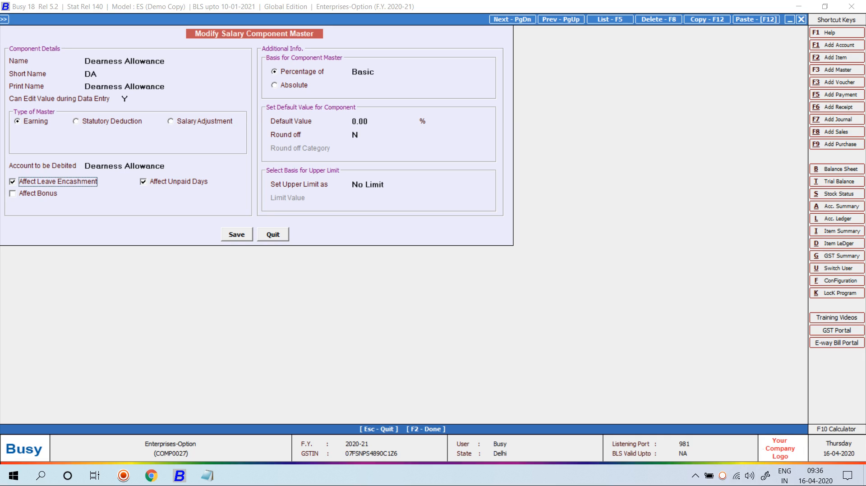
Step: Save the Dearness Allowance component so it debits the Dearness Allowance account
key("F2")
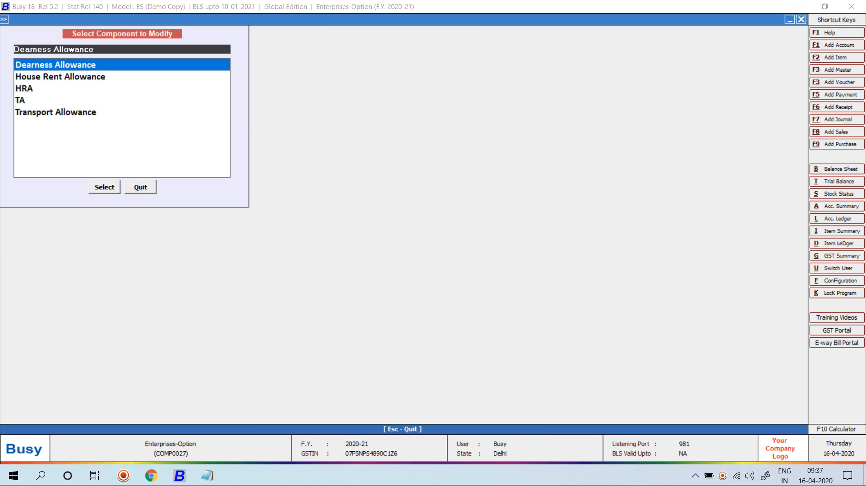
Step: Change the Dearness Allowance default value to 12.5% and save the component
key("Return")
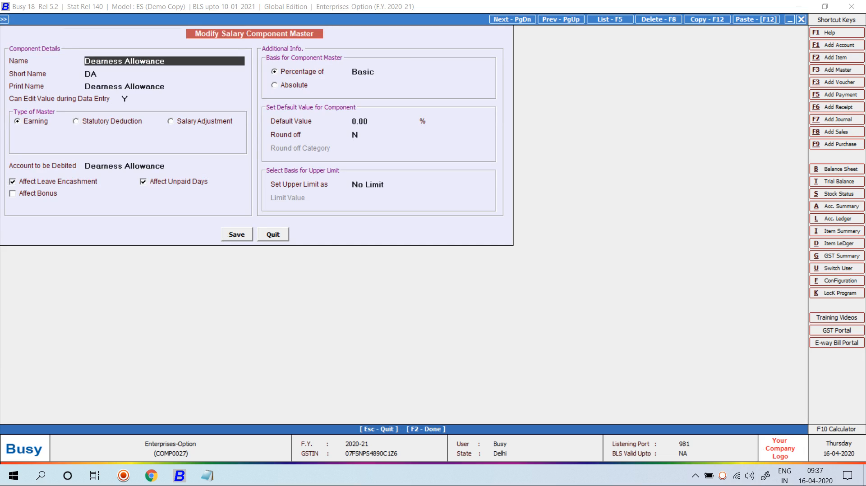
left_click(367, 121)
key("BackSpace")
key("BackSpace")
key("BackSpace")
key("BackSpace")
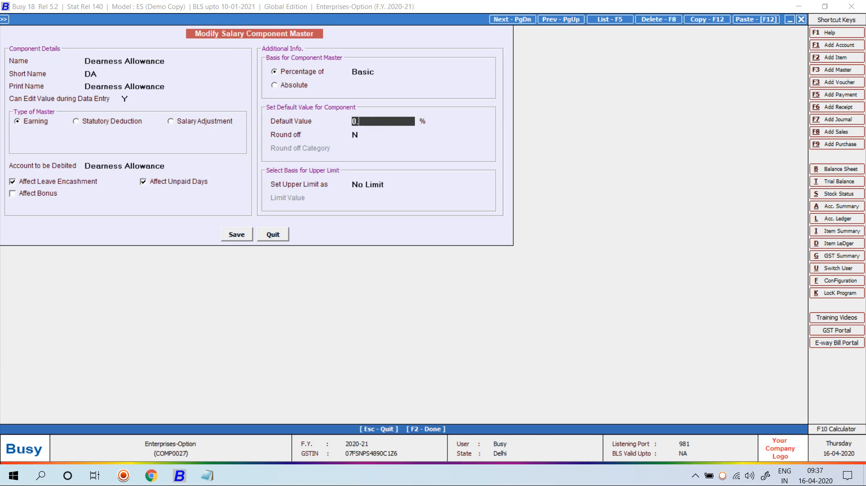
type("12.5")
key("Return")
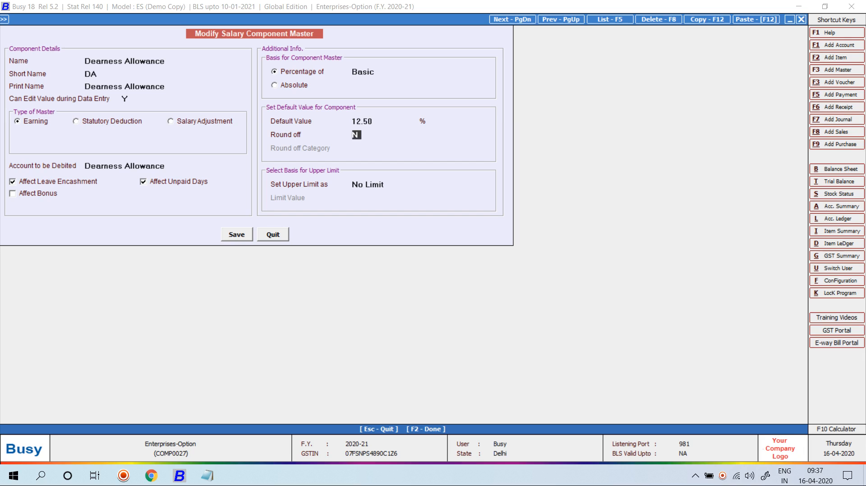
key("F2")
Step: Go from the component list to a new blank Employee master form
key("Escape")
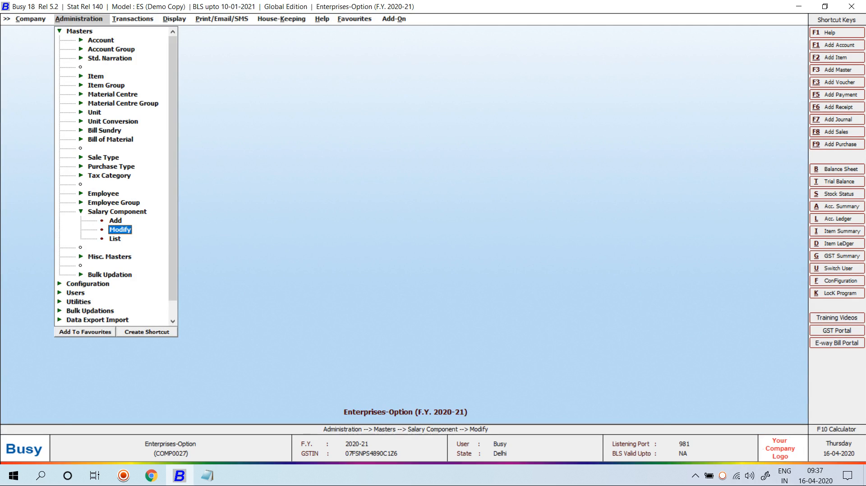
key("Escape")
key("Up")
key("Up")
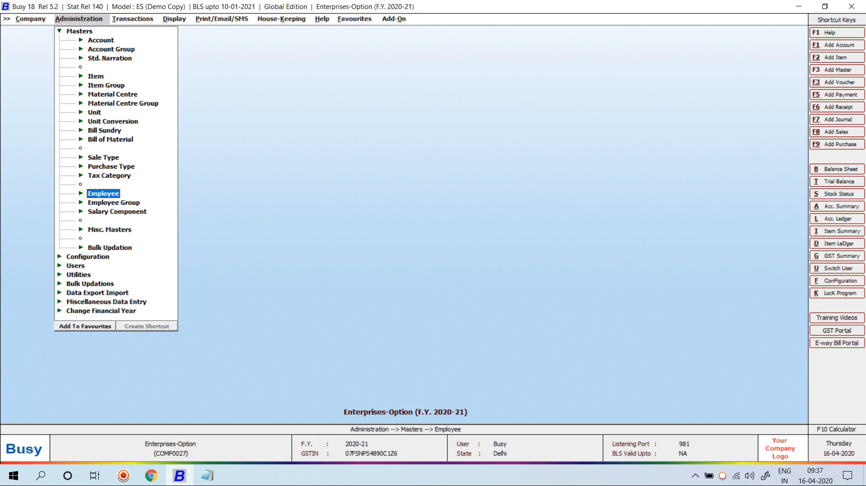
key("Return")
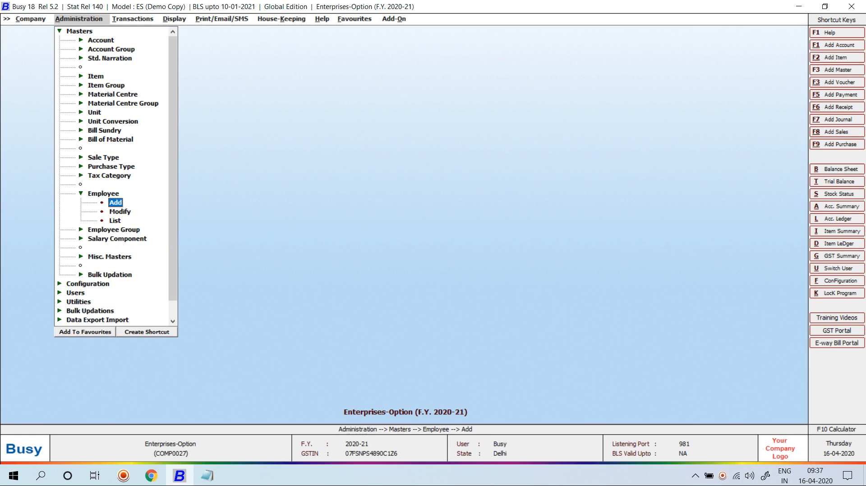
key("Return")
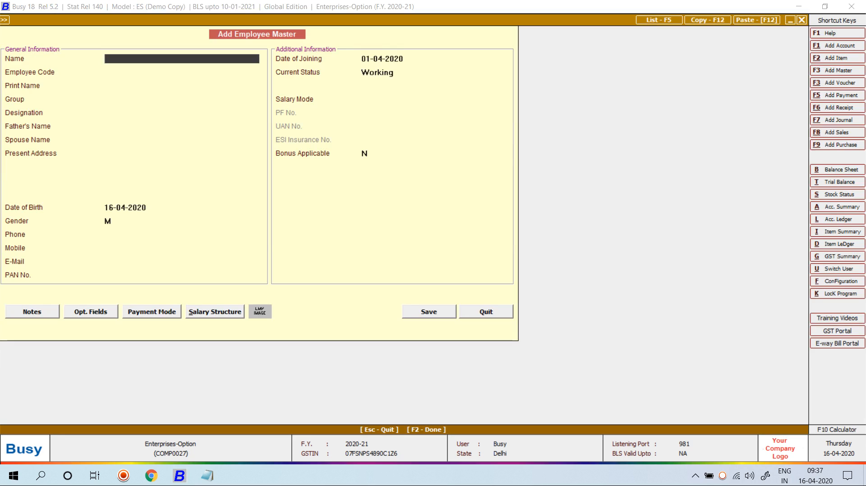
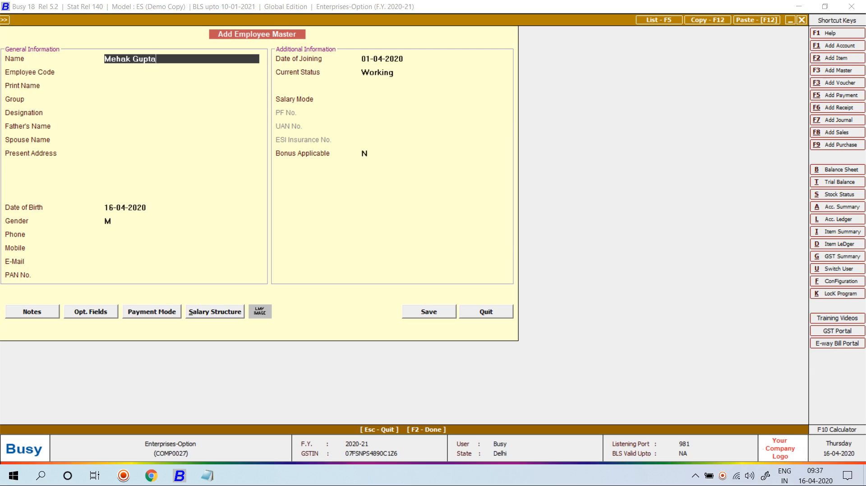
Step: Enter the employee's full name and employee code 00001
key("Return")
key("Return")
key("Up")
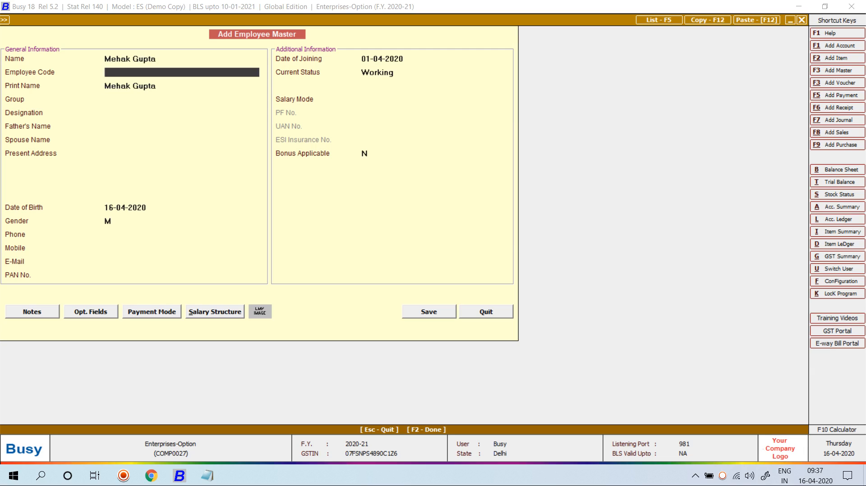
type("00001")
key("Return")
key("Return")
Step: Create the new employee group Account Department as the primary group and assign it
key("F3")
type("Accoun")
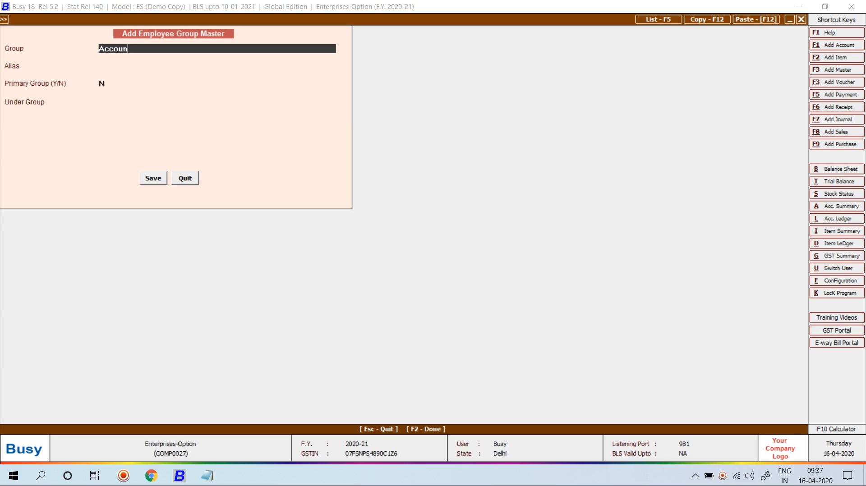
type("t Department")
key("Return")
key("Return")
type("Y")
key("Return")
key("Return")
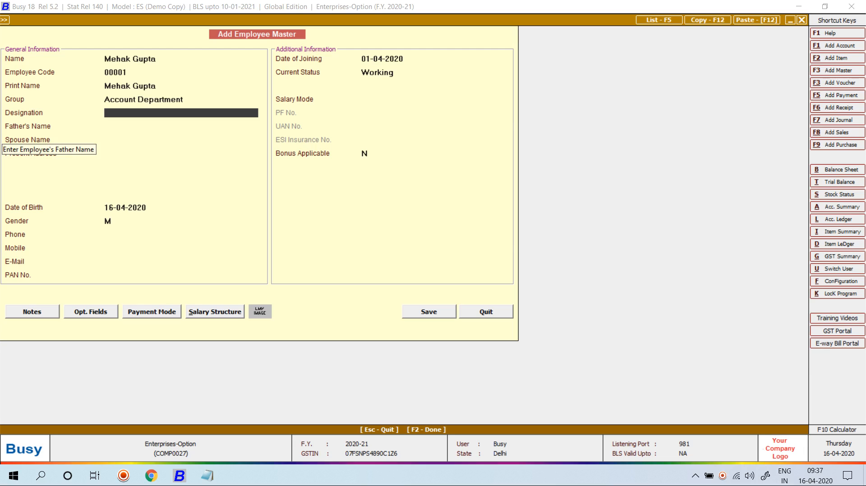
Step: Set designation Accountant, enter the father's name, and leave spouse name blank
type("Accountant")
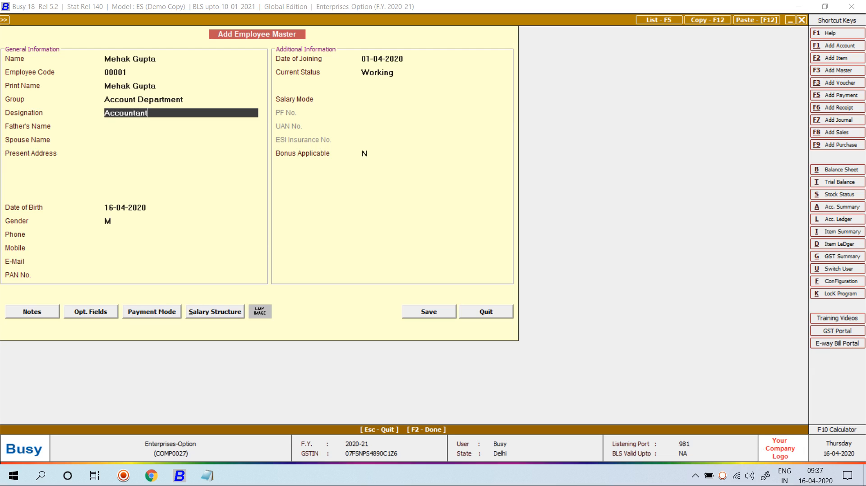
key("Return")
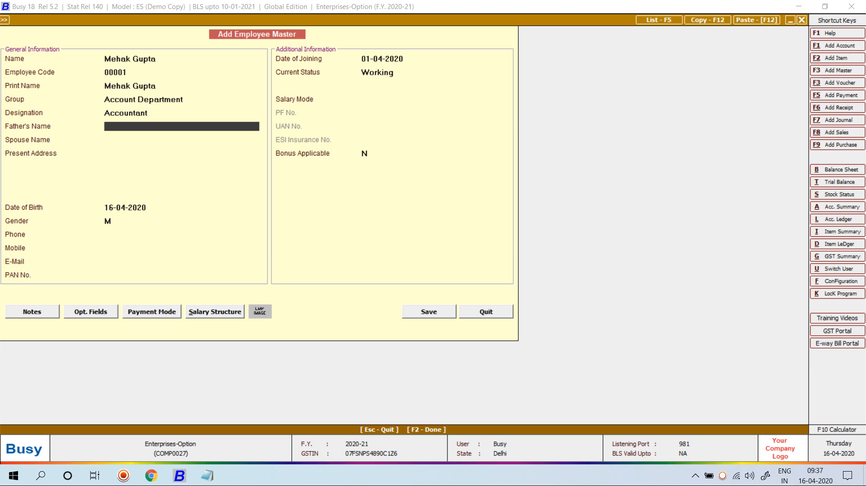
type("abc gupta")
key("Return")
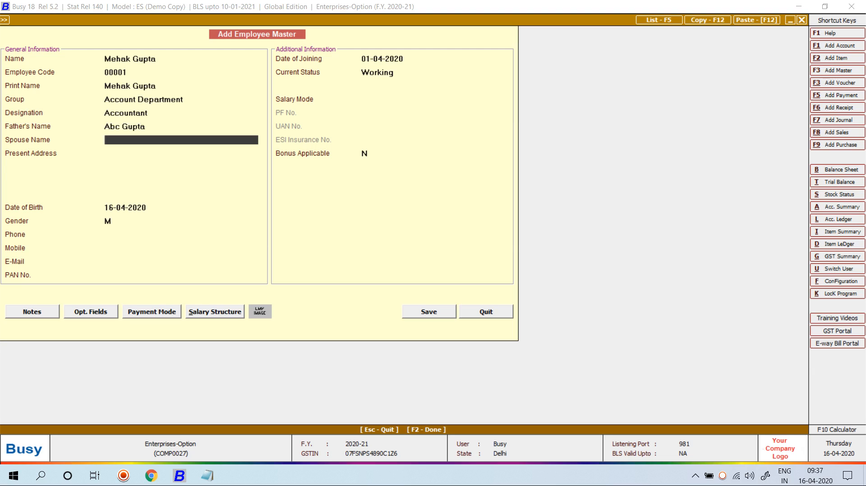
key("Return")
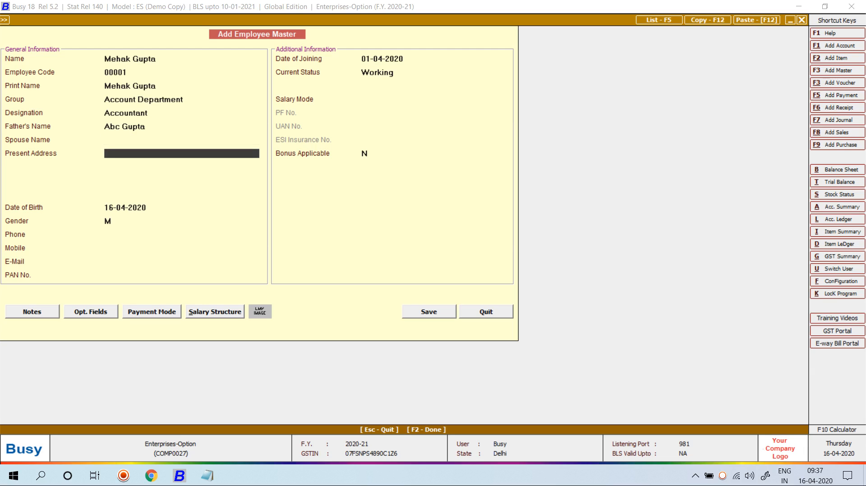
Step: Enter the employee's two-line present address
type("azad nagar")
key("Return")
type("shah")
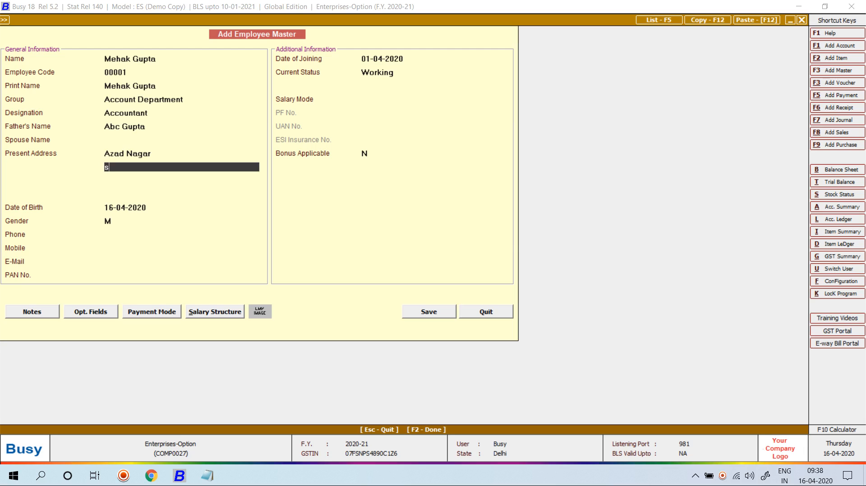
type("dara delhi")
key("BackSpace")
key("BackSpace")
type("hi")
key("Return")
key("Return")
key("Return")
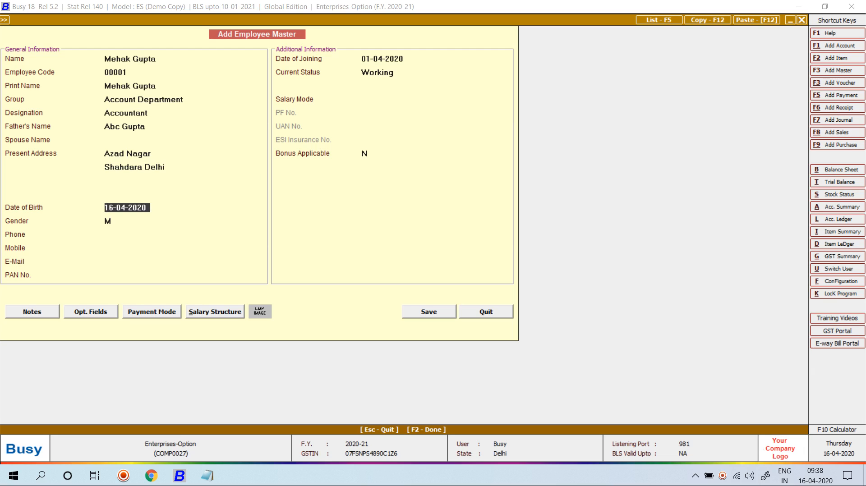
Step: Enter the date of birth, gender F, and the corrected mobile number
type("01-04-1990")
key("Return")
type("F")
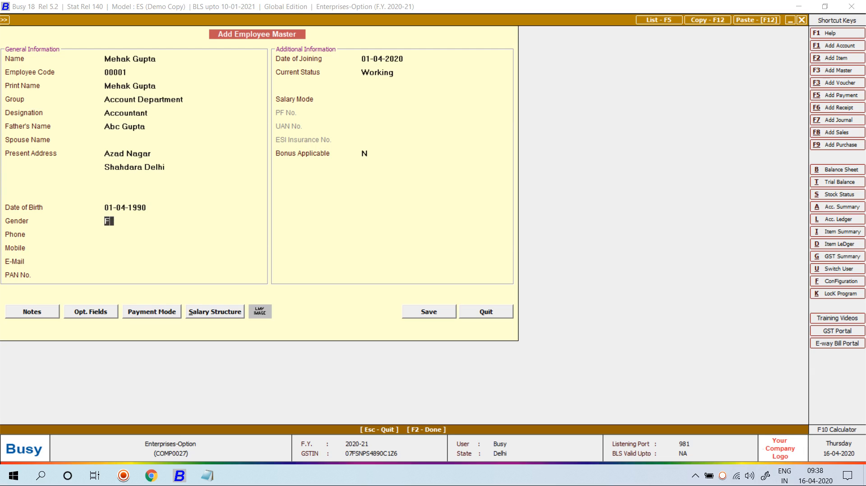
key("Return")
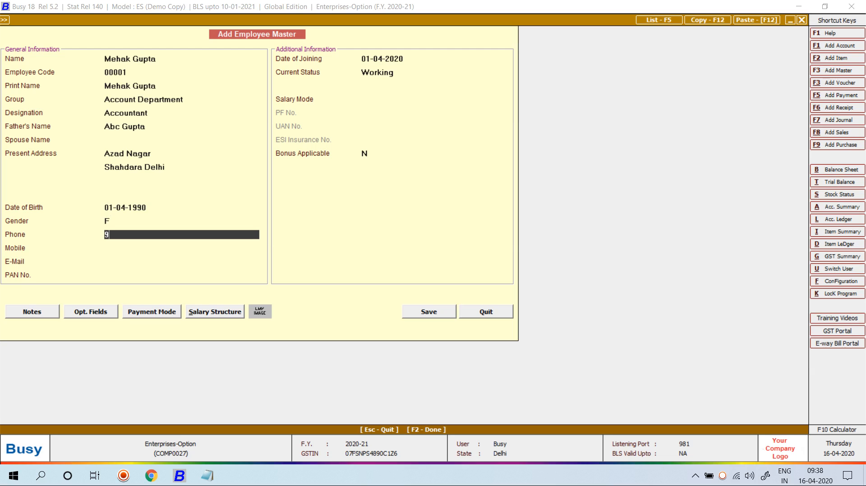
key("Return")
key("Up")
type("0")
key("Return")
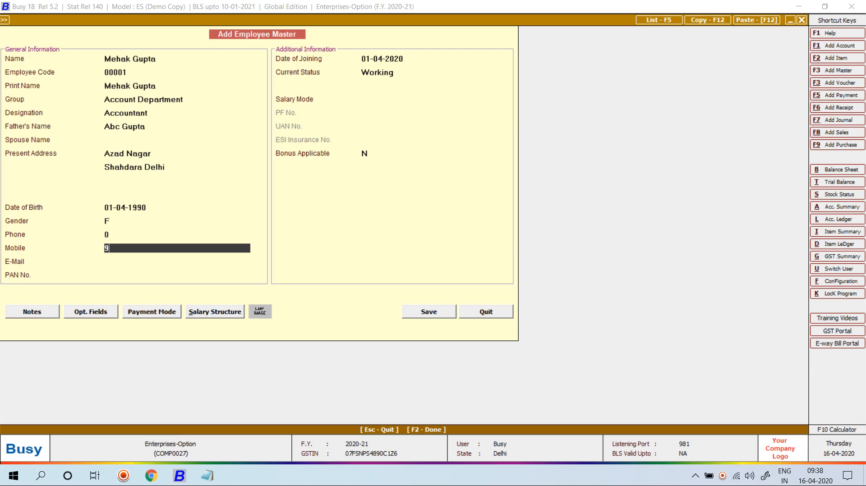
key("Return")
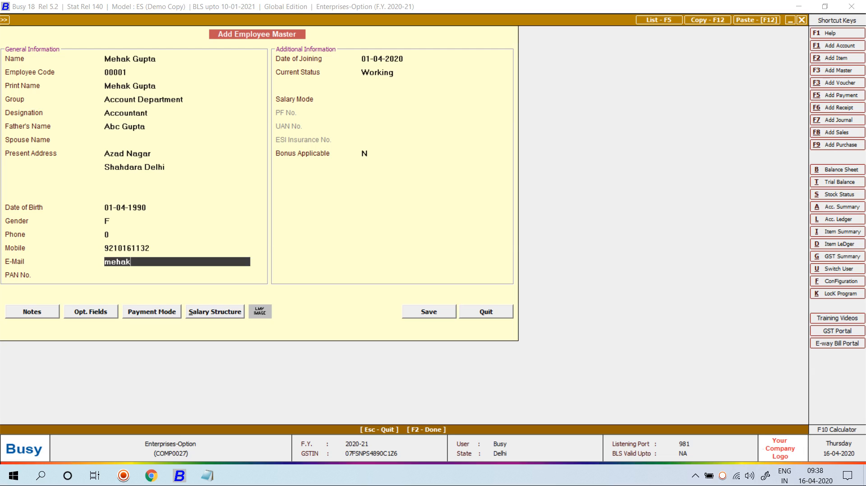
Step: Fill in the employee's e-mail address and PAN number, fixing a typo in the PAN
key("Return")
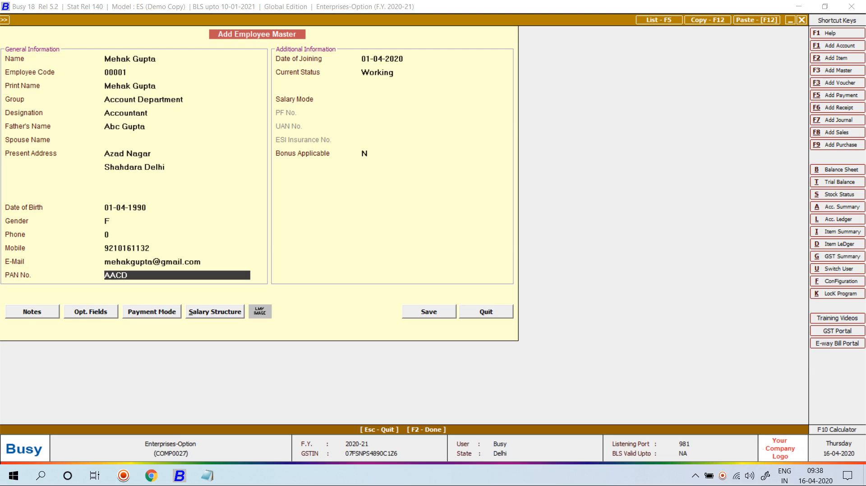
key("Return")
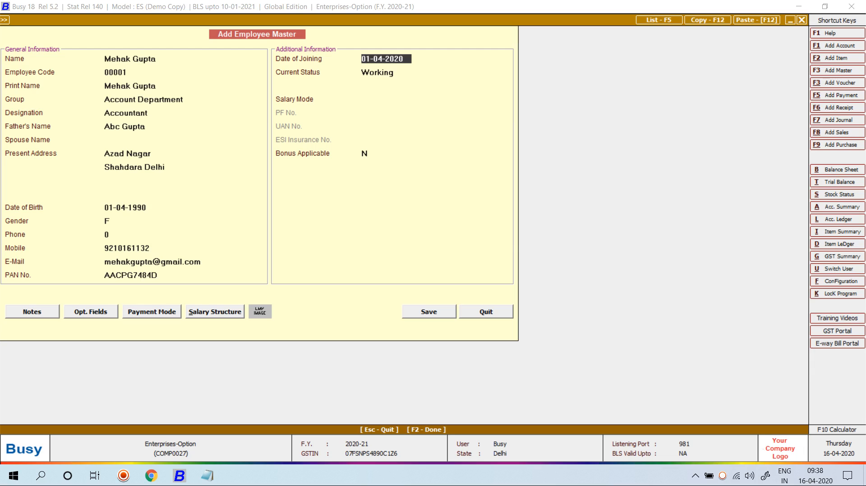
Step: Keep joining date 01-04-2020 and status Working, choose Monthly Salary, and leave Bonus at N
key("Return")
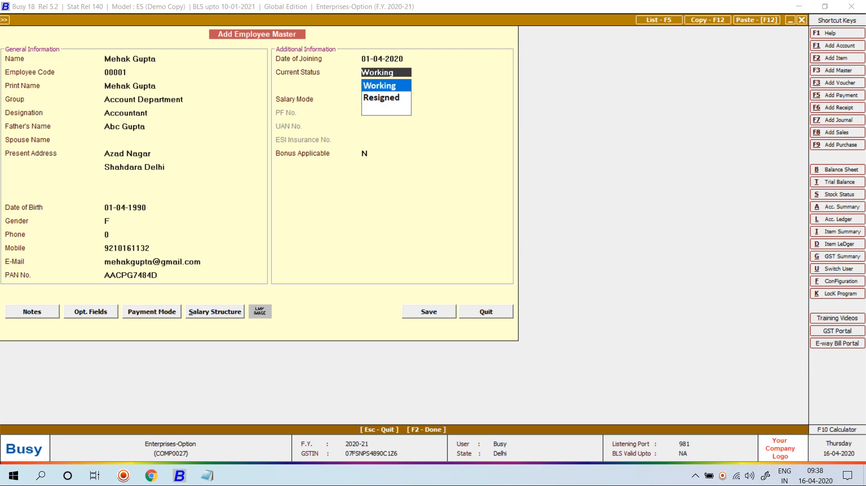
key("Return")
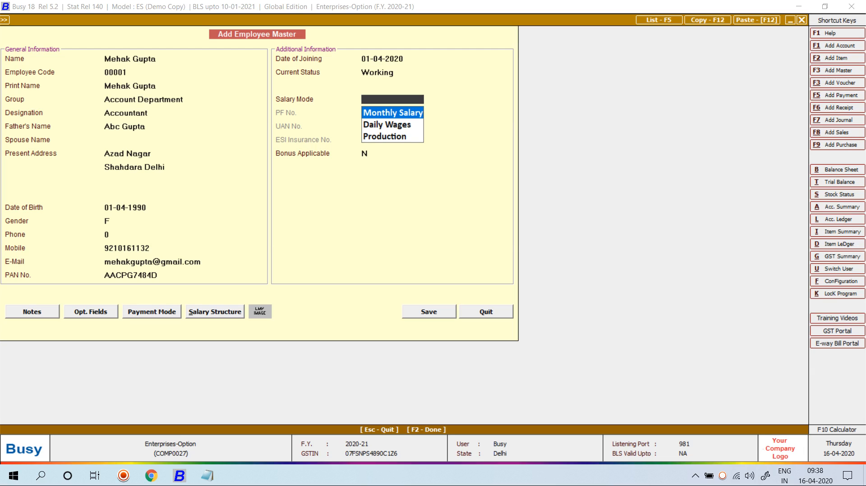
key("Return")
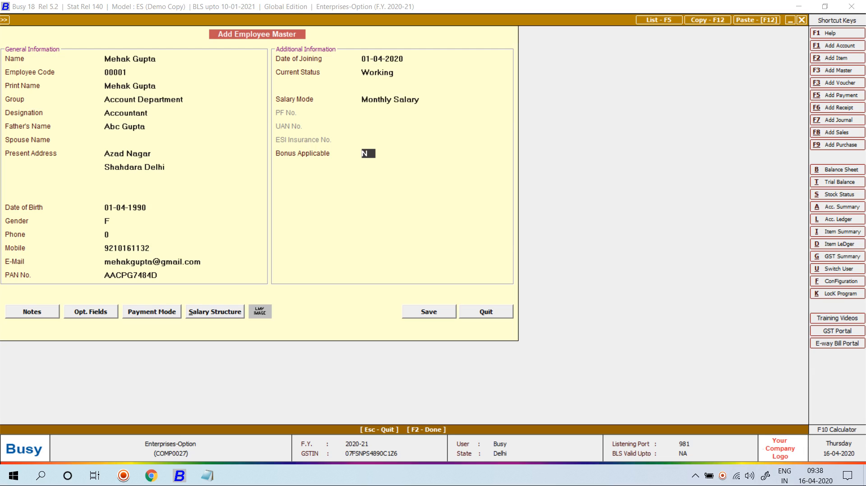
key("Return")
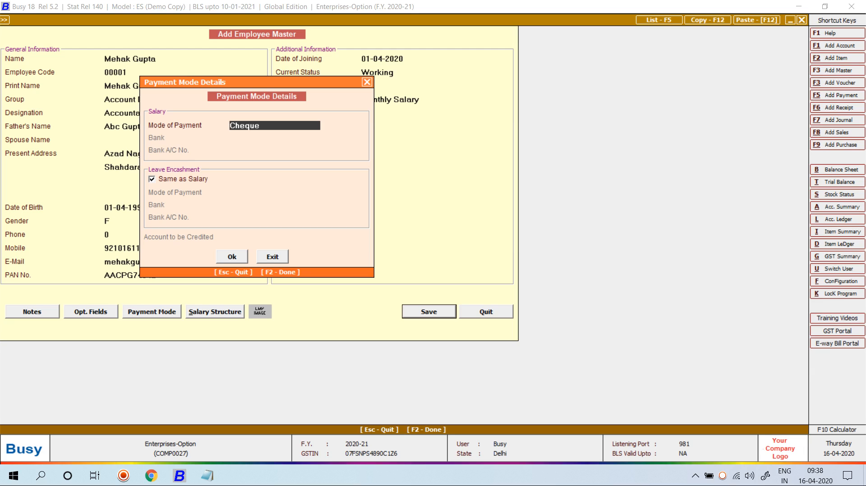
Step: Confirm Cheque as payment mode and start the salary structure effective 01-04-2020
key("Return")
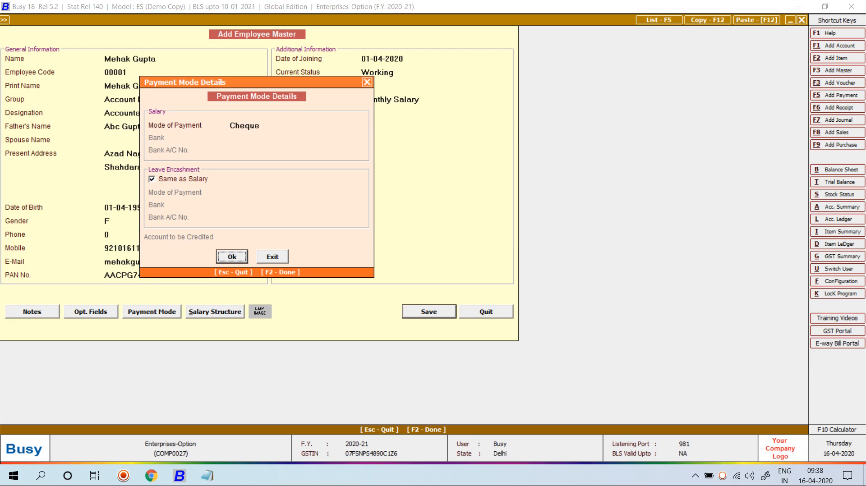
key("Return")
key("Return")
key("alt+s")
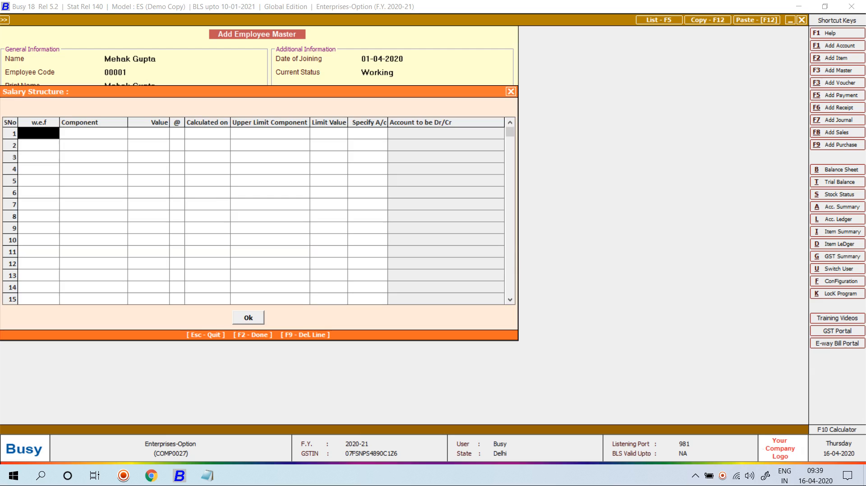
type("01-12-2020")
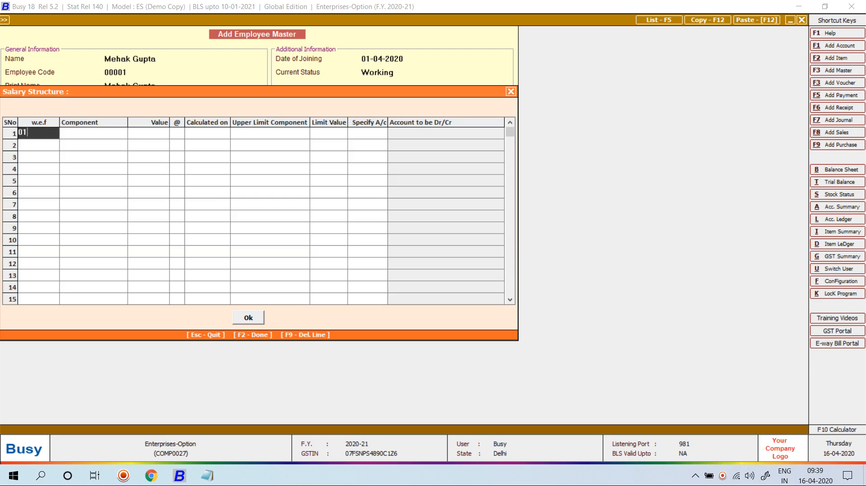
key("Return")
key("Left")
type("01-04")
key("Return")
Step: Add Basic at 25,000.00 posting to a specific account, starting a new account named for the employee
key("space")
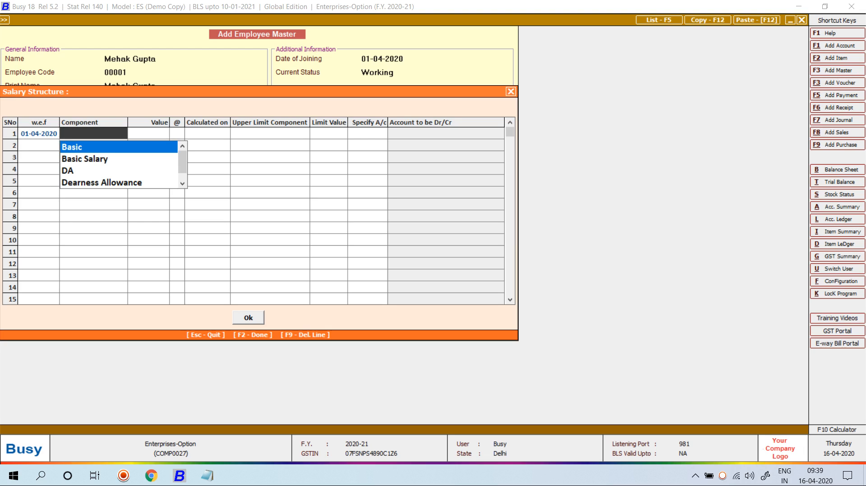
key("Return")
type("250000")
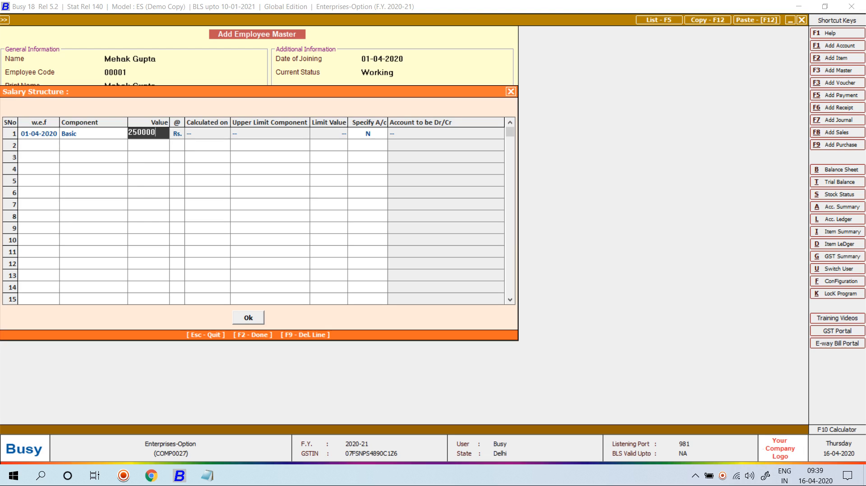
key("BackSpace")
key("Return")
key("y")
key("Return")
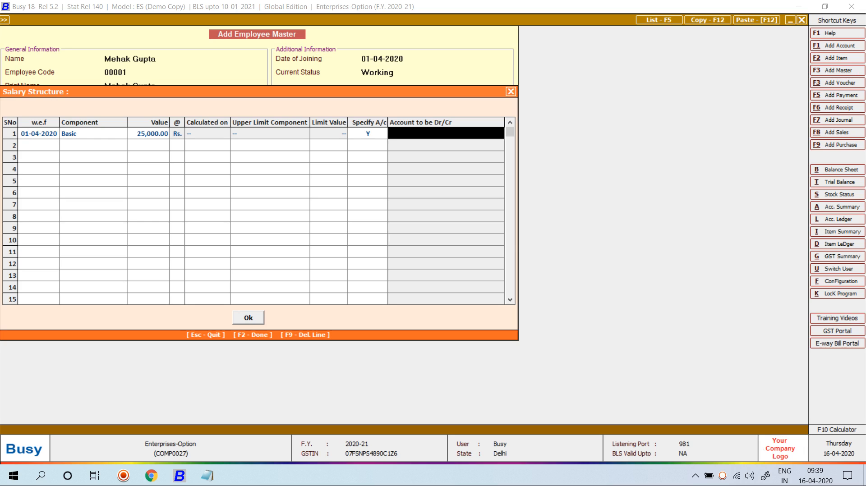
key("F3")
type("MEHA")
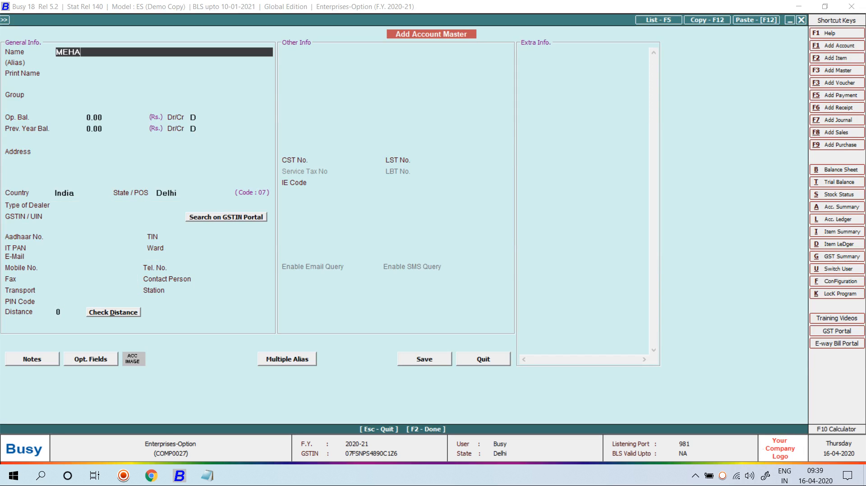
type("K")
Step: Save Basic's new account under a new SALARY group placed in Expenses (Indirect/Admn.)
key("Return")
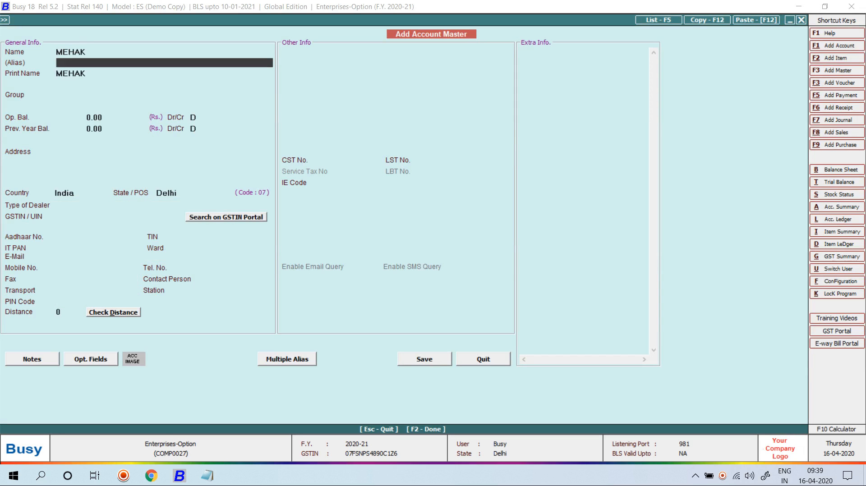
key("Return")
type("S")
key("BackSpace")
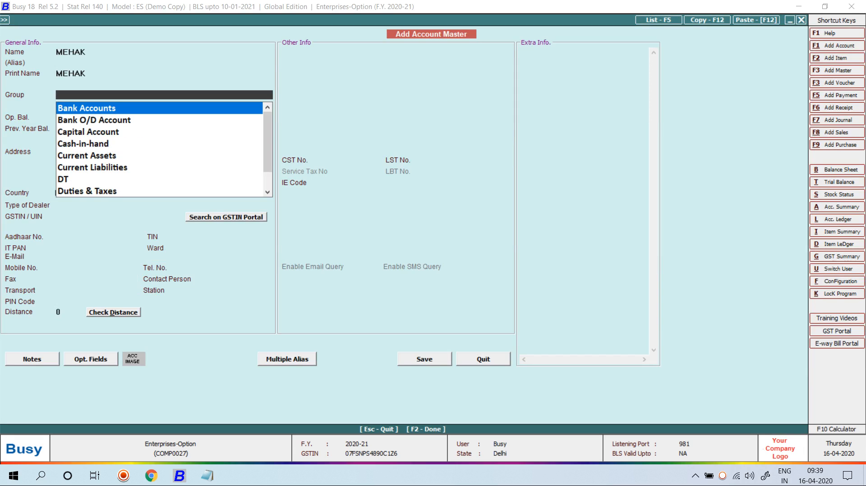
key("F3")
type("SALARY")
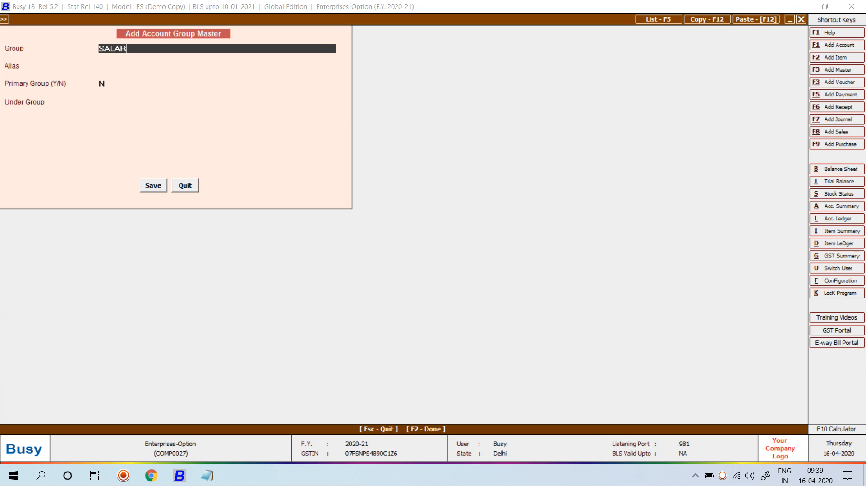
key("Return")
key("Return")
key("Return")
type("EX")
key("Down")
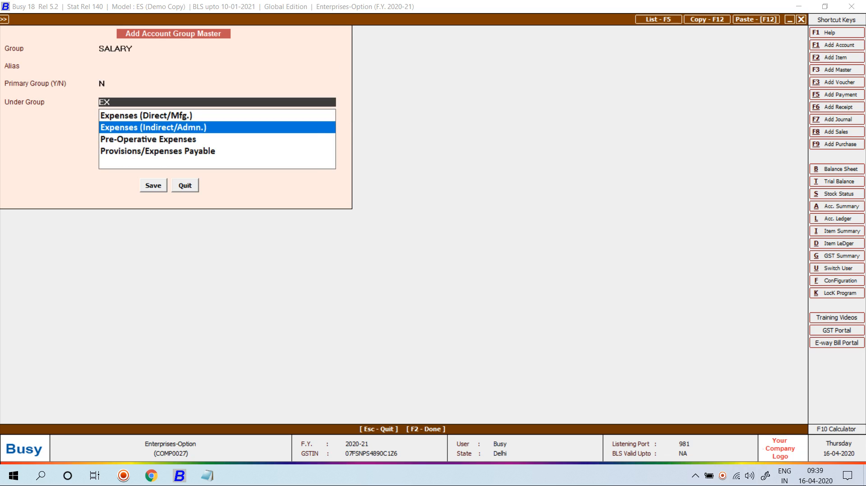
key("Return")
key("Return")
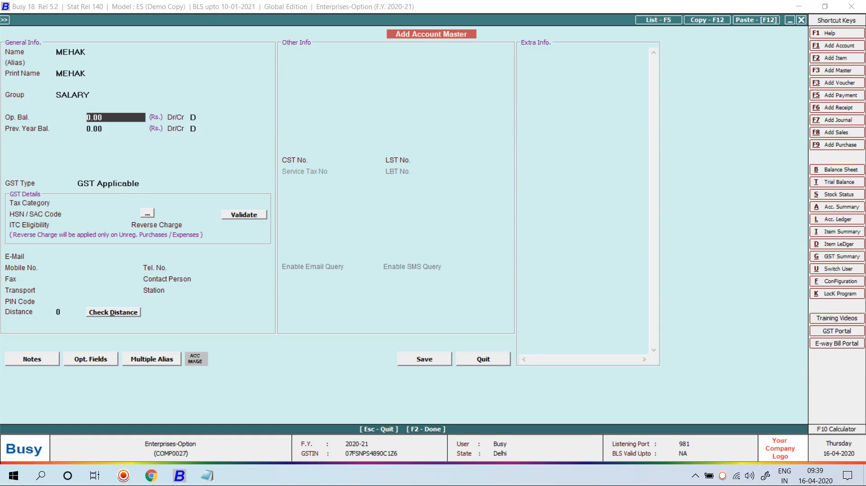
key("F2")
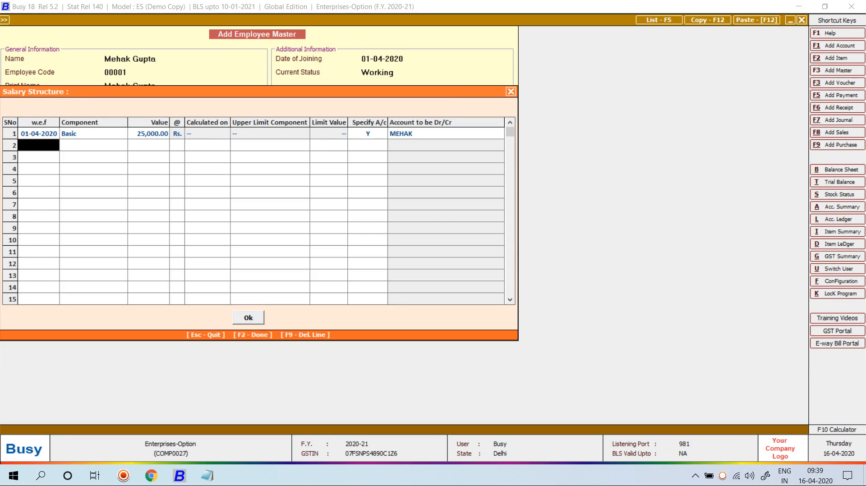
Step: Add DA as the second salary component and save the employee record
key("Return")
type("d")
key("Return")
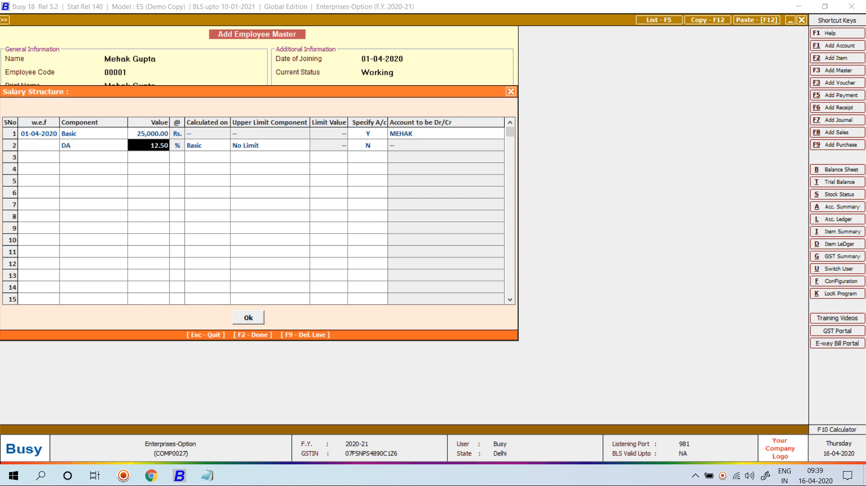
key("F2")
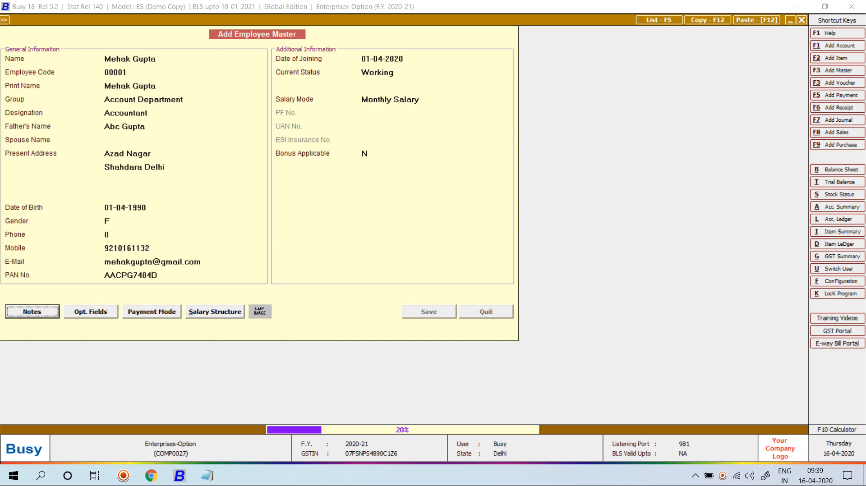
key("F2")
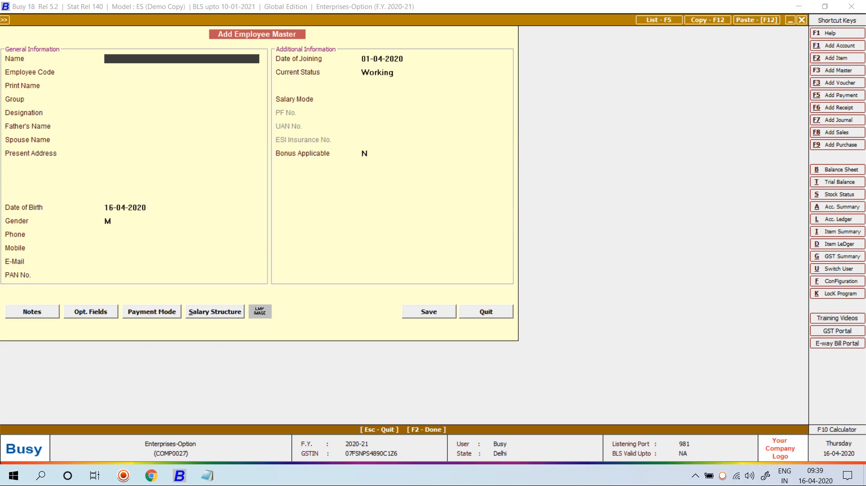
Step: Quit the blank employee form and reopen the saved employee's salary structure for modification
key("Escape")
key("Return")
key("Down")
key("Return")
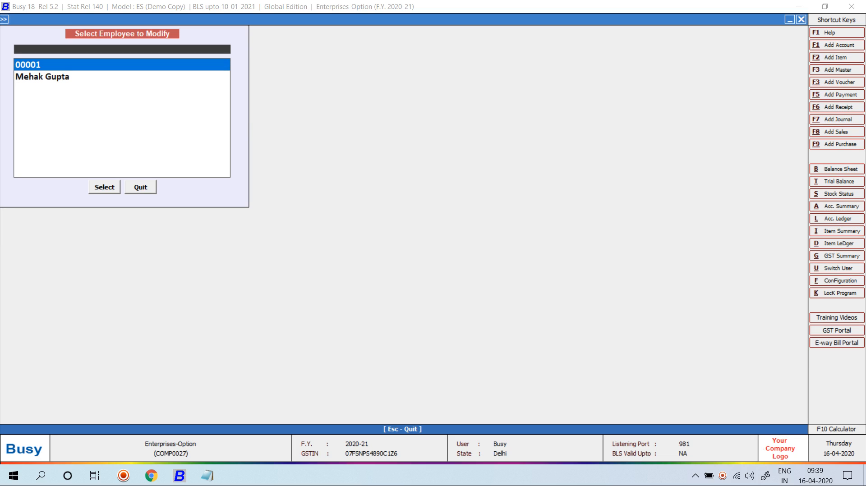
key("Down")
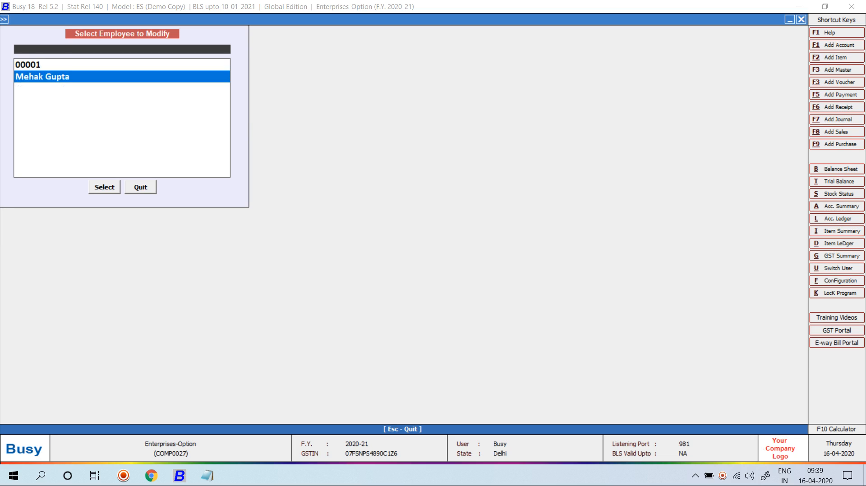
key("Return")
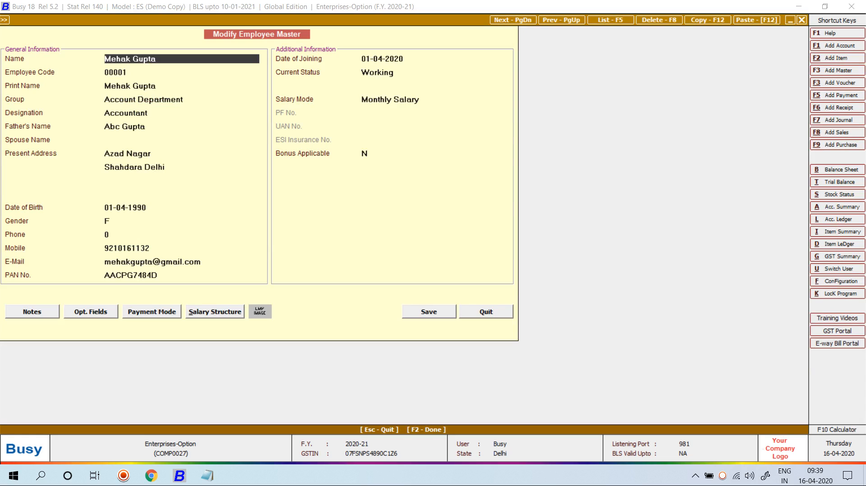
key("alt+s")
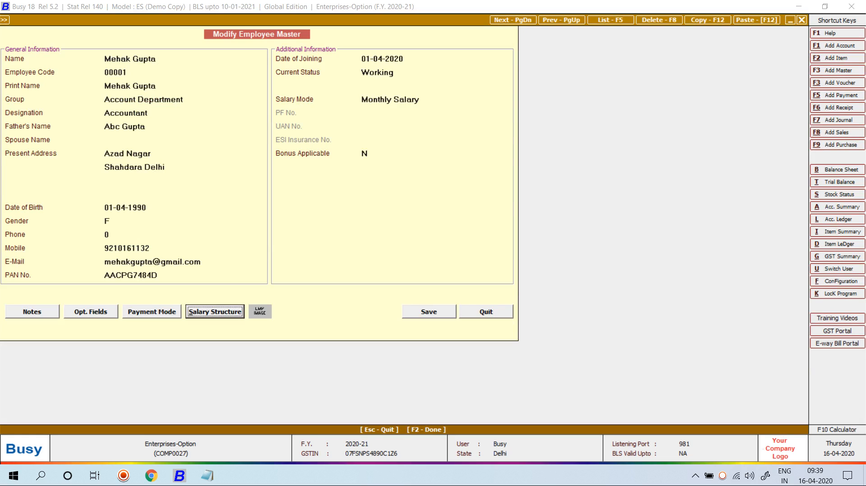
key("Return")
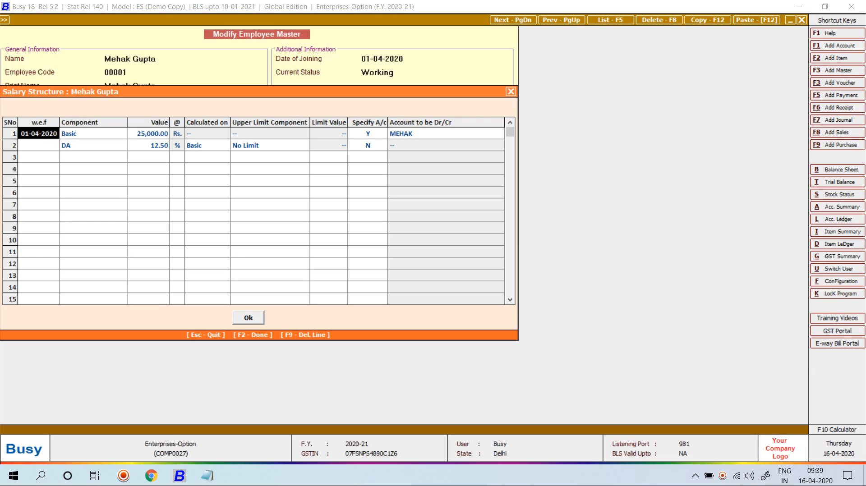
Step: Set DA's Specify A/c to N so it has no separate account, and save the employee
left_click(367, 145)
type("Y")
key("Return")
type("mEHA")
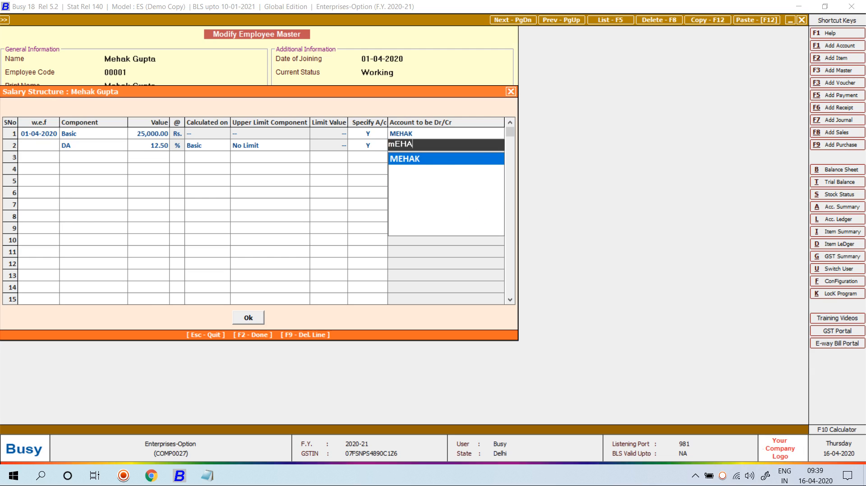
key("Return")
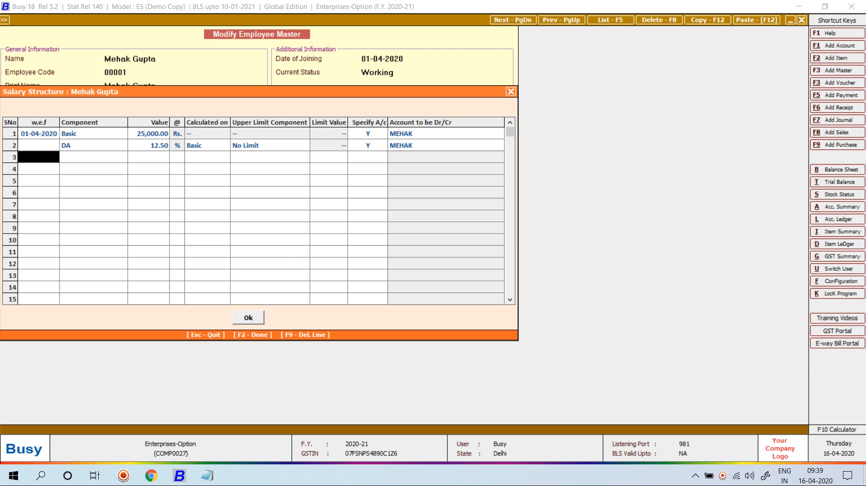
left_click(368, 145)
key("Return")
type("dA")
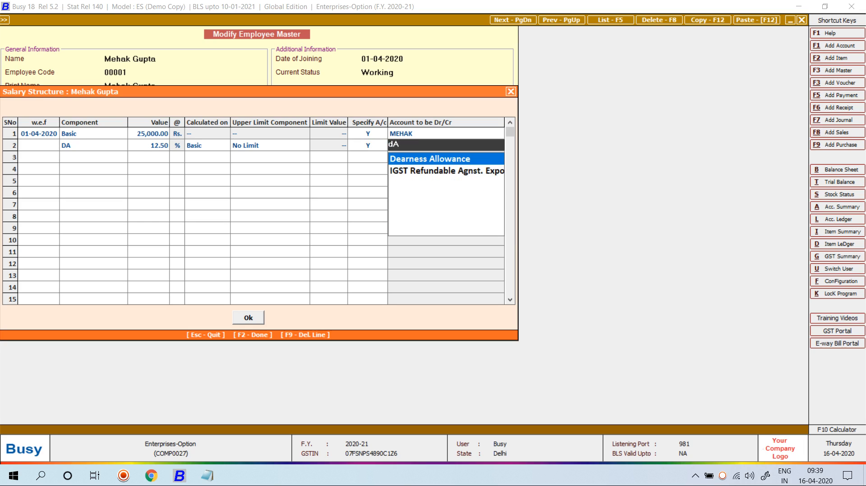
key("BackSpace")
key("BackSpace")
key("BackSpace")
type("N")
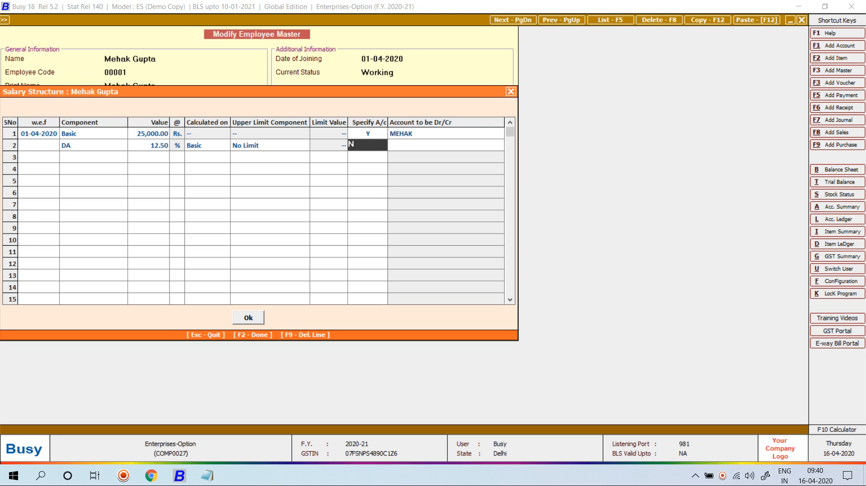
key("Return")
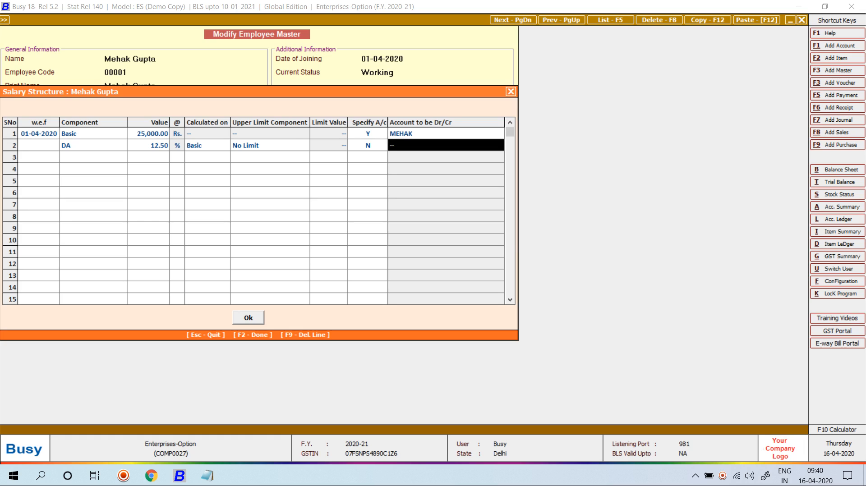
key("F2")
key("F2")
key("F2")
key("Return")
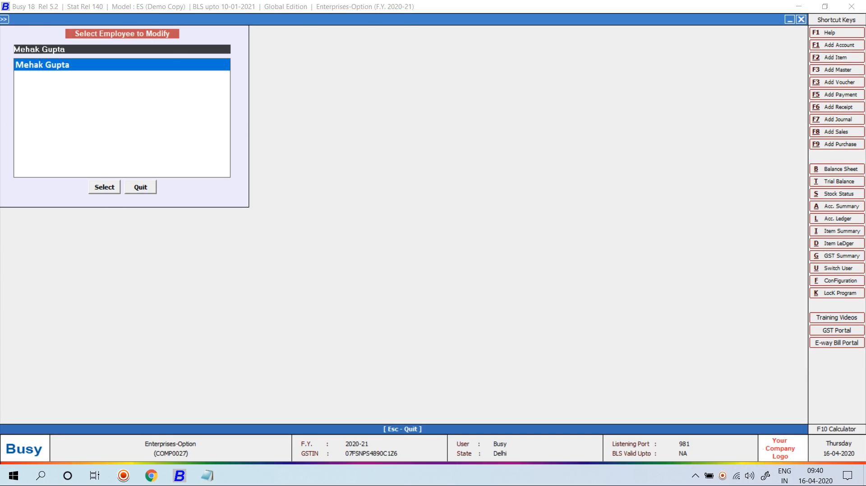
Step: Close the employee list and start a new voucher under Transactions > Salary Calculation > Add
key("Escape")
key("Right")
key("Down")
key("Down")
key("Down")
key("Down")
key("Down")
key("Down")
key("Down")
key("Down")
key("Down")
key("Down")
key("Down")
key("Down")
key("Down")
key("Down")
key("Down")
key("Down")
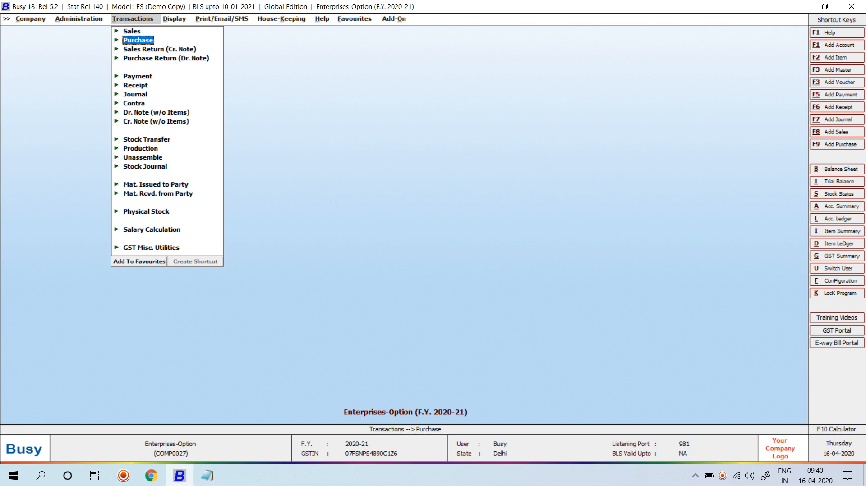
key("Down")
key("Down")
key("Down")
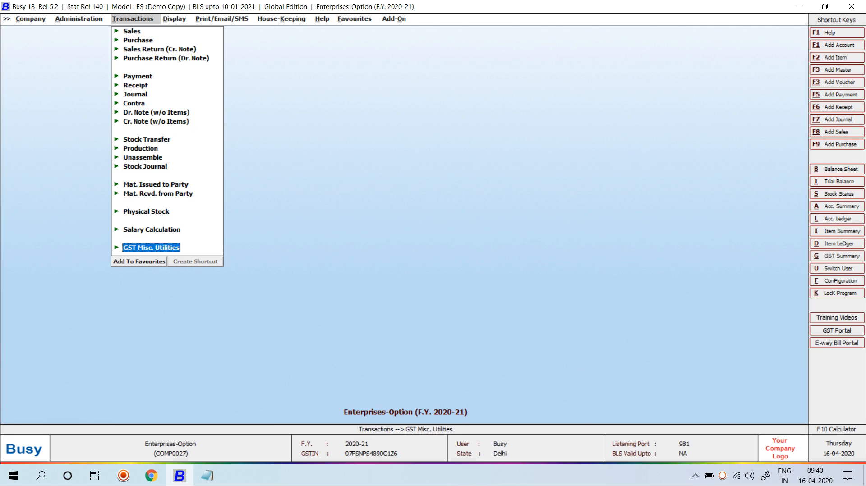
key("Up")
key("Up")
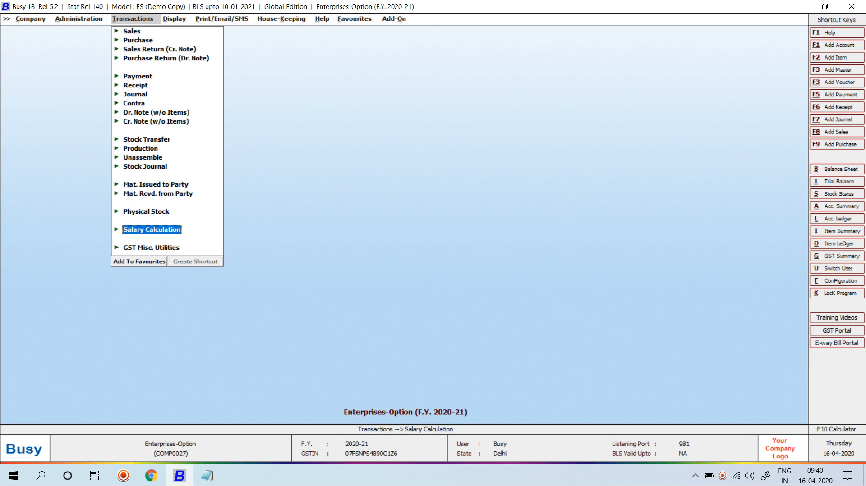
key("Return")
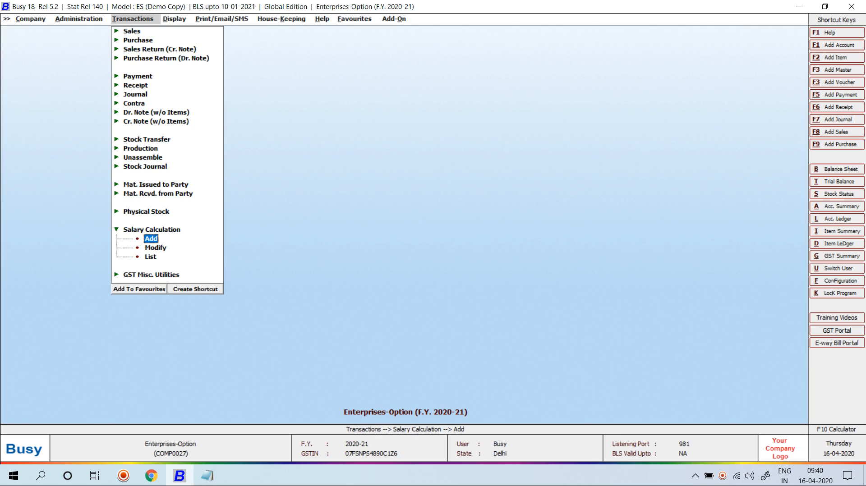
key("Return")
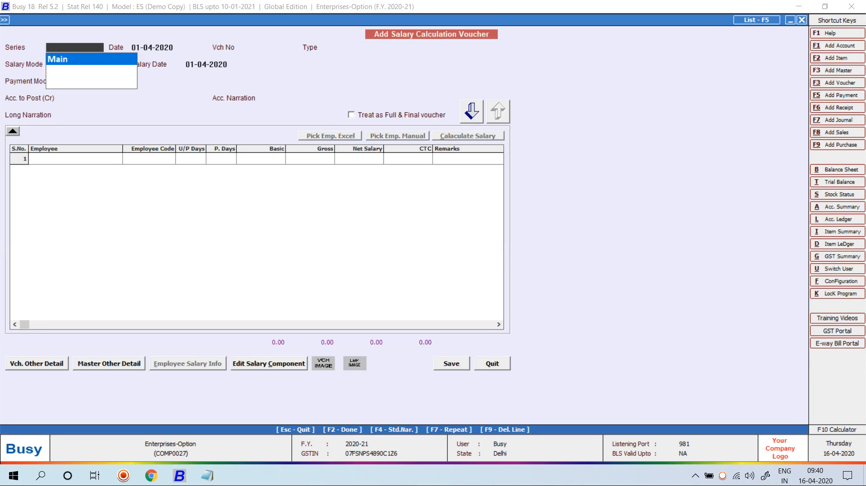
Step: Date the voucher 01-05-2020: Salary type, Monthly Salary for April, 30 days, Cheque from Pnb Bank
type("1-05")
key("Return")
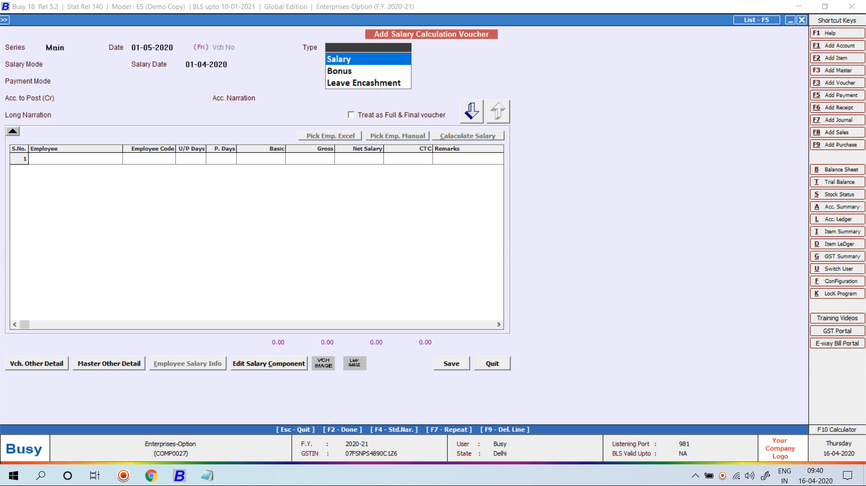
key("Return")
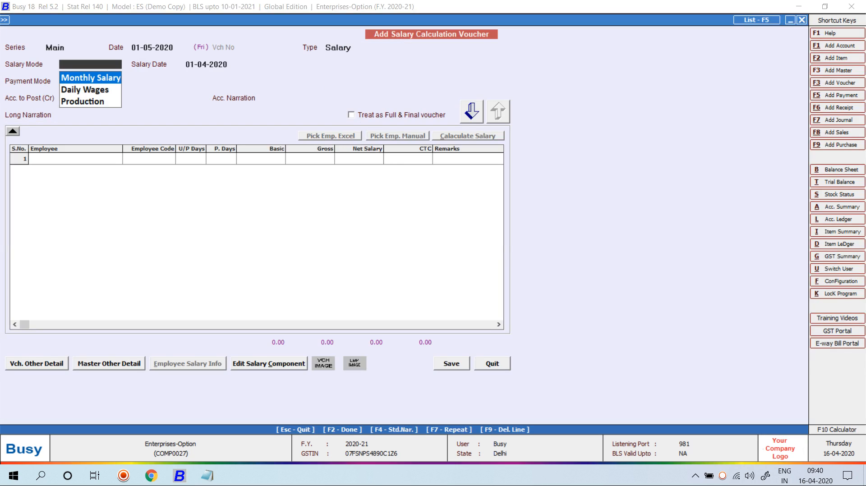
key("Return")
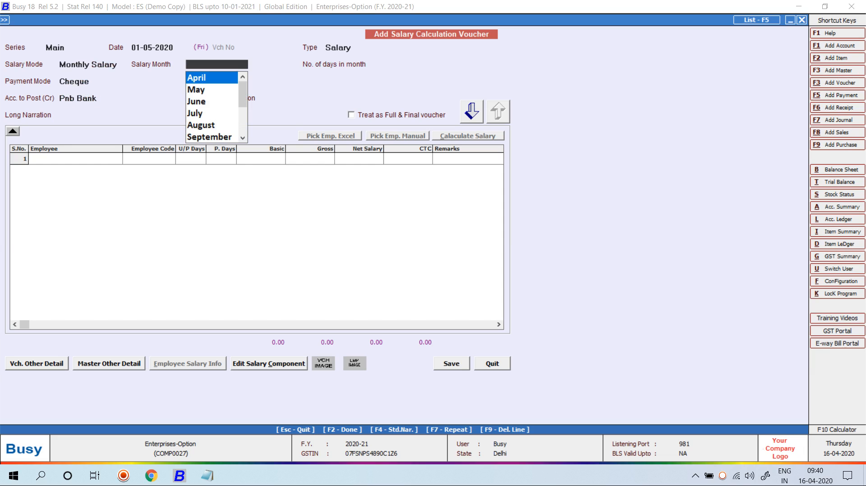
key("Return")
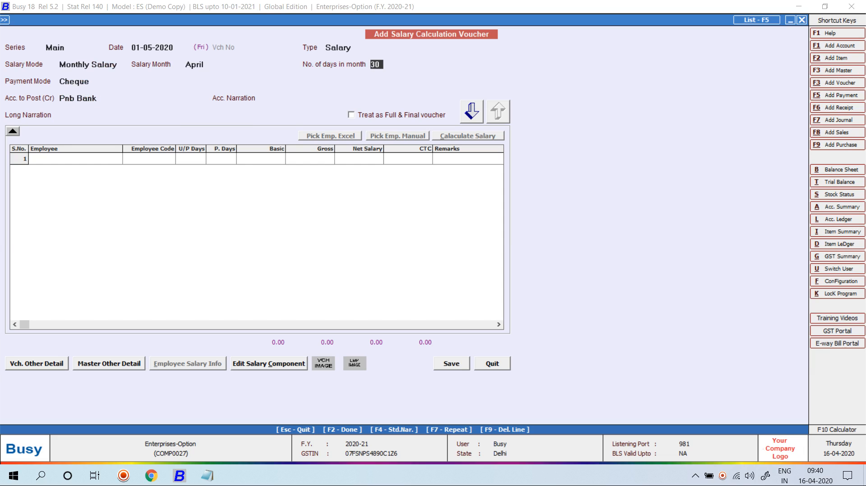
key("Return")
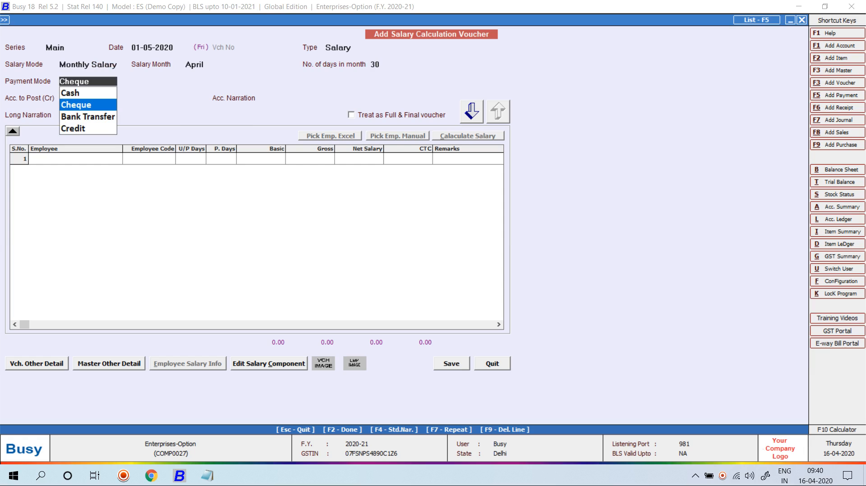
key("Return")
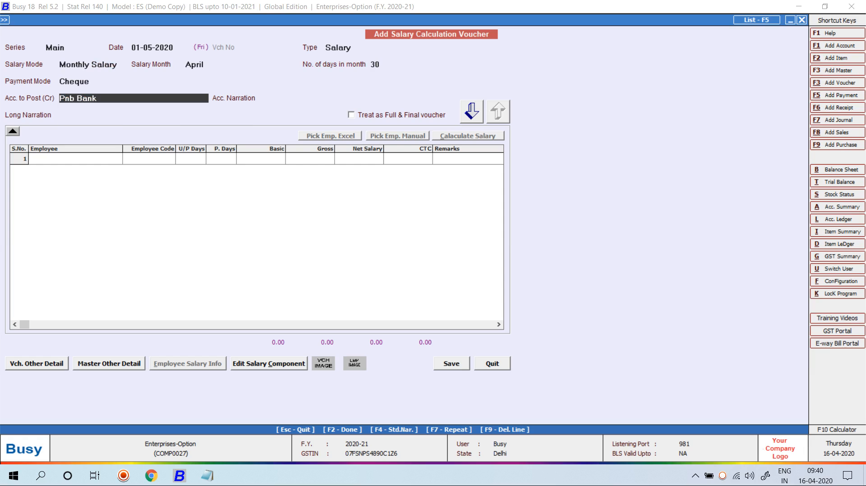
key("Return")
key("Return")
key("Return")
key("Return")
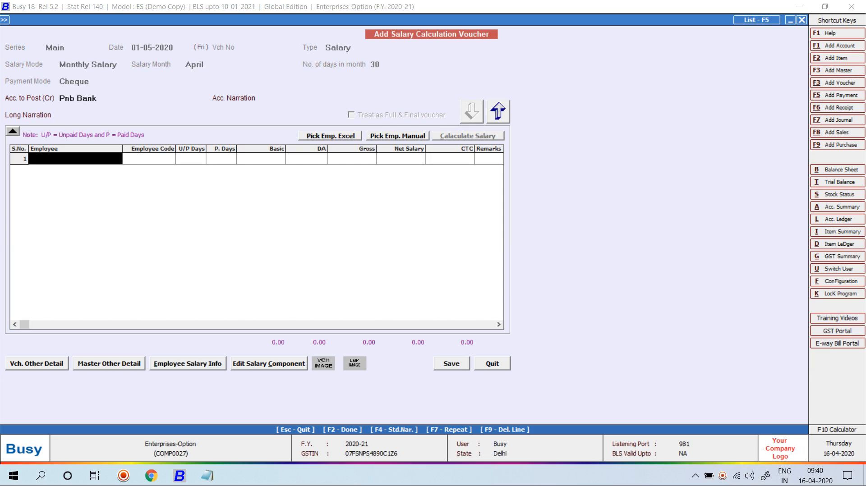
Step: Pick the employee manually from the employee list into the April salary voucher
left_click(397, 136)
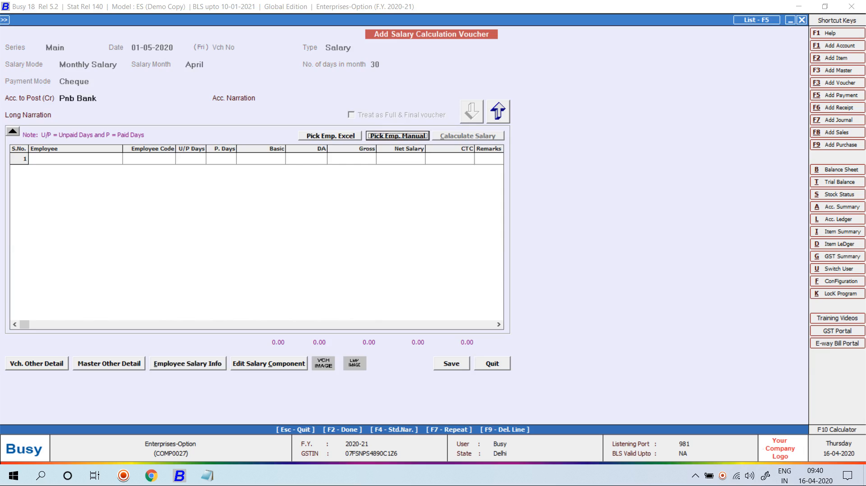
key("Return")
key("Return")
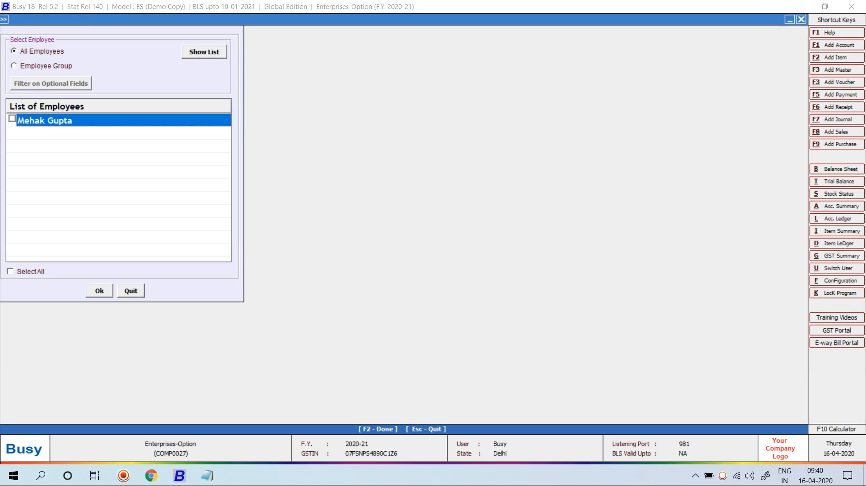
key("F2")
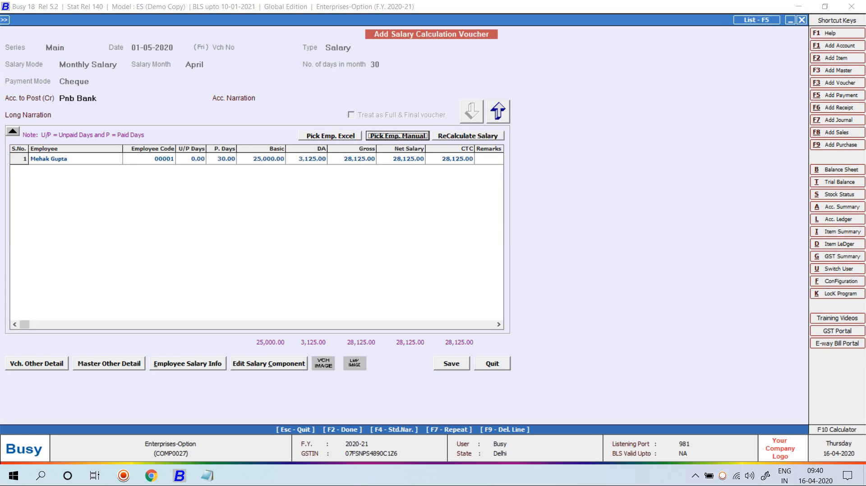
Step: Enter 3 unpaid days (27 paid, net 25,313.00), save the voucher and accept printing the pay slip
left_click(191, 159)
type("3")
key("Return")
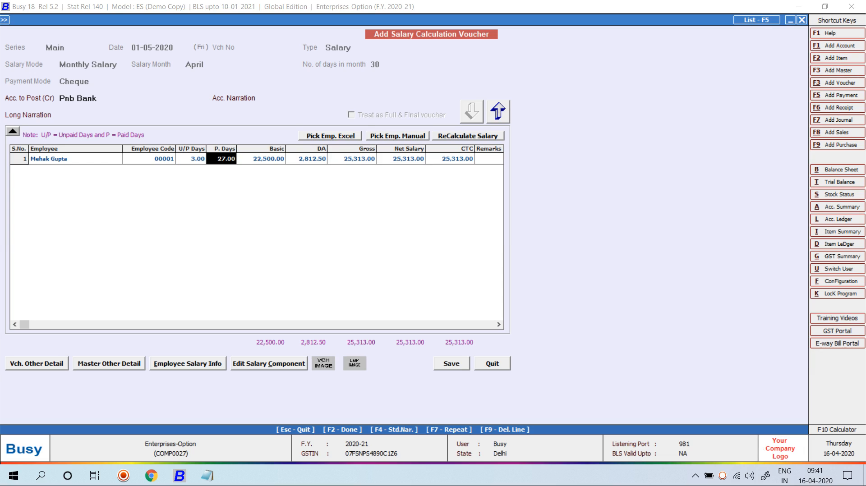
key("F2")
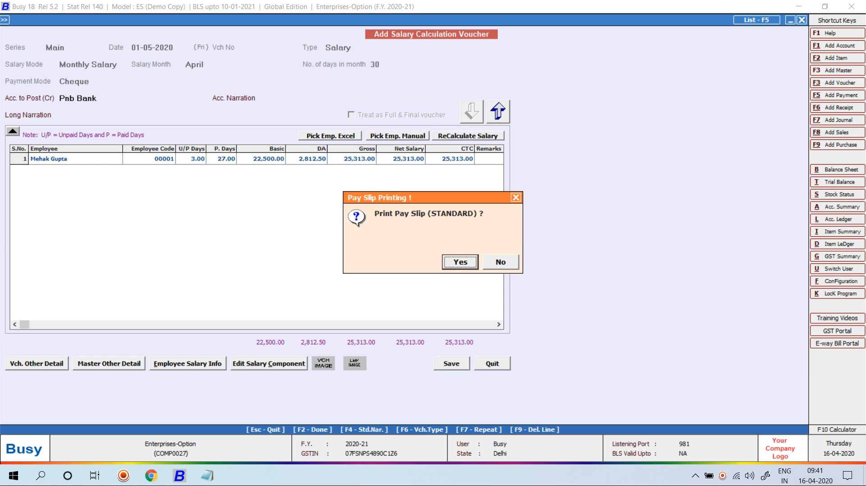
key("Return")
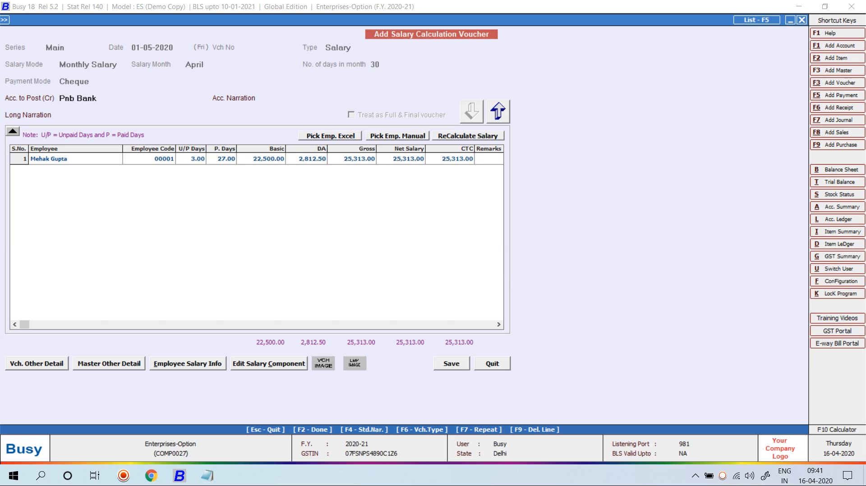
Step: Accept the STANDARD pay slip format and save its Configure Pay Slip settings
key("Return")
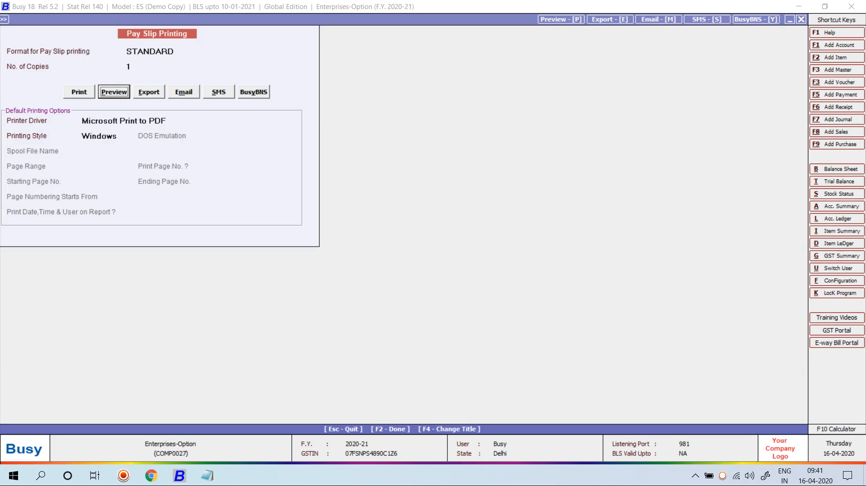
key("Return")
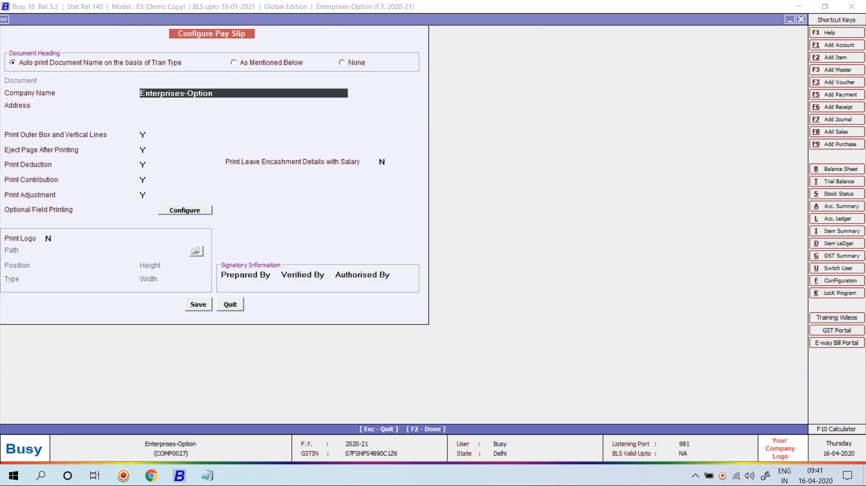
key("F2")
key("Return")
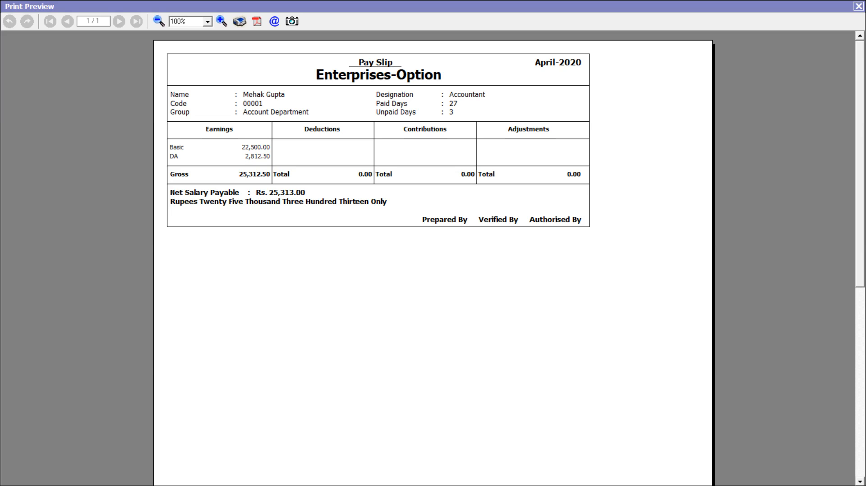
Step: Close the April-2020 pay slip preview and leave the new blank salary voucher
key("super")
left_click(729, 476)
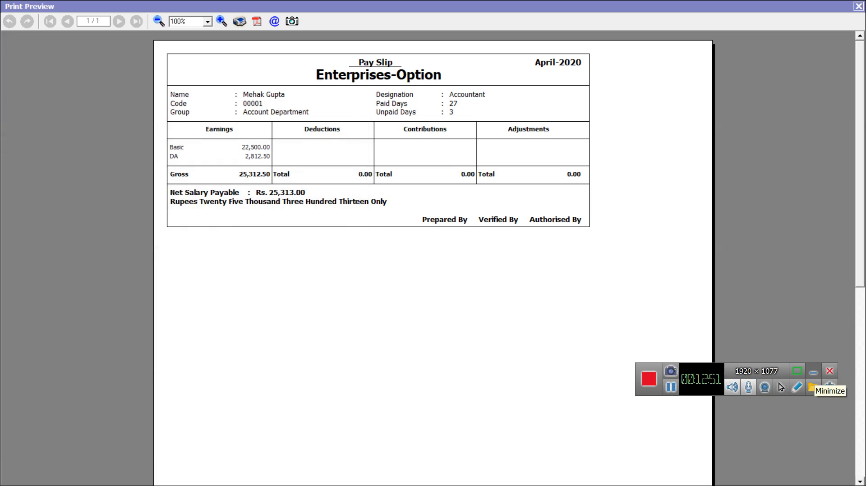
left_click(813, 372)
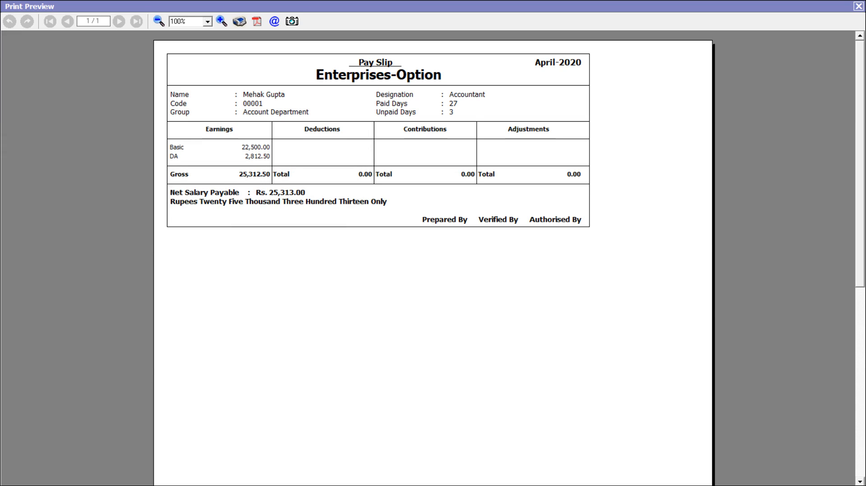
key("Escape")
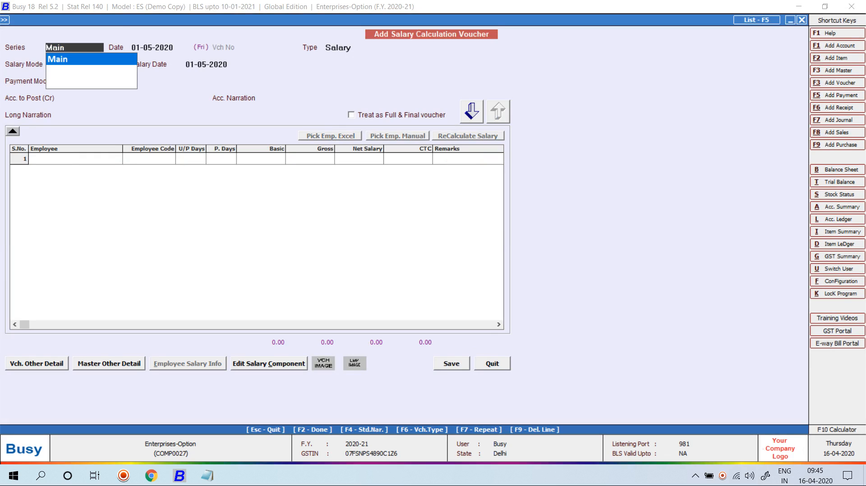
key("Escape")
key("Escape")
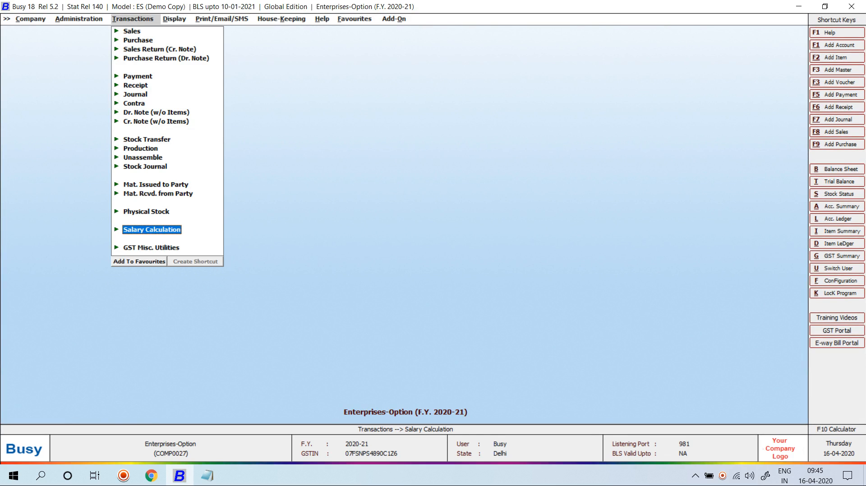
Step: Start a new employee master named PUNEET
key("Left")
key("Up")
key("Return")
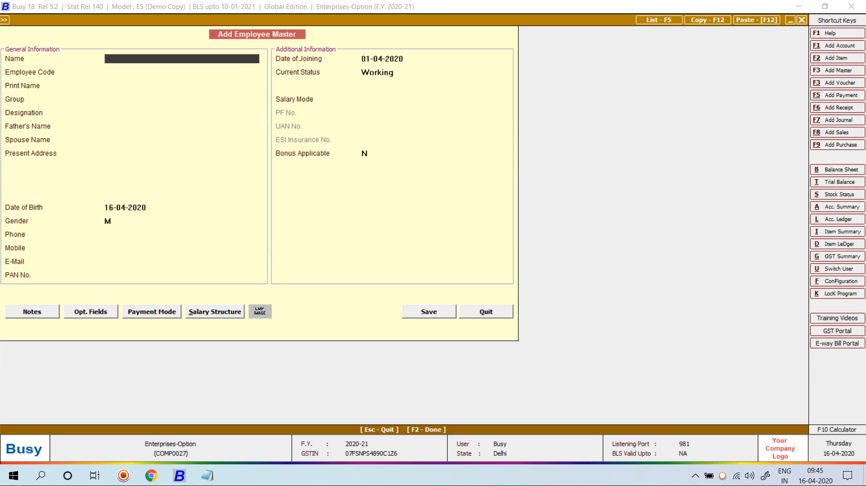
type("PUNEET")
key("Return")
key("Return")
key("Return")
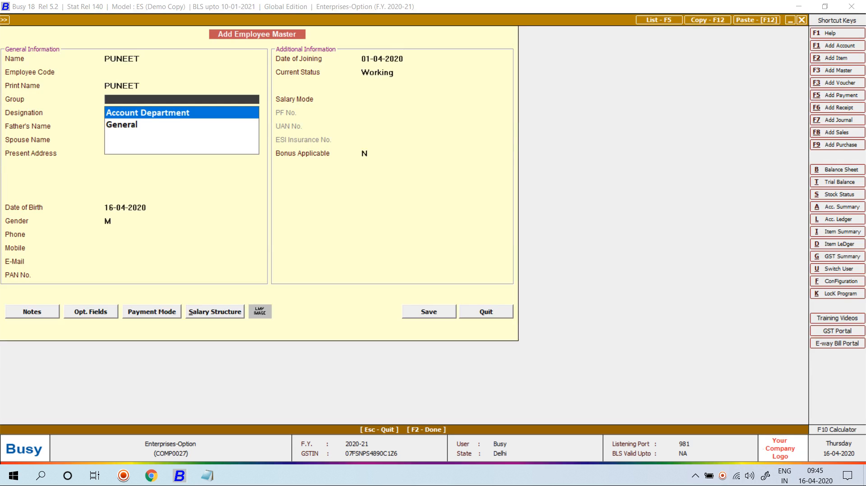
Step: Create a new employee group SALE under General
key("F3")
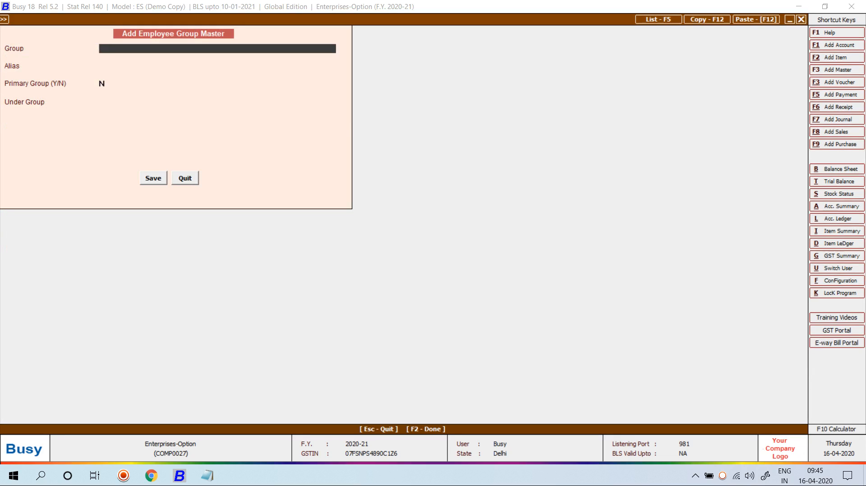
type("SALE")
key("Return")
key("Return")
key("Return")
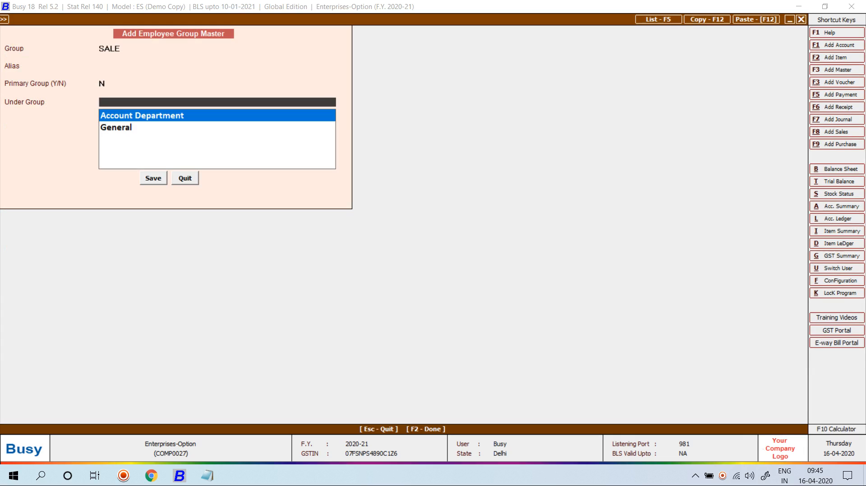
key("Down")
key("Return")
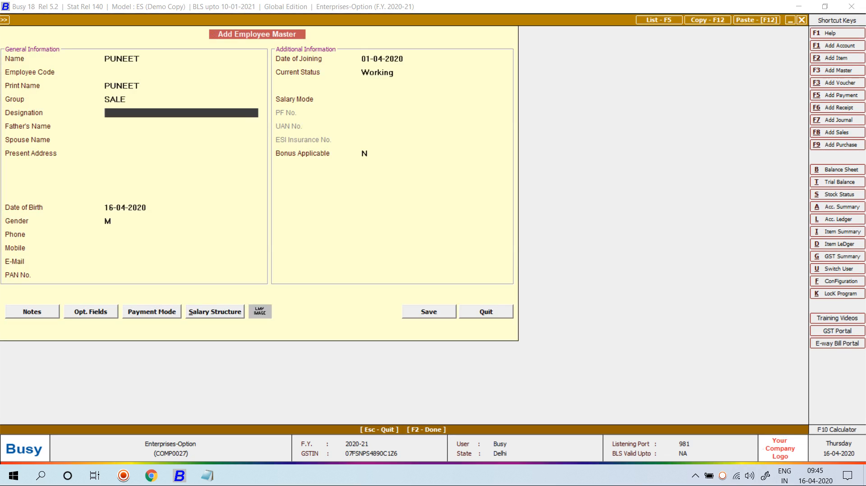
key("Return")
key("Up")
type("S")
key("BackSpace")
type("AS SMA")
type("WORK")
key("Return")
key("Return")
key("Return")
key("Return")
key("Return")
key("Return")
key("Return")
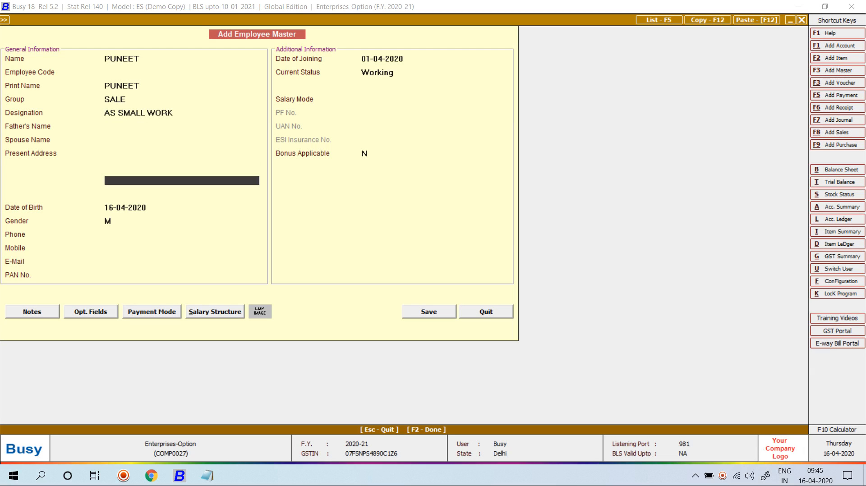
type("1-04-19")
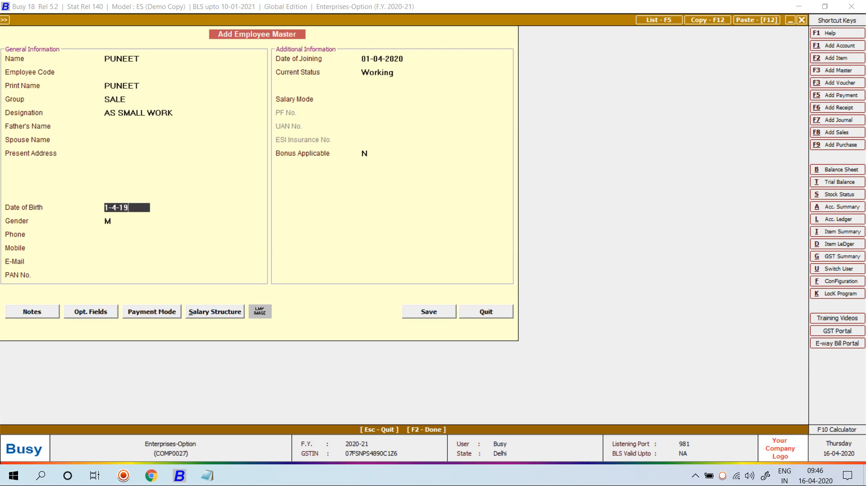
type("92")
key("Return")
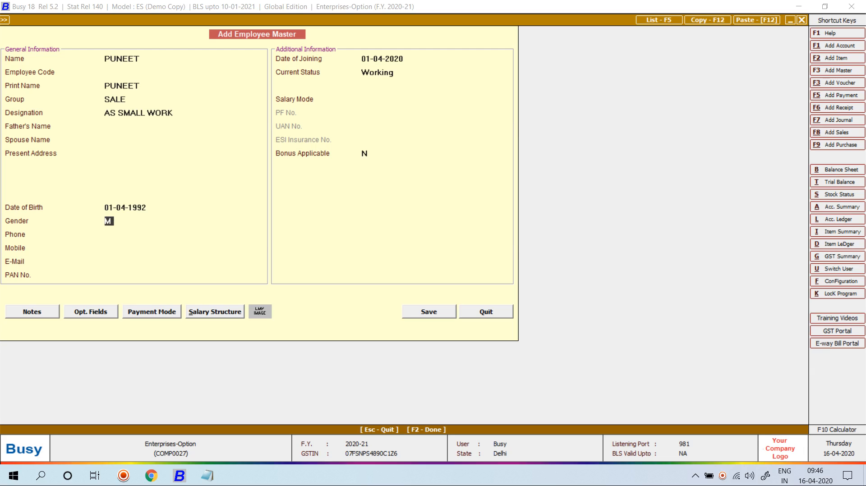
Step: Keep status Working, set salary mode Daily Wages and payment mode Cash
key("Return")
key("Return")
key("Return")
key("Return")
key("Return")
key("Return")
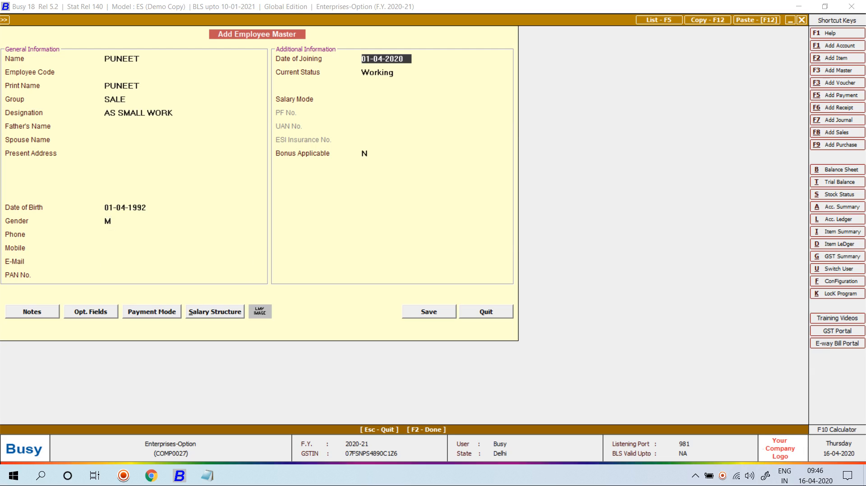
key("Return")
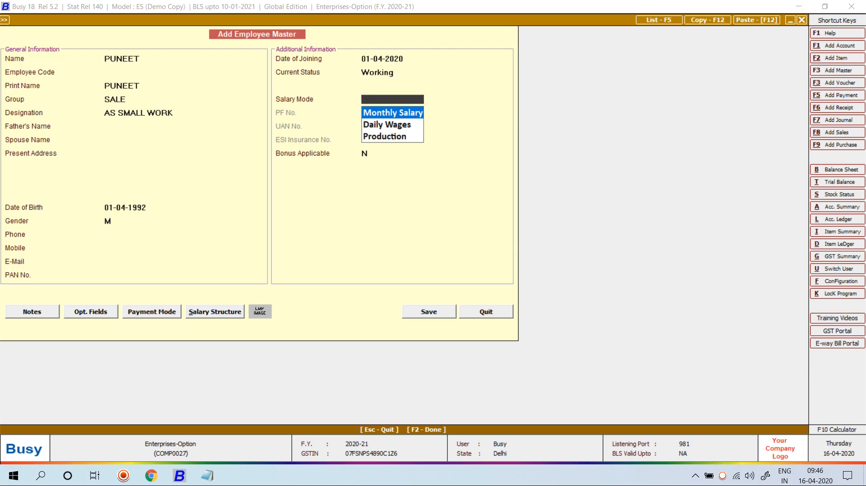
key("Down")
key("Return")
key("Return")
key("Return")
key("Return")
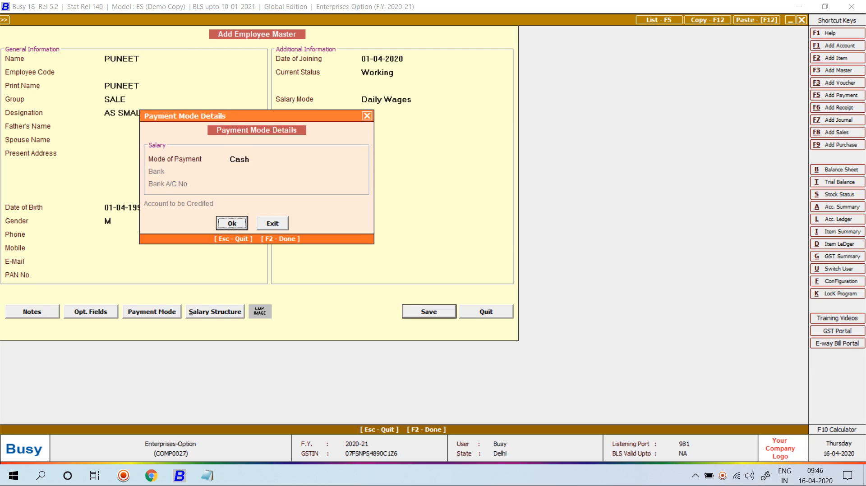
key("Return")
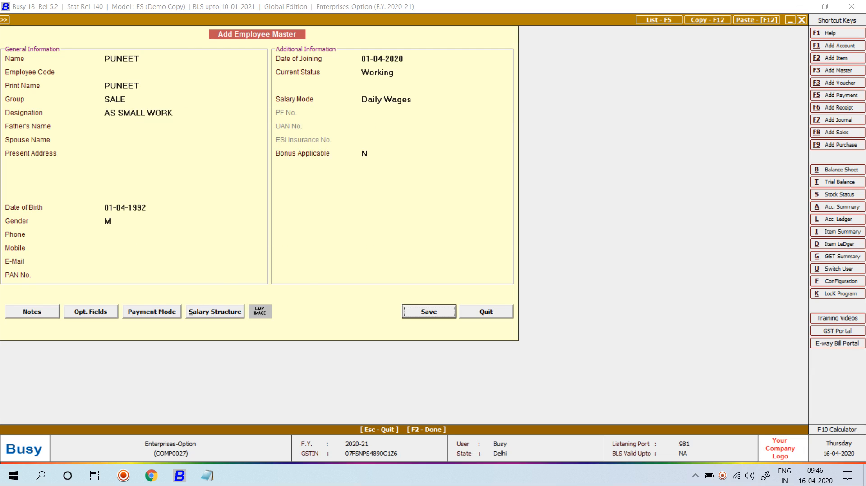
Step: Give PUNEET a salary structure with Basic 450 and save the employee
key("Return")
key("Return")
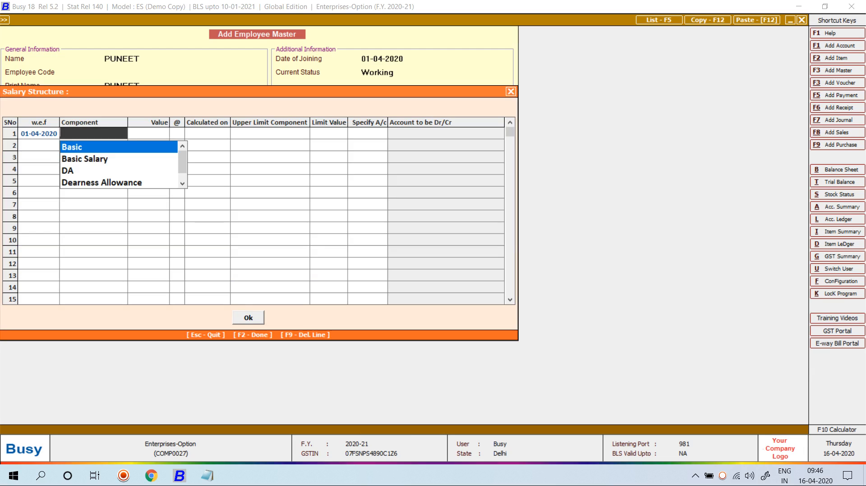
key("Return")
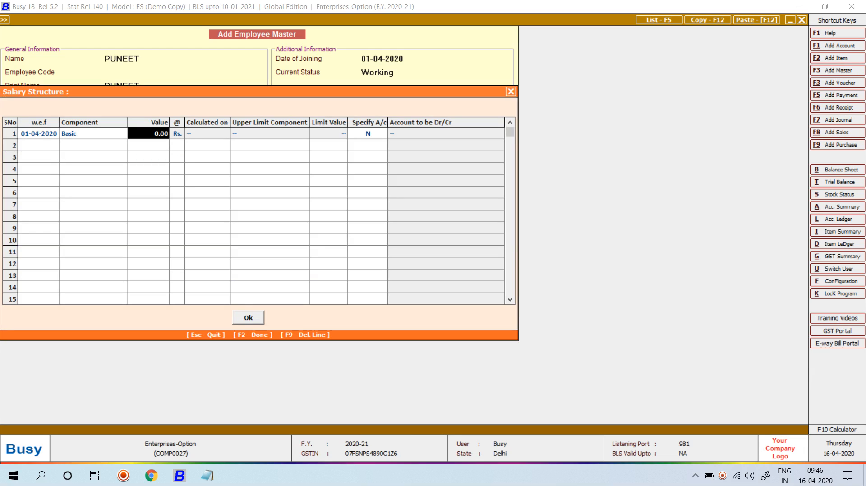
type("450")
key("Return")
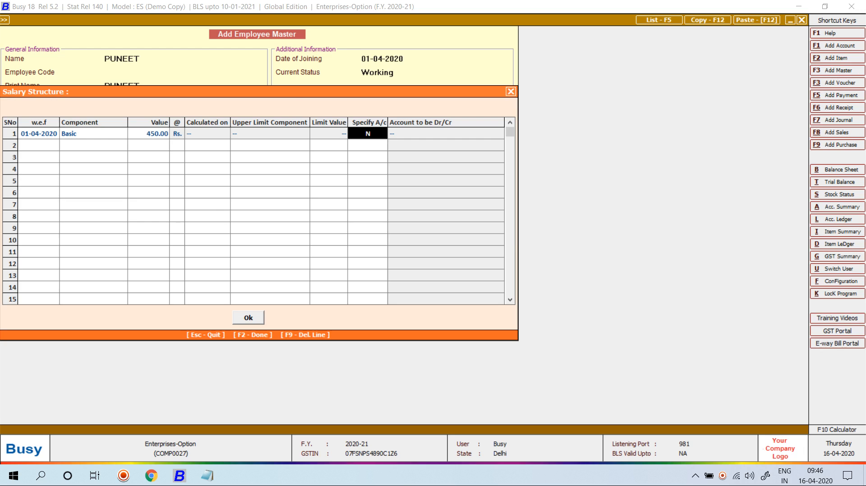
key("F2")
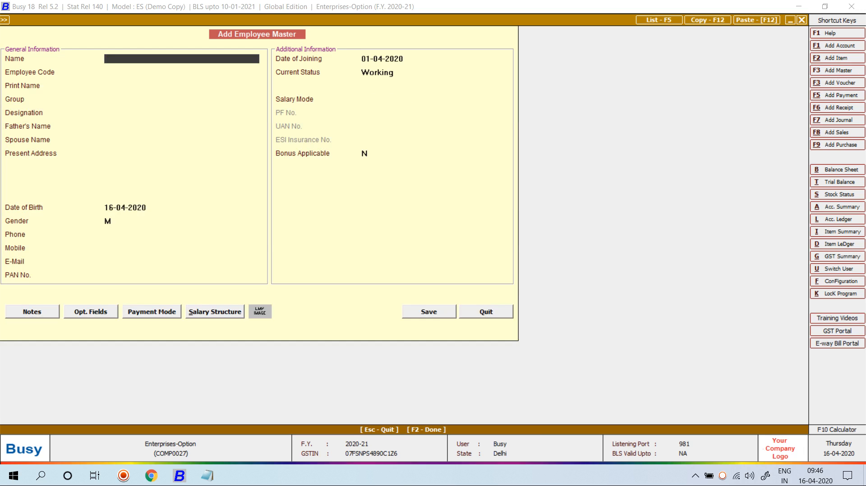
key("Escape")
key("Return")
key("Right")
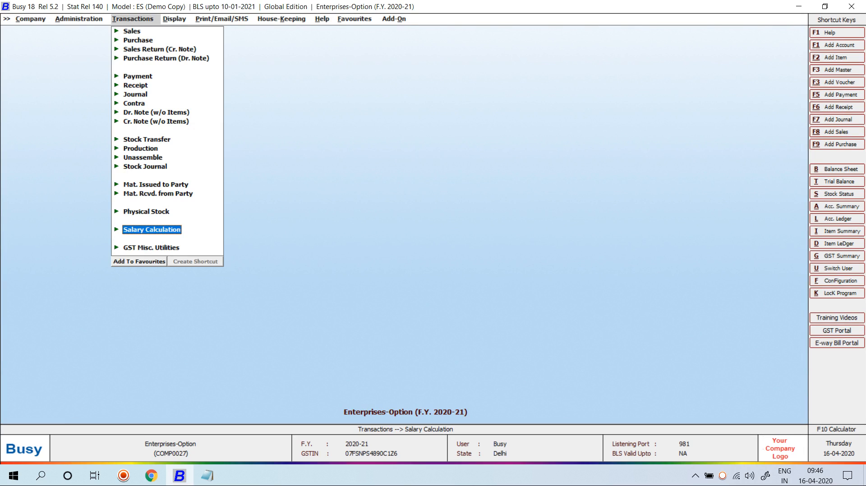
Step: Create a Salary voucher dated 01-05-2020 in Daily Wages mode, 8 hours a day, paid in Cash
key("Return")
key("Return")
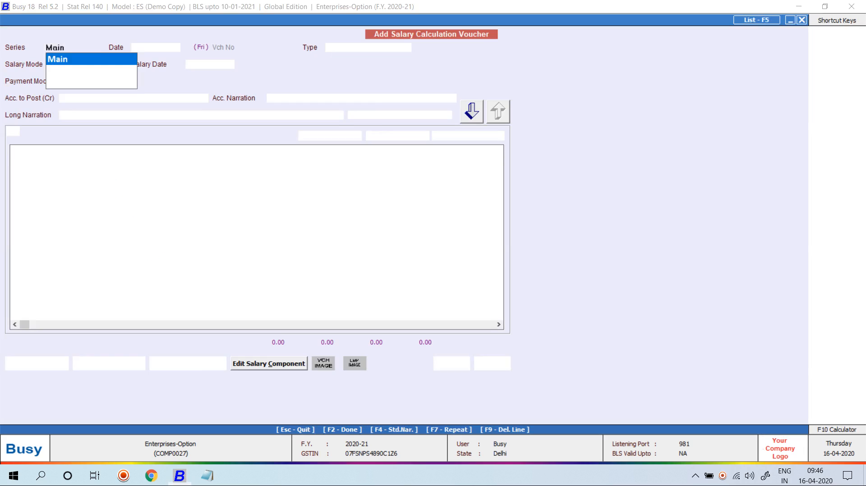
key("Return")
key("Return")
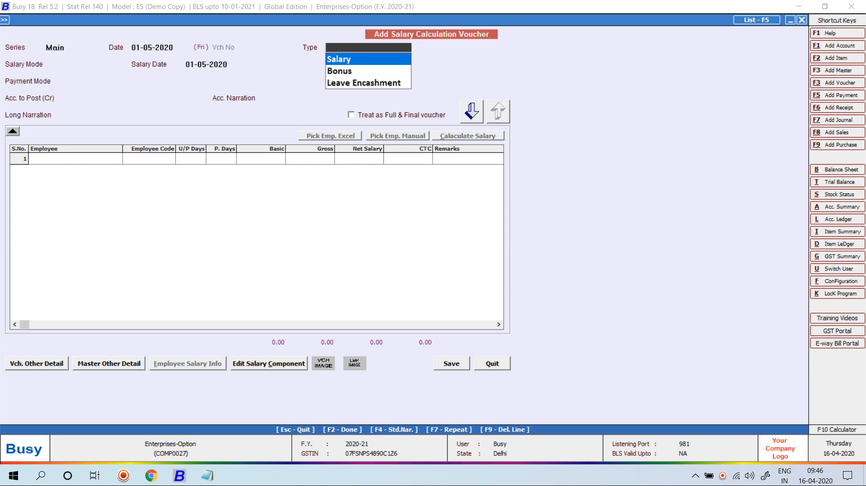
key("Return")
key("Down")
key("Return")
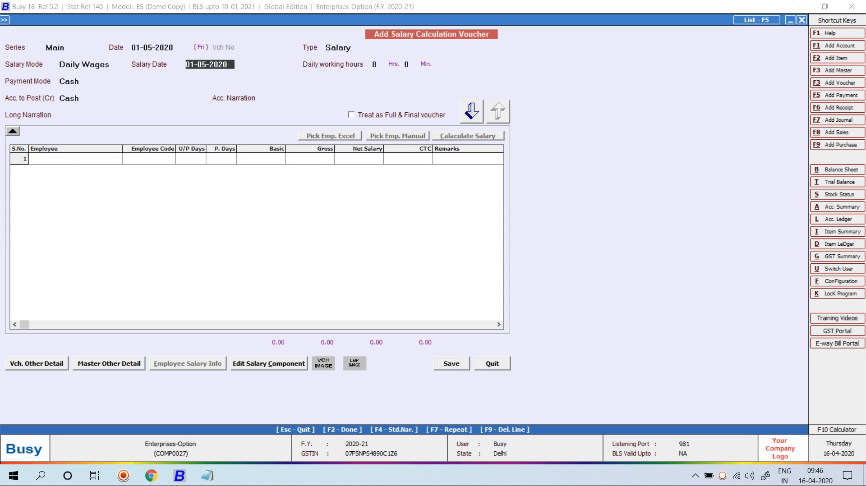
key("Return")
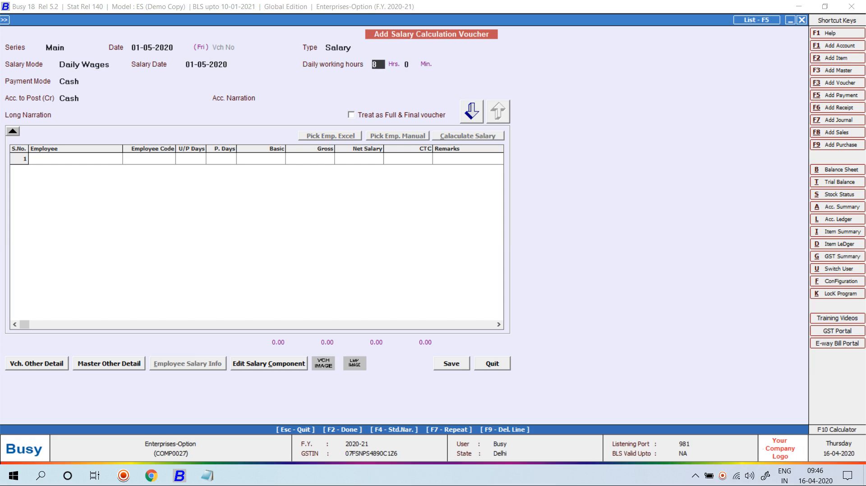
key("Return")
key("Return")
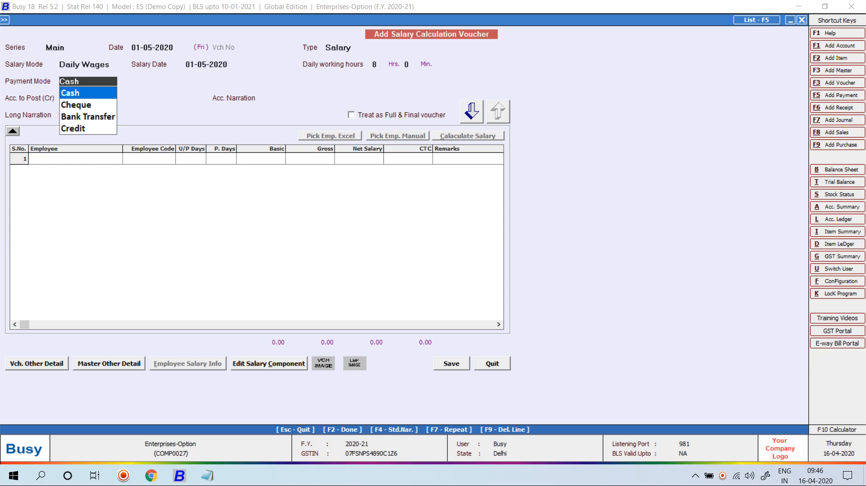
key("Return")
key("Return")
key("Return")
key("Return")
key("Return")
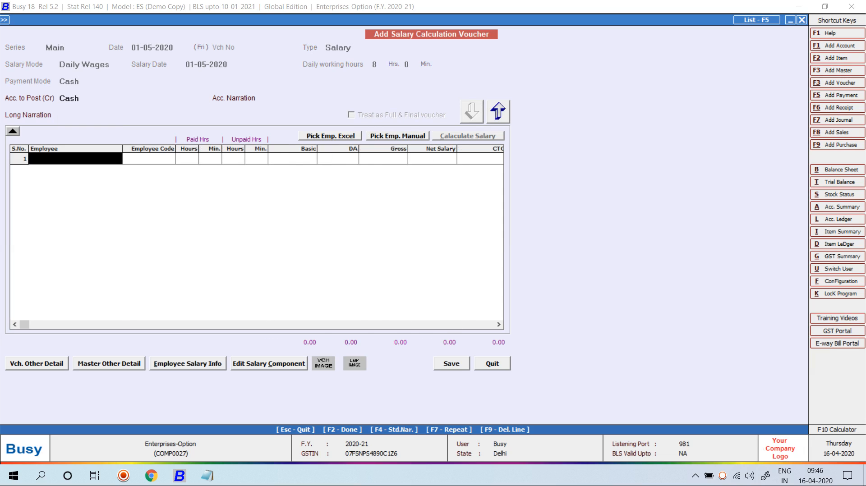
Step: Add PUNEET to the voucher manually from the employee list (8 hours, 450.00)
left_click(398, 135)
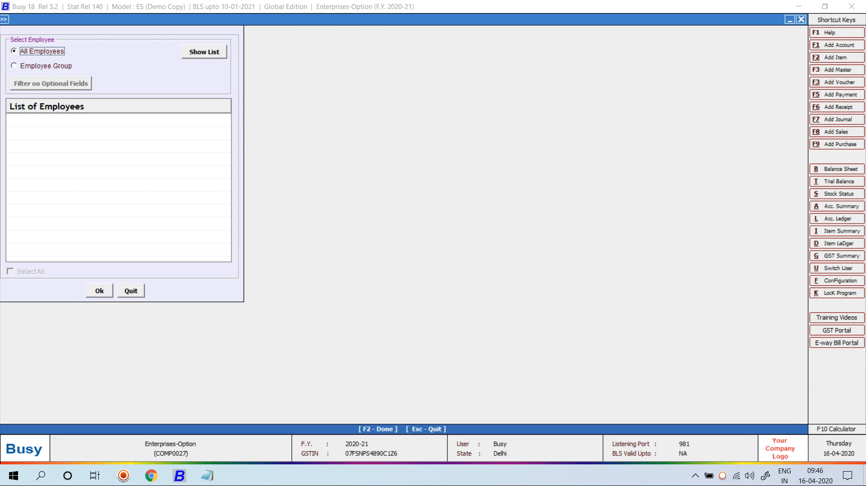
key("Return")
key("Return")
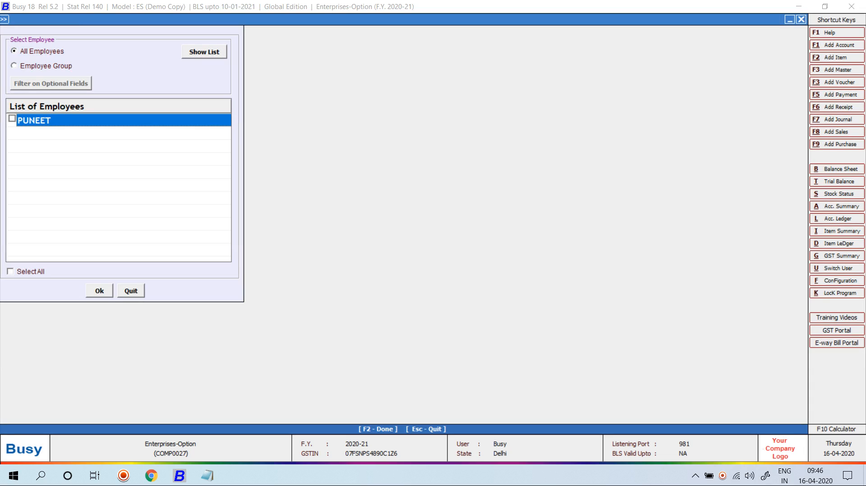
key("F2")
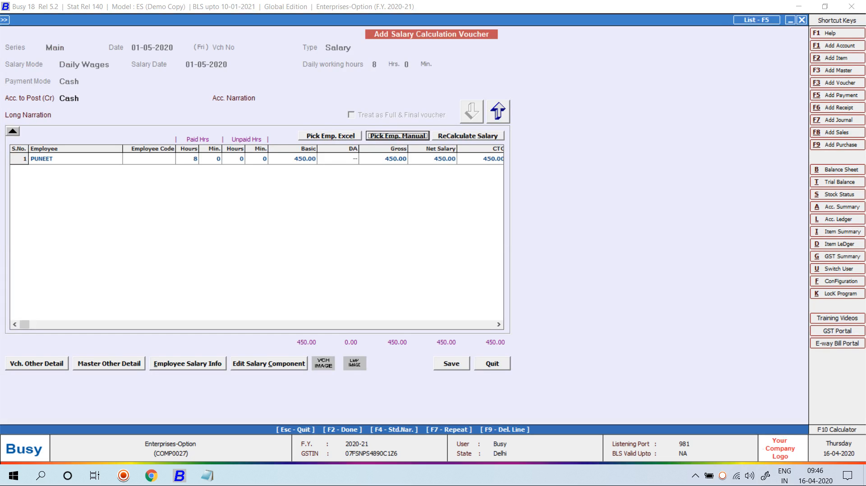
left_click(187, 159)
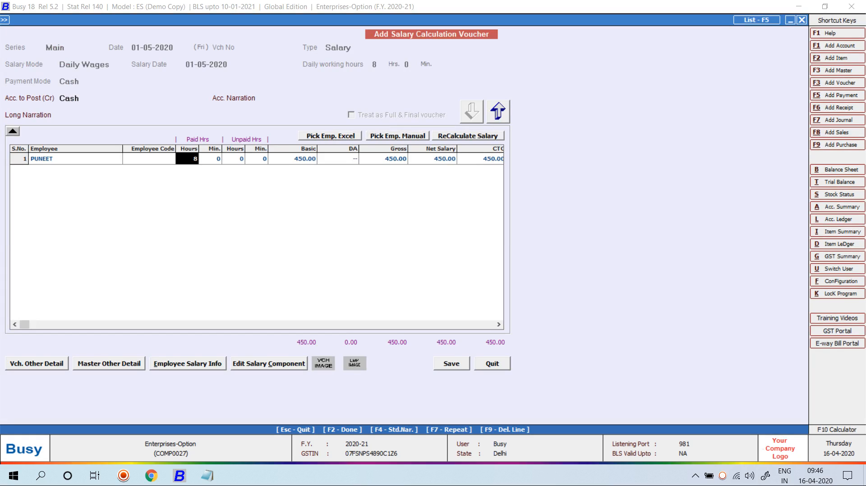
Step: Set PUNEET's paid hours to 160 (Basic and net 9,000.00) and save the voucher
type("790")
key("Return")
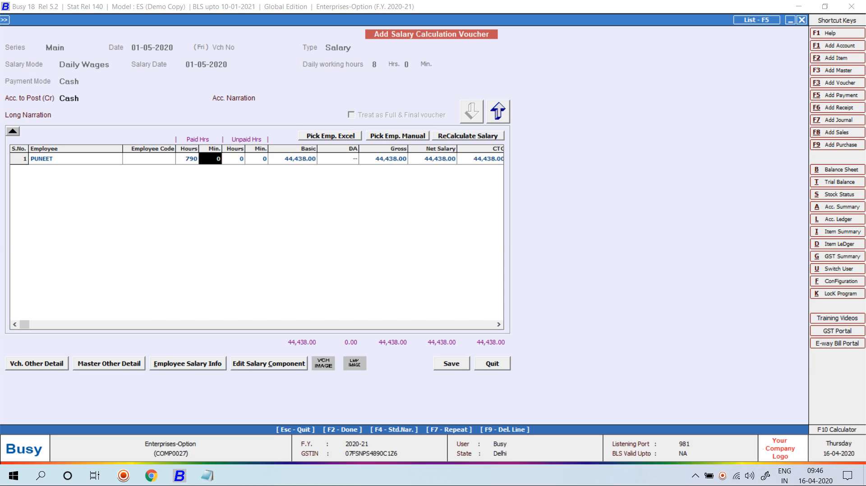
key("Return")
key("Return")
key("Return")
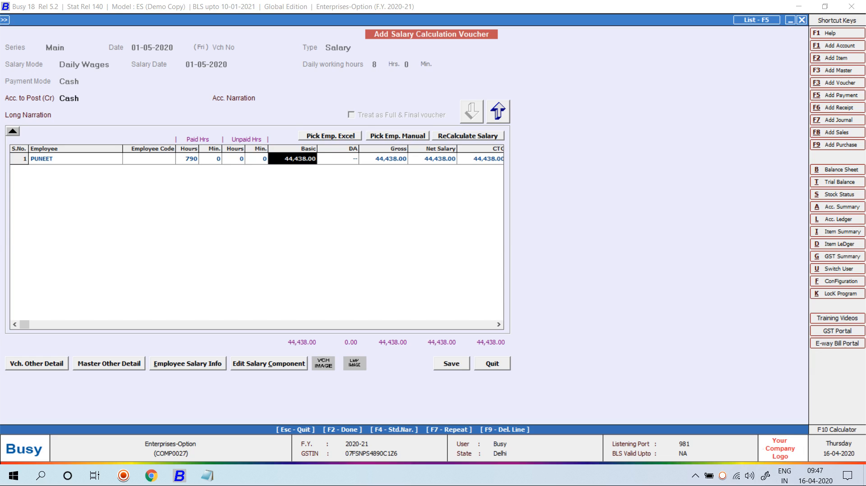
left_click(188, 159)
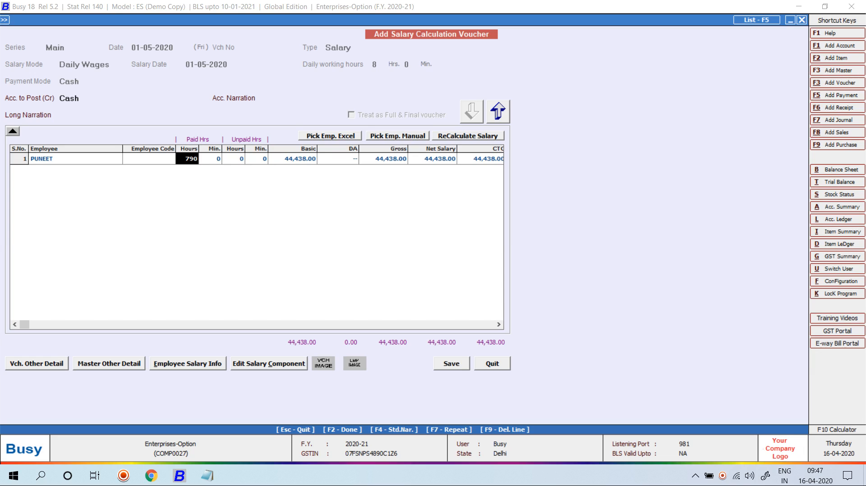
key("F10")
type("8*30")
key("Return")
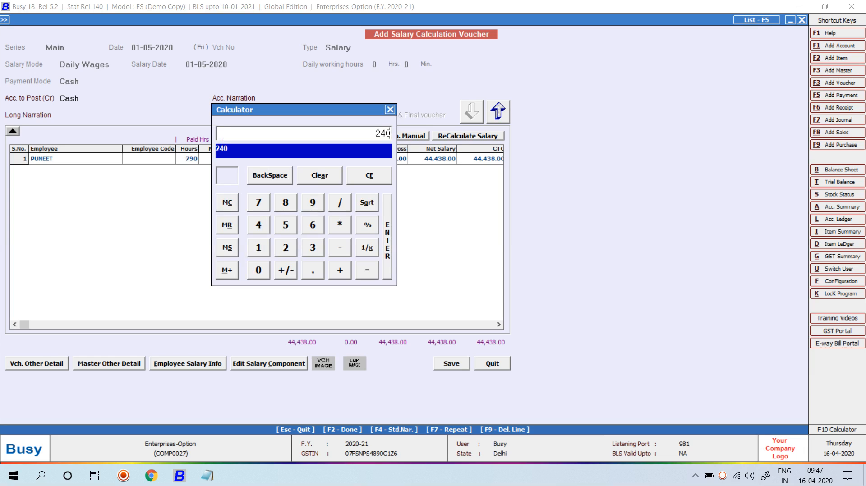
key("Escape")
key("Escape")
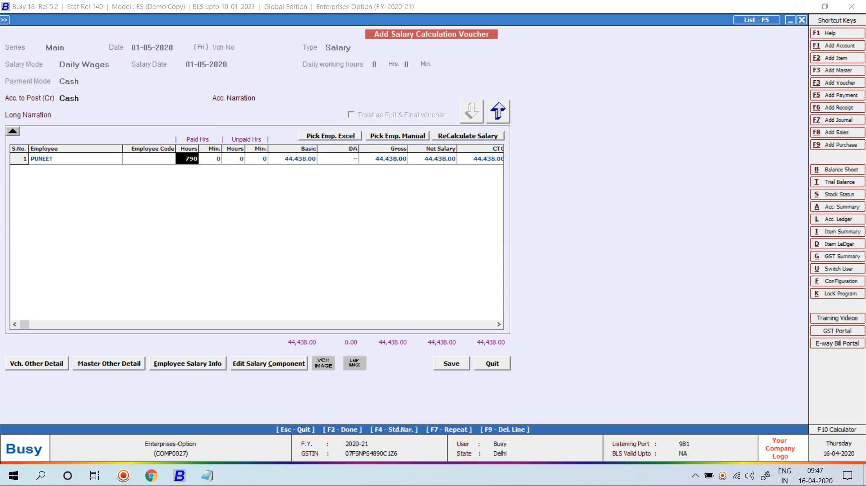
type("160")
key("Return")
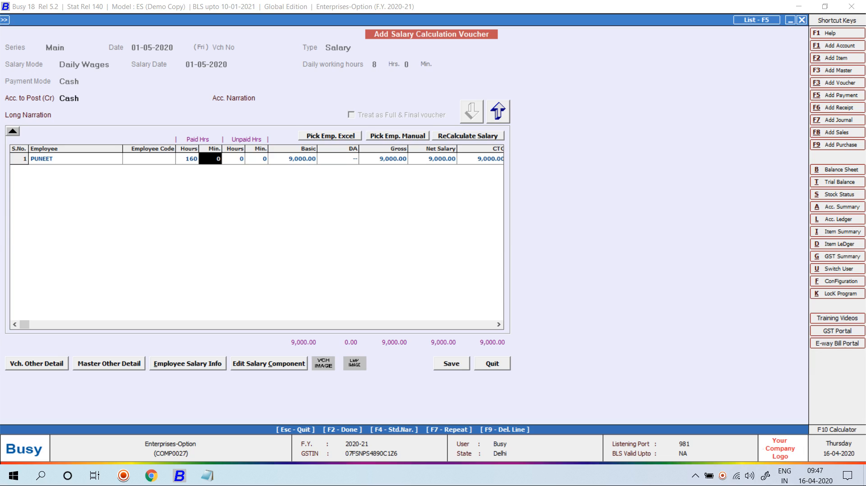
key("F2")
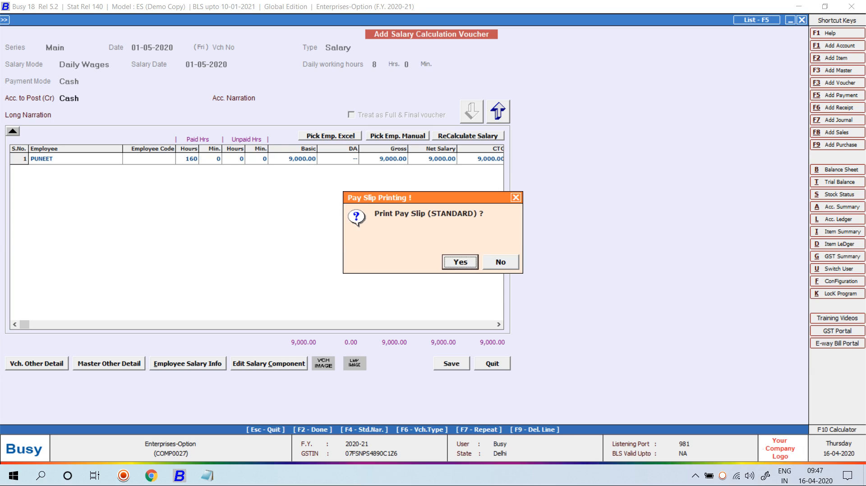
Step: Preview PUNEET's standard pay slip (net Rs. 9,000.00), then close it and the voucher
key("Return")
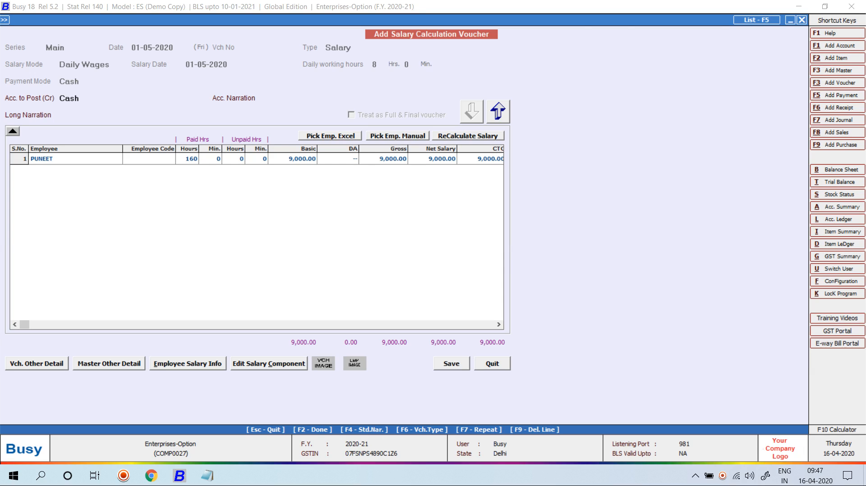
key("F2")
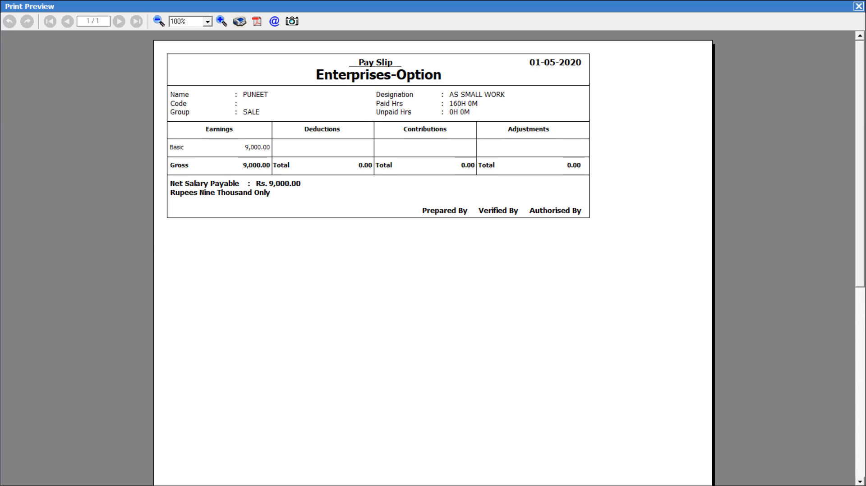
key("Escape")
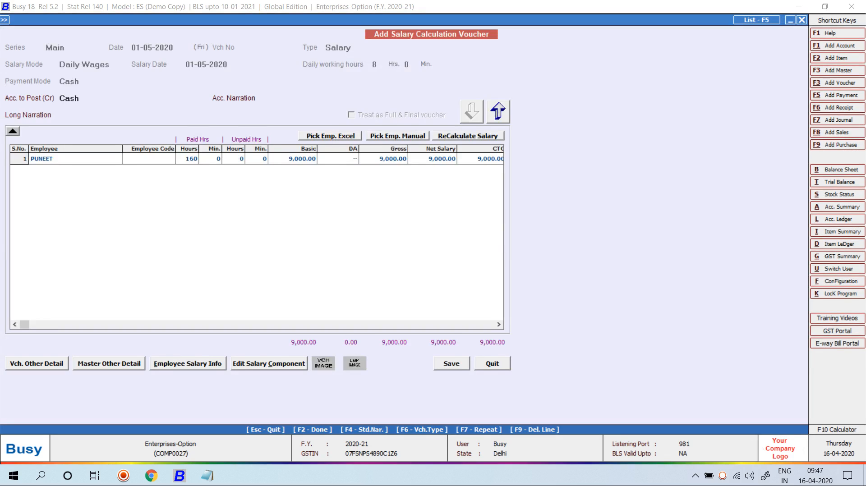
key("Escape")
key("Escape")
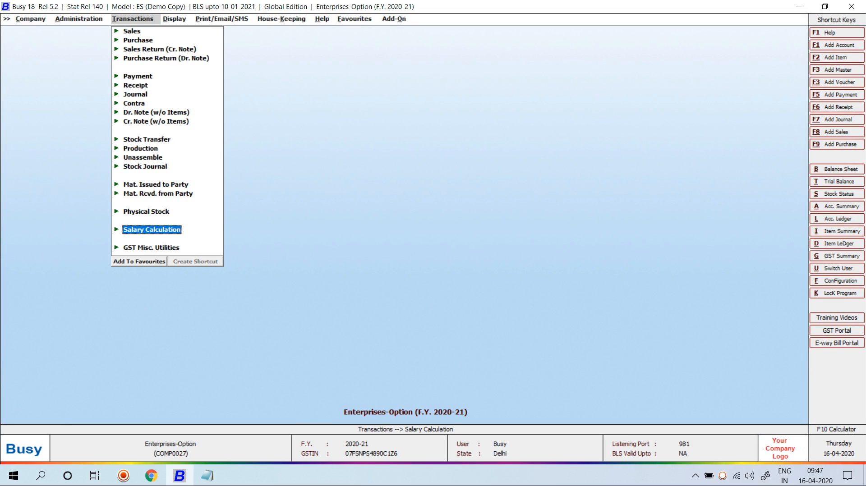
key("Left")
key("Return")
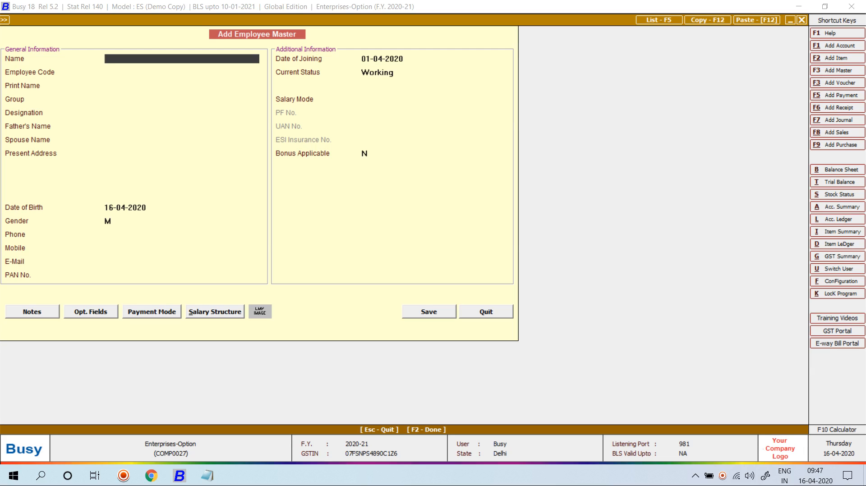
type("ASHISH")
key("Return")
key("Return")
key("Return")
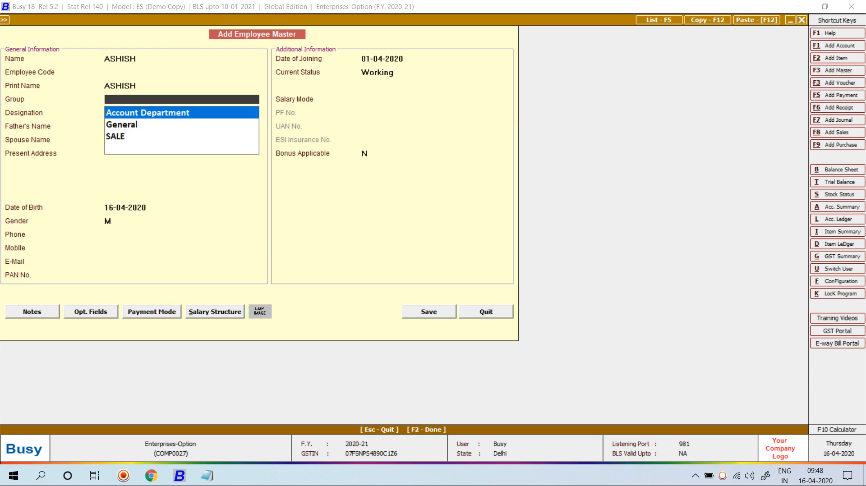
key("Down")
key("Return")
key("Return")
key("Return")
key("Return")
key("Return")
key("Return")
key("Return")
key("Return")
type("1-04-")
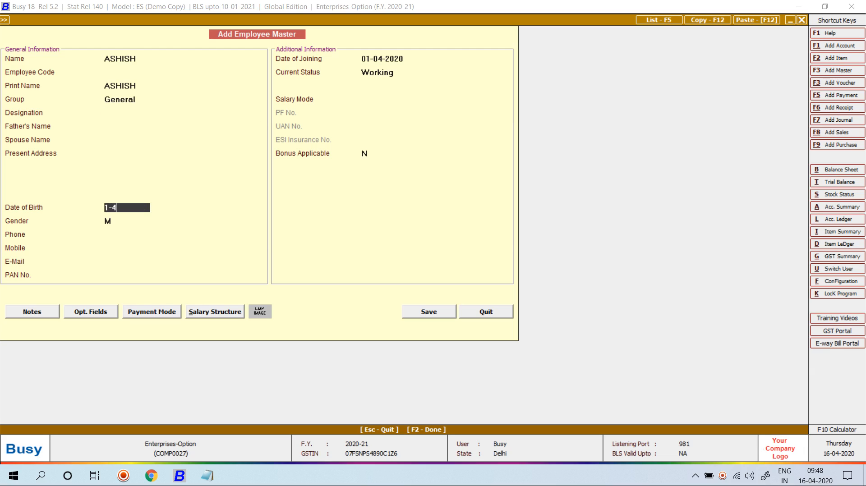
type("1993")
key("Return")
key("Return")
key("Return")
key("Return")
key("Return")
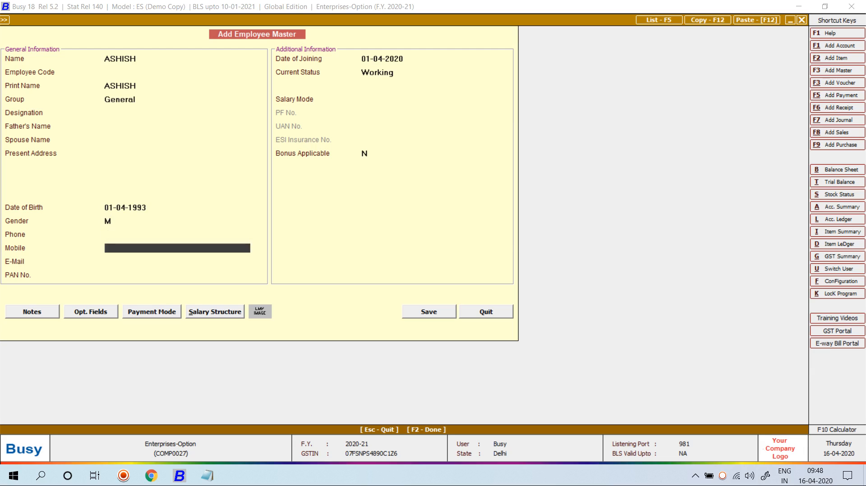
Step: Set ASHISH's salary mode to Production, paid by Pnb Bank transfer
key("Return")
key("Return")
key("Return")
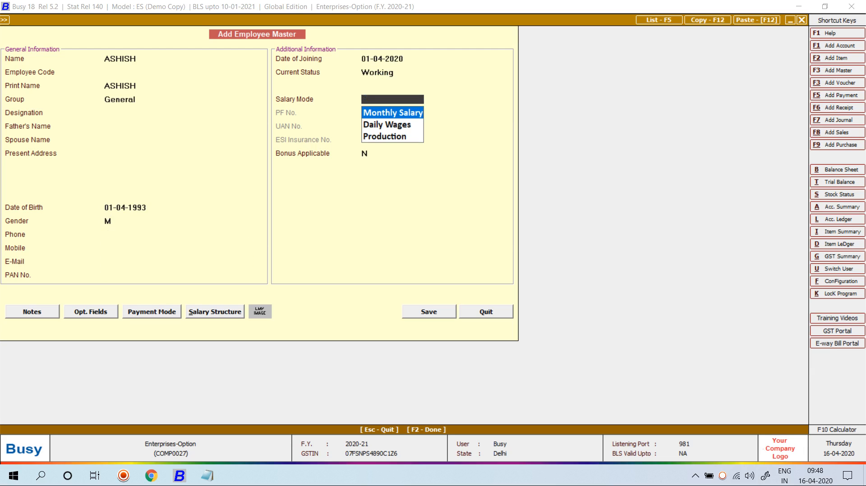
key("Down")
key("Down")
key("Return")
key("Return")
key("Return")
key("Return")
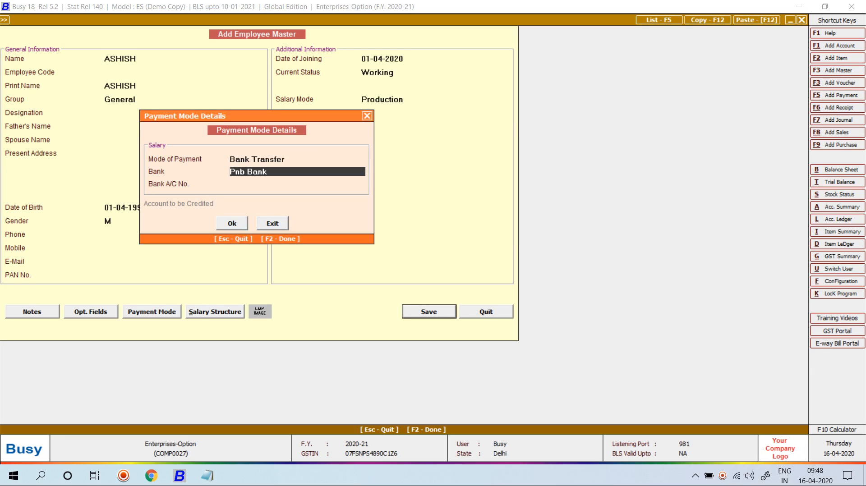
key("Return")
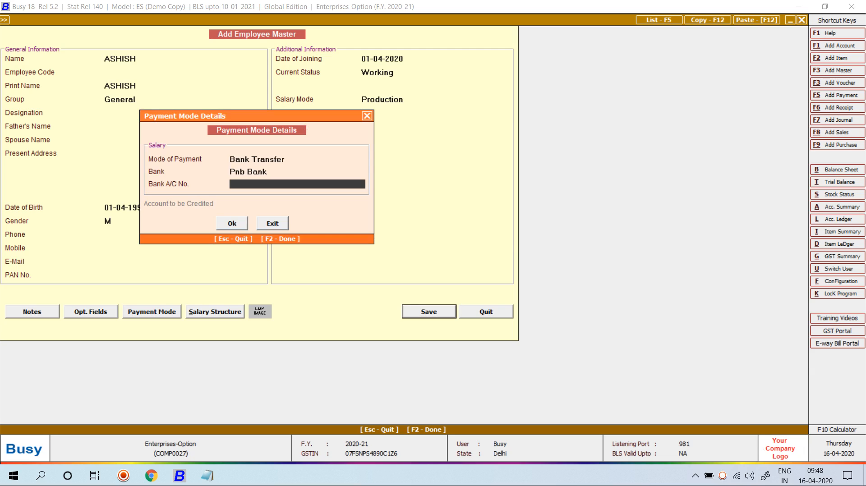
key("Return")
key("Return")
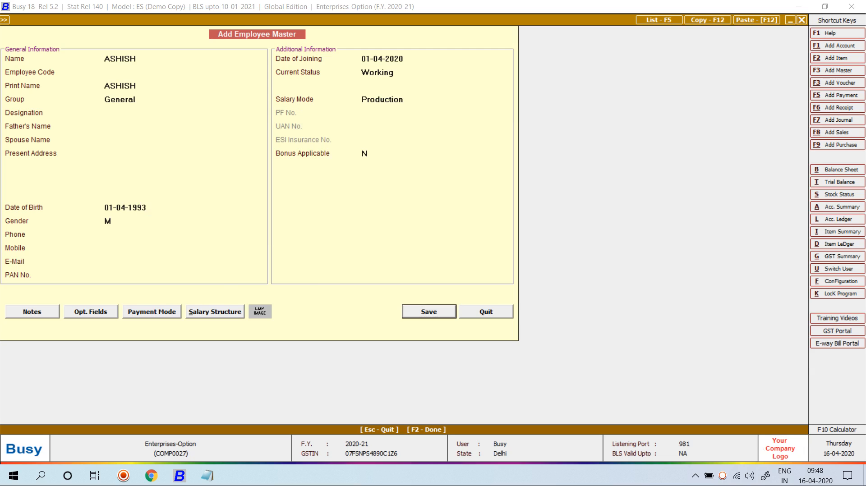
Step: Give ASHISH a per-unit Basic rate of 8 with its own specified account
key("Return")
key("Return")
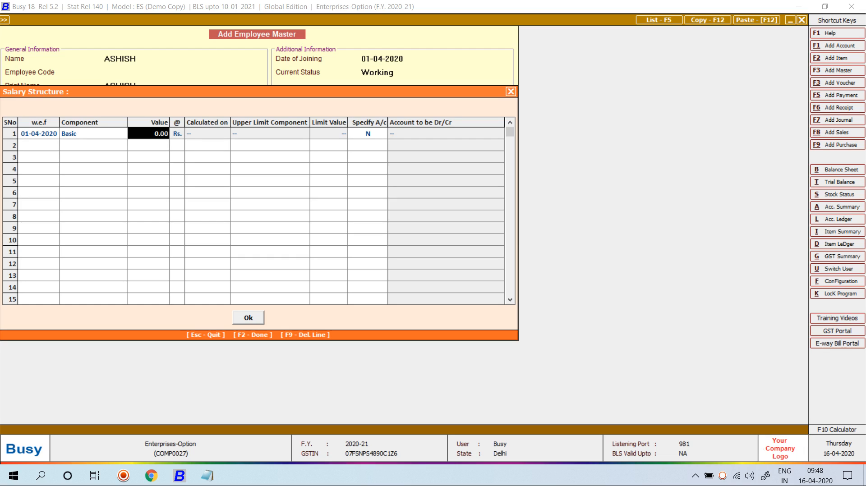
type("8")
key("Return")
key("y")
key("Return")
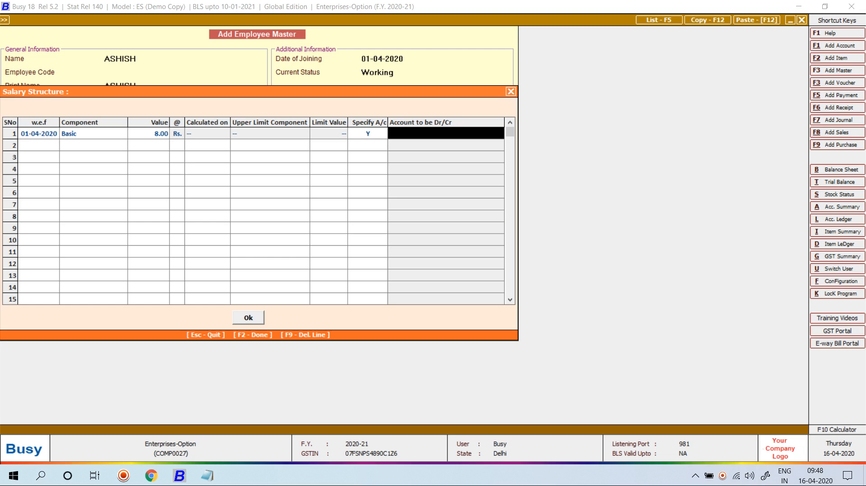
key("F3")
Step: Create account ASHISH under the Sundry Creditors group
type("ASHISH")
key("Return")
key("Return")
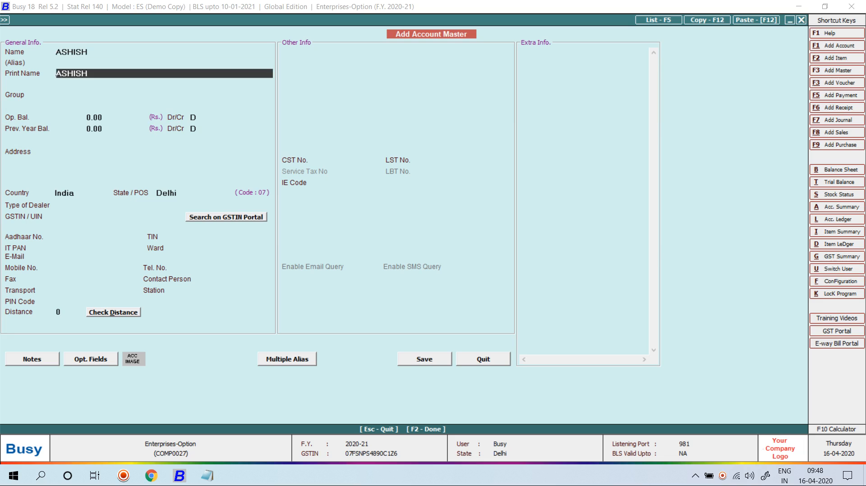
key("Return")
type("s")
key("BackSpace")
type("EX")
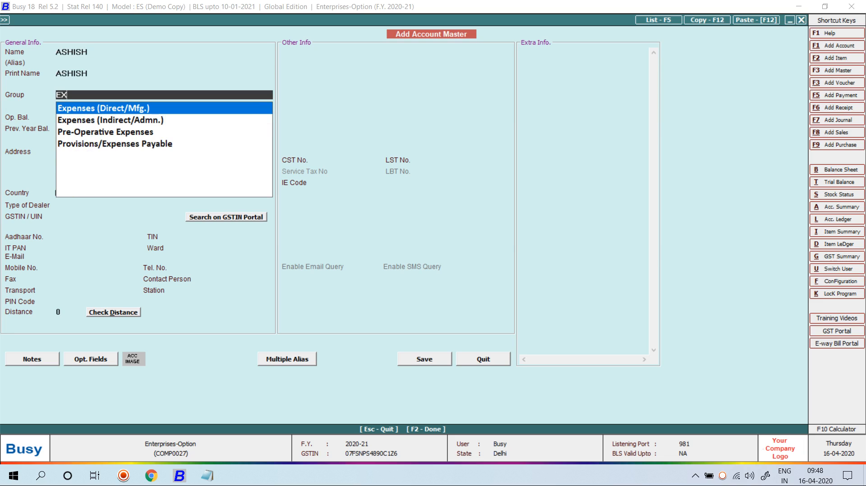
key("Down")
key("Up")
key("BackSpace")
key("BackSpace")
type("SU")
key("Return")
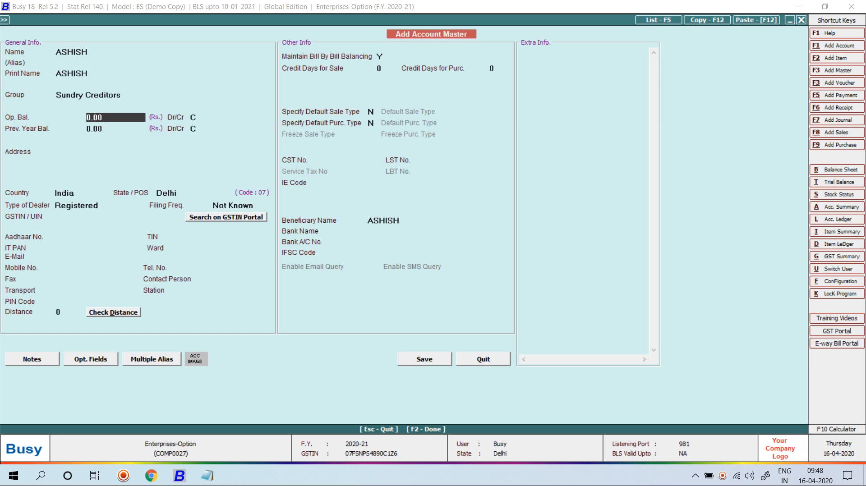
Step: Set bill-by-bill to N, dealer type Un-Registered, and save the account
type("N")
key("F2")
key("Return")
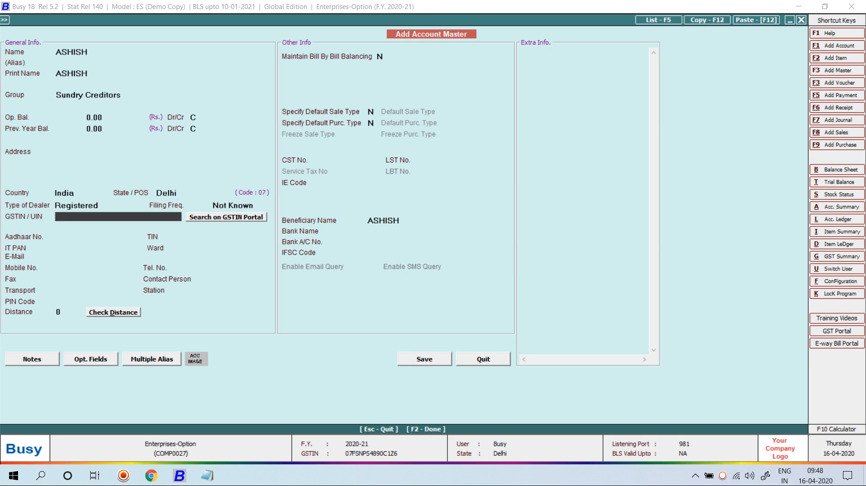
key("Up")
key("Down")
key("Return")
key("F2")
key("Return")
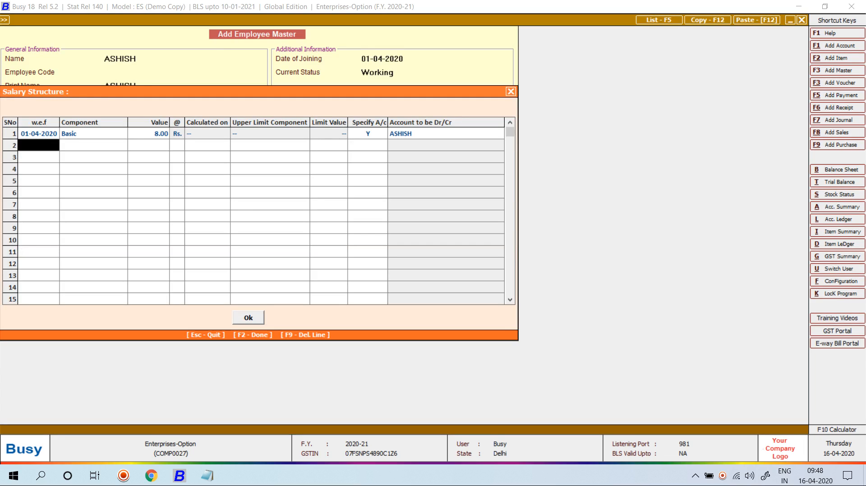
Step: Save ASHISH's employee record and return to salary calculation transactions
key("F2")
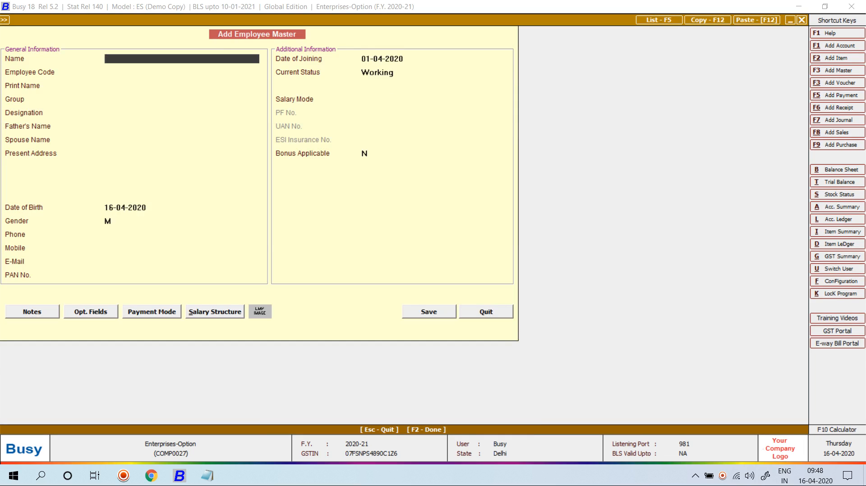
key("Escape")
key("Return")
key("Right")
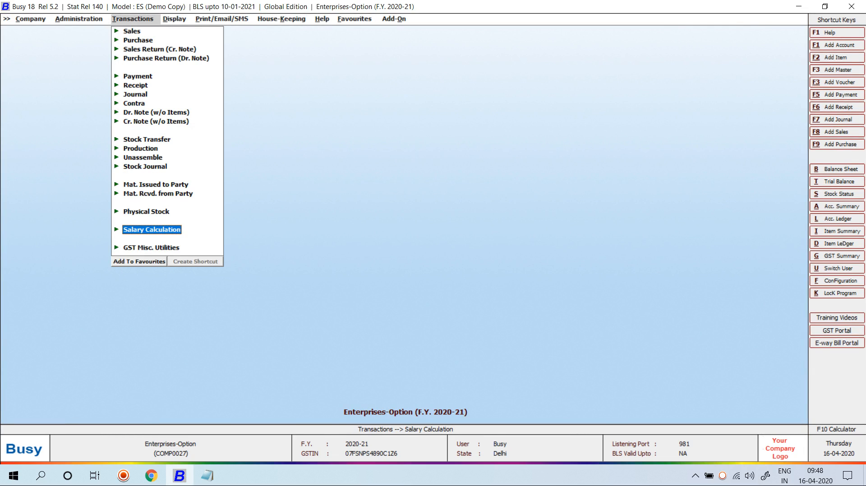
Step: Create a 01-05-2020 Production-mode voucher, wages per structure, Bank Transfer via Pnb Bank
key("Return")
key("Return")
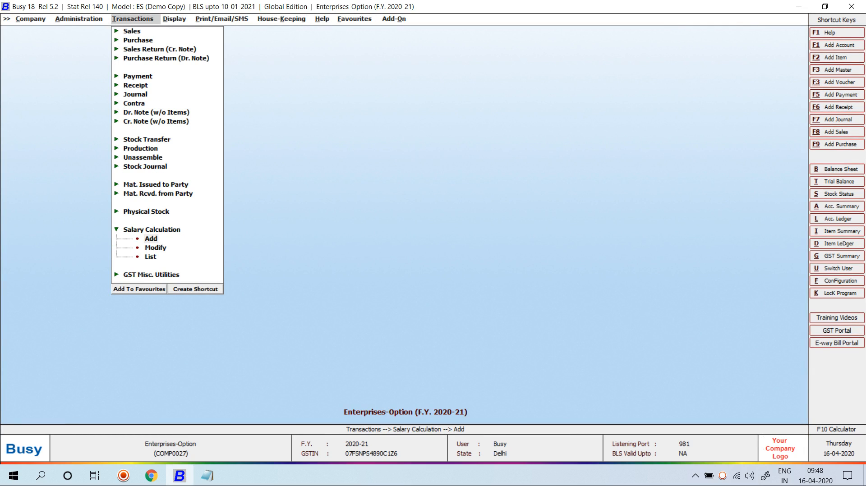
key("Return")
key("Return")
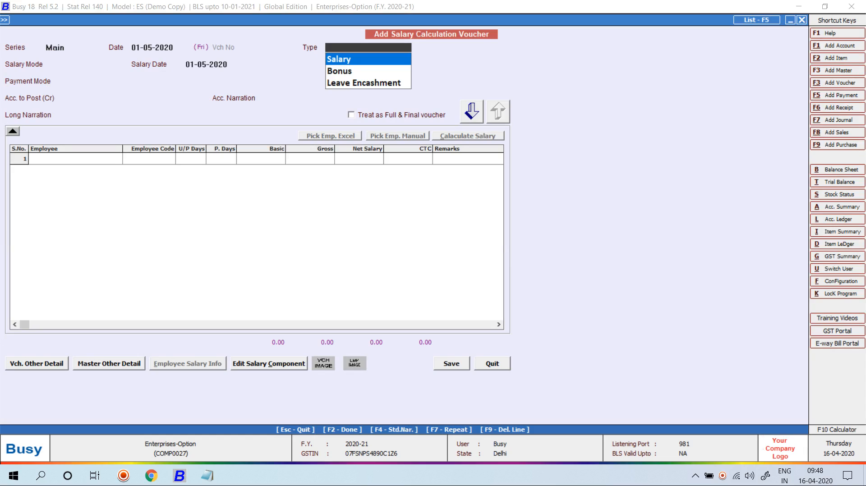
key("Return")
key("Down")
key("Down")
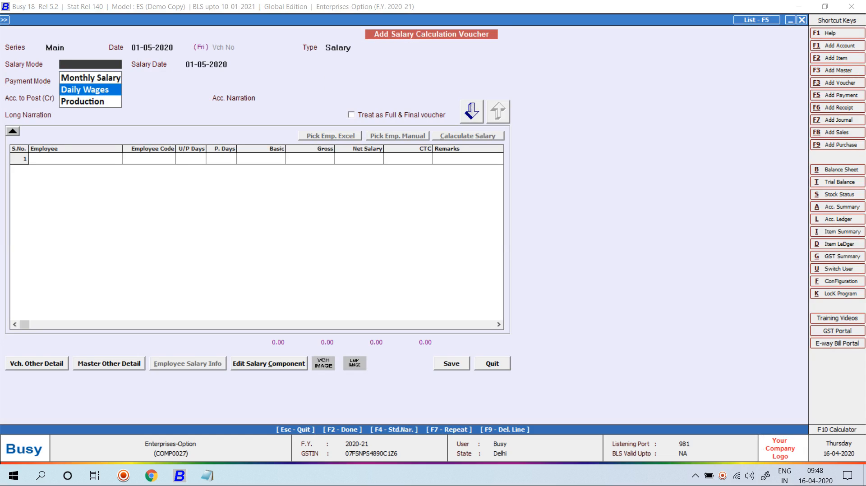
key("Return")
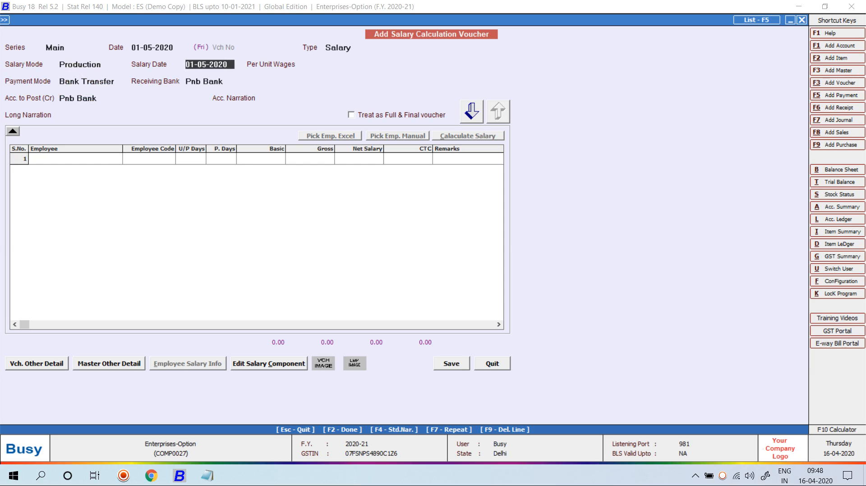
key("Return")
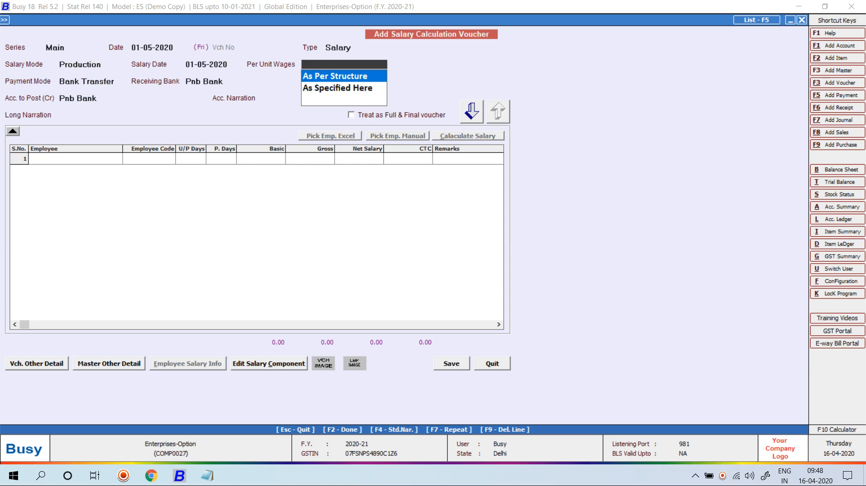
key("Return")
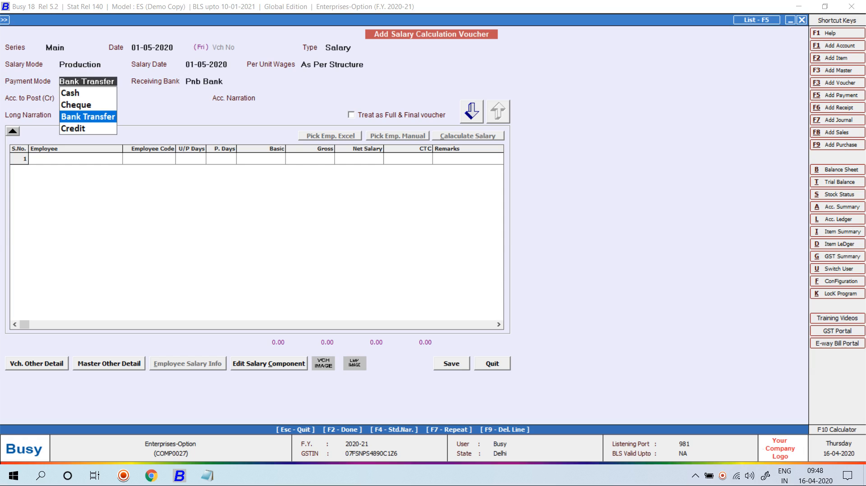
key("Return")
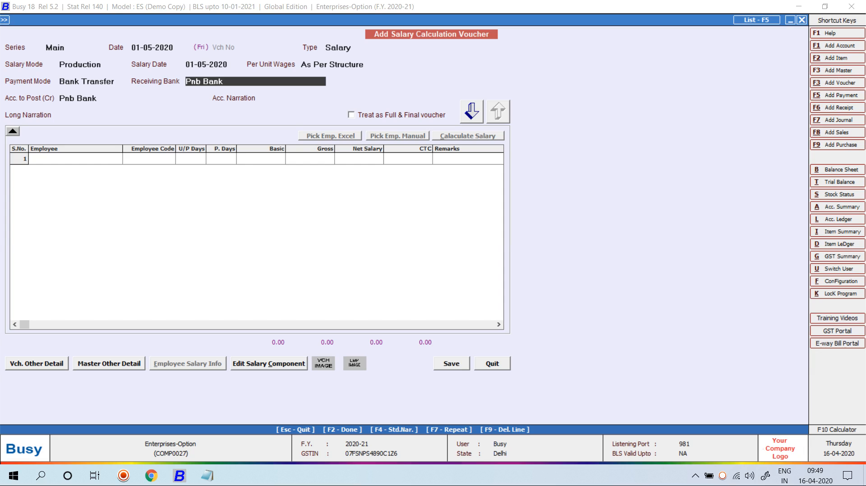
key("Return")
key("Return")
key("Return")
key("Return")
key("Return")
key("Return")
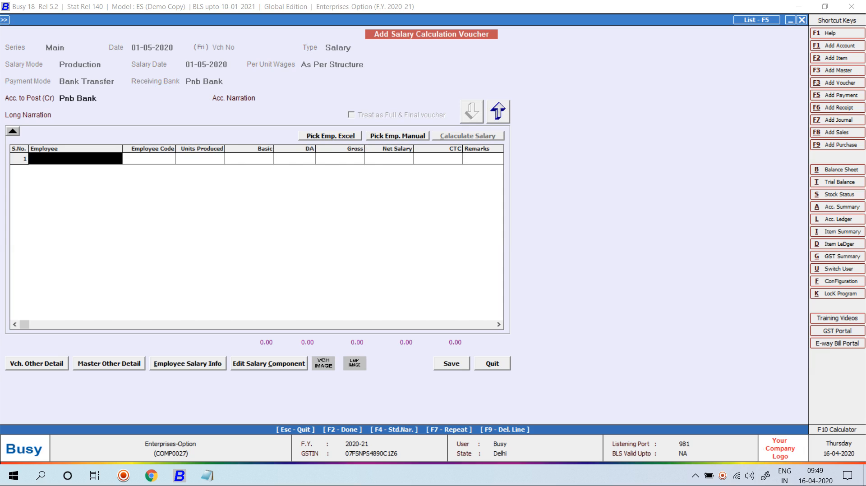
Step: Re-pick ASHISH into the Production voucher, then go back to the header's Per Unit Wages choices
left_click(397, 136)
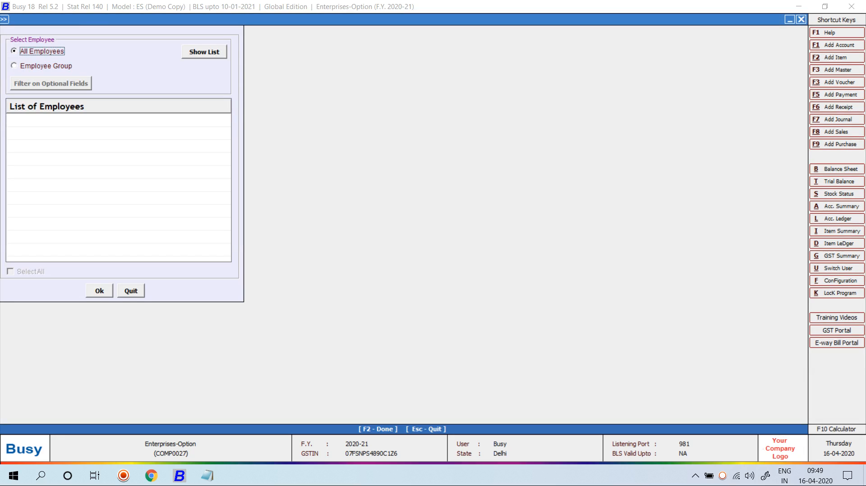
key("Return")
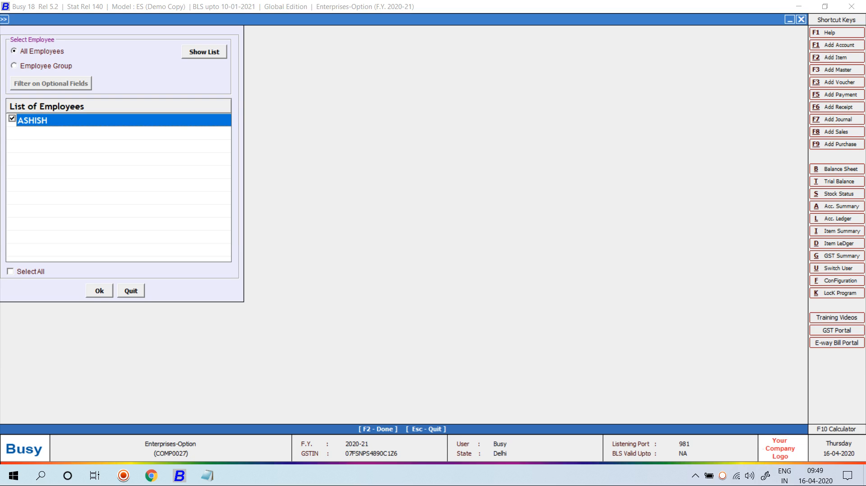
key("F2")
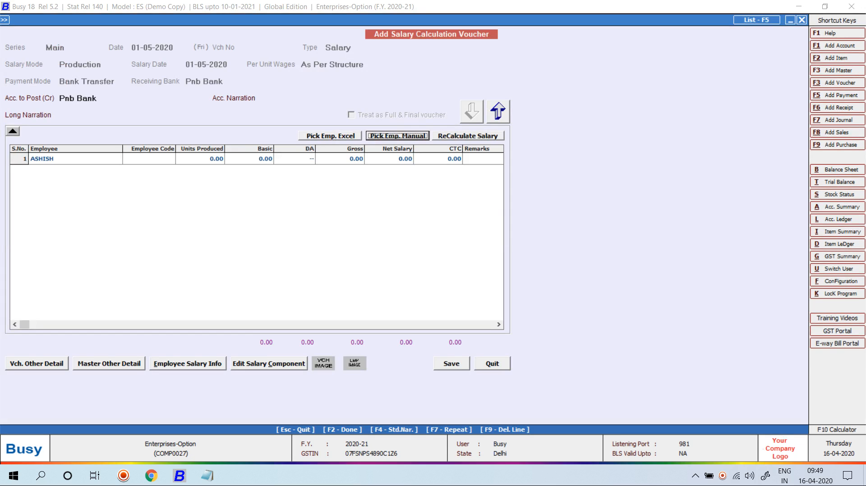
left_click(149, 159)
left_click(249, 159)
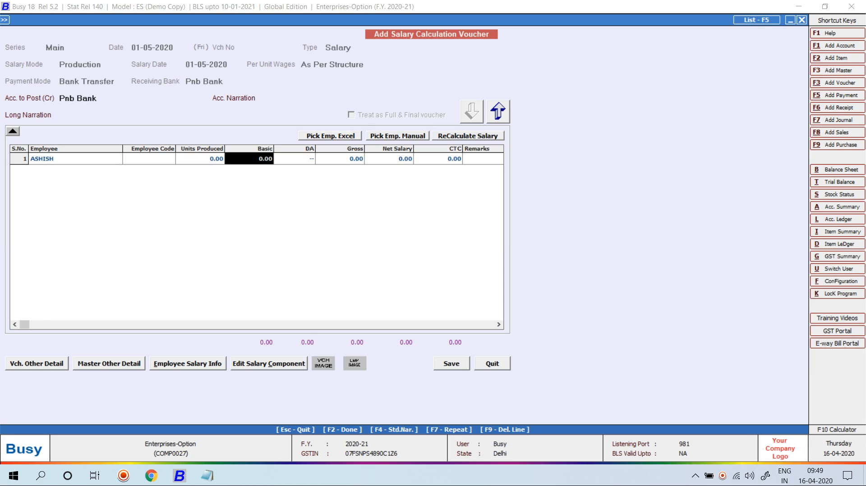
left_click(149, 158)
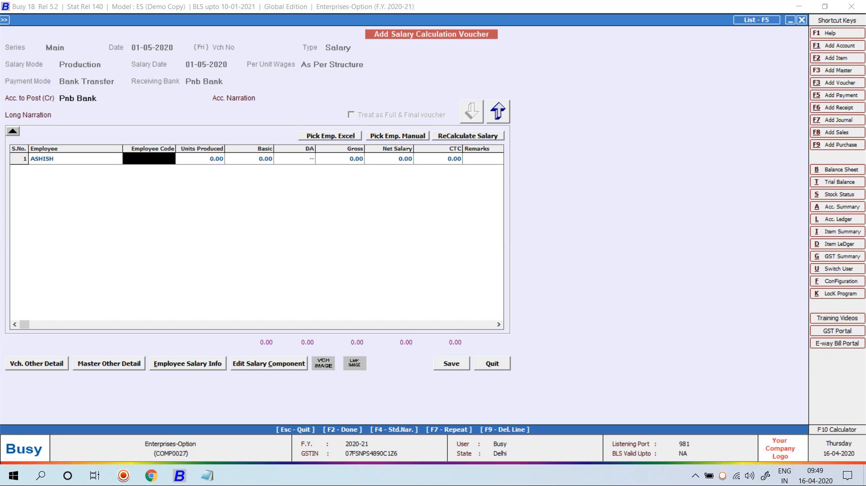
left_click(498, 112)
left_click(336, 65)
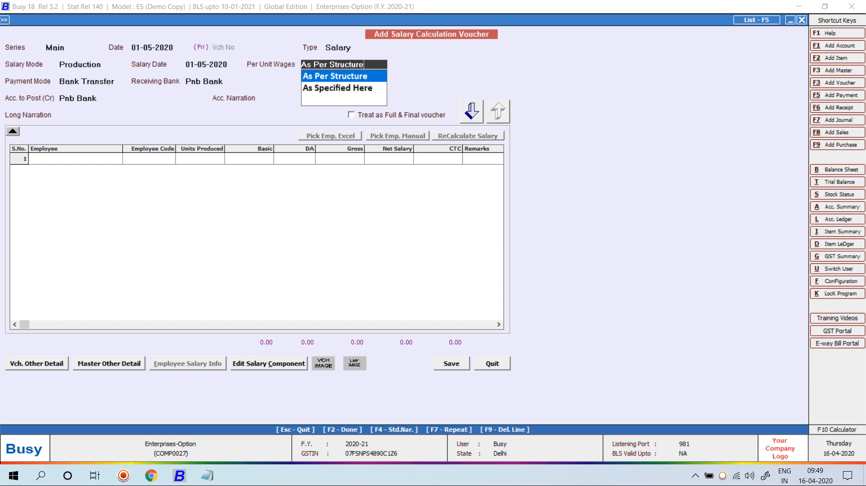
Step: Set Per Unit Wages to As Specified Here with a value of 8.00, keeping Bank Transfer
key("Down")
key("Return")
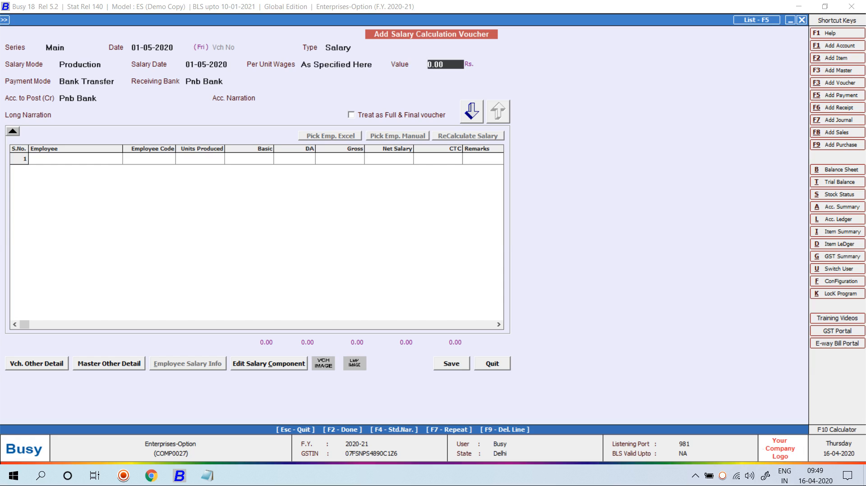
type("8")
key("Return")
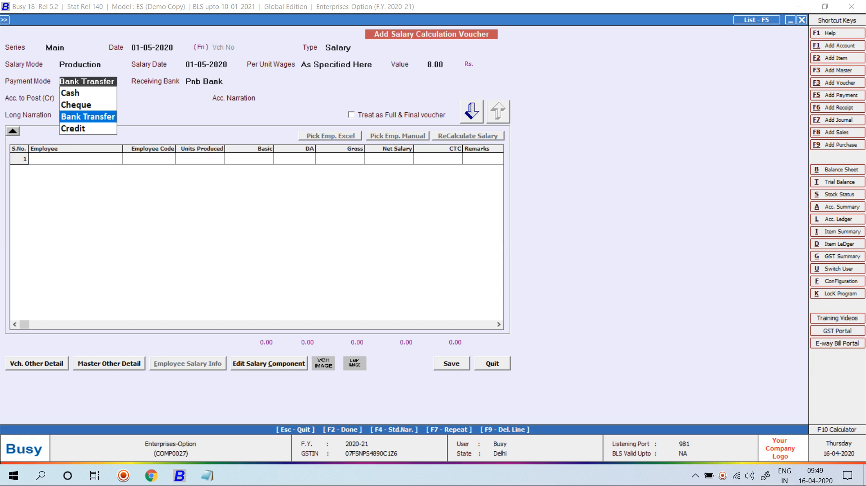
key("Return")
key("Return")
key("Return")
key("Return")
key("Return")
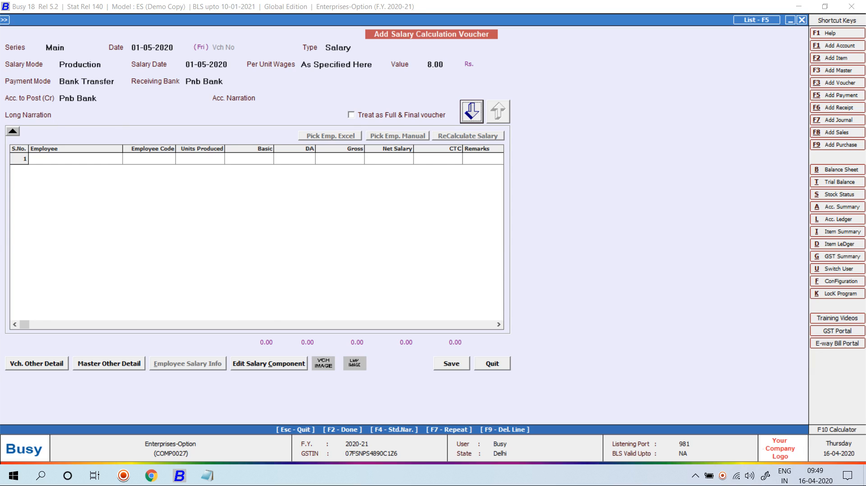
Step: Add ASHISH to the voucher from the all-employees list
left_click(397, 136)
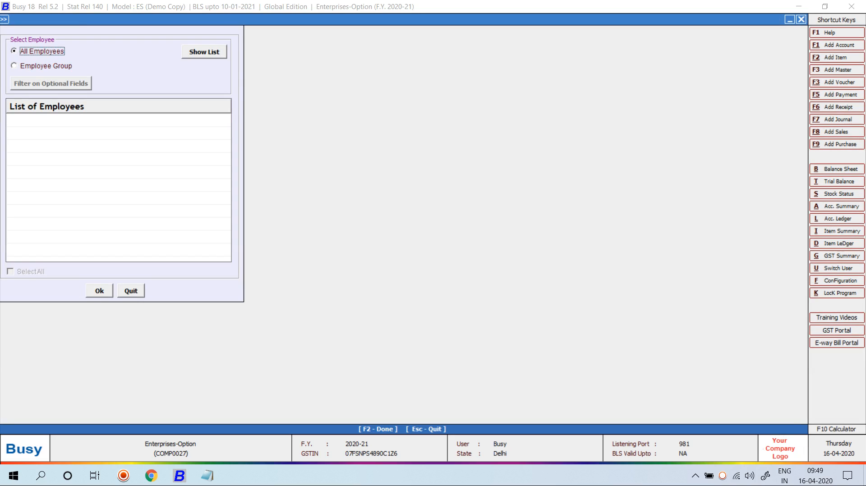
left_click(46, 66)
left_click(42, 51)
left_click(205, 52)
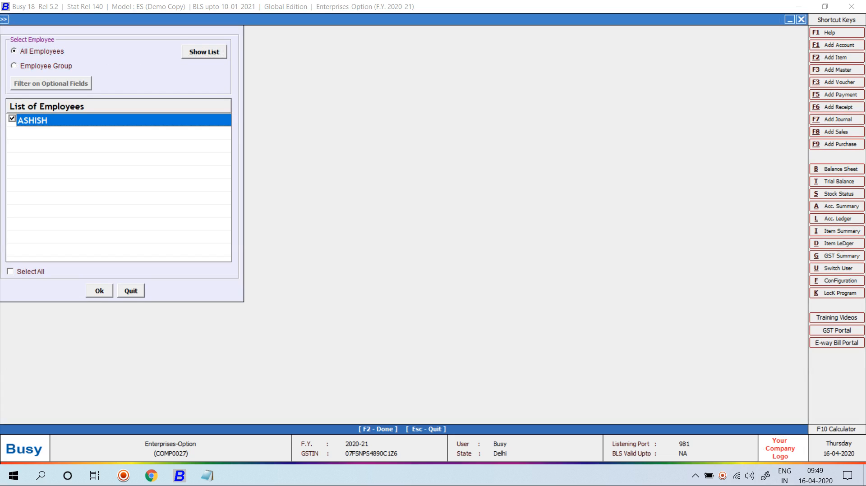
key("F2")
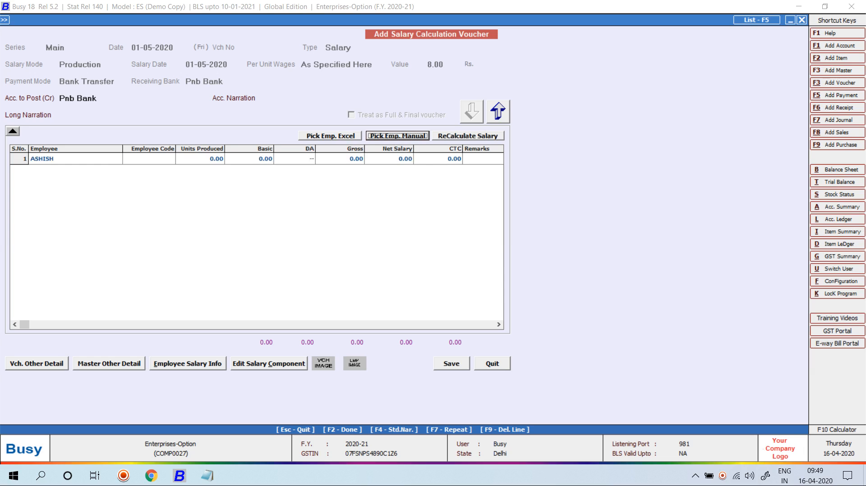
Step: Enter 790 units produced for ASHISH, correcting an initial 190
left_click(201, 159)
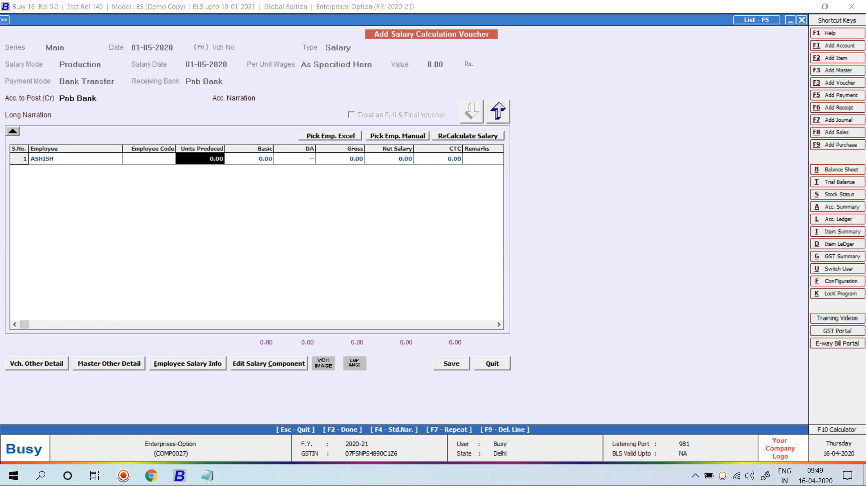
type("190")
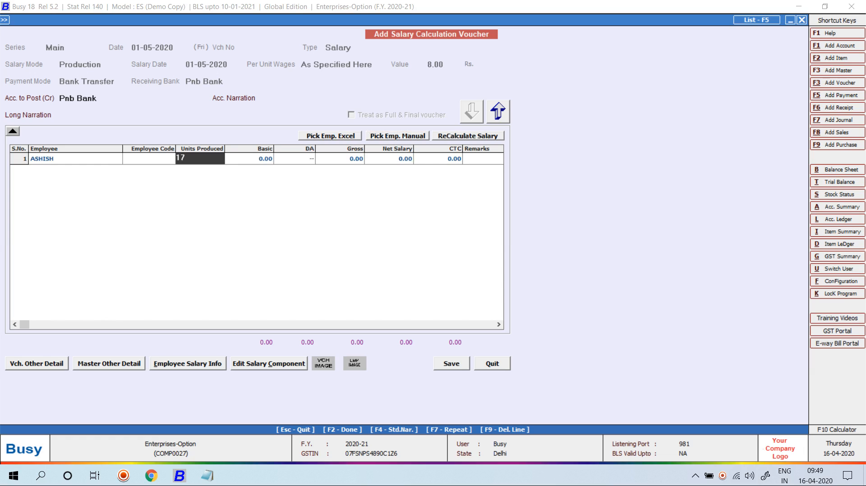
key("Return")
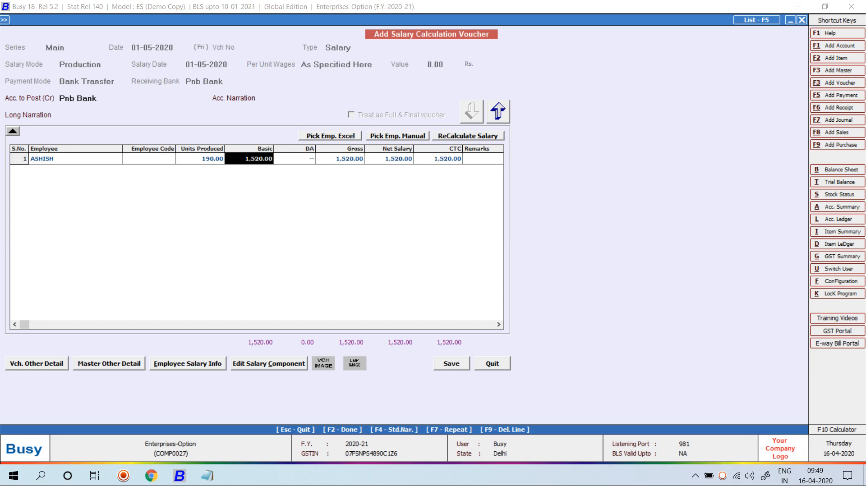
key("Left")
type("790")
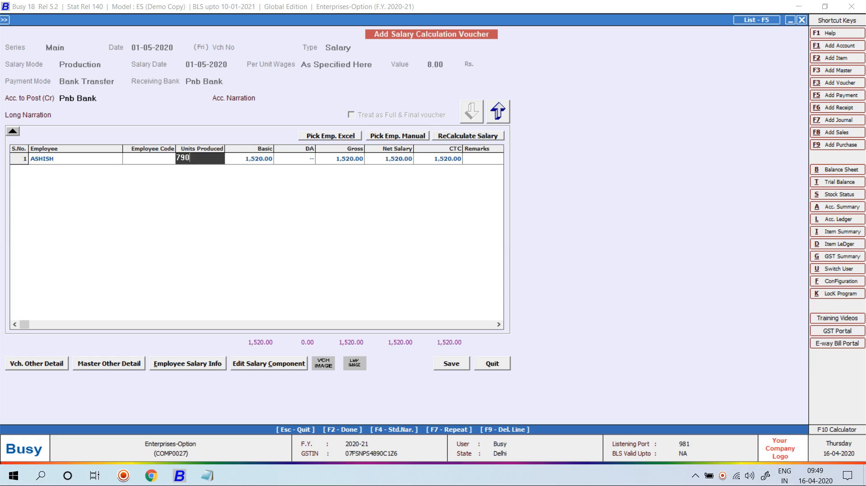
key("Return")
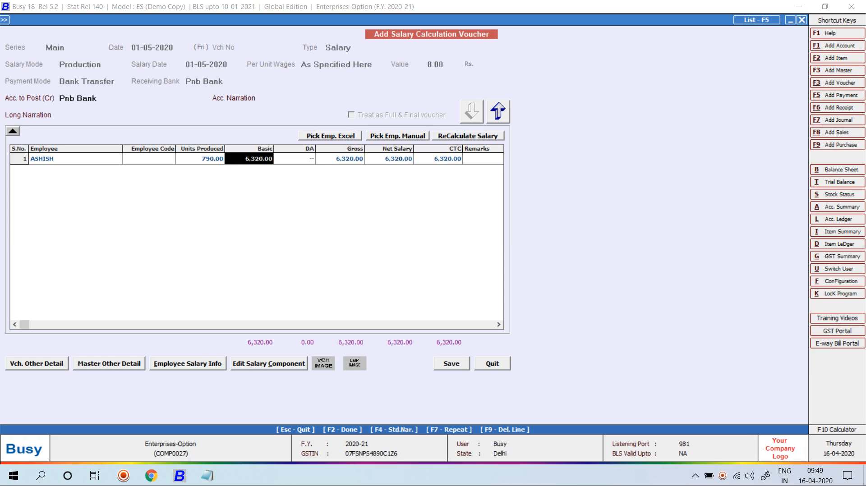
left_click(498, 112)
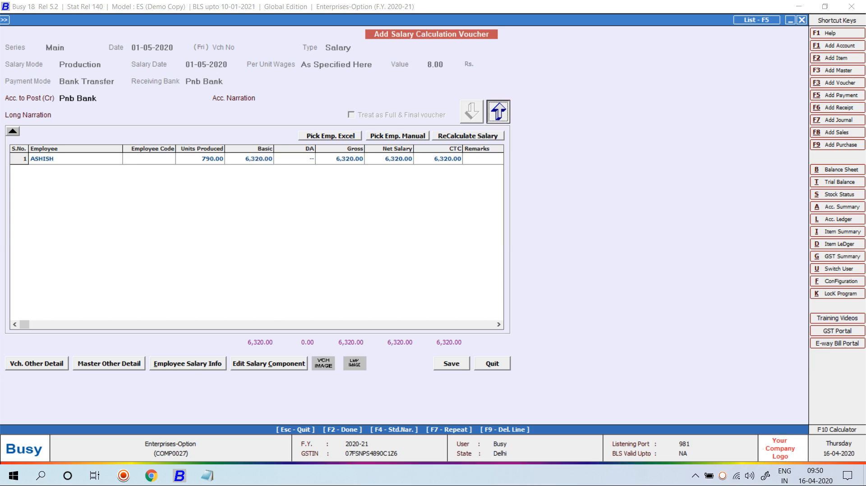
Step: Reset the header and set Per Unit Wages back to As Specified Here at 8.00
left_click(336, 64)
key("Up")
key("Return")
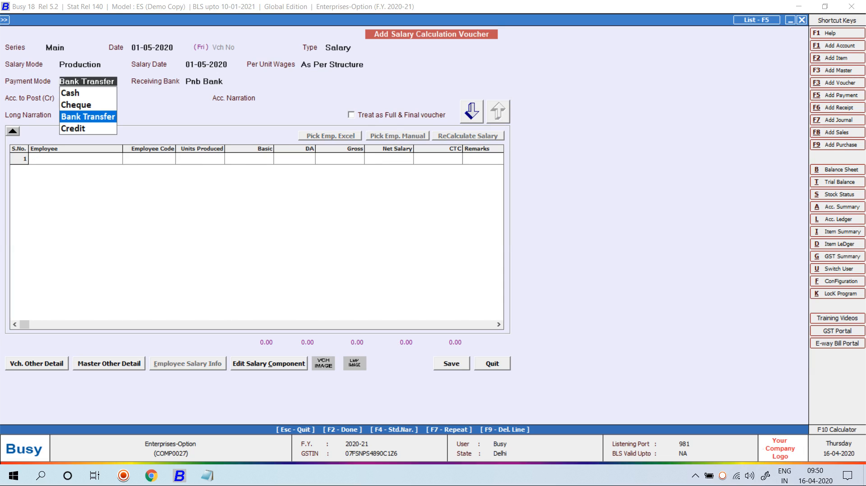
key("Return")
left_click(336, 65)
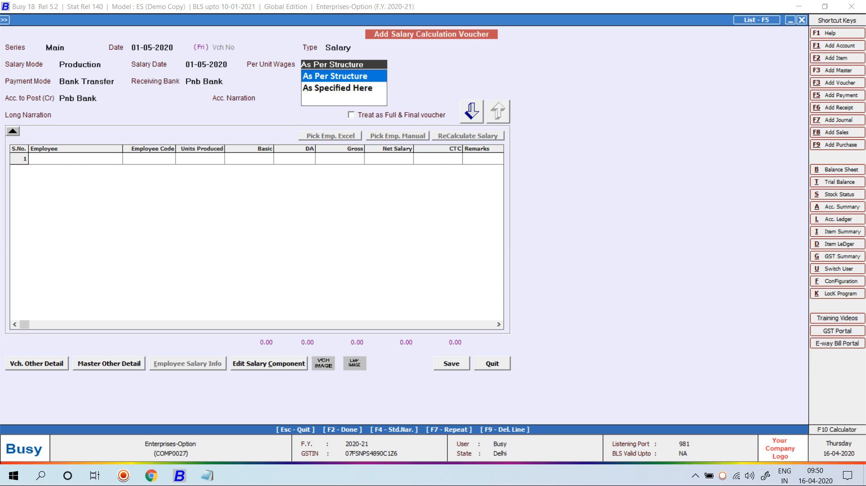
key("Down")
key("Return")
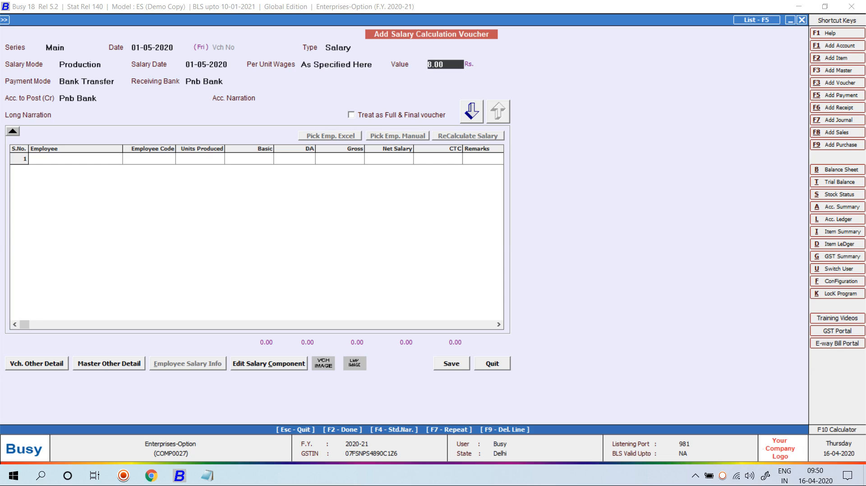
key("Return")
key("Return")
key("Return")
key("Return")
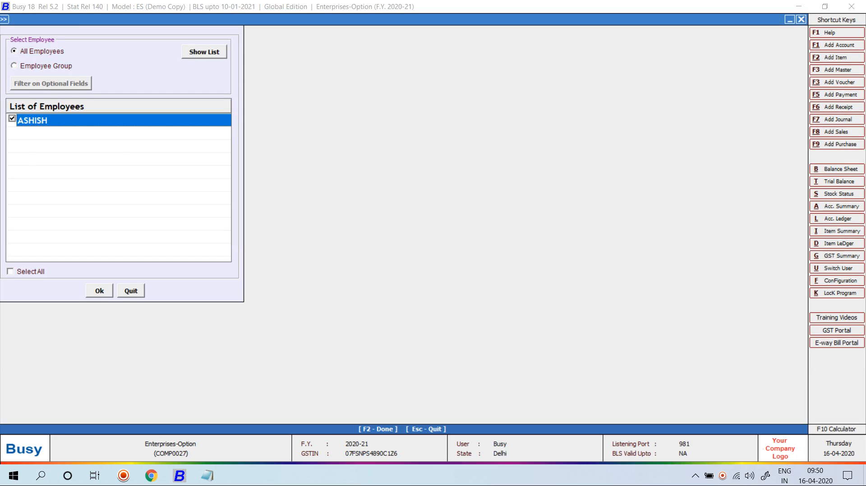
Step: Add ASHISH with 1,260 units produced and save the voucher at 10,080.00
key("Return")
key("Return")
left_click(200, 158)
type("8")
key("Return")
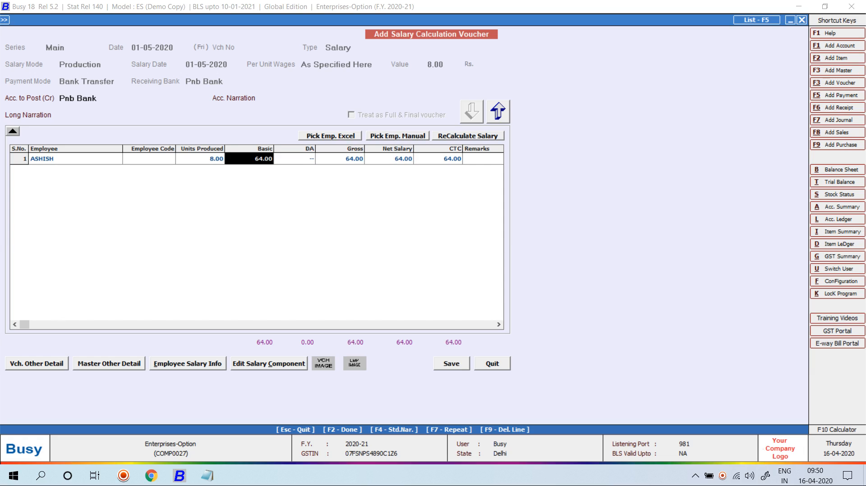
key("Left")
type("1260")
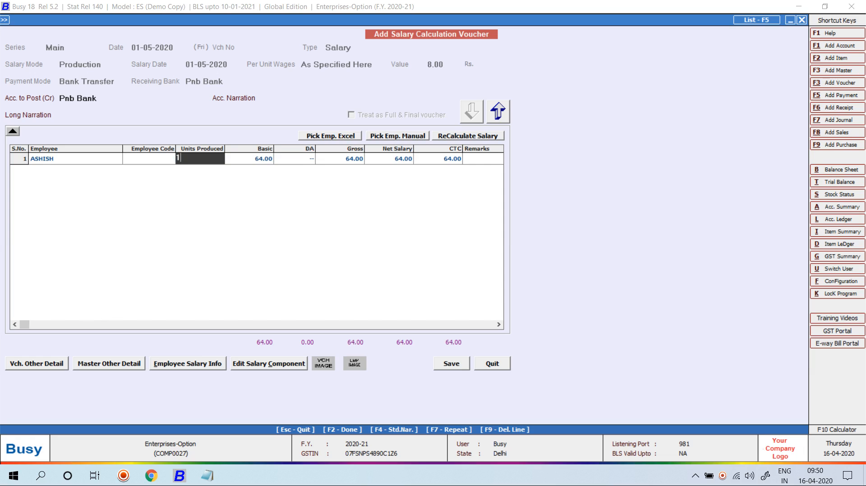
key("Return")
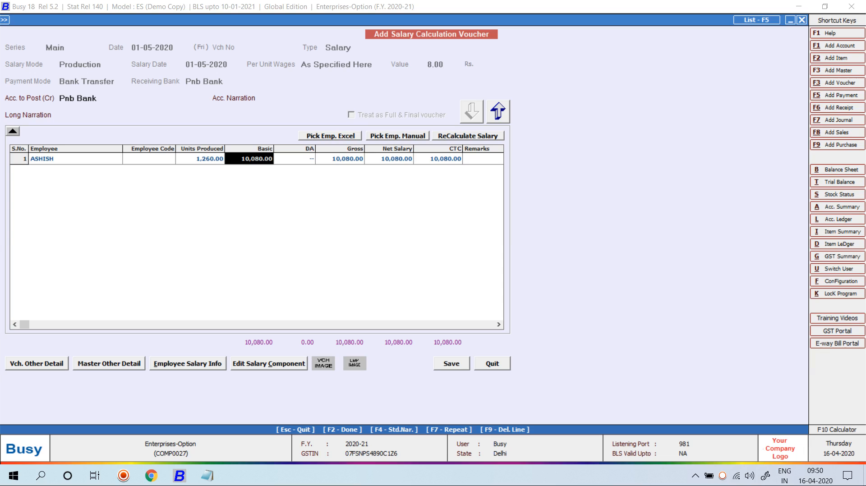
key("F2")
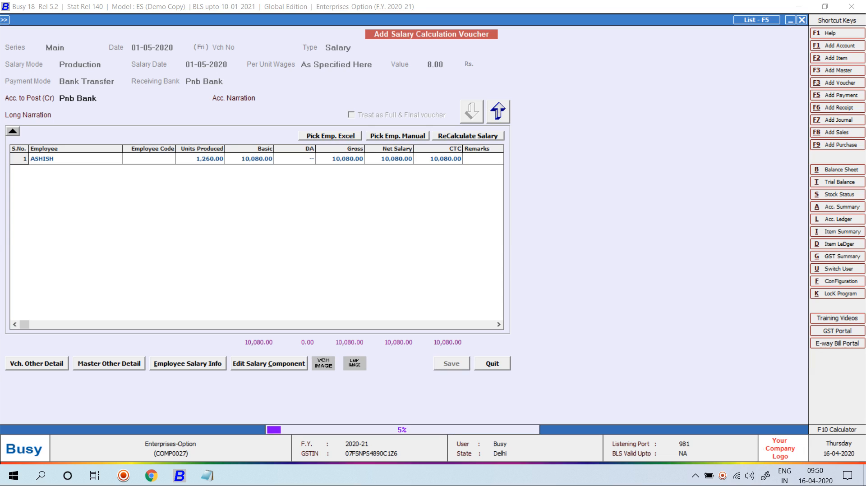
key("Escape")
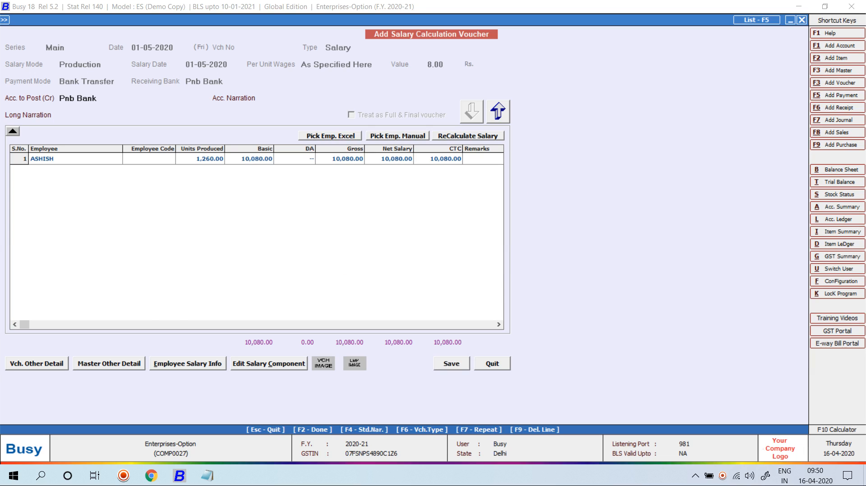
Step: Preview ASHISH's pay slip with net salary Rs. 10,080.00, then close it and the voucher
key("Return")
key("Return")
key("Return")
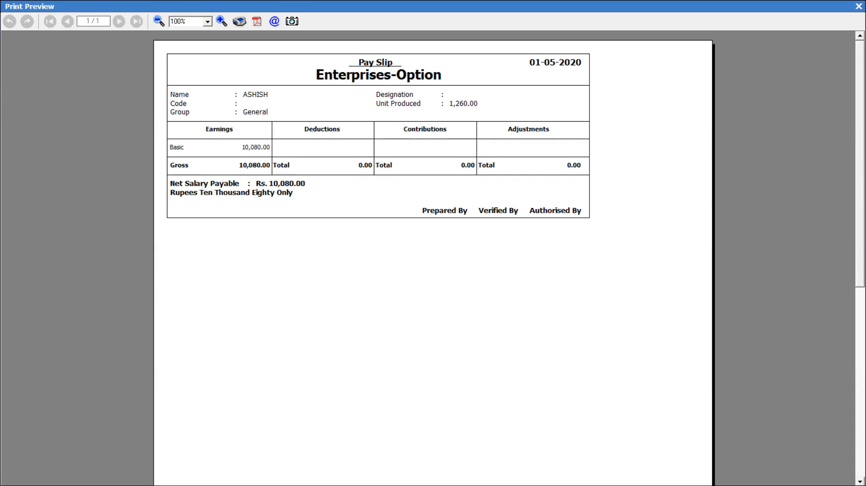
key("Escape")
key("Escape")
key("Escape")
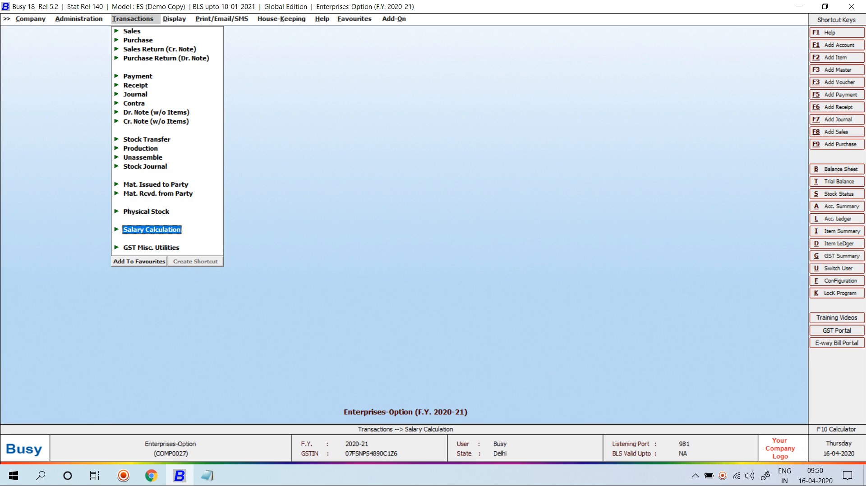
Step: Tick Enable Overtime in the Enterprise Features payroll configuration and save the features with F2
key("Left")
key("Left")
key("Left")
key("Down")
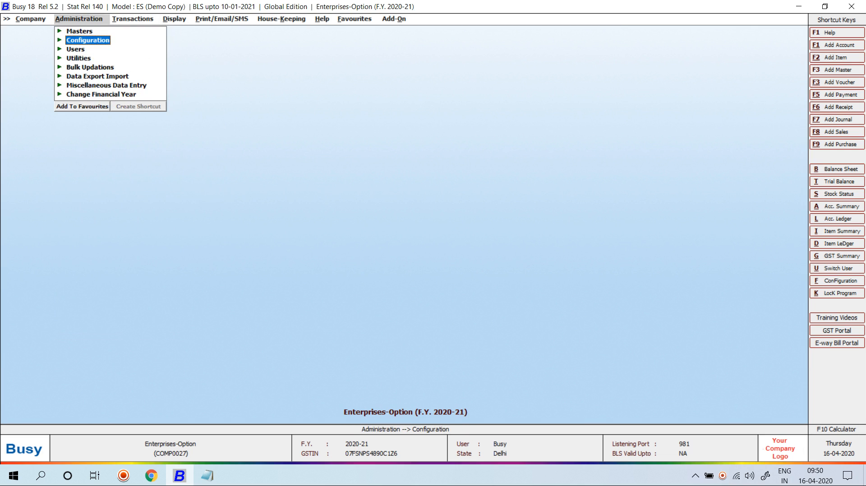
key("Right")
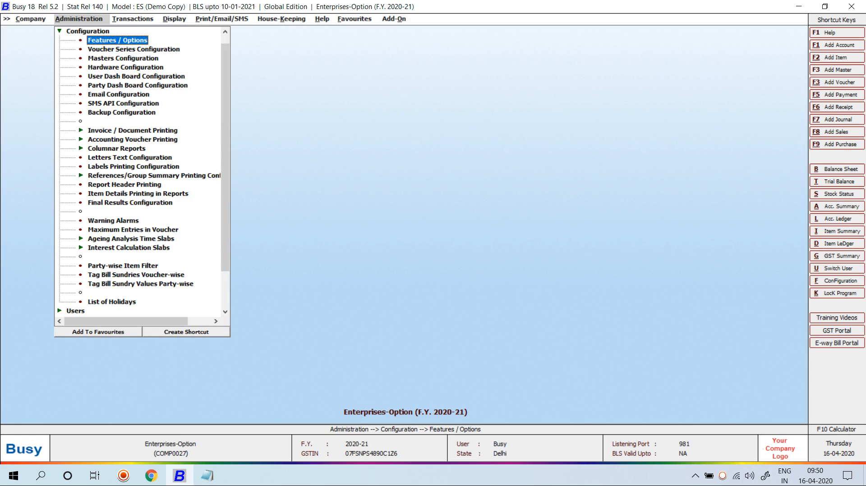
key("Return")
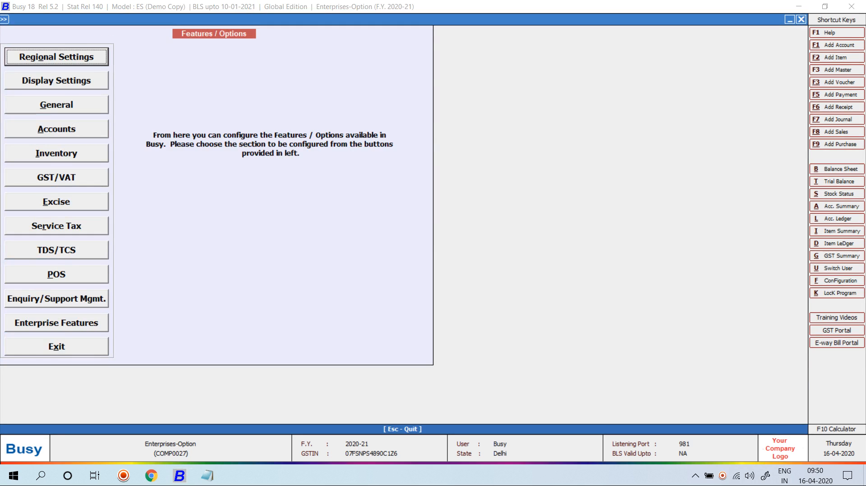
key("Up")
key("Up")
key("Return")
left_click(440, 193)
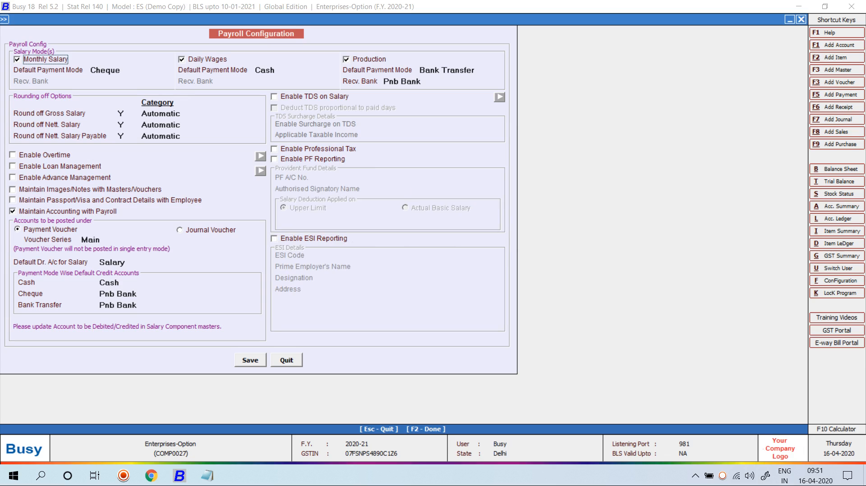
left_click(13, 155)
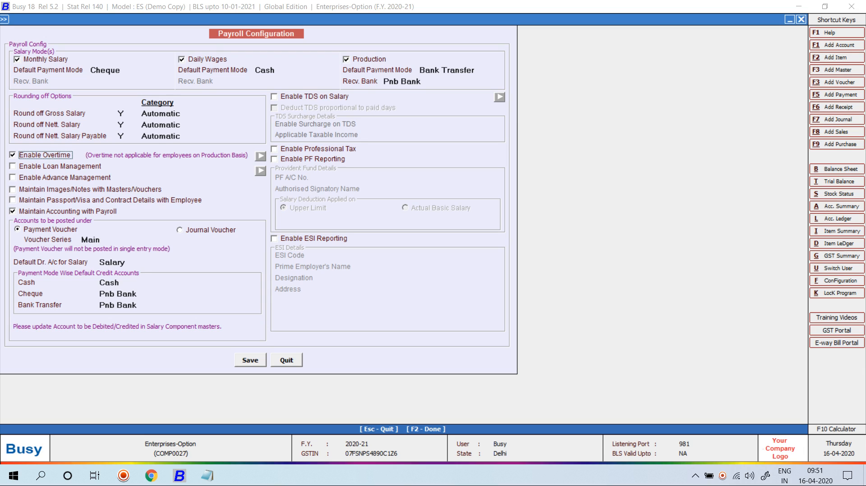
key("Tab")
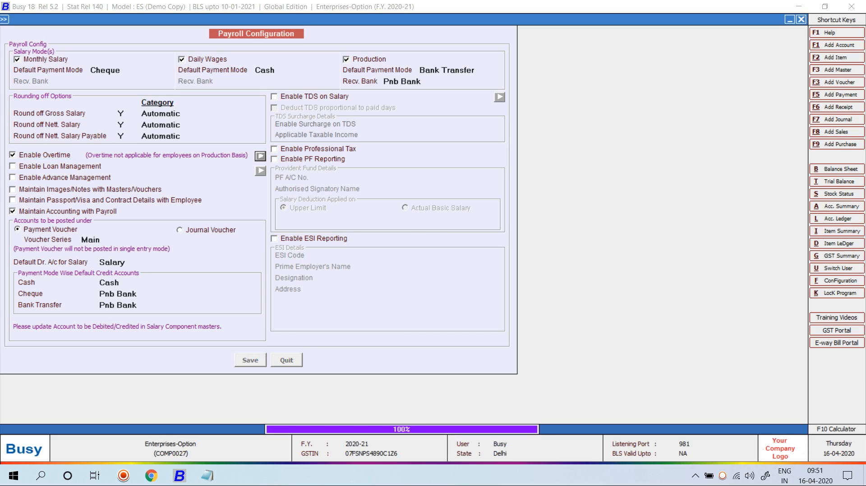
key("Escape")
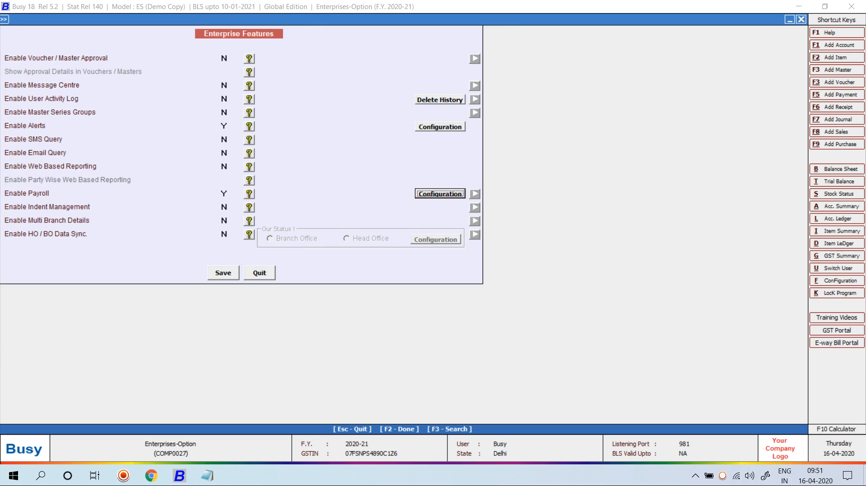
key("F2")
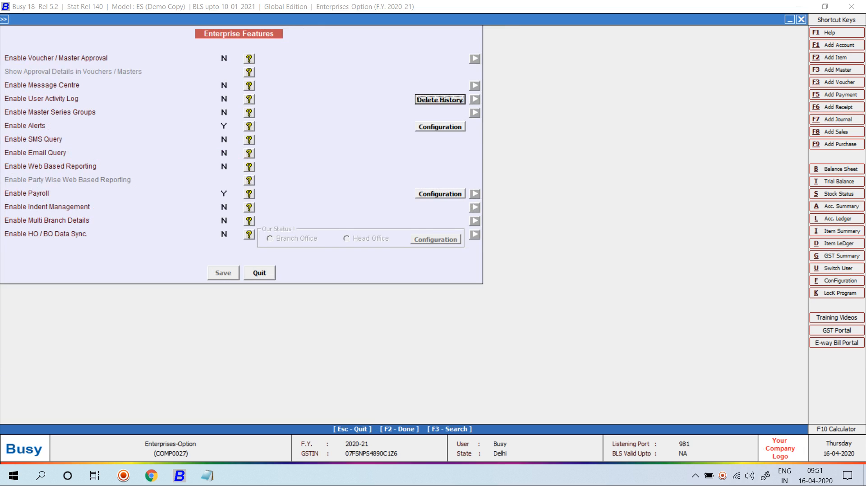
Step: Open the employee's master for modification and set Overtime Applicable to Y
key("Escape")
key("Escape")
key("Escape")
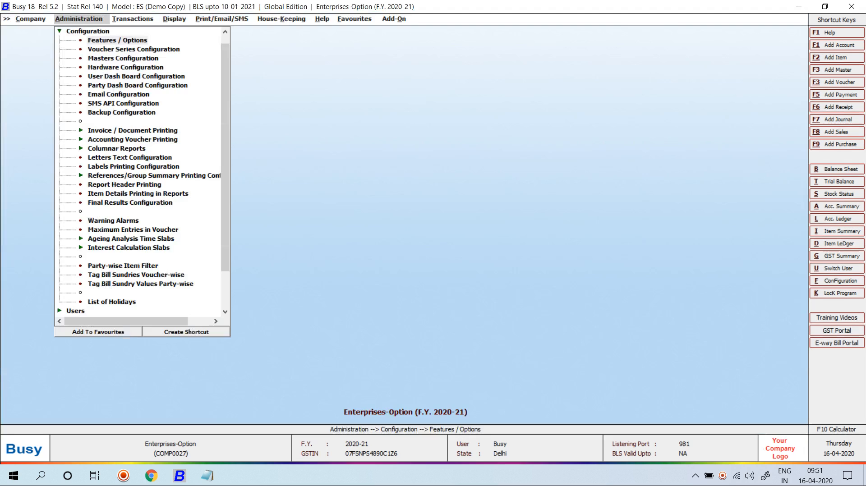
key("Up")
key("Return")
key("Down")
key("Down")
key("Down")
key("Down")
key("Down")
key("Down")
key("Down")
key("Down")
key("Down")
key("Down")
key("Down")
key("Down")
key("Down")
key("Down")
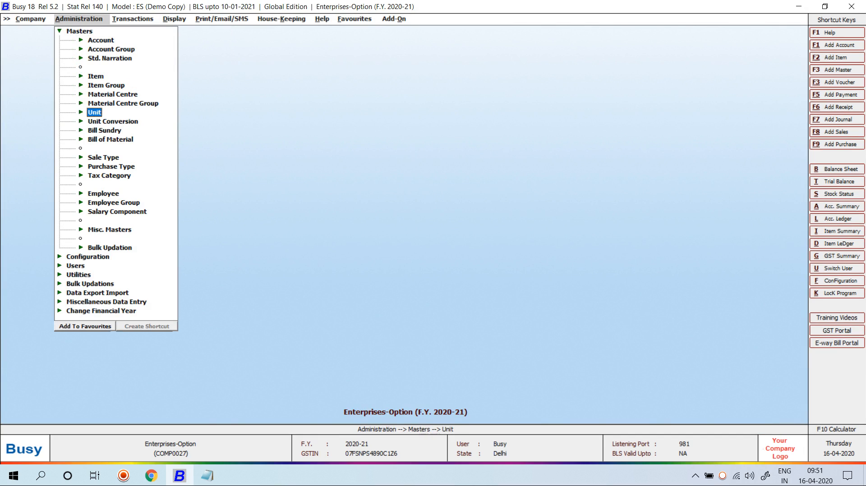
key("Return")
key("Down")
key("Down")
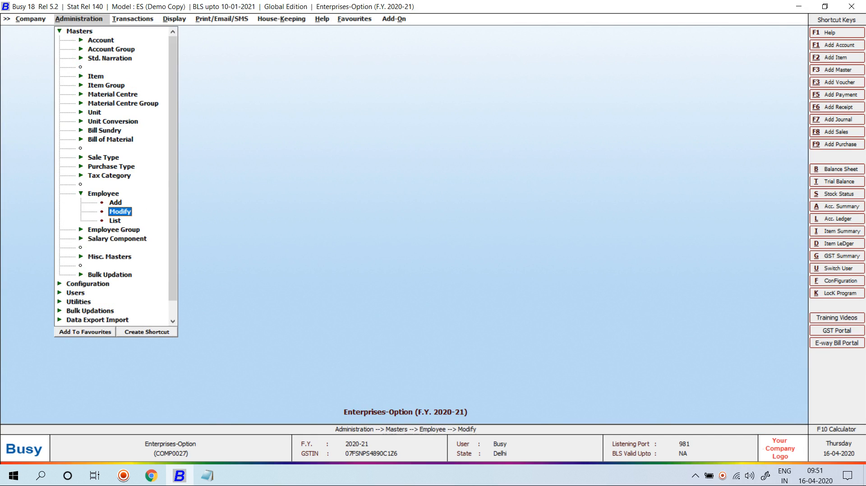
key("Return")
key("Down")
key("Down")
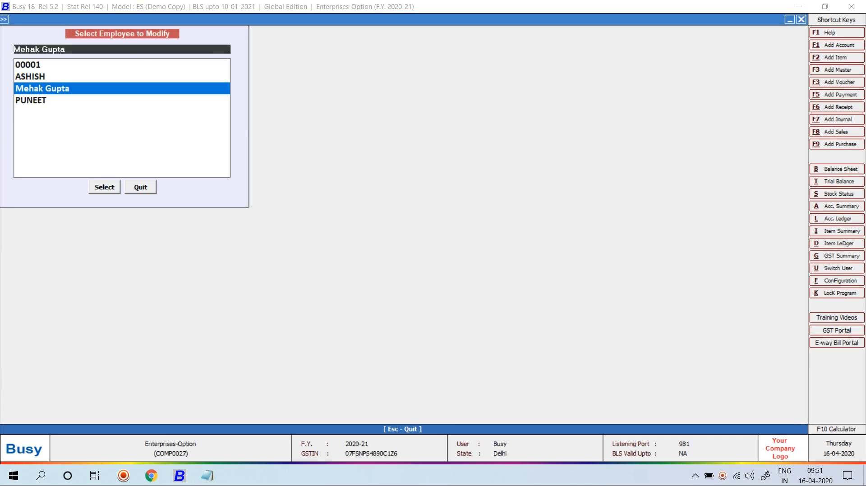
key("Return")
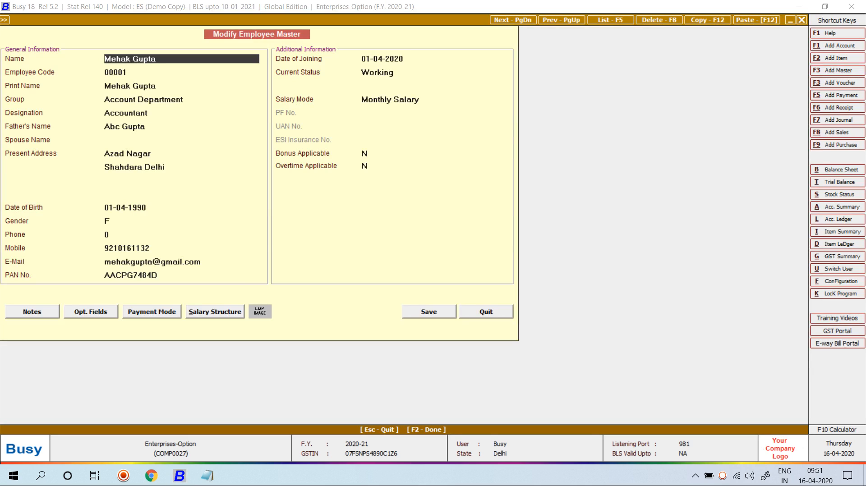
left_click(368, 166)
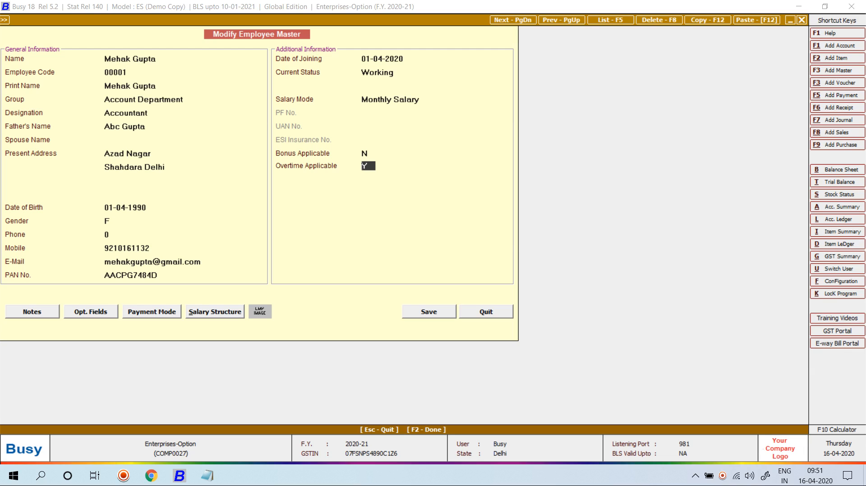
key("Return")
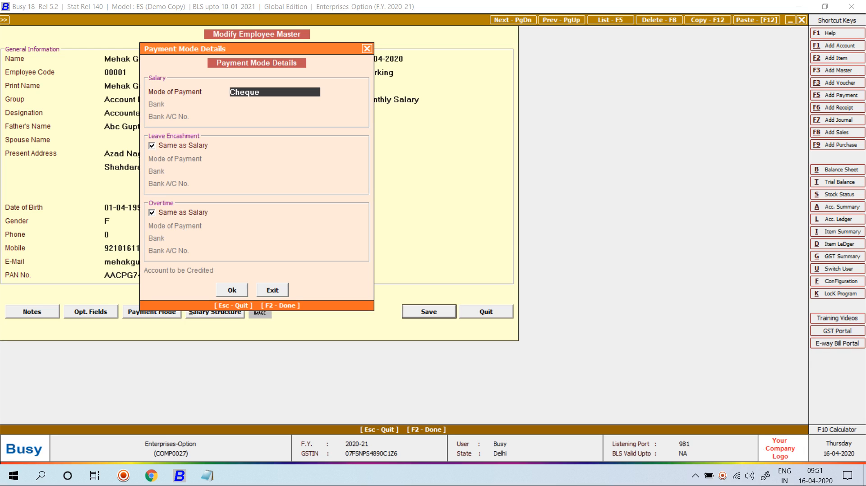
Step: Untick overtime Same as Salary, choose Cash as the overtime payment mode, and save
left_click(152, 213)
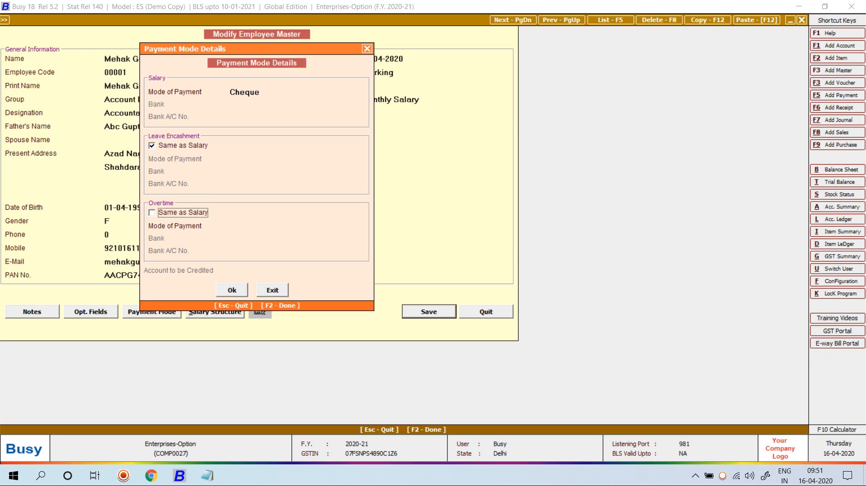
key("space")
key("space")
key("Return")
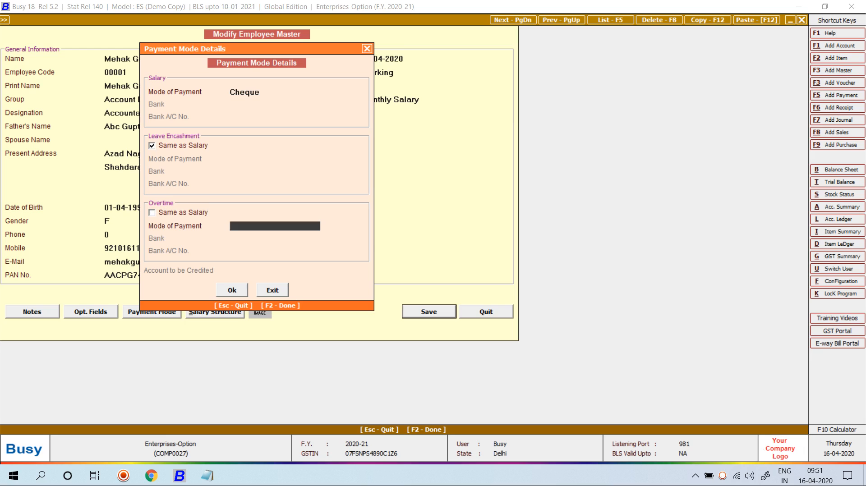
key("space")
type("C")
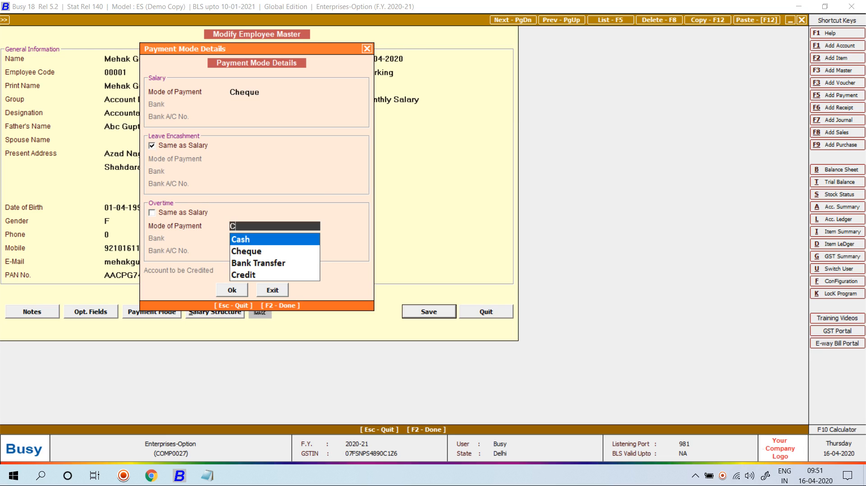
key("Return")
key("Return")
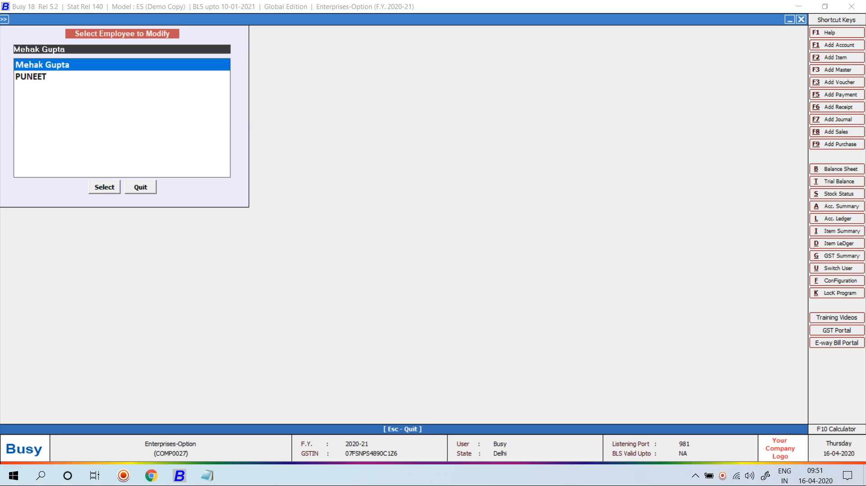
Step: Start a salary calculation voucher, hit the demo voucher limit warning, and abandon it
key("Escape")
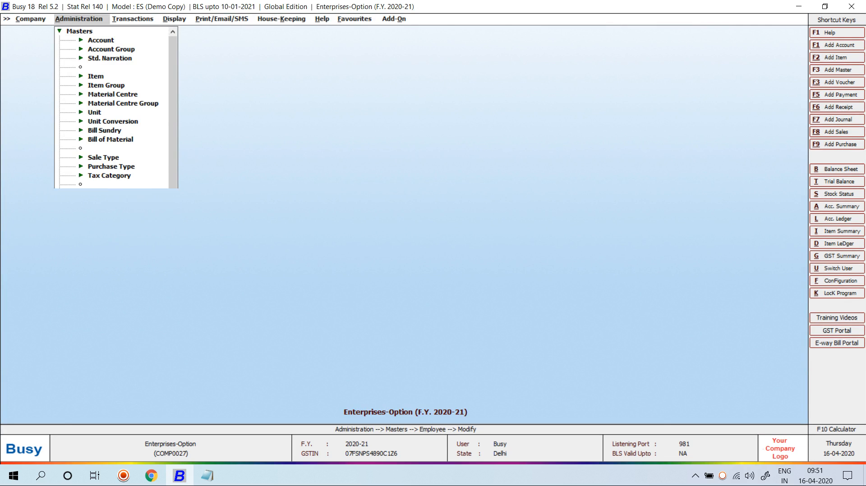
key("Right")
key("Down")
key("Down")
key("Down")
key("Down")
key("Down")
key("Down")
key("Down")
key("Down")
key("Down")
key("Down")
key("Down")
key("Down")
key("Down")
key("Down")
key("Down")
key("Down")
key("Down")
key("Down")
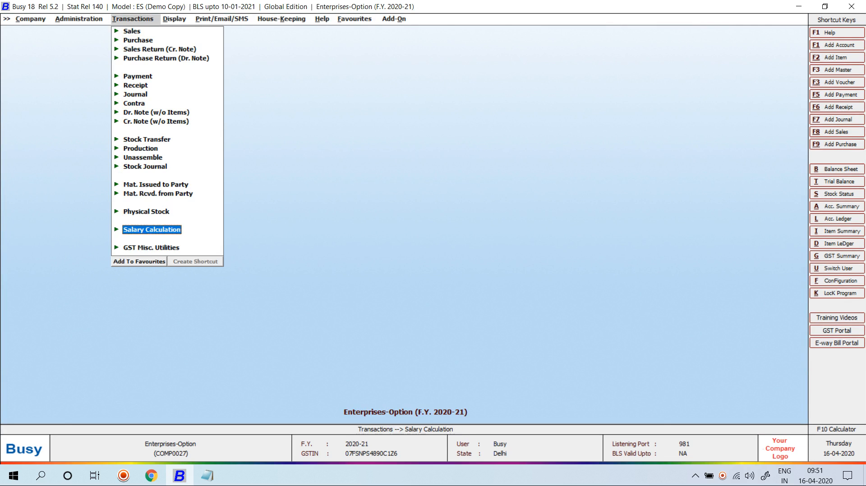
key("Up")
key("Return")
key("Return")
key("Return")
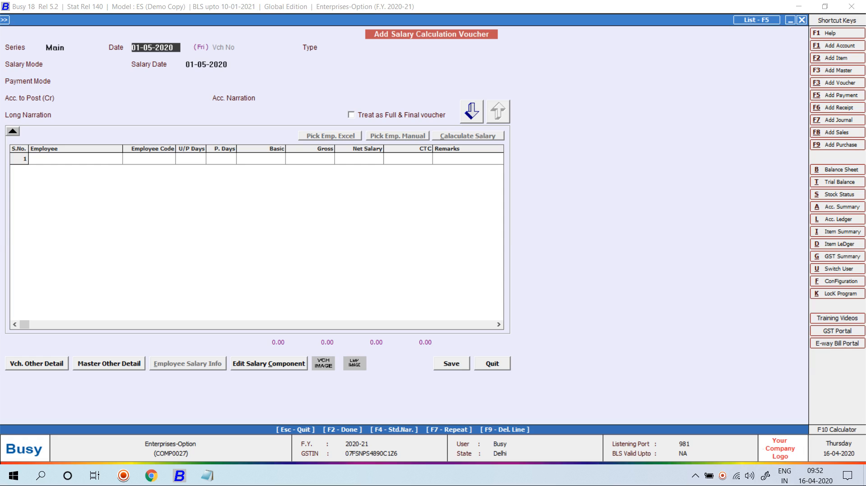
key("Return")
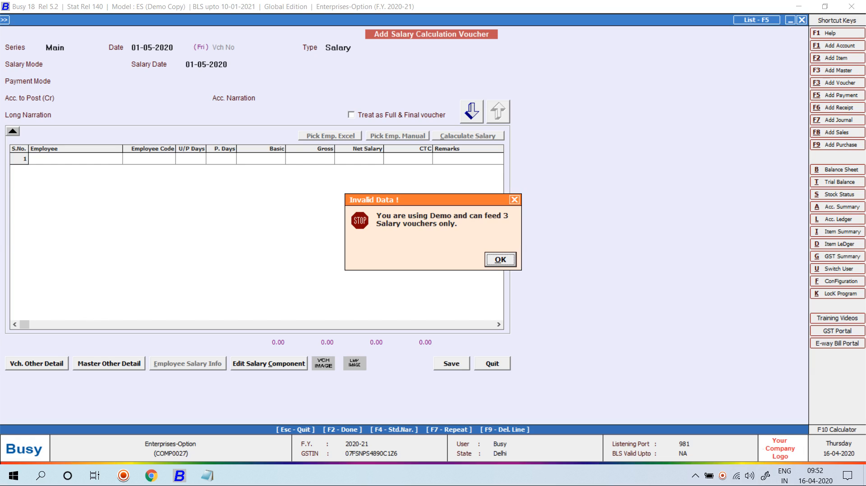
key("Return")
key("Escape")
key("Return")
Step: Delete the three existing salary calculation vouchers from the voucher list
key("Down")
key("Down")
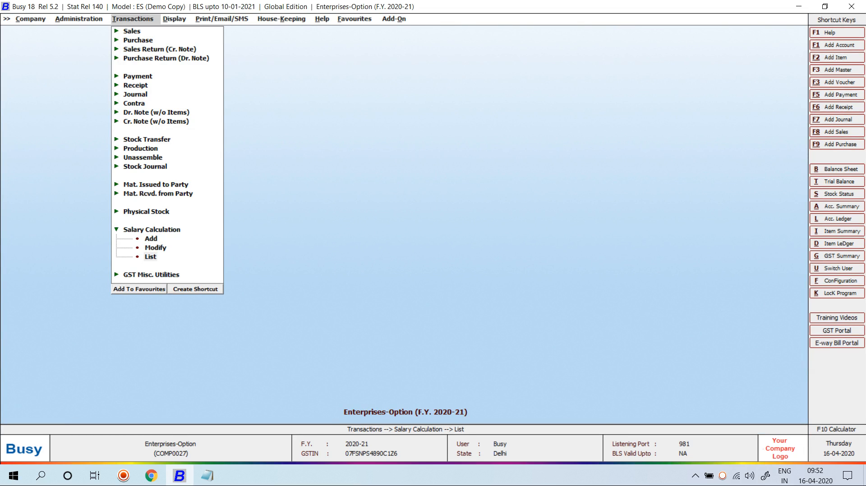
key("Return")
key("Return")
key("Return")
key("Return")
key("Return")
key("Return")
key("Return")
key("Return")
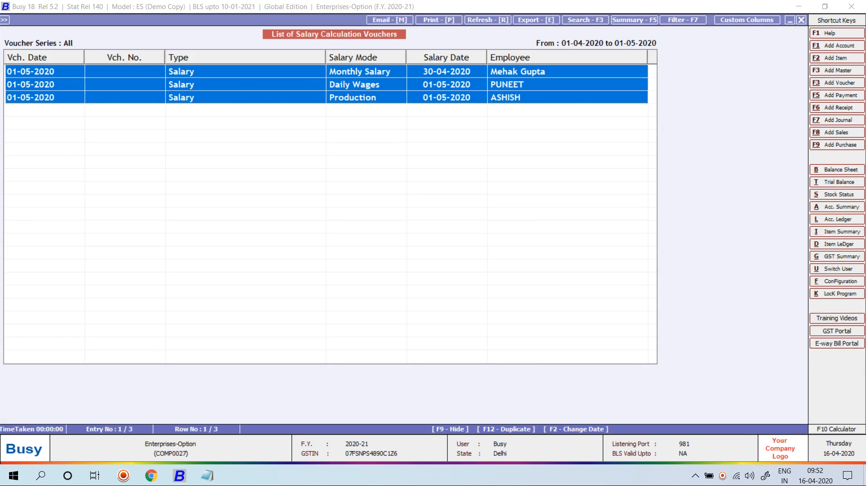
key("Delete")
key("Return")
key("Escape")
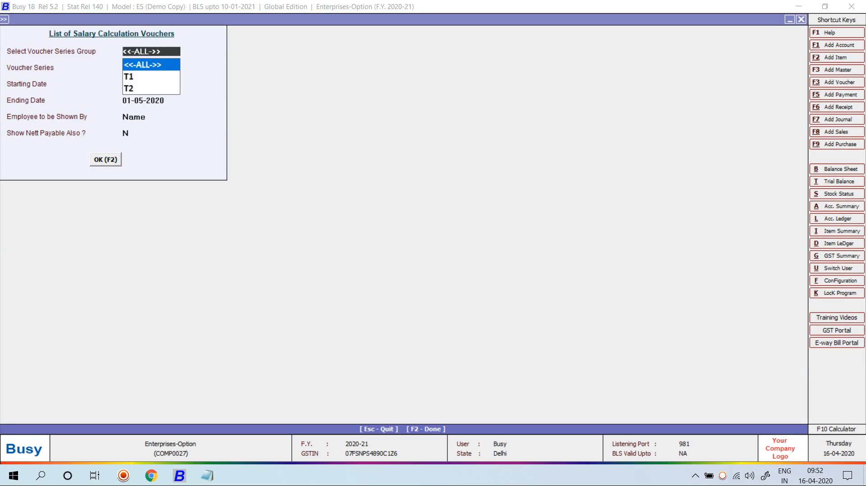
key("Escape")
Step: Start a new salary calculation voucher dated 01-05-2020 with type Overtime
key("Up")
key("Up")
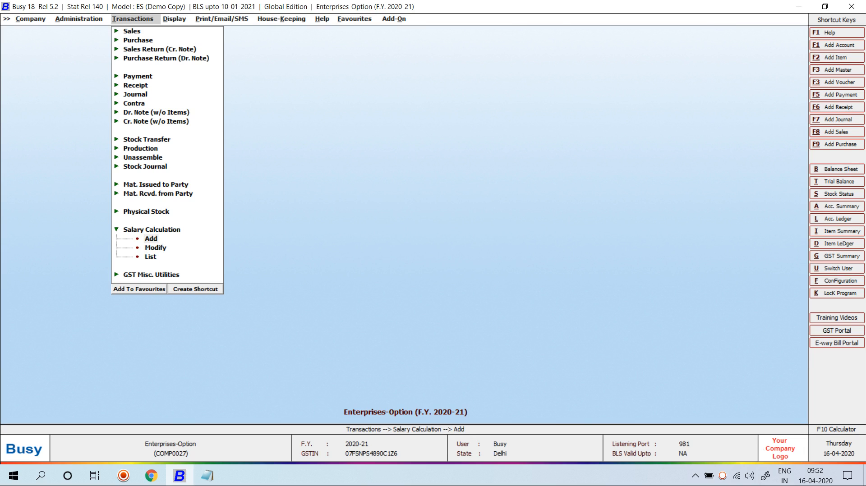
key("Return")
key("Return")
type("1-5")
key("Return")
key("Down")
key("Down")
key("Return")
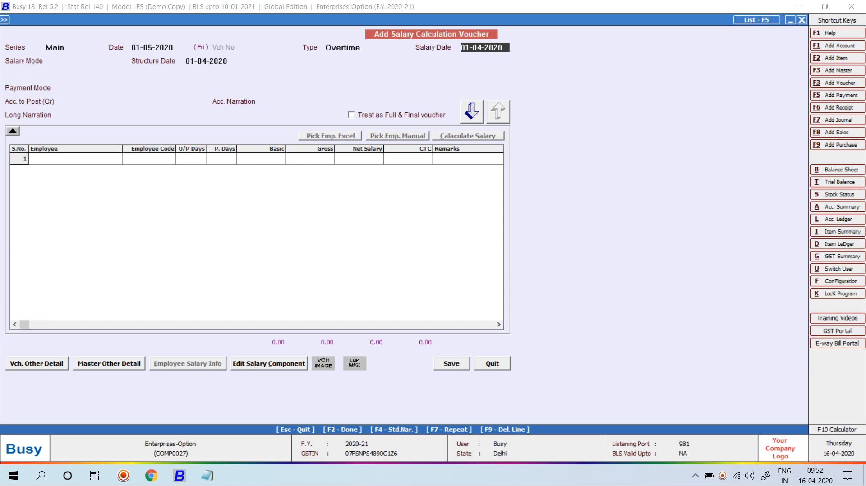
Step: Choose Monthly Salary as salary mode and set the structure date to 30-04-2020
type("1-")
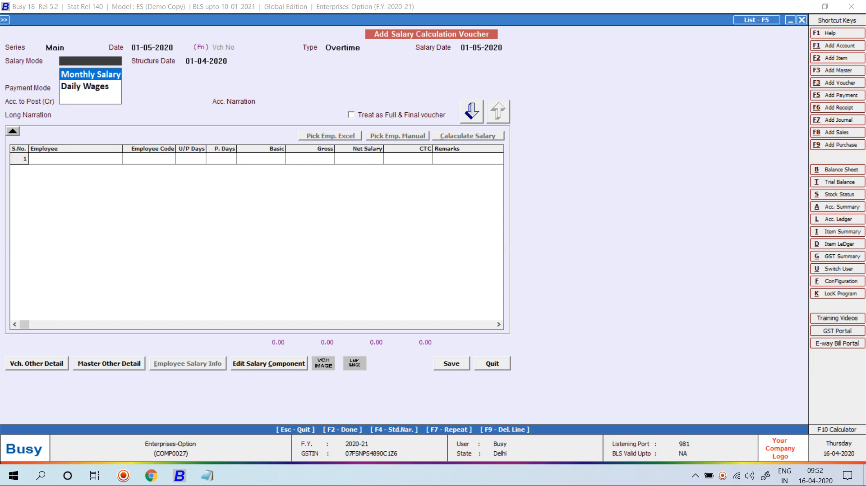
key("Return")
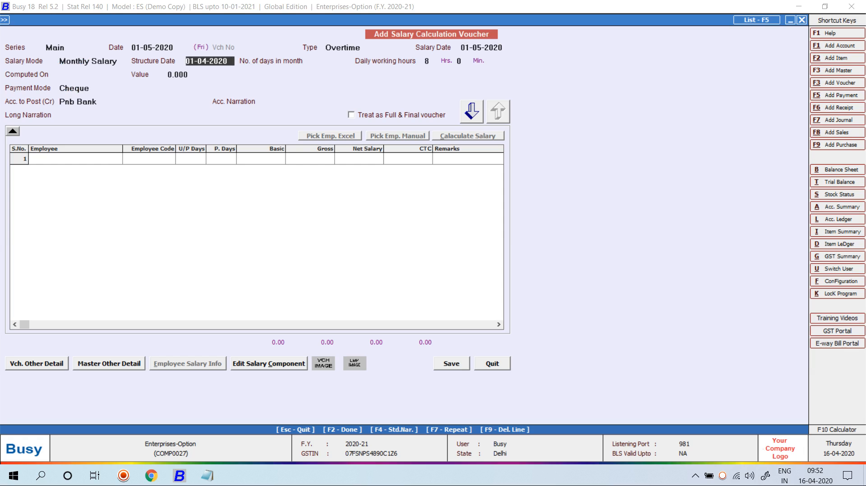
type("1-5")
key("Return")
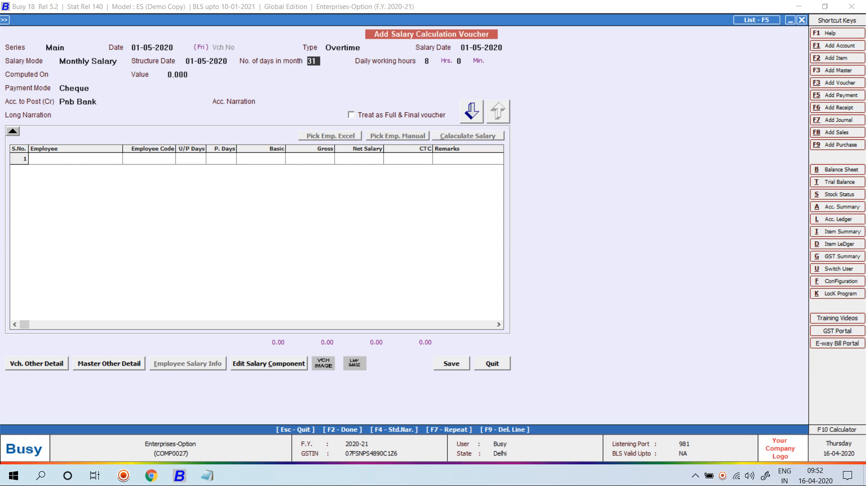
key("Up")
type("30-4")
key("Return")
key("Return")
key("Return")
key("Return")
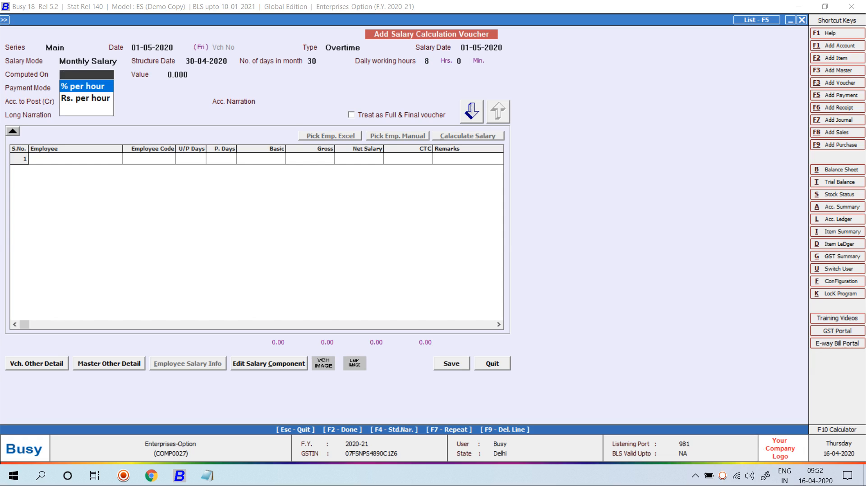
key("Return")
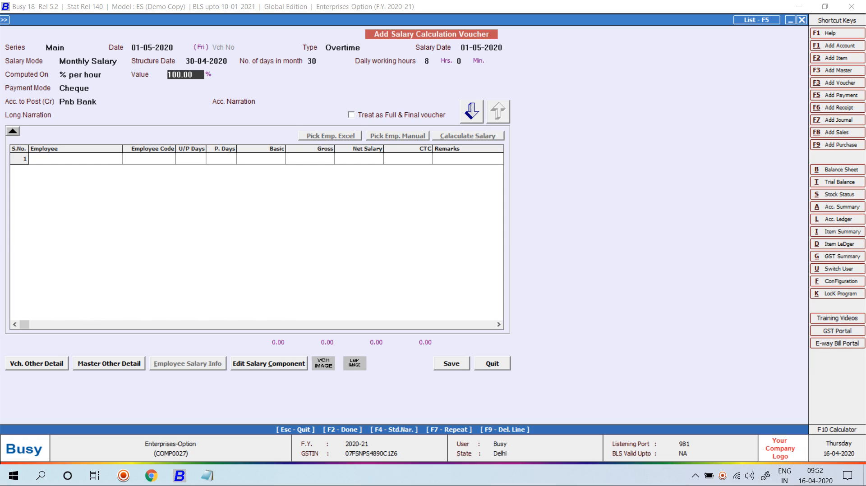
Step: Enter 200 as the overtime percent-per-hour value, correcting a mistyped 2000
type("2000")
key("Return")
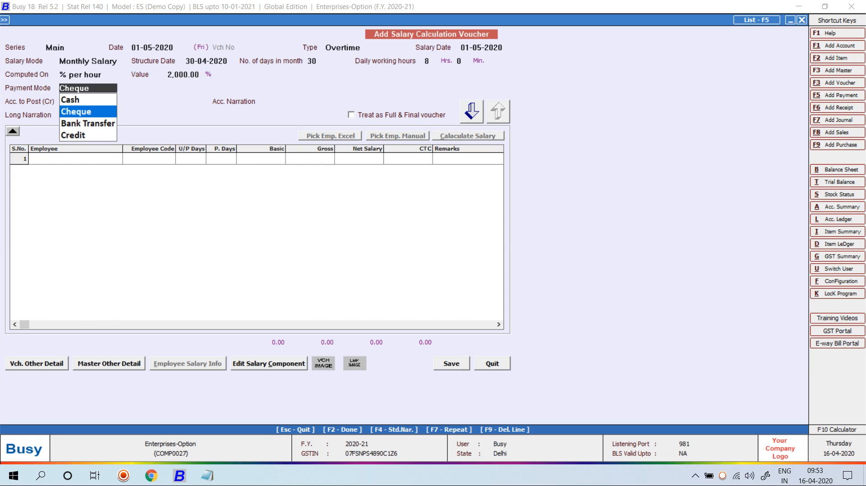
key("Escape")
type("200")
key("Return")
key("Return")
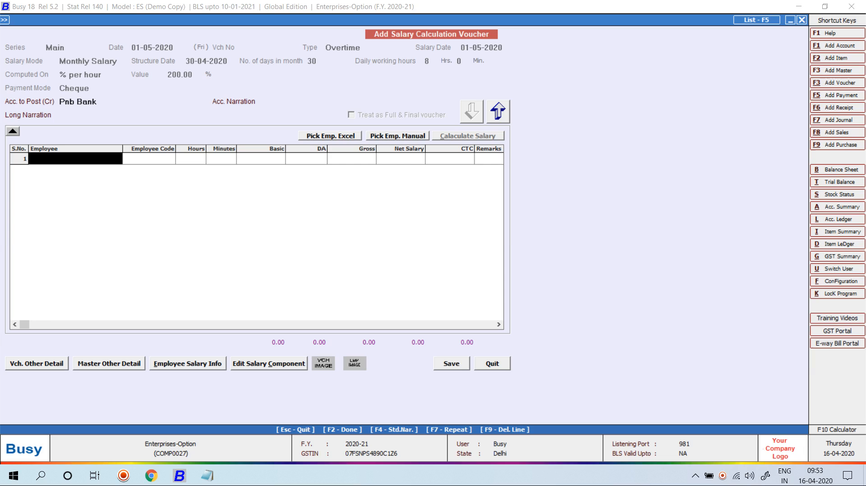
Step: Try the manual employee picker, find it empty, and close it
key("Right")
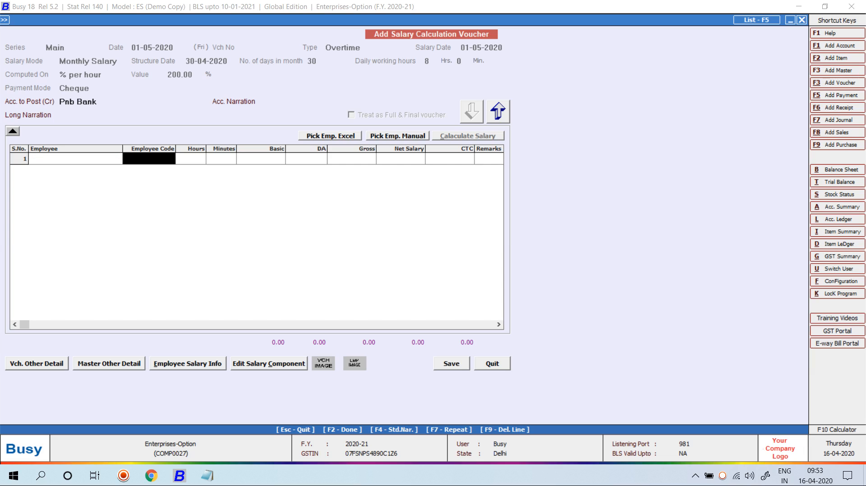
left_click(398, 136)
key("Return")
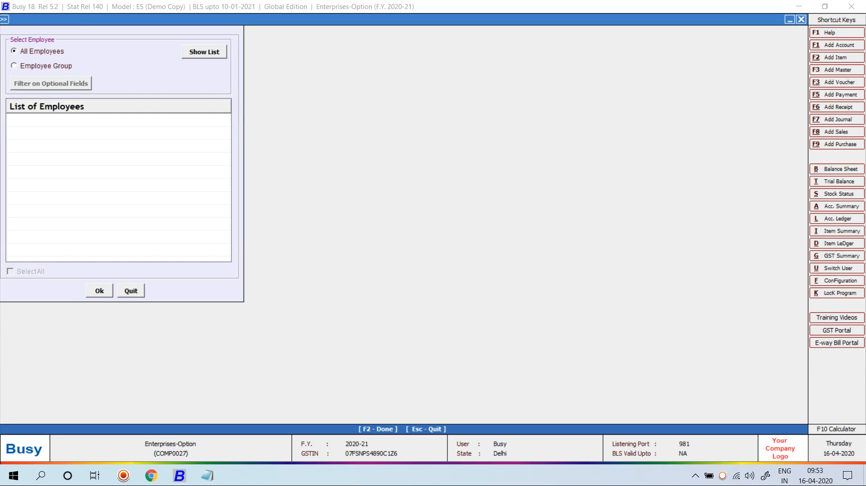
key("Return")
key("Escape")
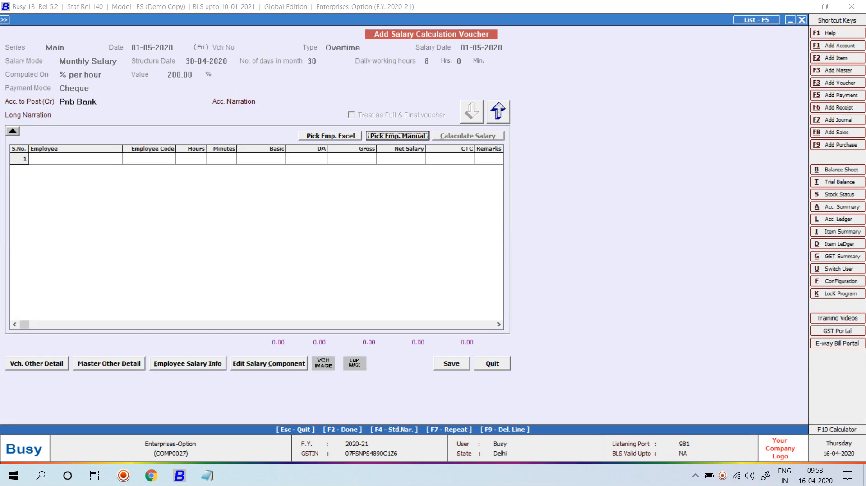
Step: Set the header payment mode to Cash, then list all employees in the manual picker
left_click(497, 111)
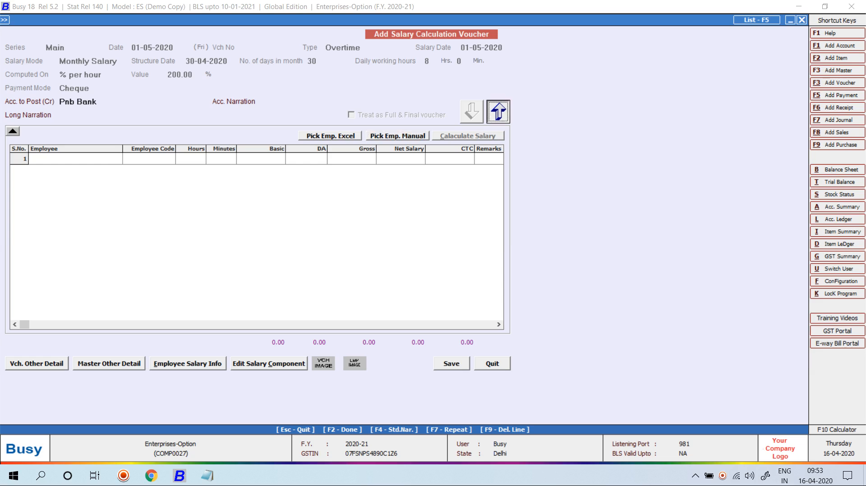
left_click(84, 88)
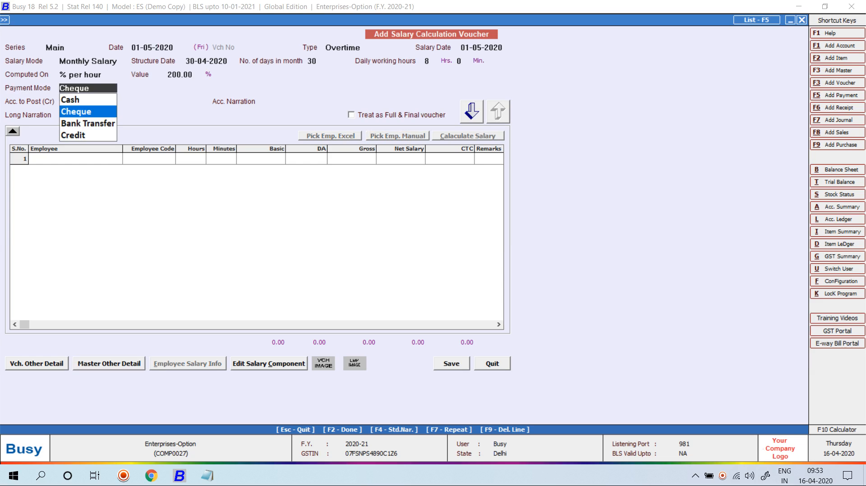
key("Up")
key("Return")
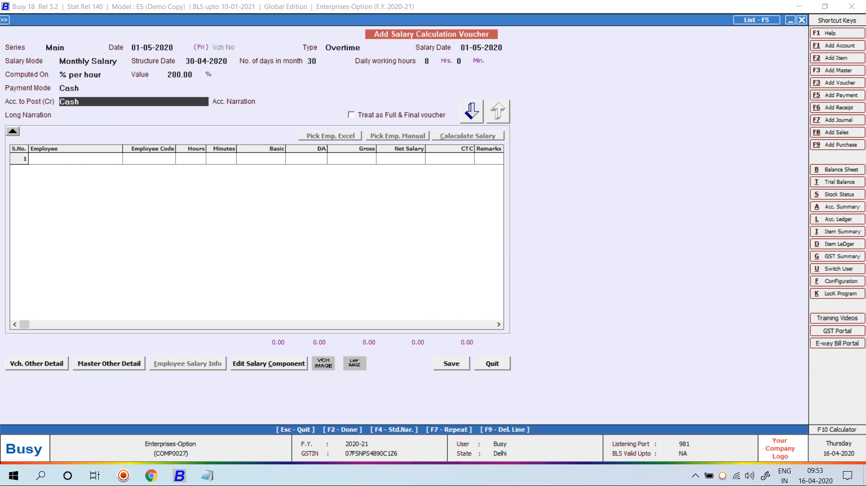
key("Return")
key("Return")
left_click(397, 136)
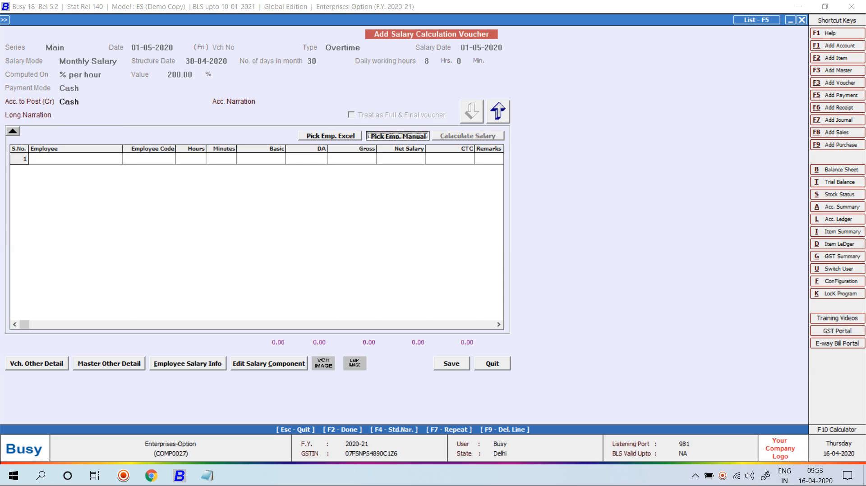
key("Return")
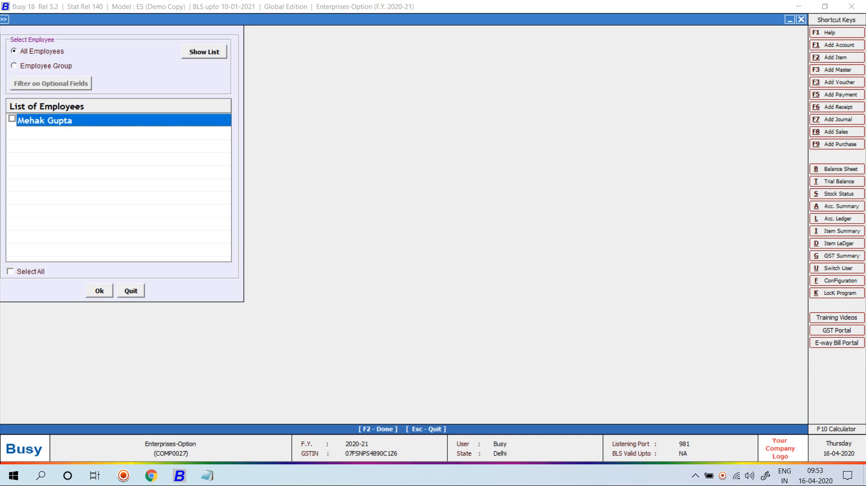
Step: Add the employee with 45 overtime hours and save the voucher at 9,375.00 net
key("F2")
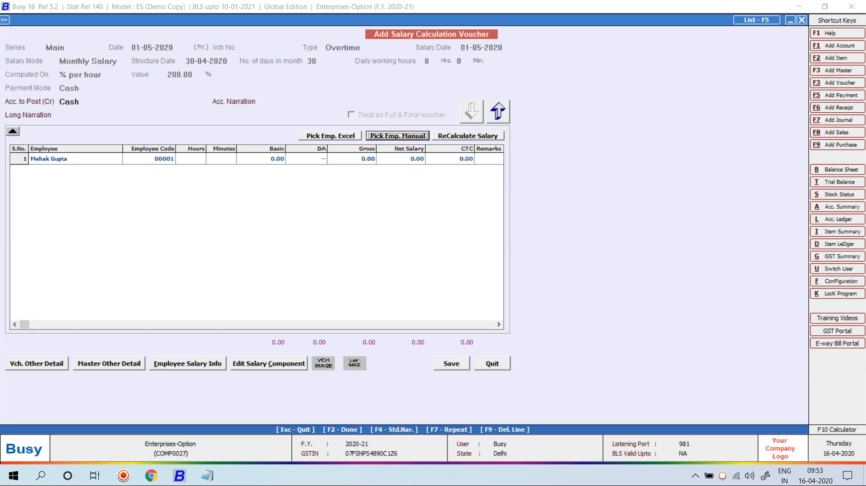
left_click(191, 159)
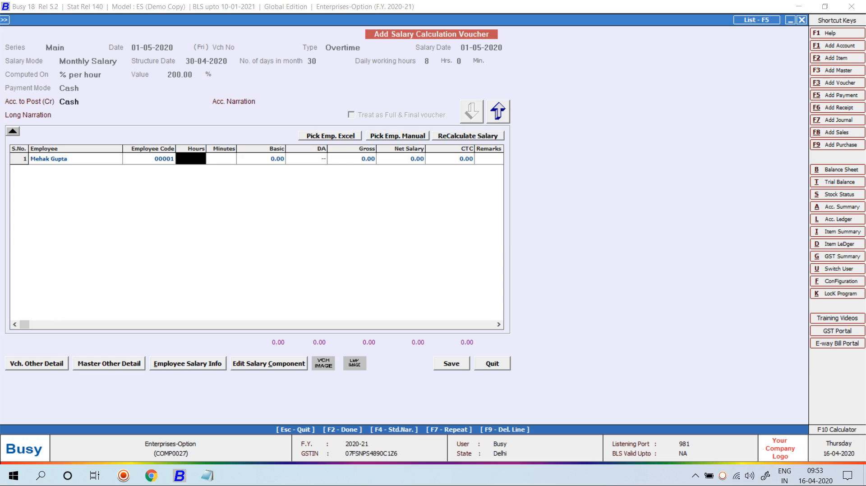
type("45")
key("Return")
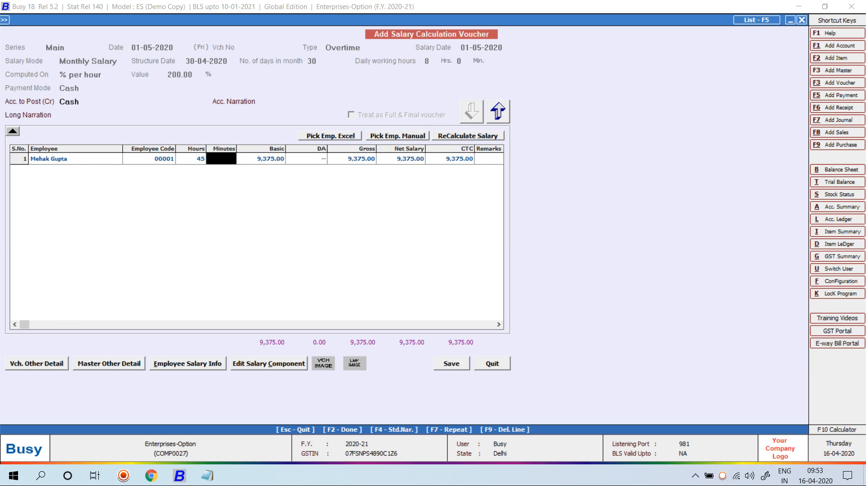
key("F2")
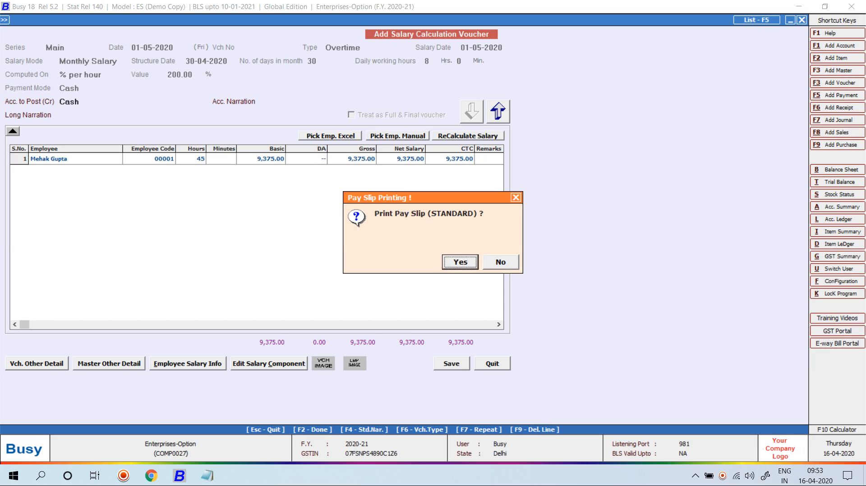
Step: Skip printing the pay slip and open the employee's master record for modification
key("Right")
key("Return")
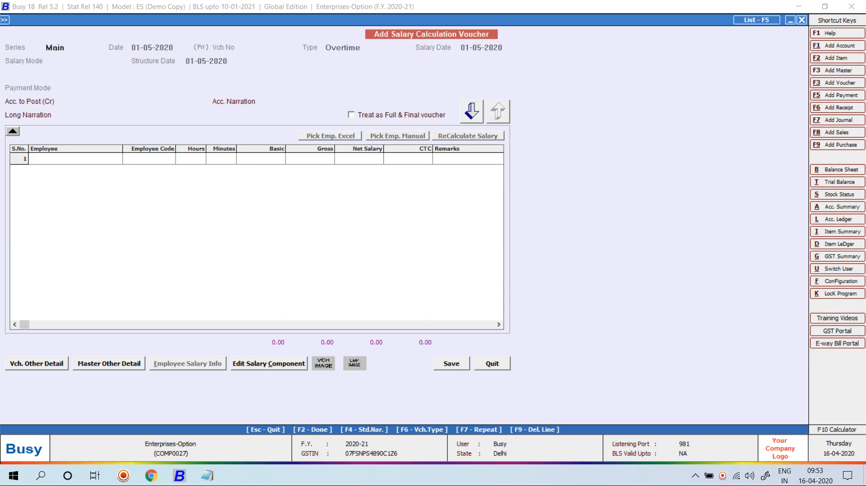
key("Escape")
key("Left")
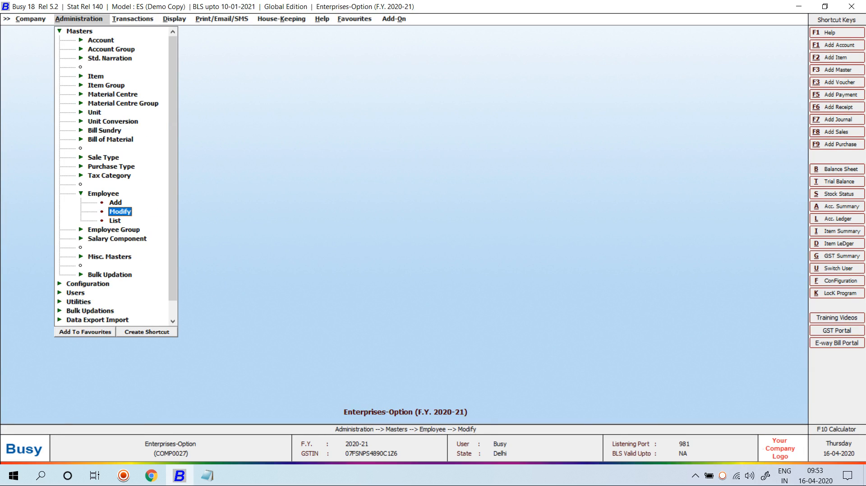
key("Return")
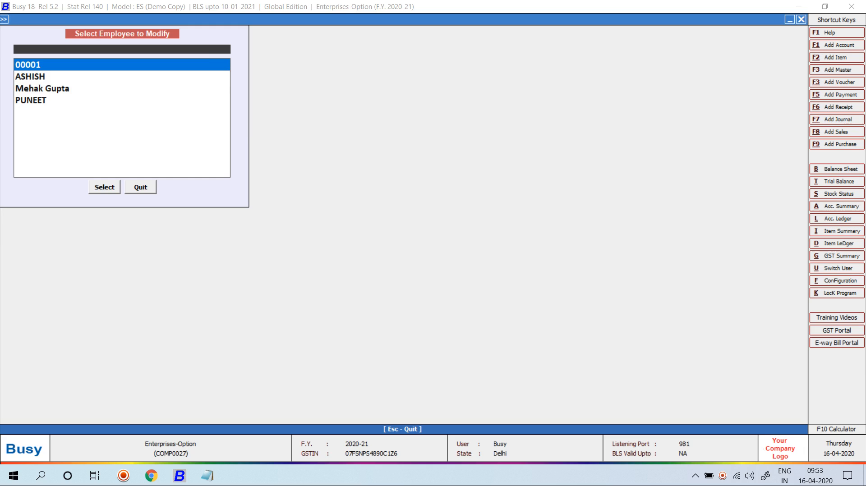
key("Down")
key("Down")
key("Return")
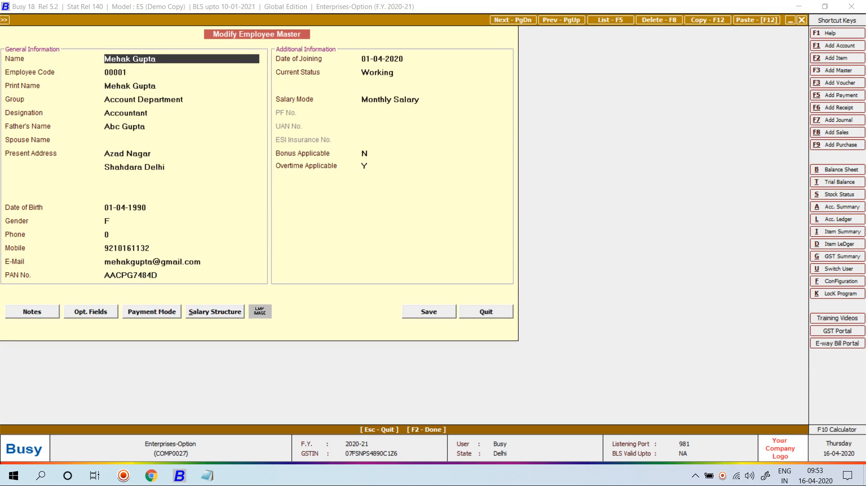
Step: Tick overtime Same as Salary so it follows Cheque, and save the employee record
left_click(367, 154)
key("F2")
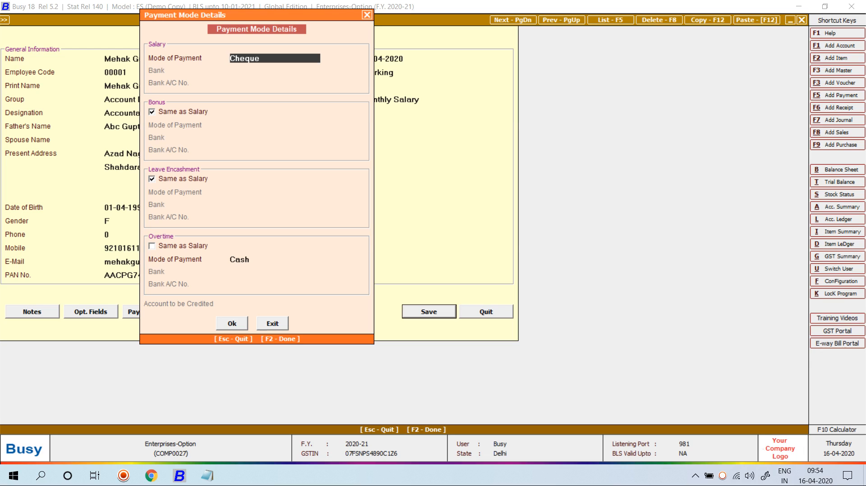
left_click(152, 246)
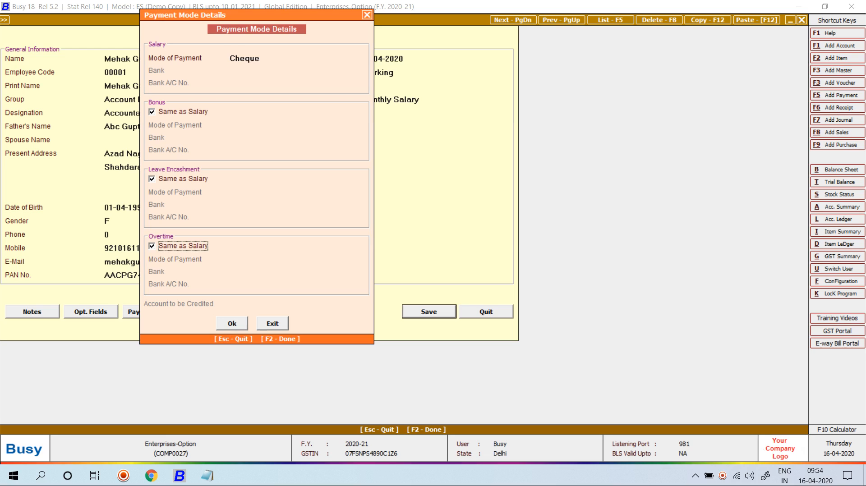
key("F2")
key("F2")
key("Escape")
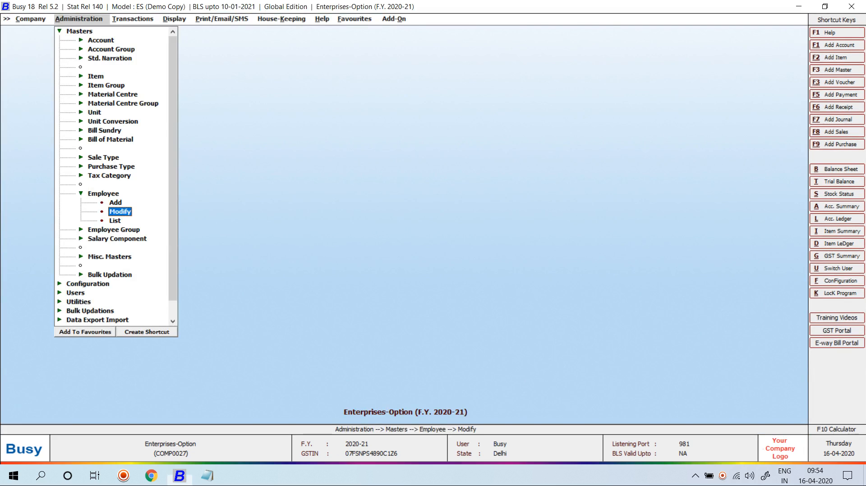
Step: Start a new salary calculation voucher with type Bonus
key("Right")
key("Return")
key("Return")
key("Return")
key("Down")
key("Return")
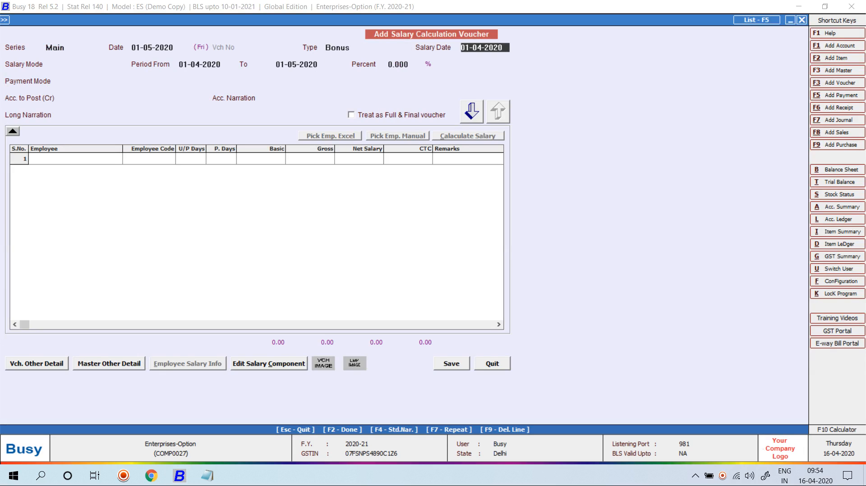
key("shift+Tab")
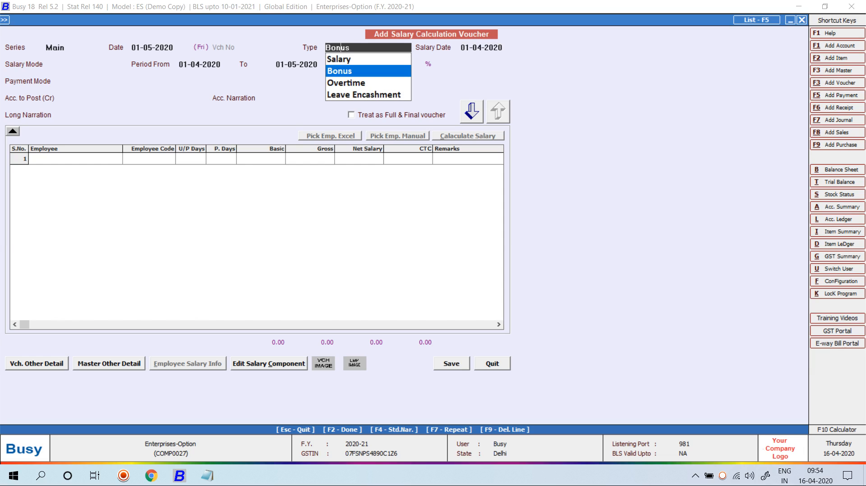
key("Return")
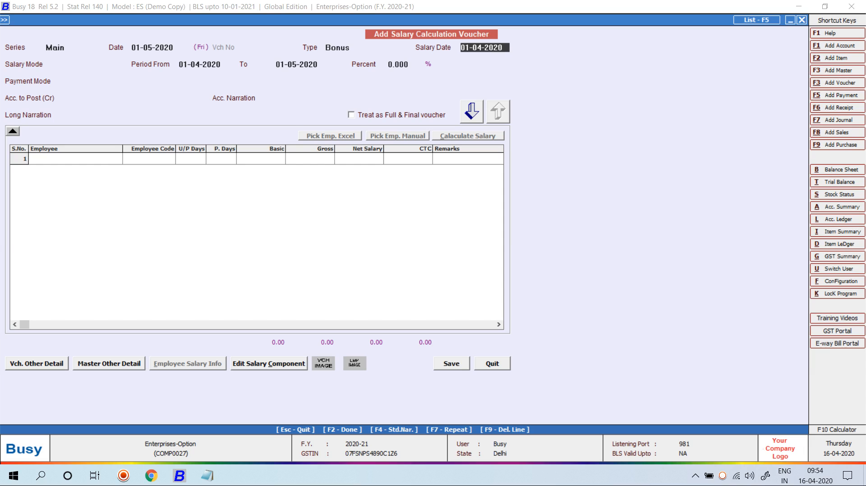
key("shift+Tab")
key("shift+Tab")
key("shift+Tab")
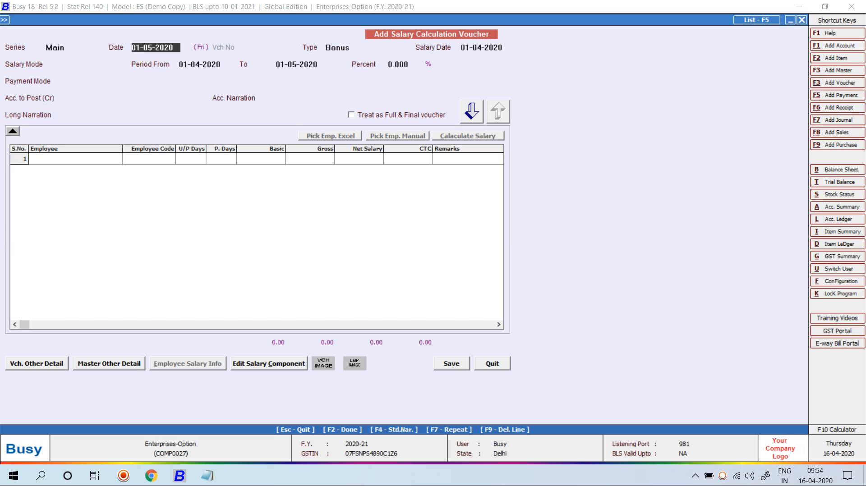
key("Tab")
key("Tab")
key("Tab")
Step: Fill the header: salary date 01-04-2020, Monthly Salary, period to 30-04-2020, 100% bonus, Cheque
type("1")
key("BackSpace")
type("1-4")
key("Return")
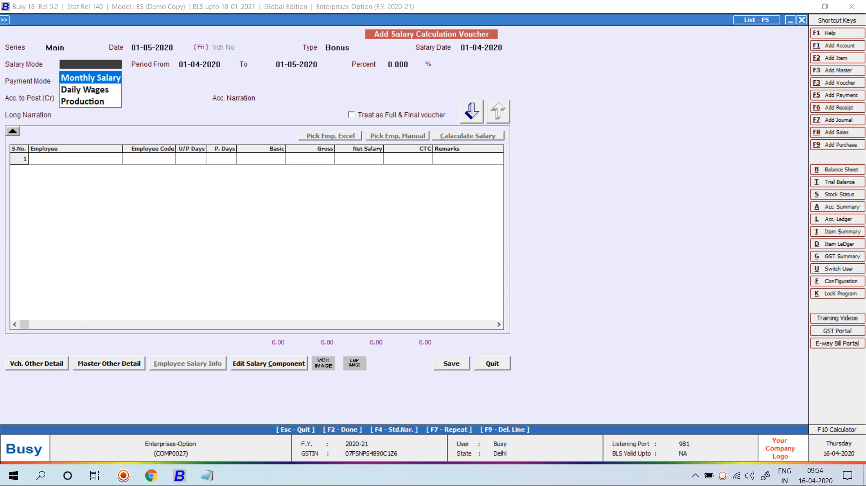
key("Return")
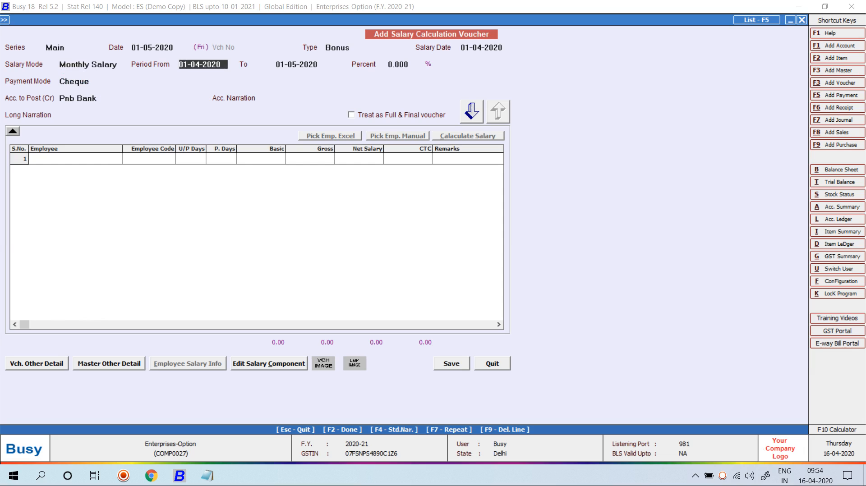
key("Return")
type("30-4")
key("Return")
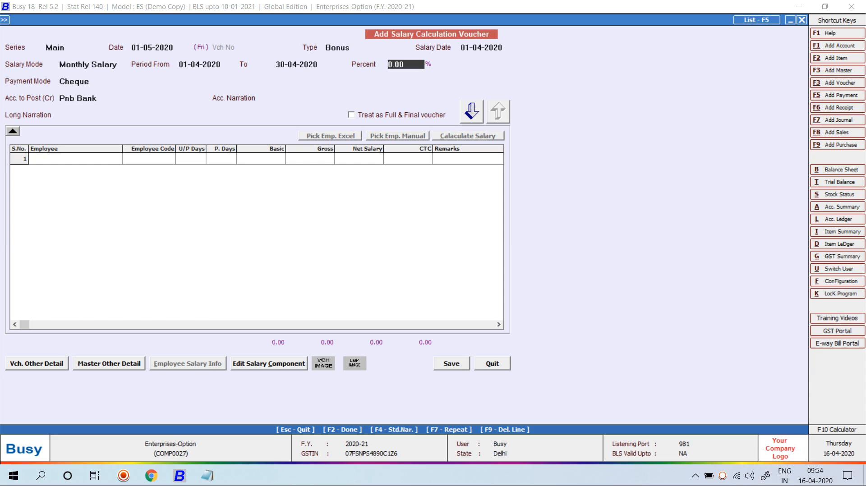
type("100")
key("Return")
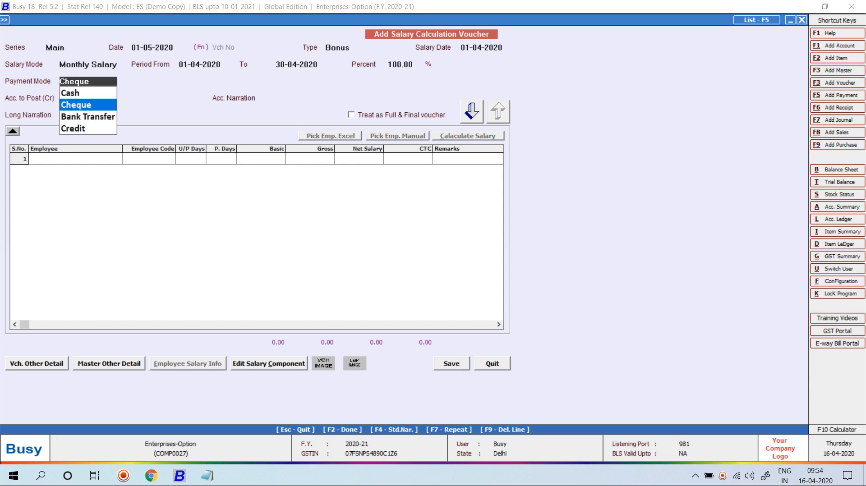
key("Return")
key("Return")
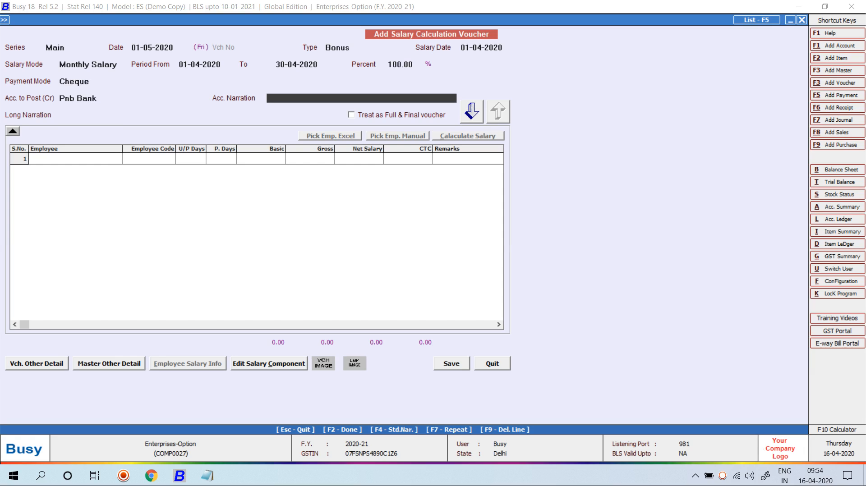
key("Return")
key("Return")
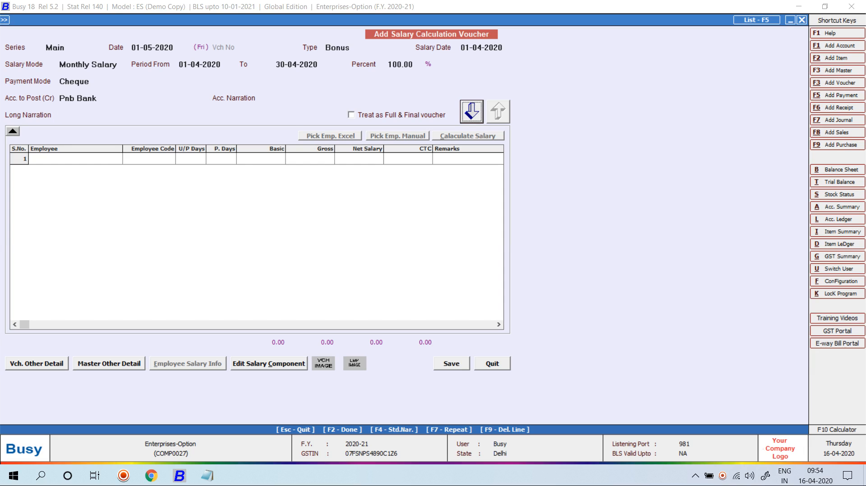
key("Return")
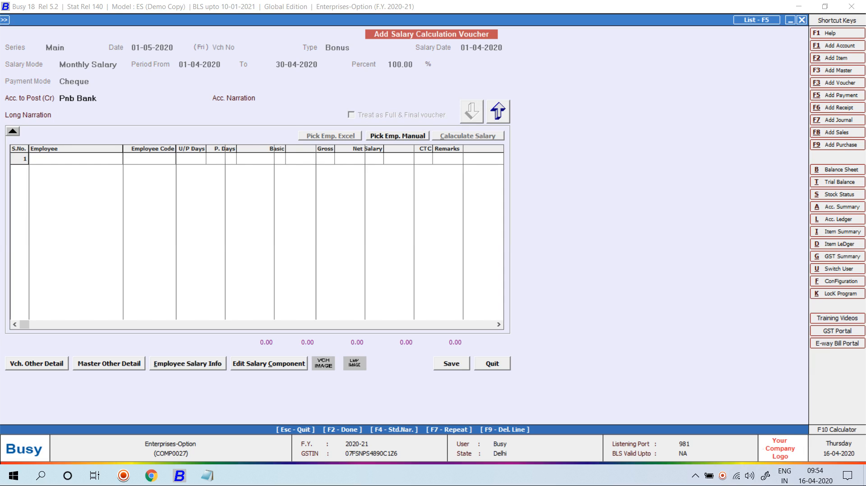
Step: Add the employee to the bonus voucher and try editing the 0.00 Bonus On Basic
key("Return")
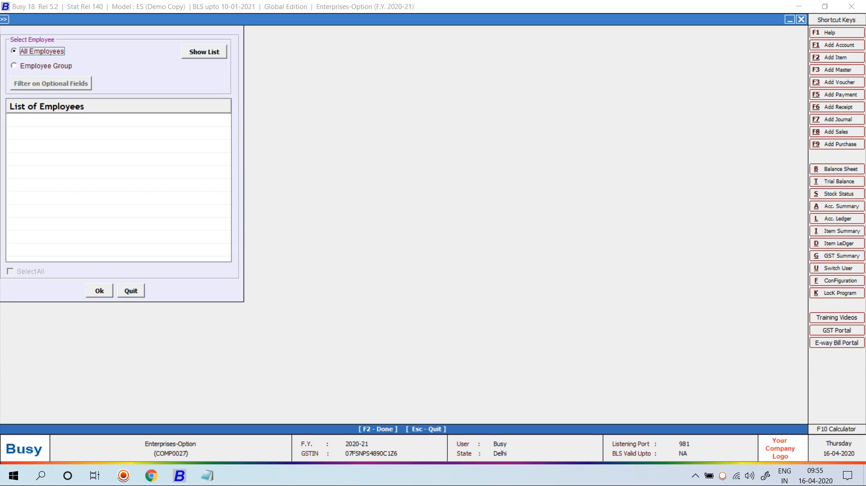
key("Return")
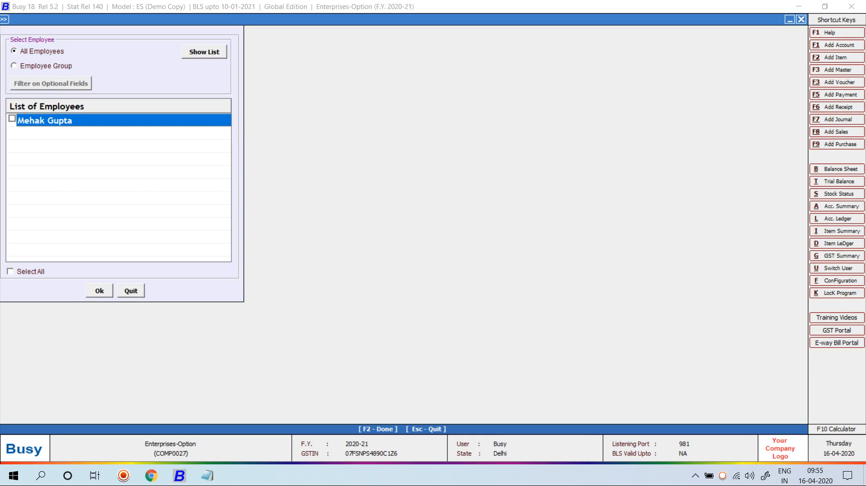
key("F2")
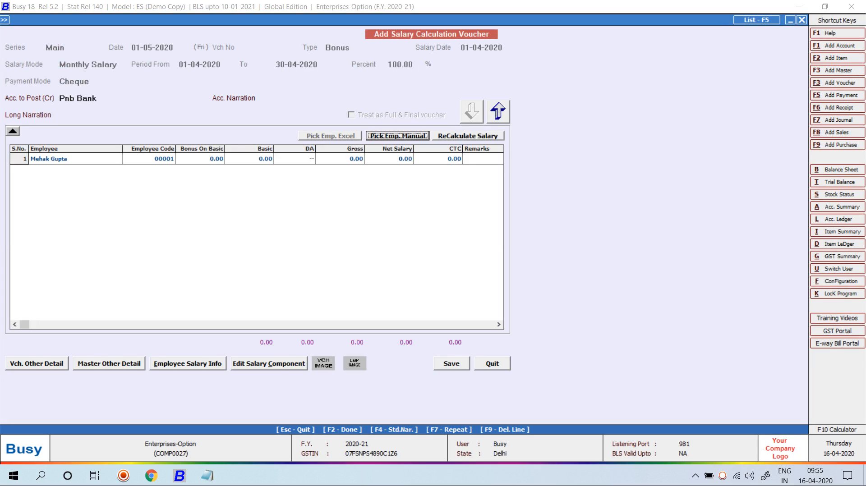
left_click(200, 158)
key("Return")
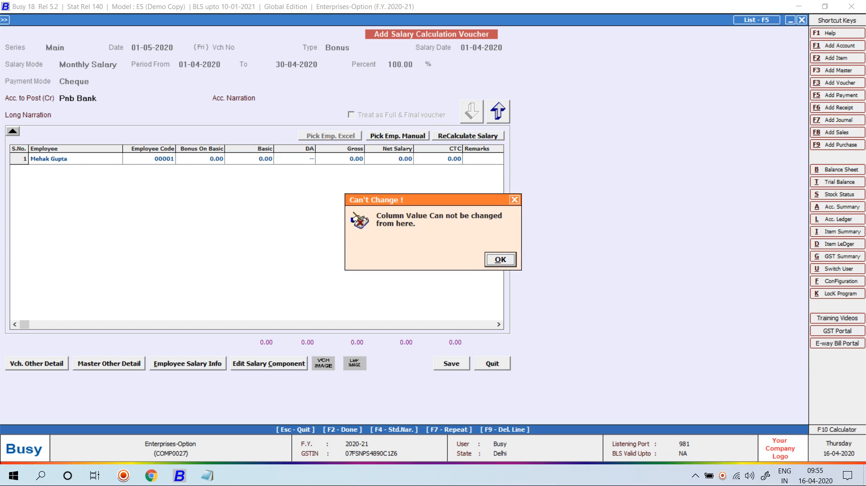
key("Return")
Step: Abandon the bonus voucher unsaved and go to modifying employee masters
left_click(498, 112)
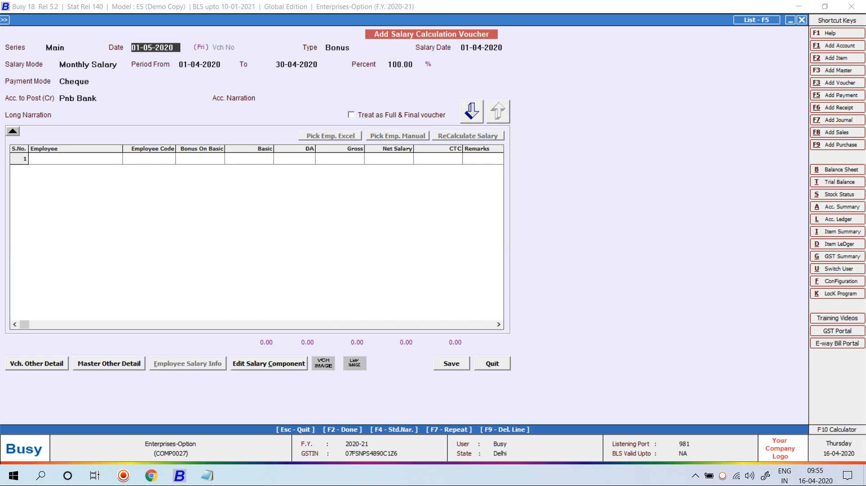
key("Return")
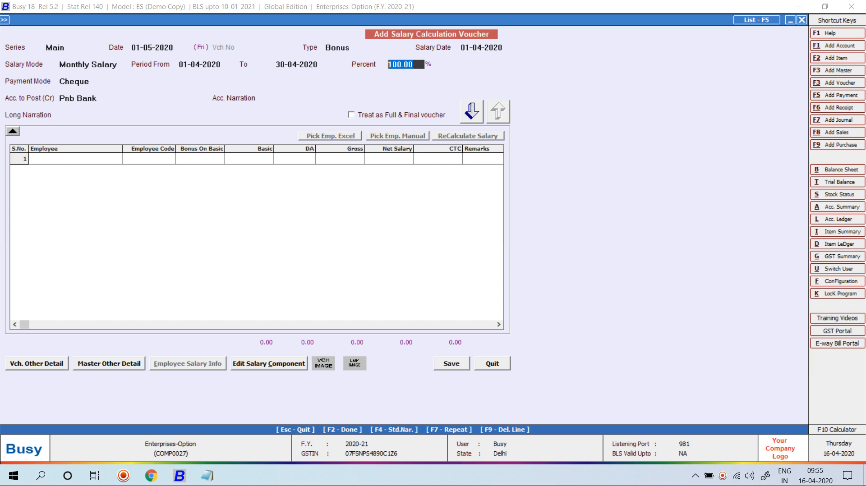
key("Escape")
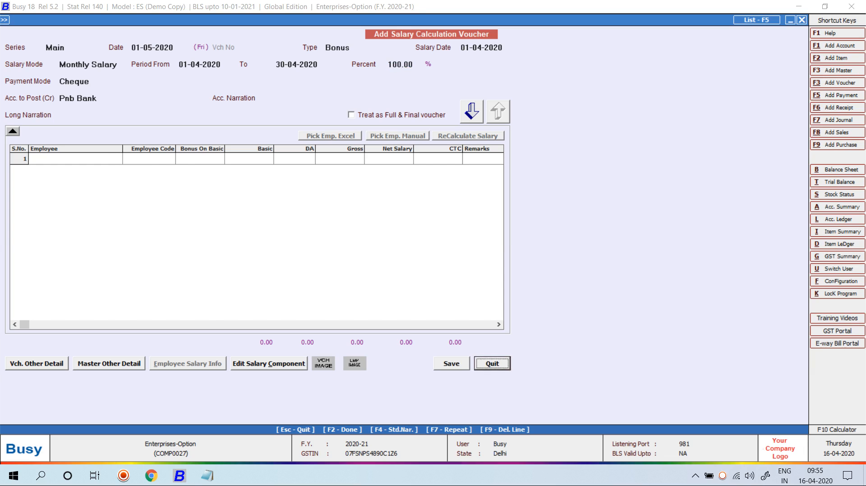
key("Escape")
key("Left")
Step: Open the employee's master record and go to its salary structure
key("Return")
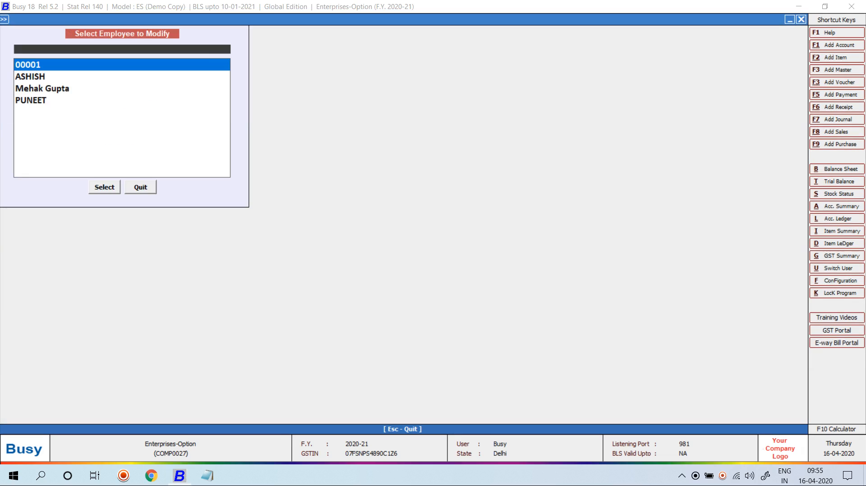
key("Down")
key("Down")
key("Return")
left_click(215, 311)
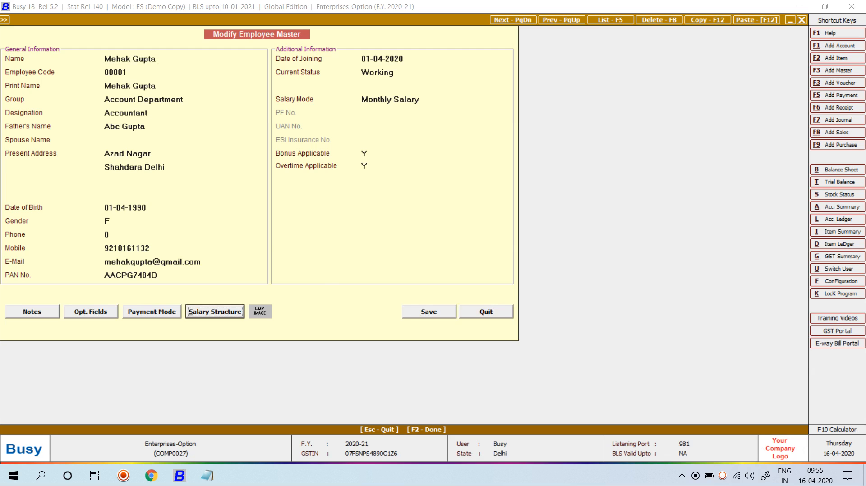
key("Return")
Step: Browse the available salary components in row 3, then exit without changing the structure
left_click(78, 157)
type("b")
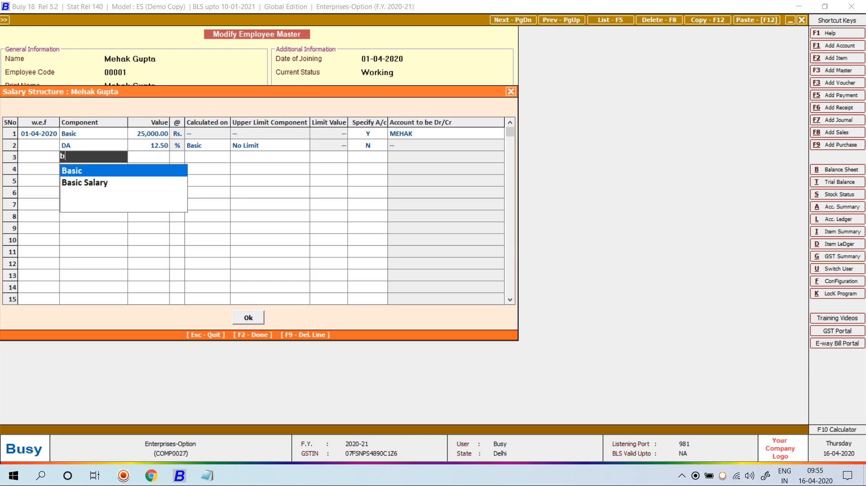
key("BackSpace")
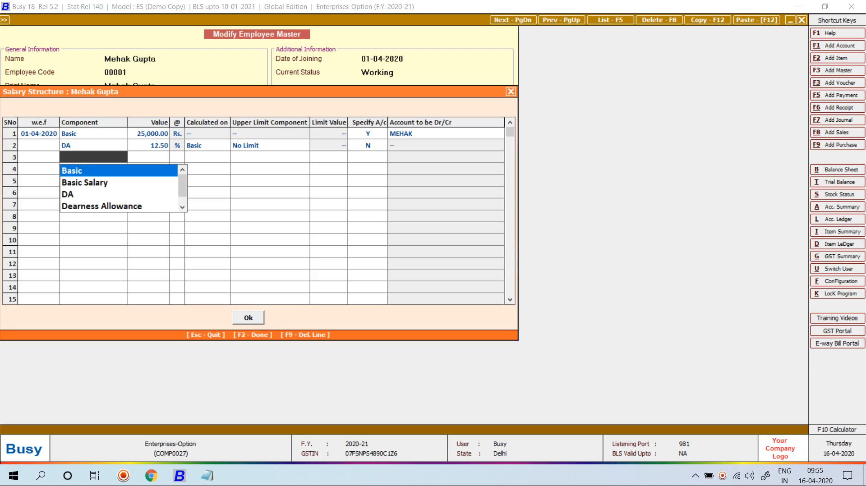
key("Down")
key("Down")
key("Down")
key("Down")
key("Down")
key("Down")
key("Down")
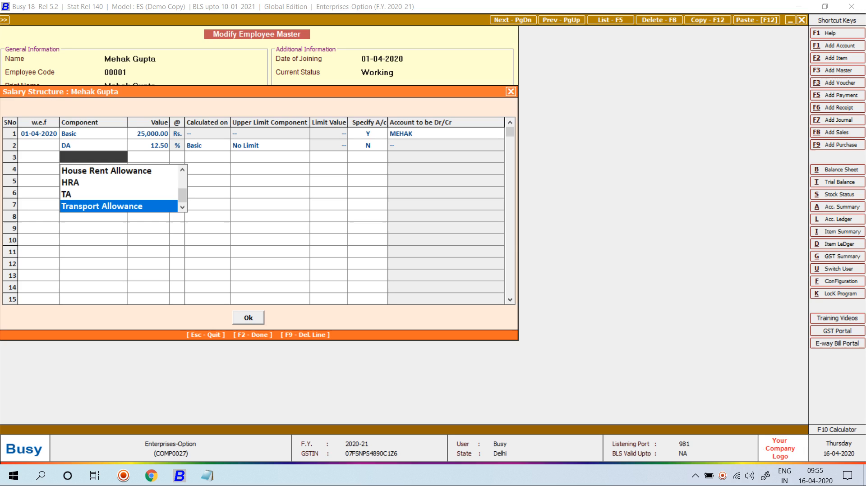
key("Escape")
key("Escape")
key("Return")
key("Escape")
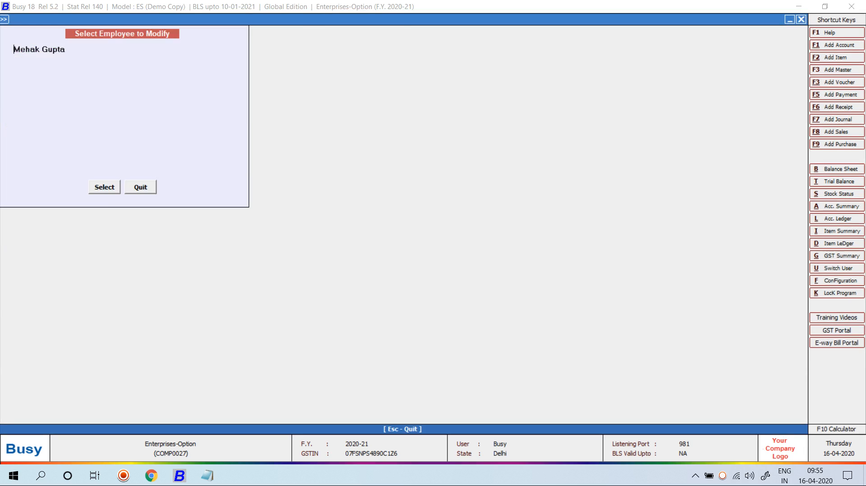
key("Escape")
Step: Look over the salary component list, then start a new salary calculation voucher
key("Down")
key("Down")
key("Down")
key("Return")
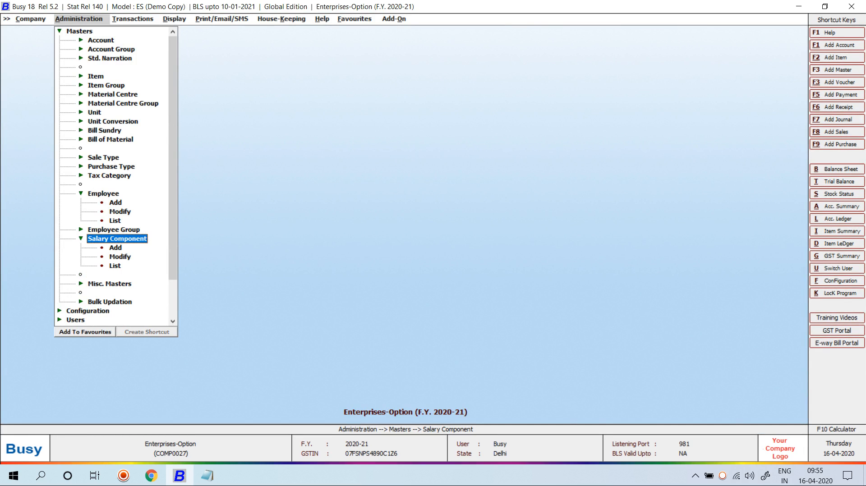
key("Down")
key("Down")
key("Return")
key("Escape")
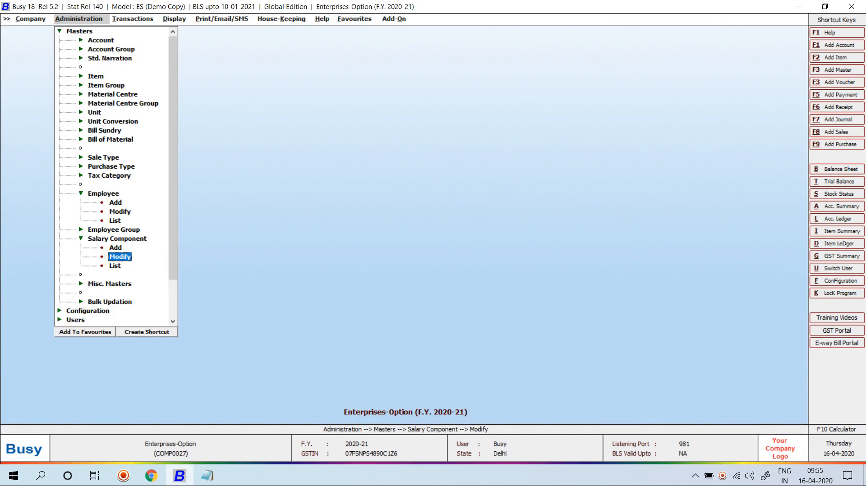
key("Escape")
key("Escape")
key("Right")
key("Return")
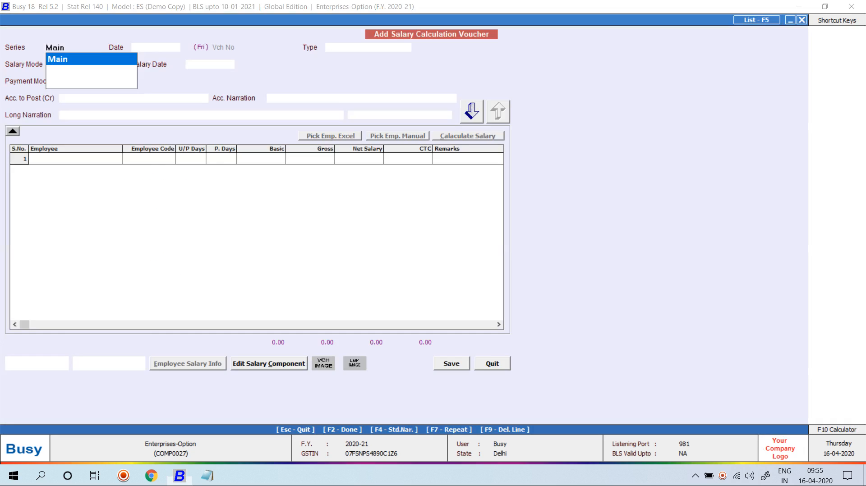
Step: Start a Main-series Bonus voucher dated 01-05-2020 for 01-04-2020 to 30-04-2020 at 100%
key("Return")
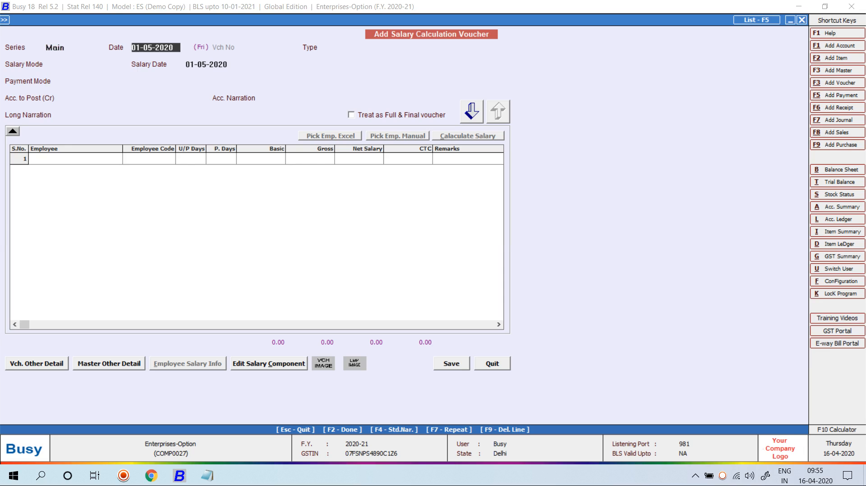
key("Return")
key("Down")
key("Return")
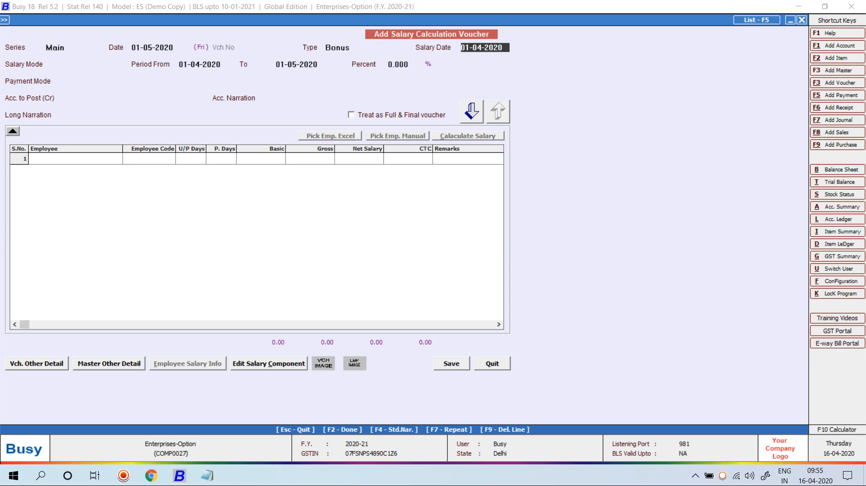
type("1-5")
key("Return")
key("Return")
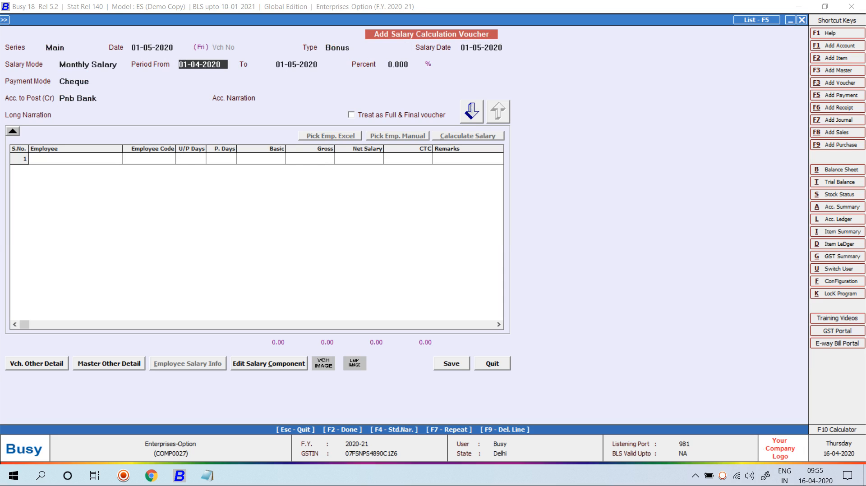
type("1-04")
key("Return")
type("3")
key("Return")
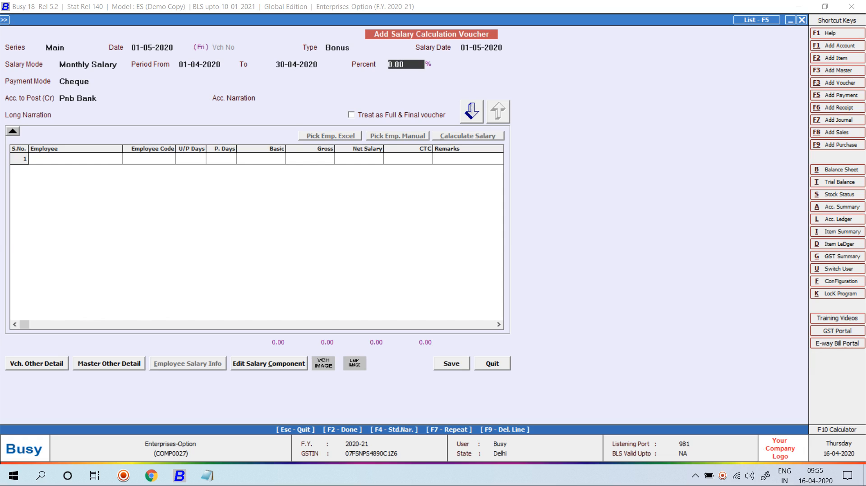
type("100")
key("Return")
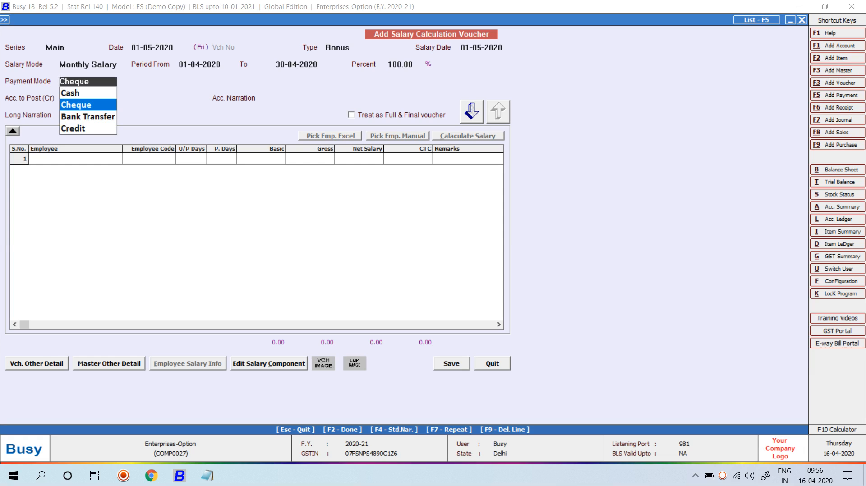
Step: Keep Cheque payment from Pnb Bank, add the employee, then clear the percent value
key("Return")
key("Return")
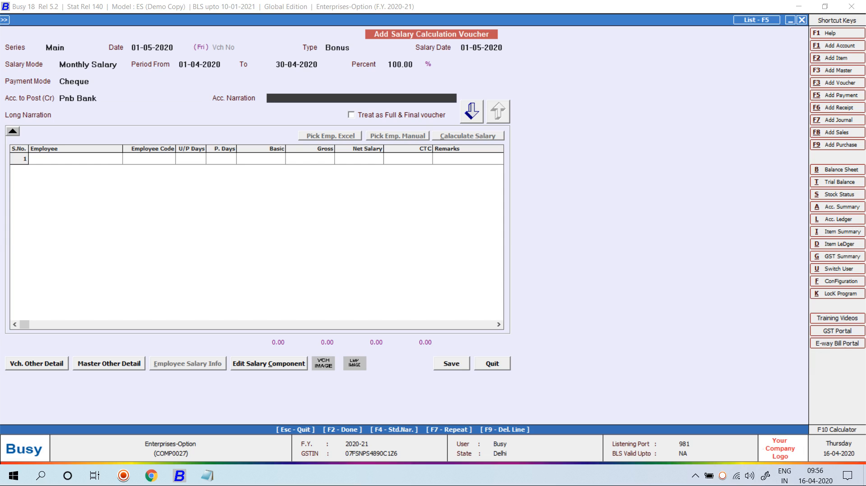
key("Return")
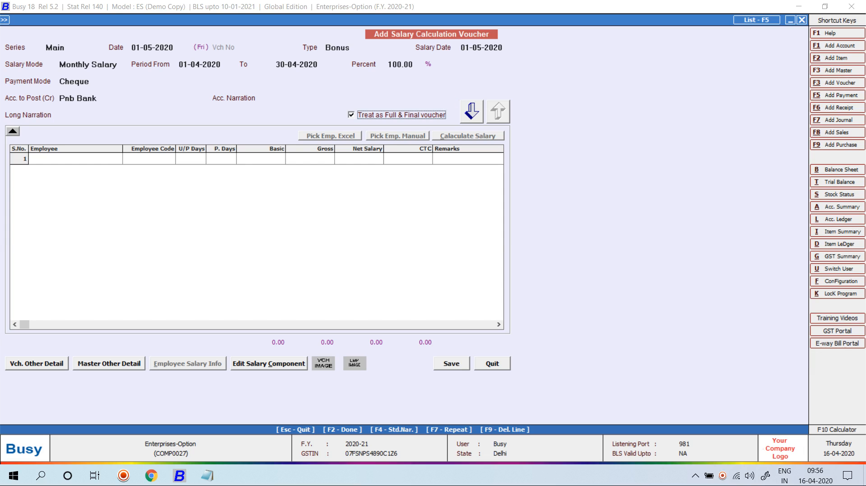
key("Return")
key("Return")
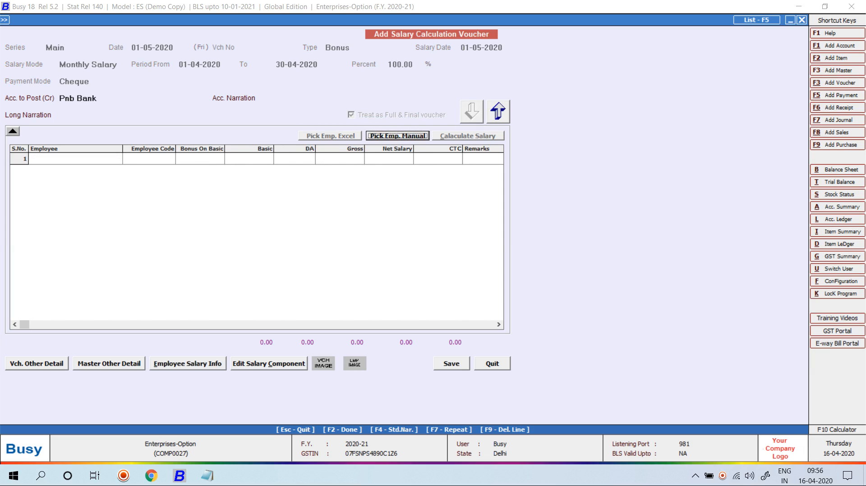
key("Return")
key("Return")
key("Return")
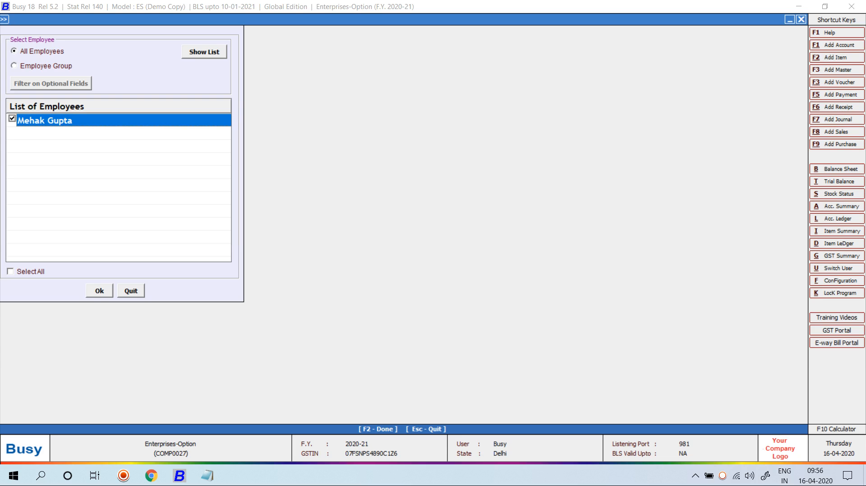
key("F2")
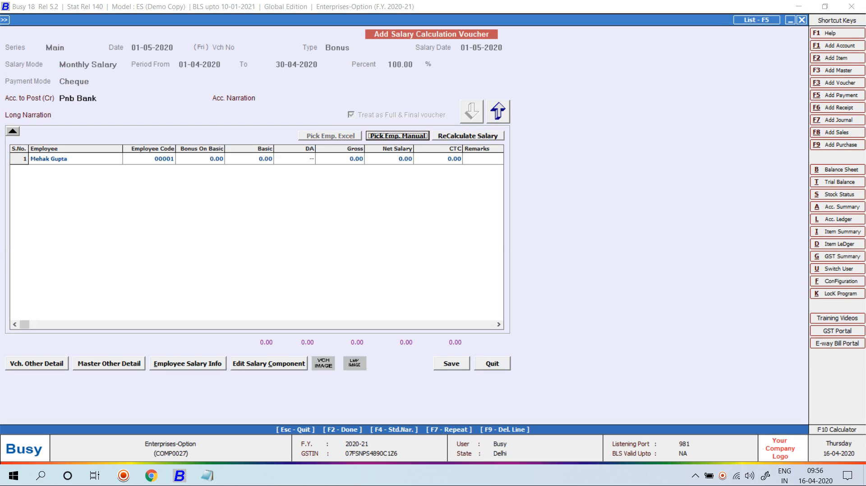
left_click(498, 112)
left_click(398, 64)
key("BackSpace")
key("BackSpace")
key("BackSpace")
key("BackSpace")
key("BackSpace")
key("BackSpace")
Step: Re-enter 100 percent and set the salary date to 01-04-2020
type("100")
key("Return")
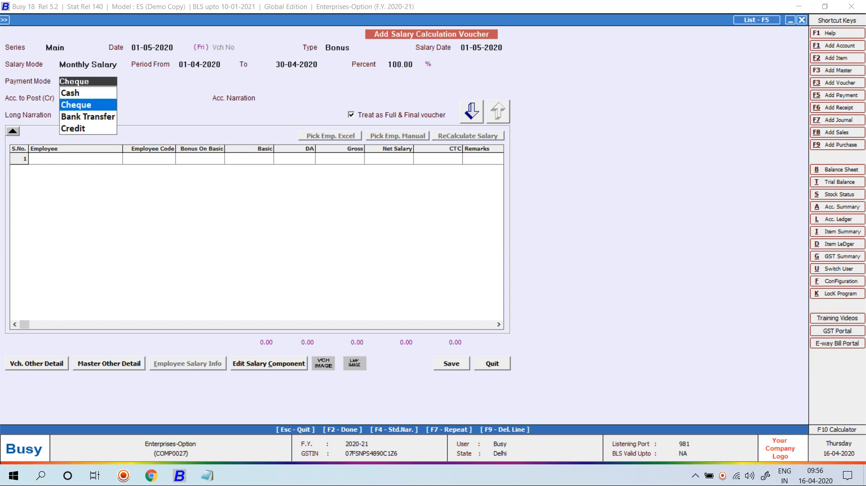
key("Escape")
key("Escape")
key("Escape")
key("Escape")
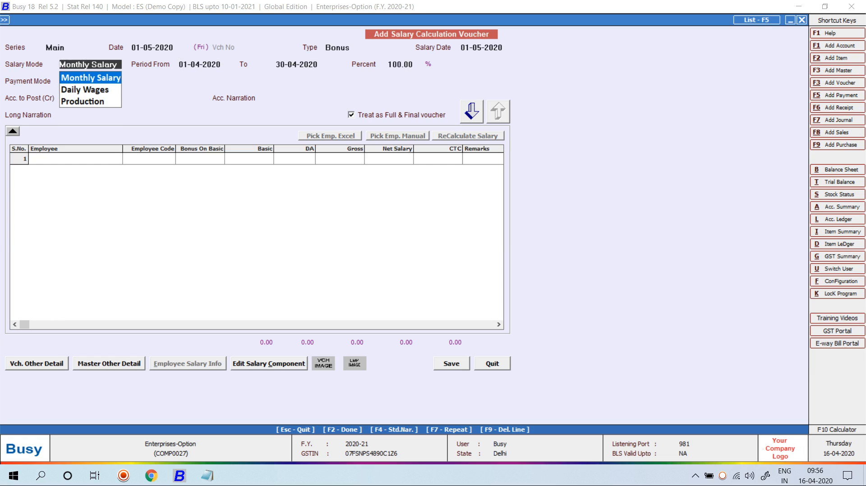
key("Escape")
type("1-4")
key("Return")
Step: Add the employee to the voucher grid through manual picking
key("F2")
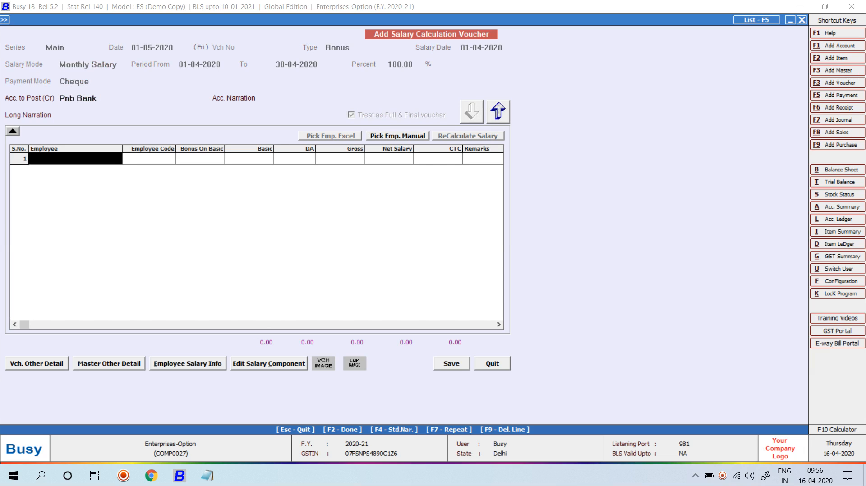
key("Escape")
key("Return")
key("Return")
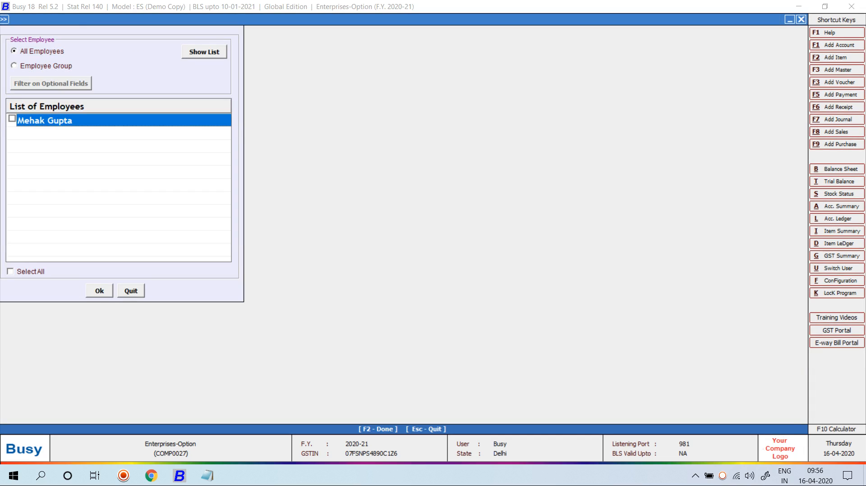
key("F2")
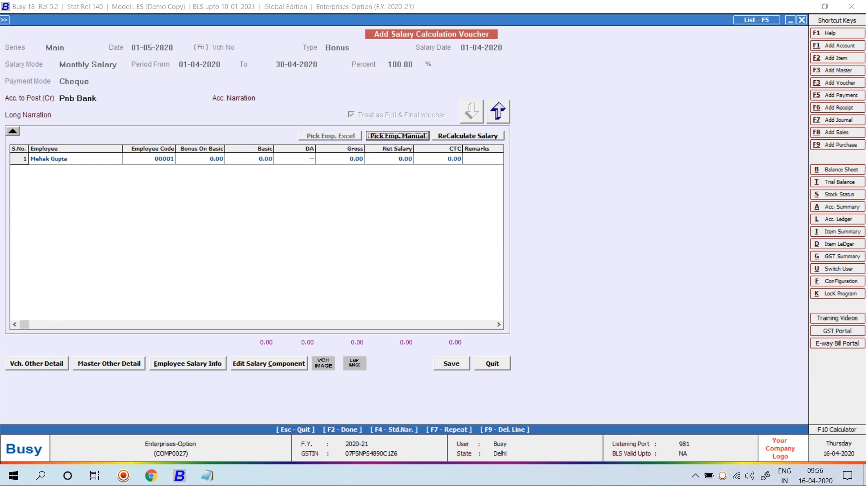
left_click(97, 98)
Step: Save the bonus voucher, untick Full & Final on the next one, then abandon it
key("F2")
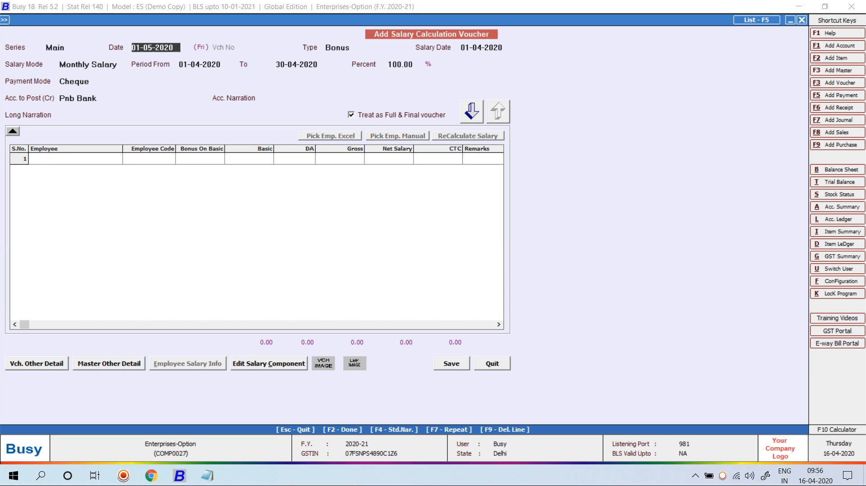
key("Return")
key("Return")
key("Return")
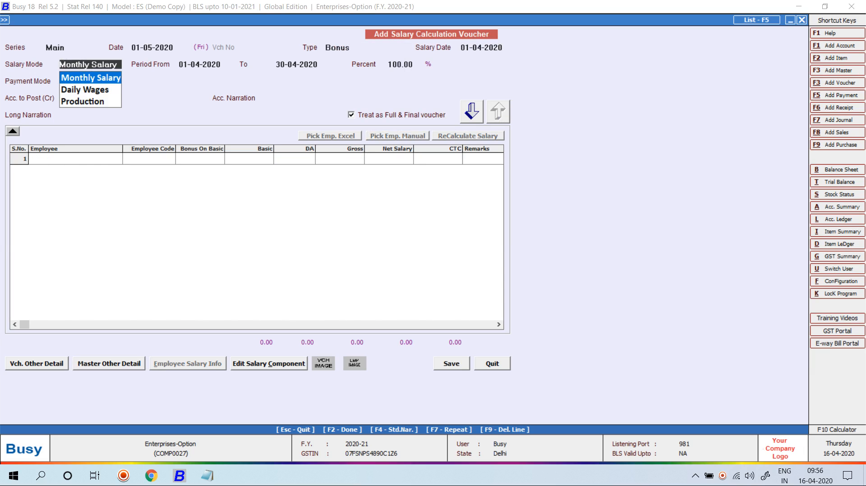
key("Return")
key("Return")
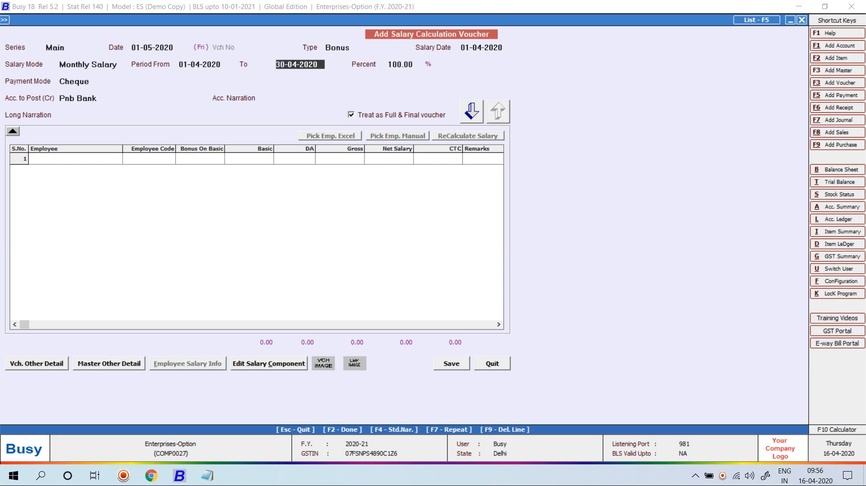
key("Return")
key("space")
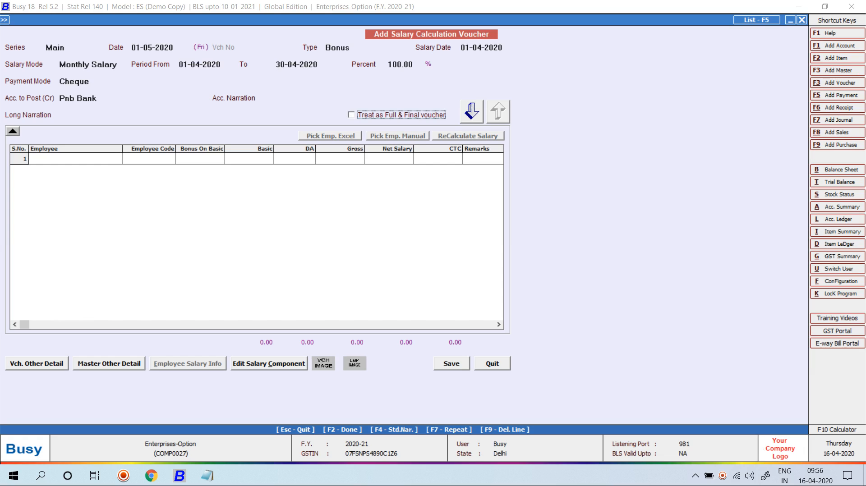
key("Escape")
Step: Quit the unfinished voucher and start a new Salary voucher dated 01-05-2020
key("Return")
key("Return")
key("Return")
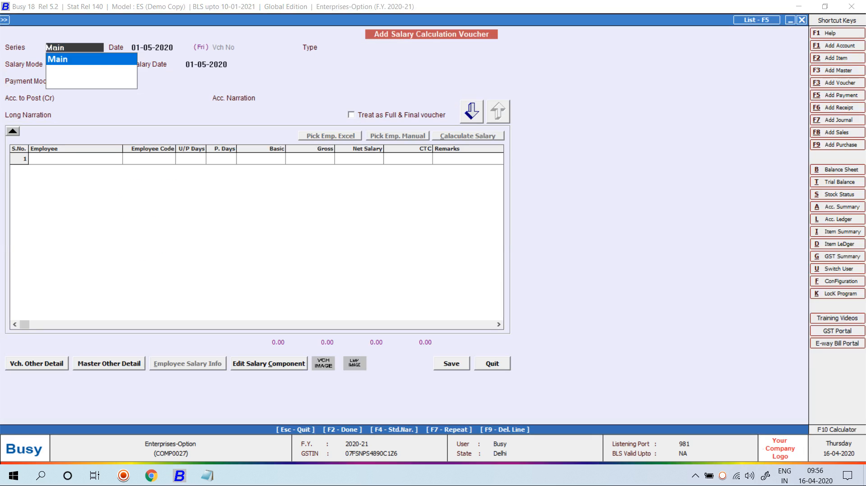
type("1-5")
key("Return")
key("Return")
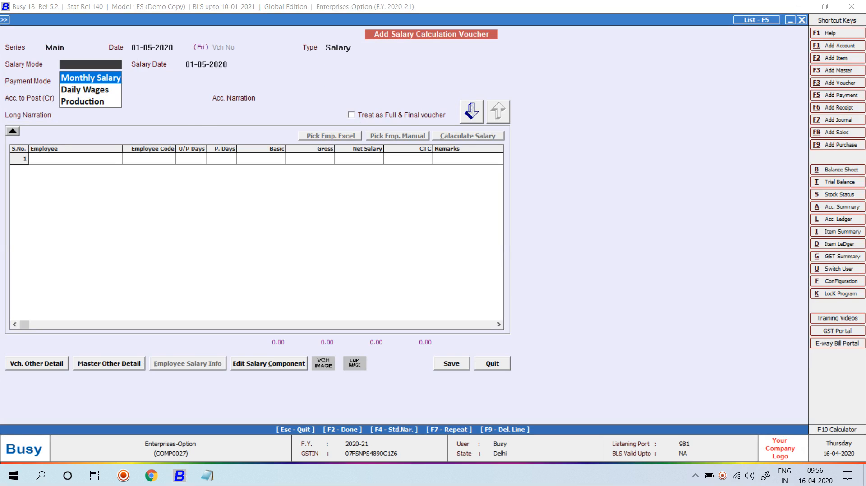
key("Return")
key("Return")
key("Return")
key("Return")
key("Return")
key("Return")
key("Return")
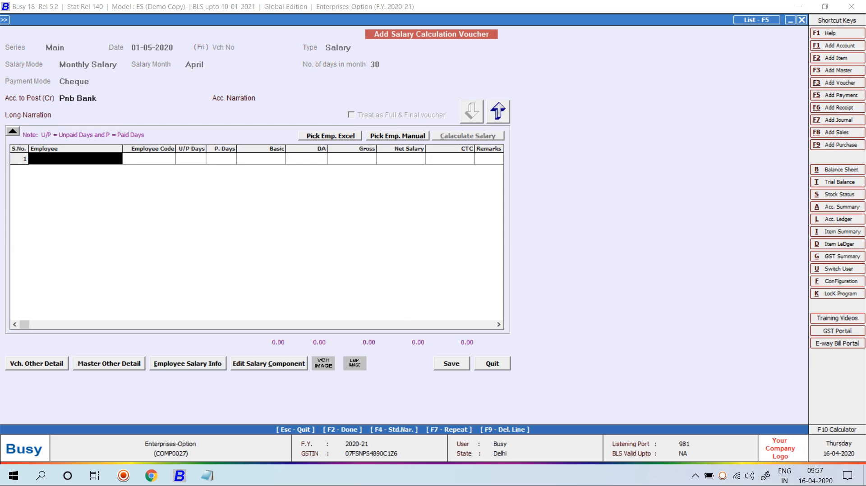
Step: Add the employee and save the April salary (gross 28,125.00) without printing a pay slip
left_click(397, 136)
key("Return")
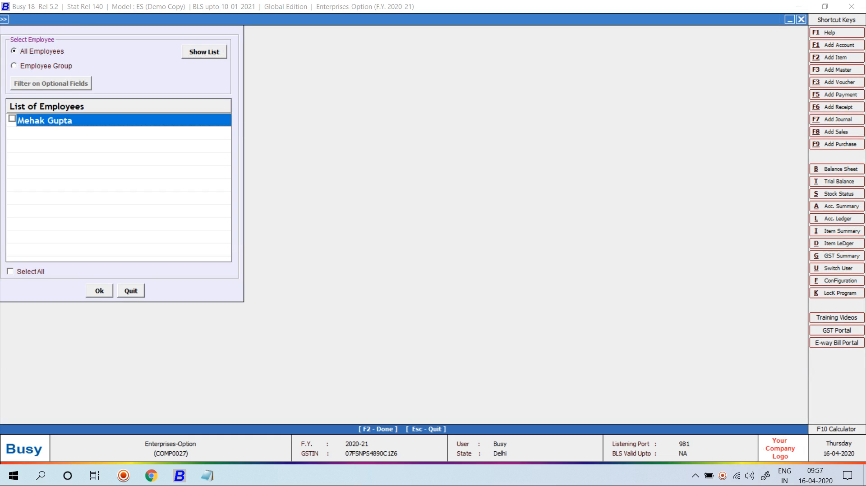
key("F2")
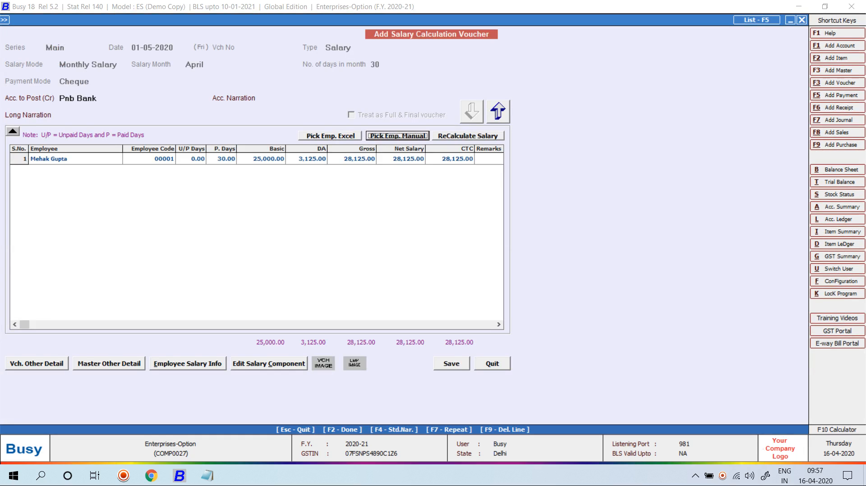
key("F2")
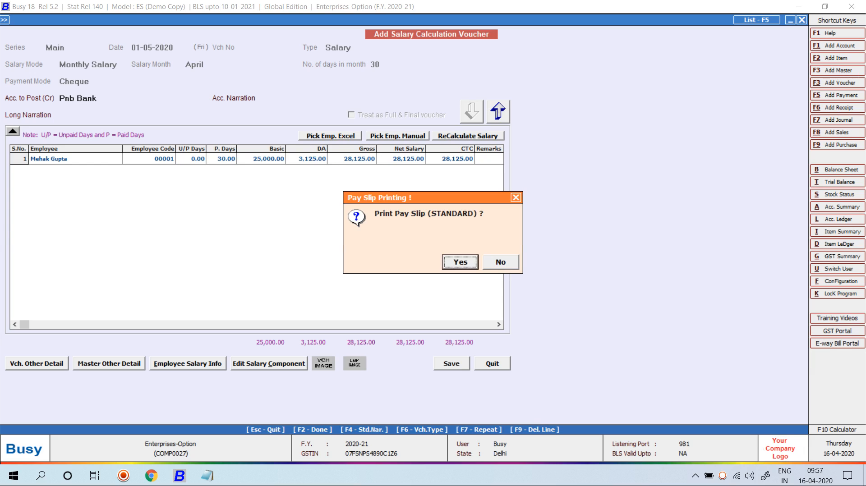
key("Right")
key("Return")
Step: Make the new voucher a Bonus type on Monthly Salary with period ending 30-04-2020
key("Return")
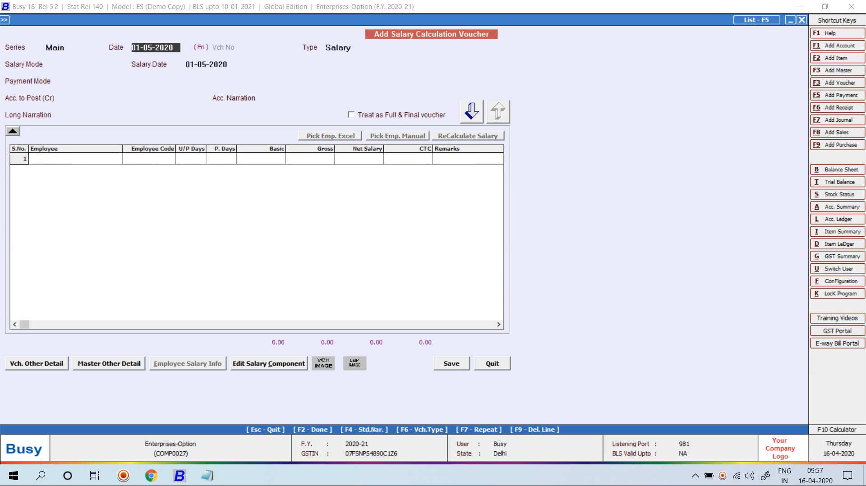
key("Return")
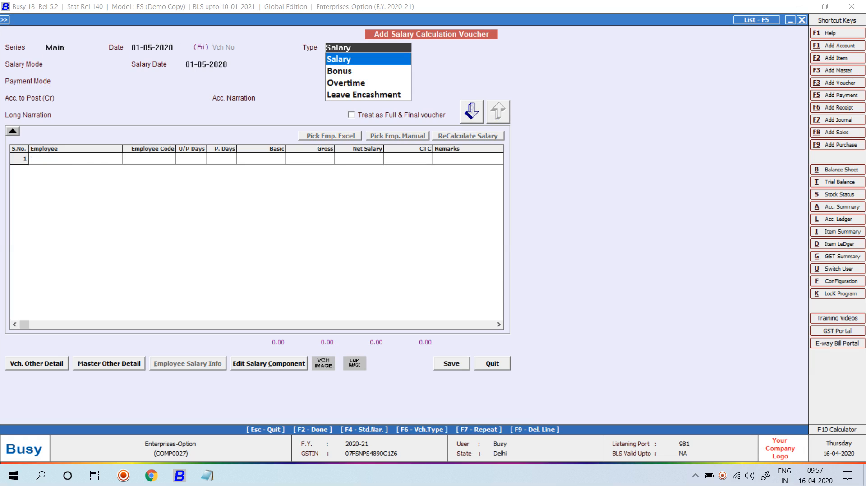
key("Down")
key("Return")
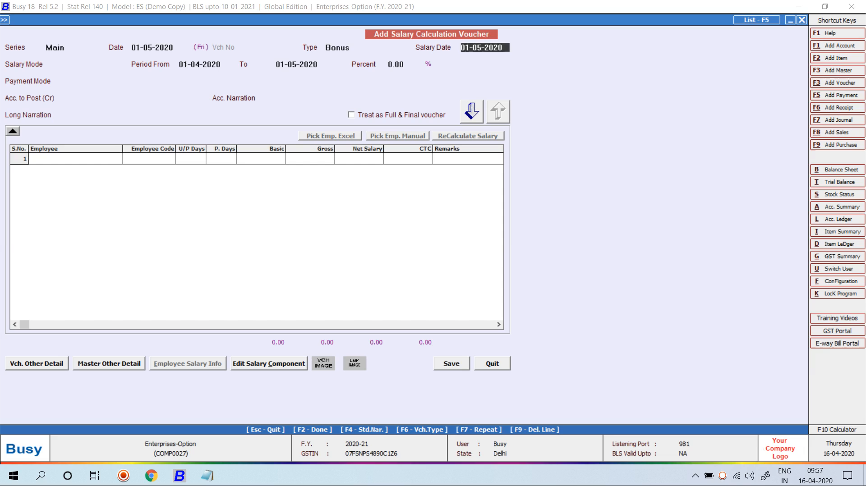
key("Return")
key("Return")
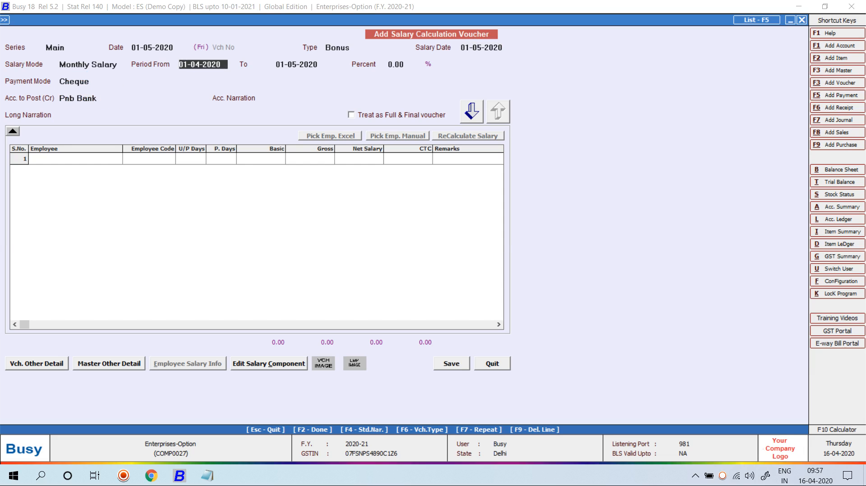
key("Return")
type("30-4")
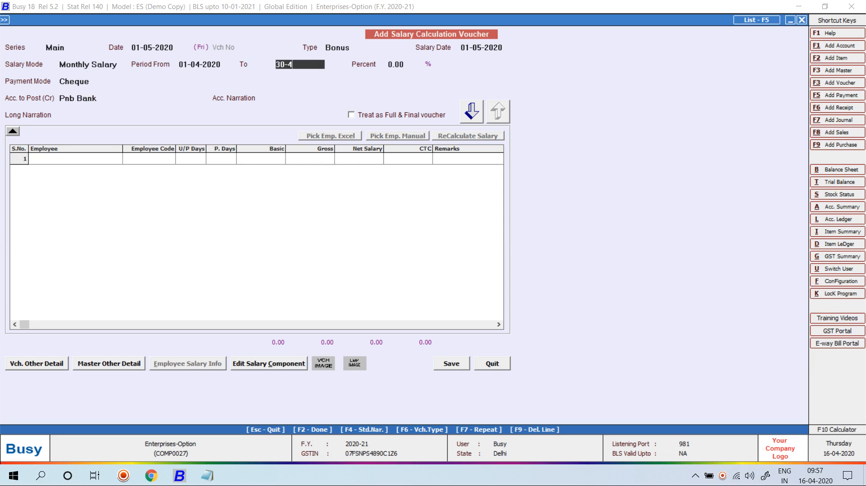
key("Return")
Step: Set the bonus to 100% and open the manual employee list
type("100")
key("Return")
key("Return")
key("Return")
key("Return")
key("Return")
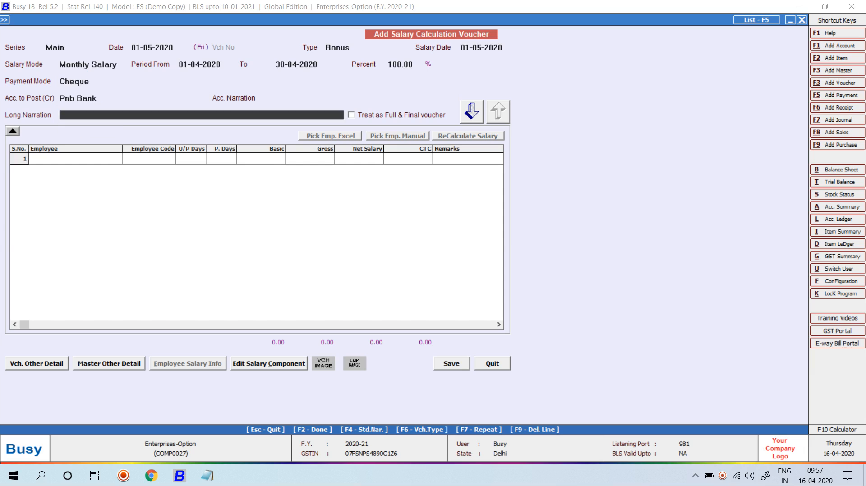
key("Return")
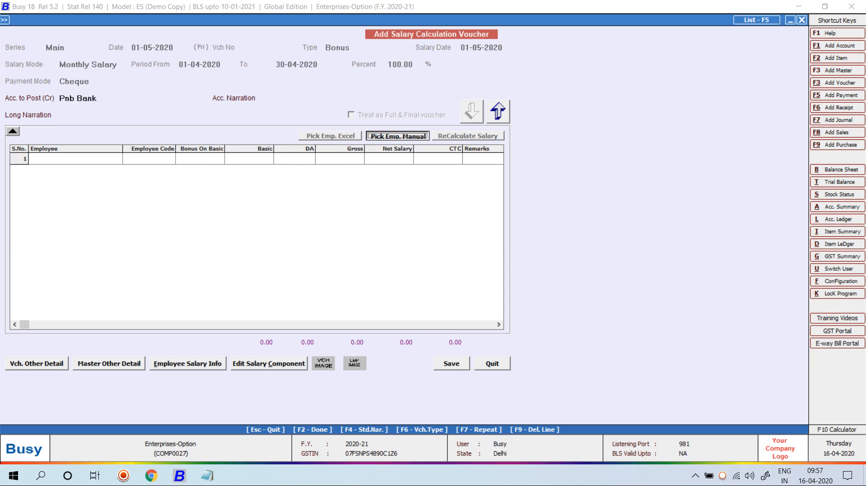
key("Return")
key("Return")
key("Return")
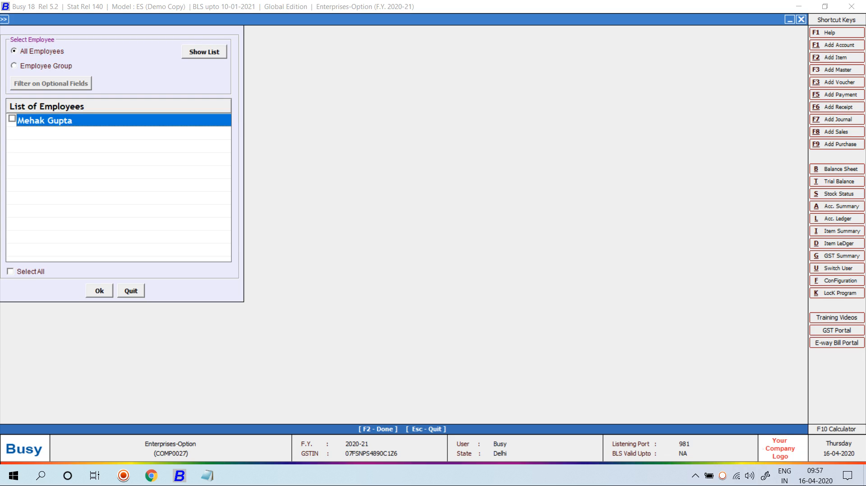
key("Return")
key("Return")
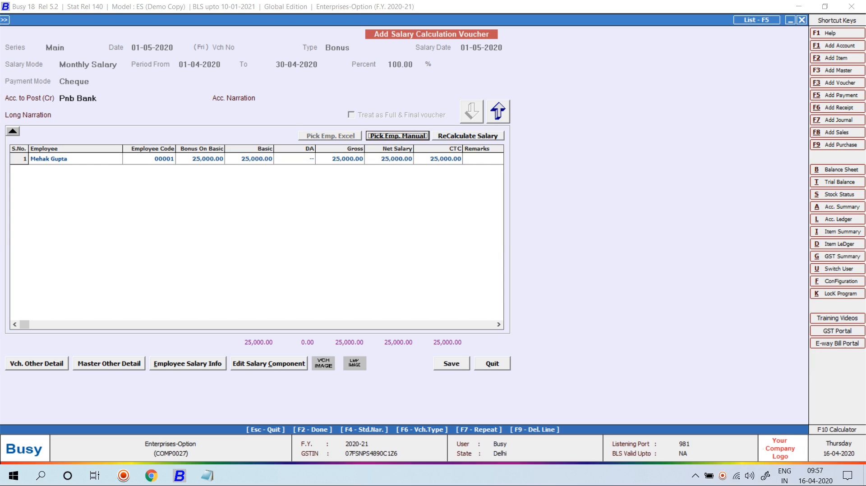
Step: Save the 100% bonus voucher and set the next one's percent to 50
key("F2")
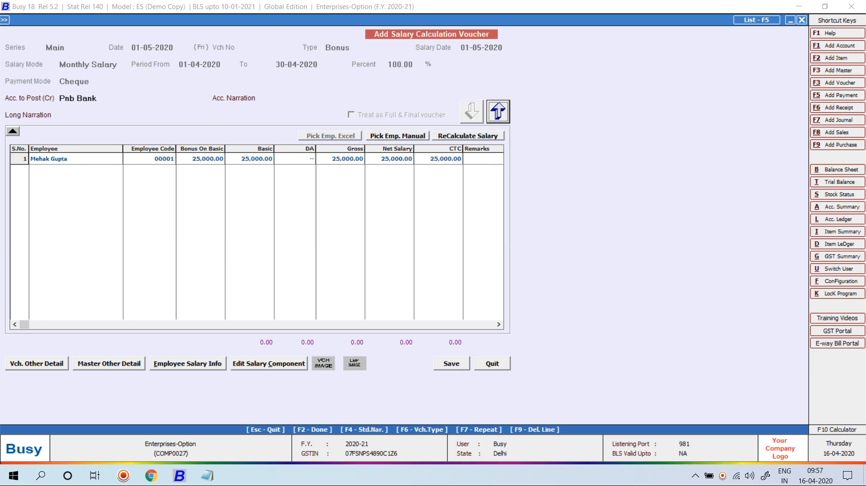
double_click(400, 65)
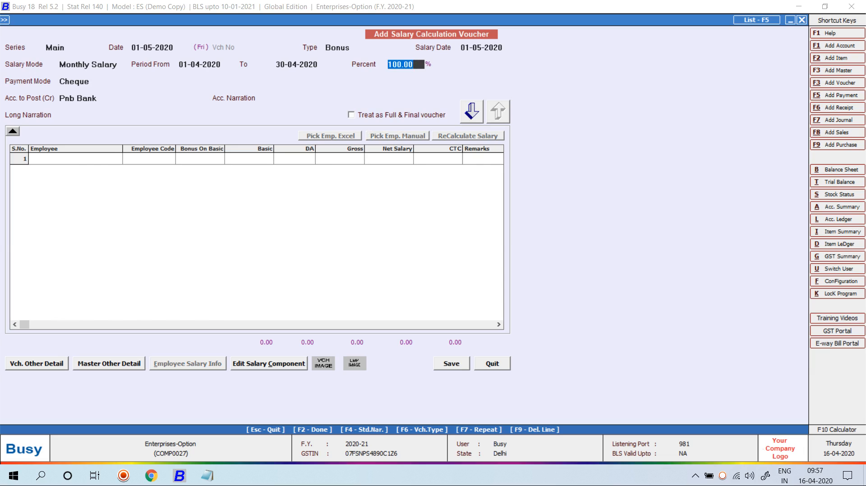
type("50")
key("Return")
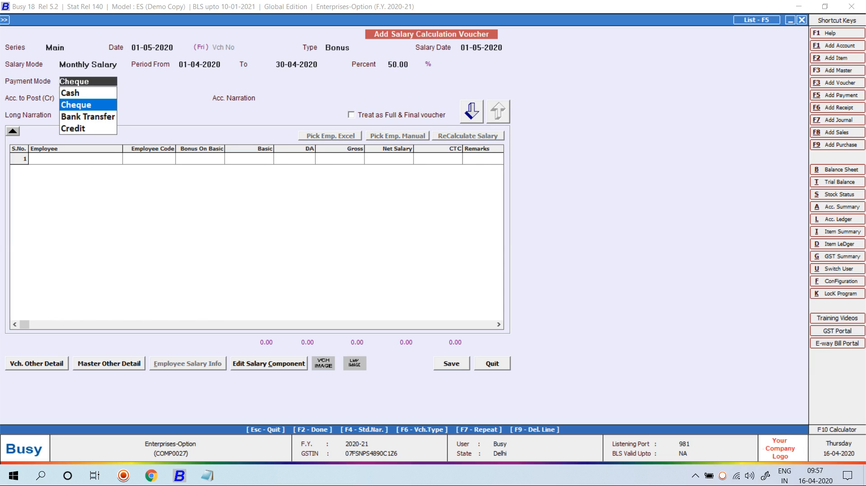
Step: Keep Cheque, add the employee, and save the 50% bonus voucher with net 12,500.00
left_click(472, 111)
left_click(397, 135)
key("Return")
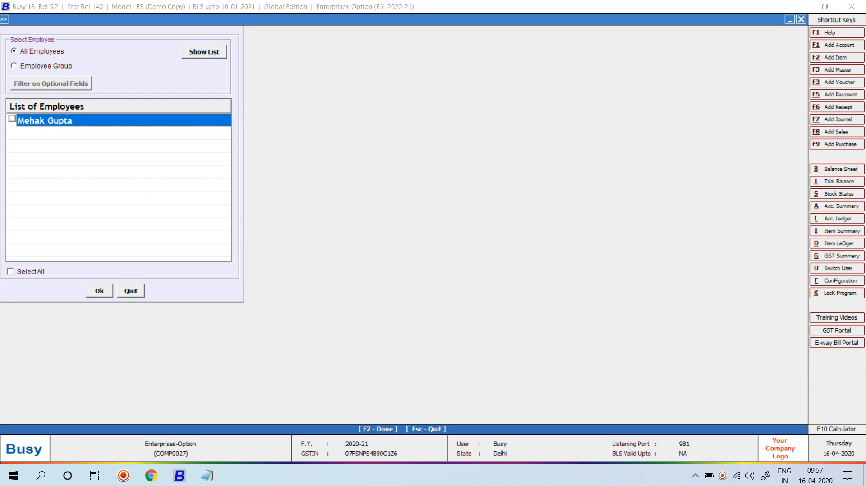
key("F2")
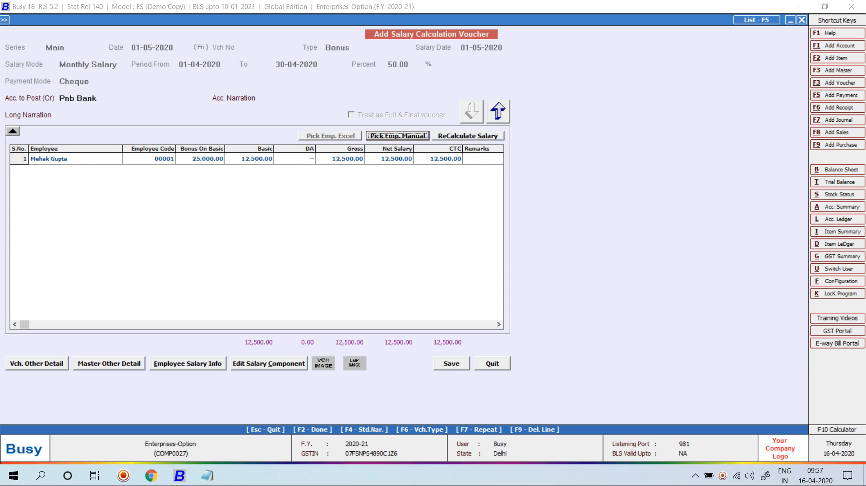
key("F2")
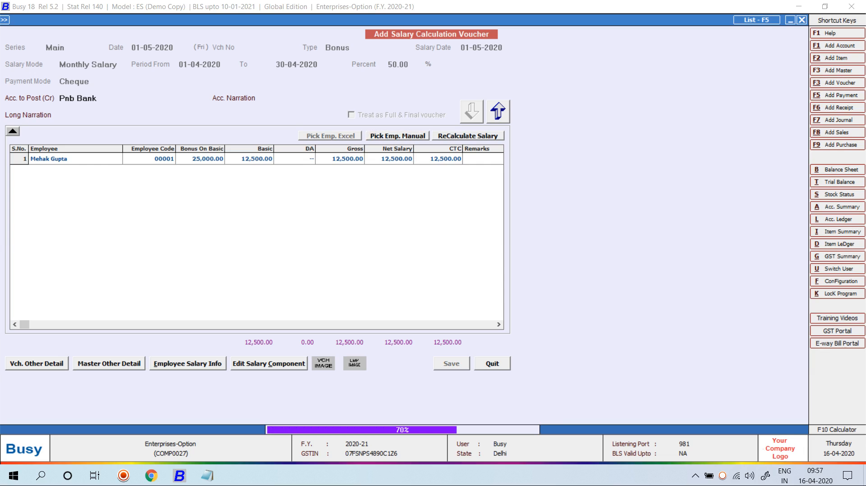
Step: Preview the STANDARD pay slip for the 50% bonus, net Rs. 12,500.00, then close it
key("Return")
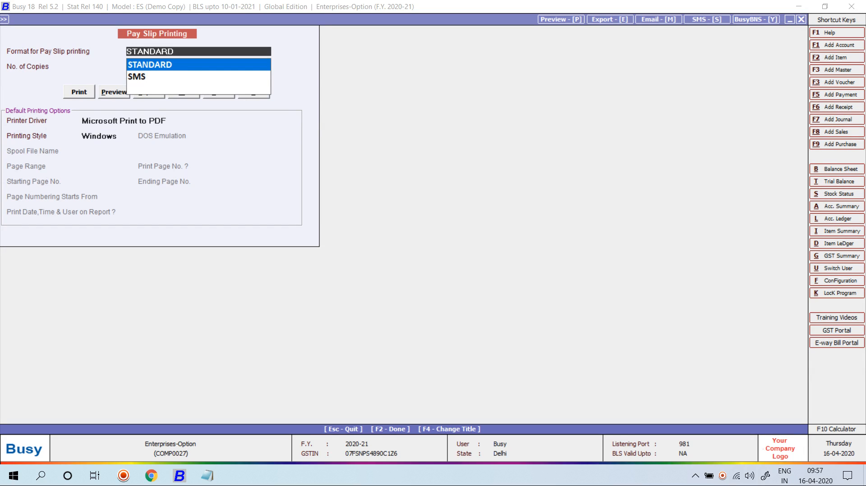
key("alt+p")
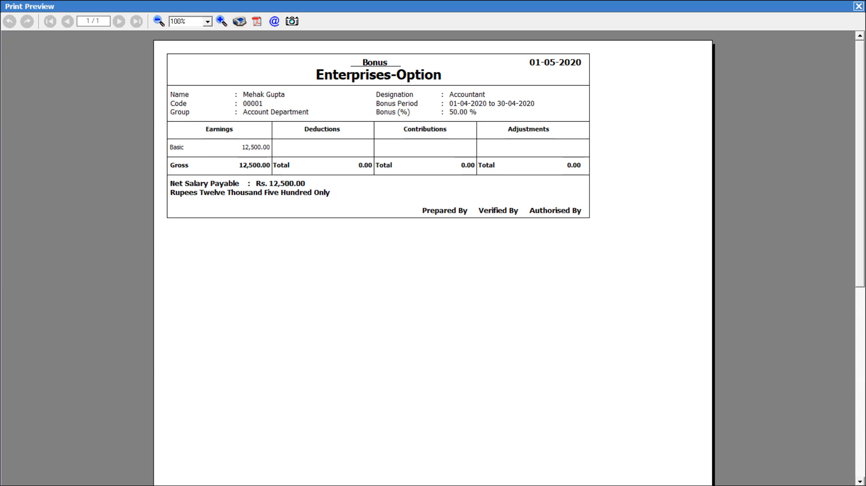
key("Escape")
key("Escape")
key("Escape")
Step: List the saved salary calculation vouchers, select all three, then cancel their deletion
key("Up")
key("Down")
key("Down")
key("Down")
key("Return")
key("Escape")
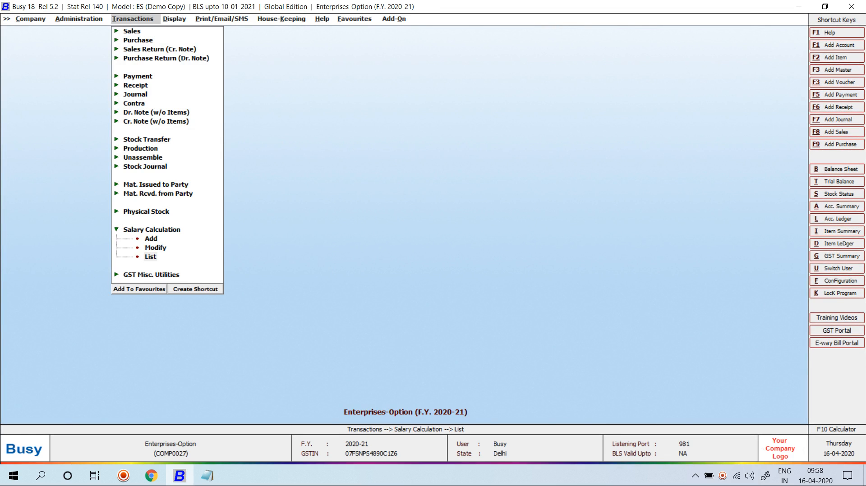
key("Return")
key("Return")
key("Return")
key("Return")
key("Return")
key("Return")
key("Return")
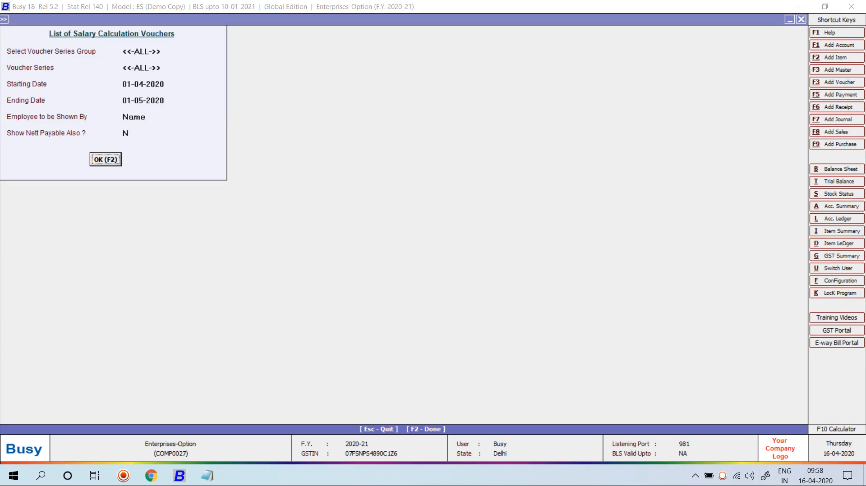
key("F2")
key("shift+Down")
key("shift+Down")
key("Delete")
key("Return")
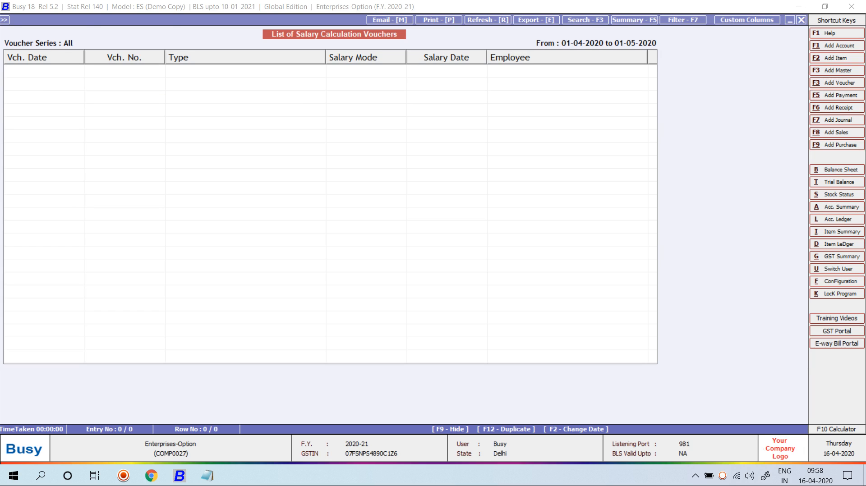
key("Escape")
key("Escape")
key("Escape")
Step: Go to Administration > Configuration > Enterprise Features and its Payroll Configuration
key("Left")
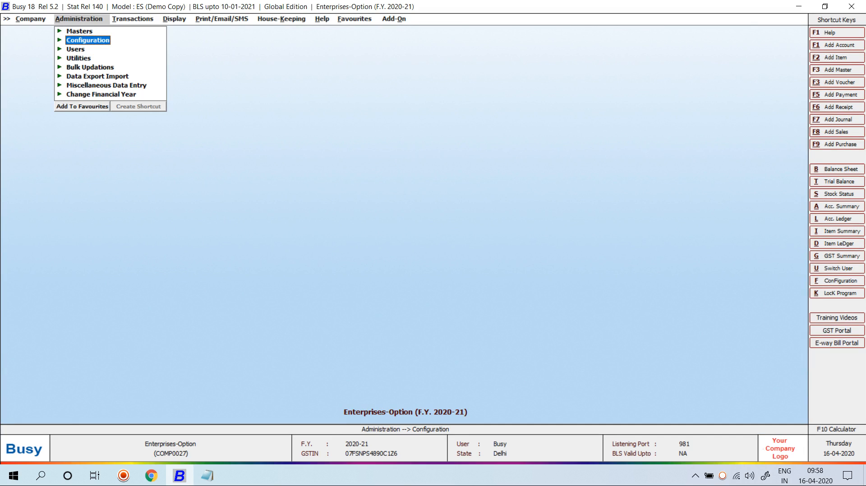
key("Return")
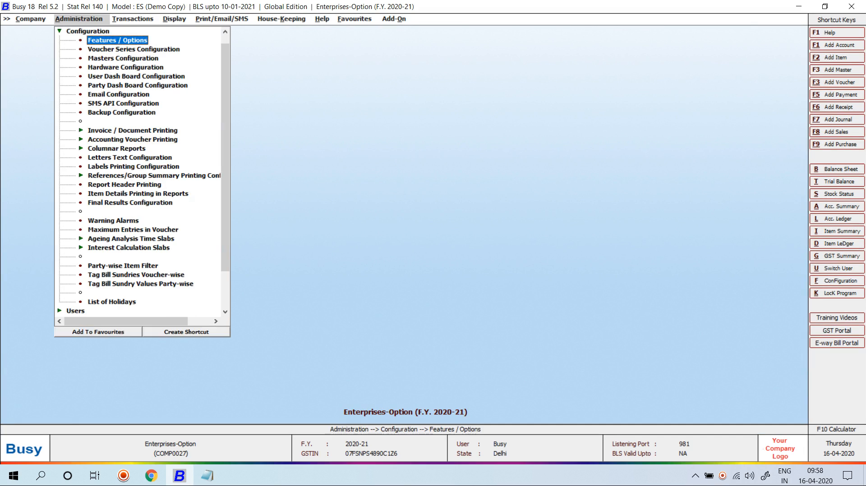
key("Return")
key("Down")
key("Down")
key("Down")
key("Down")
key("Down")
key("Down")
key("Down")
key("Down")
key("Down")
key("Down")
key("Down")
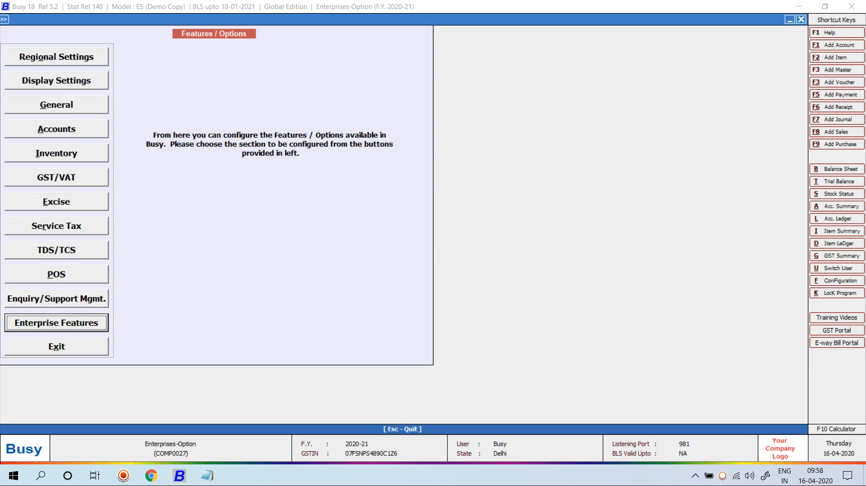
key("Return")
left_click(440, 194)
key("Return")
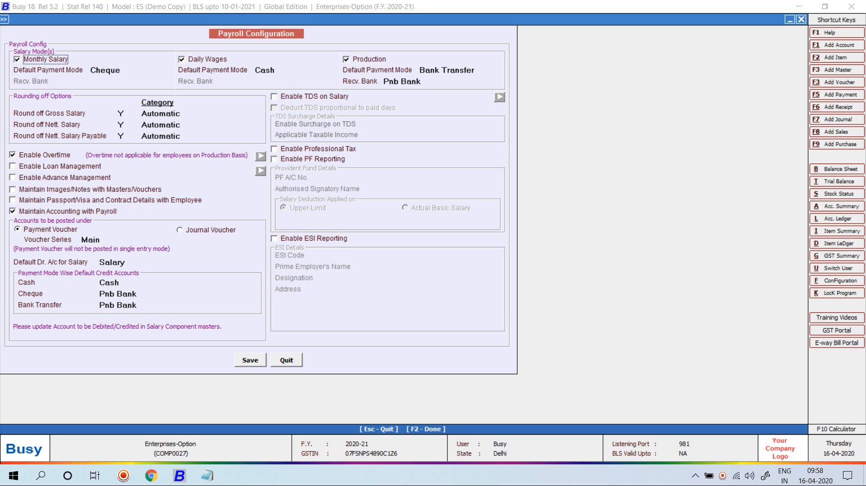
Step: Enable Loan and Advance Management, save both settings pages, and close the features window
left_click(13, 167)
key("Return")
left_click(13, 177)
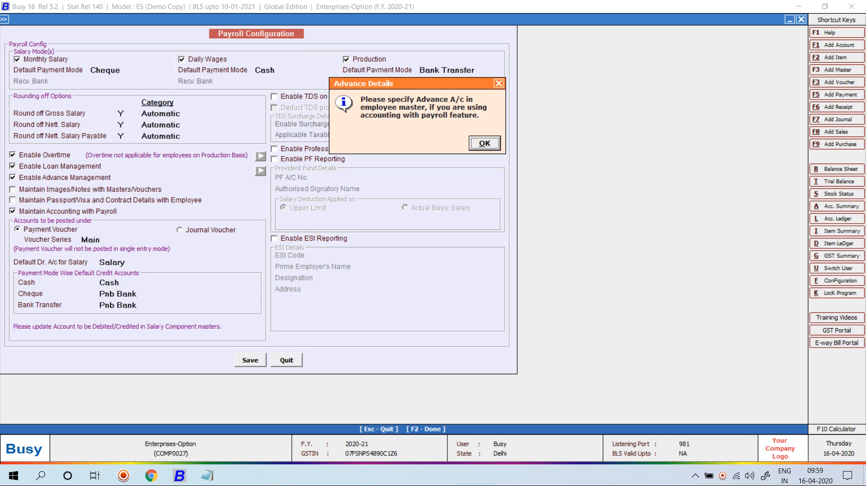
key("Return")
key("F2")
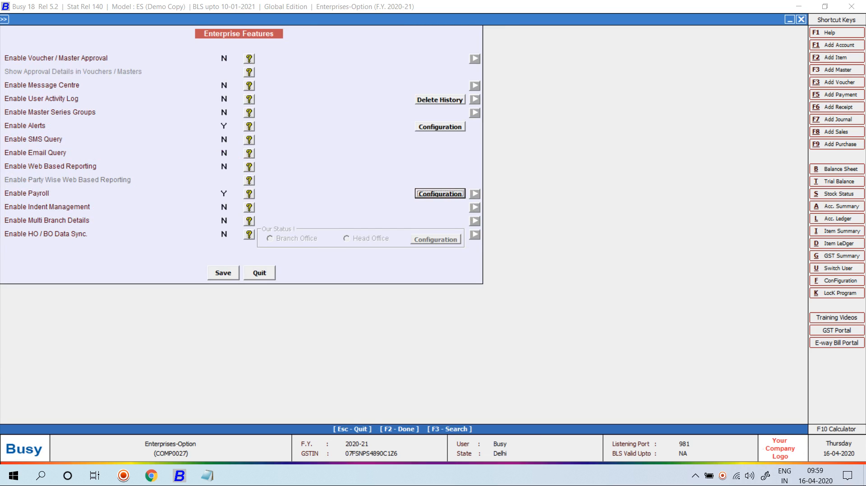
key("F2")
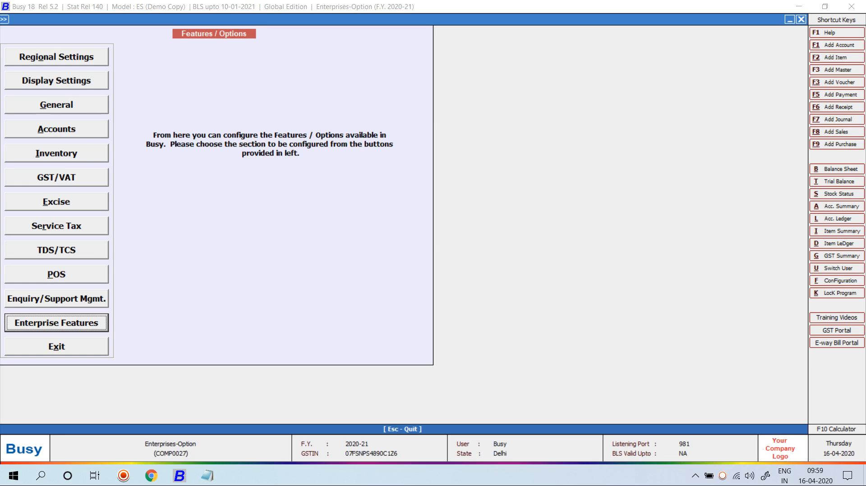
key("Escape")
key("Escape")
Step: Create the employee's loan account under Loans & Advances (Asset) with Bill By Bill set to N
key("Up")
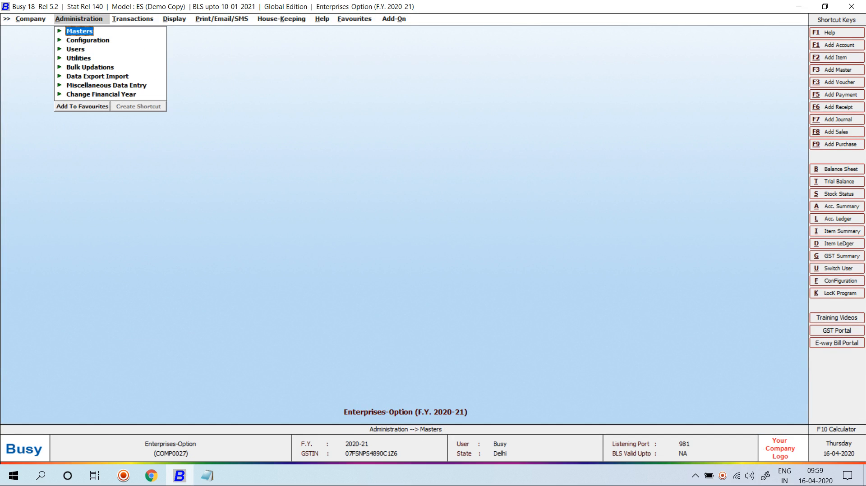
key("Return")
key("Return")
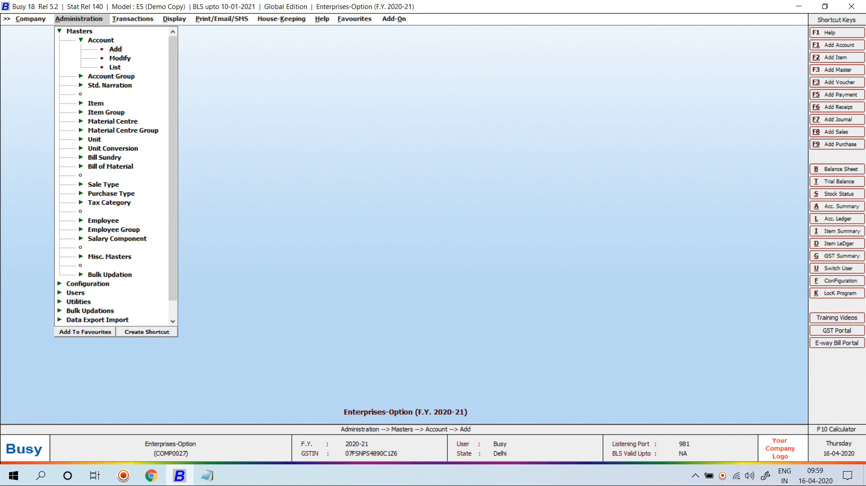
key("Return")
type("MEHAK")
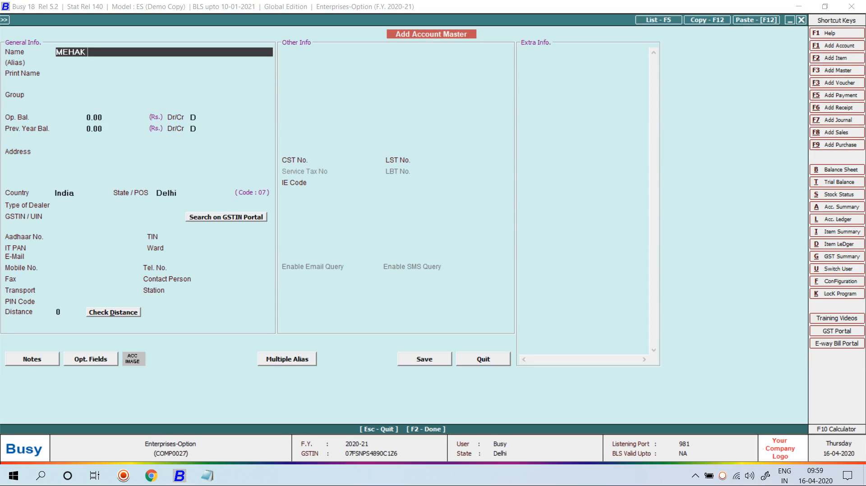
type(" LOAN")
key("Return")
key("Return")
key("Return")
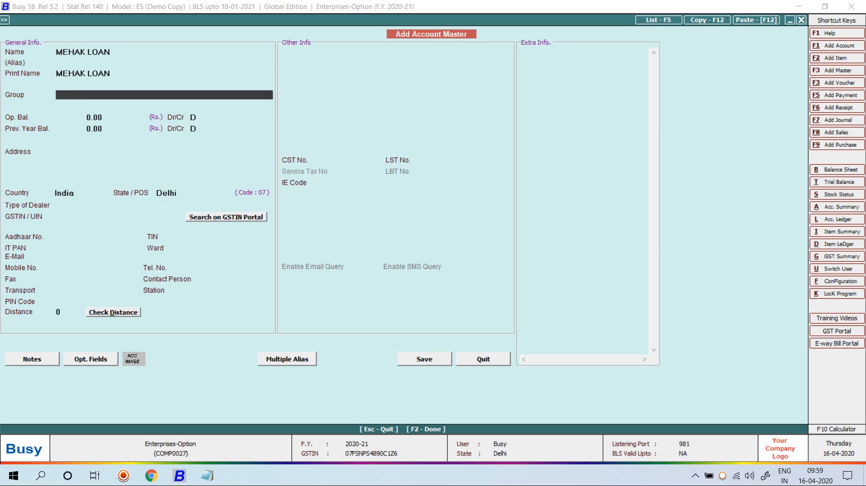
type("ASS")
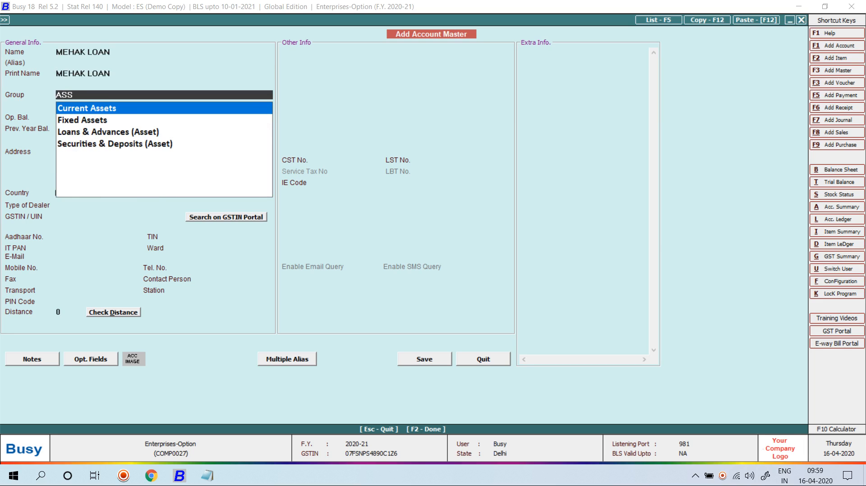
key("Down")
key("Down")
key("Return")
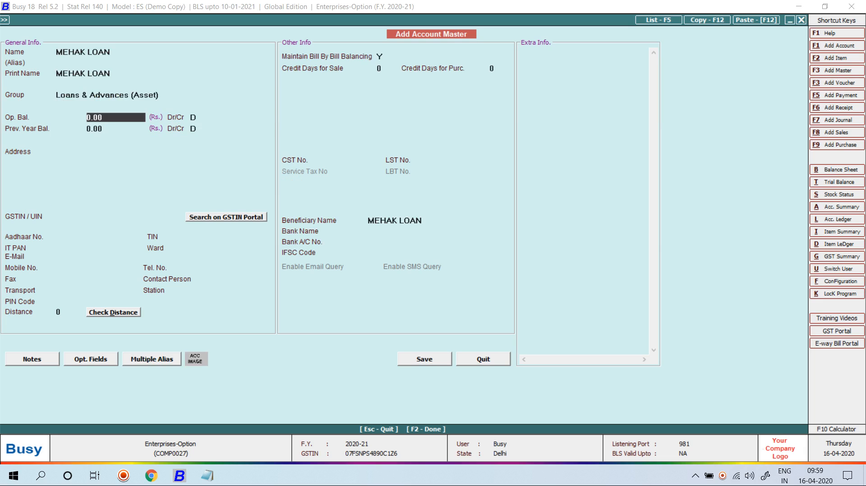
key("Return")
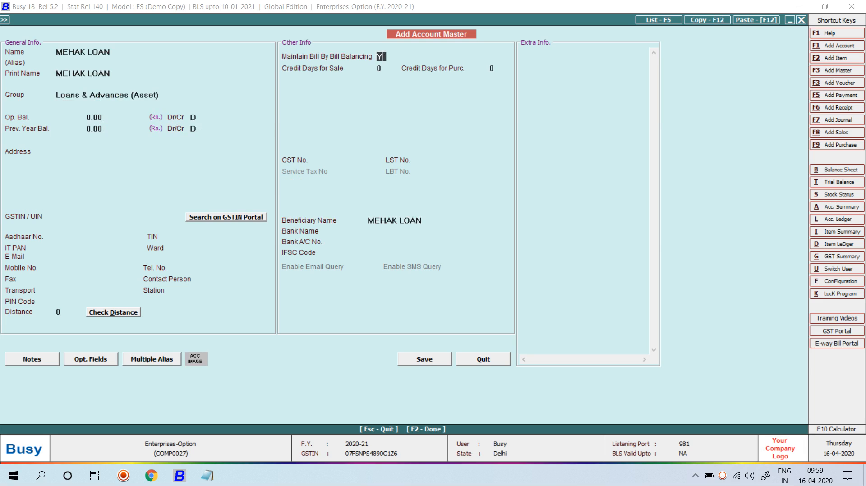
type("n")
key("F2")
Step: Create and save the employee's Advance account with Bill By Bill set to N
type("MHEAK")
key("BackSpace")
key("BackSpace")
key("BackSpace")
key("BackSpace")
type("eha")
key("BackSpace")
key("BackSpace")
key("BackSpace")
key("BackSpace")
type("m")
key("BackSpace")
type("M")
key("BackSpace")
type("Mehak Advance")
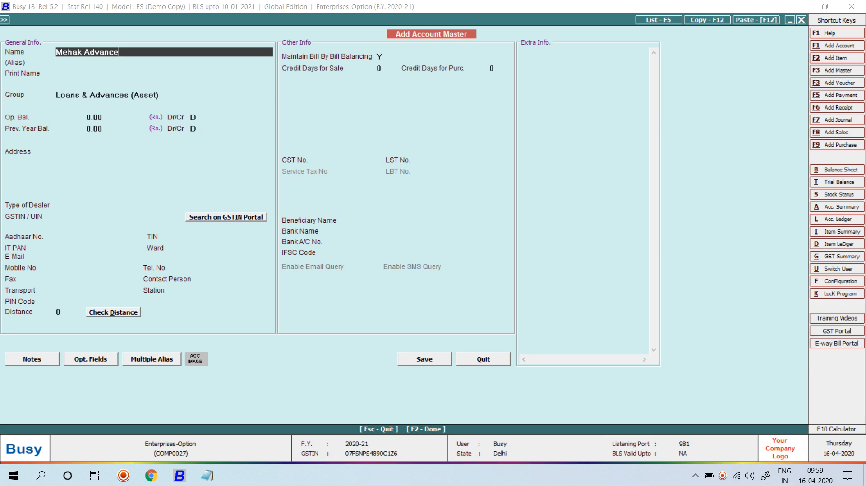
key("Return")
key("Return")
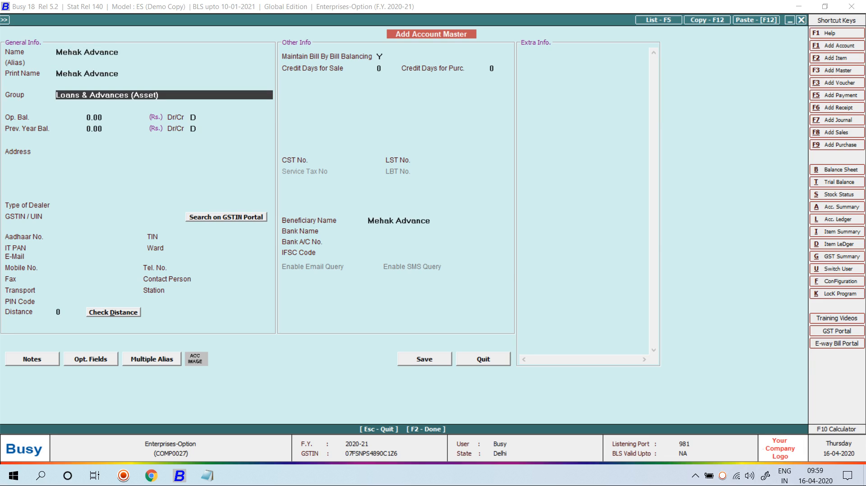
key("F2")
key("Escape")
left_click(379, 57)
type("N")
key("F2")
key("Return")
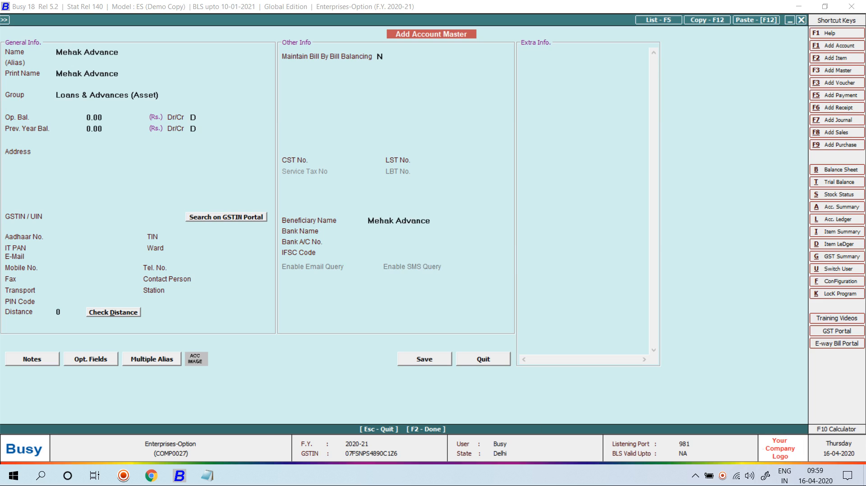
key("Escape")
key("Down")
key("Down")
key("Down")
key("Down")
key("Down")
key("Down")
key("Down")
key("Down")
key("Down")
key("Down")
key("Down")
key("Down")
key("Down")
key("Down")
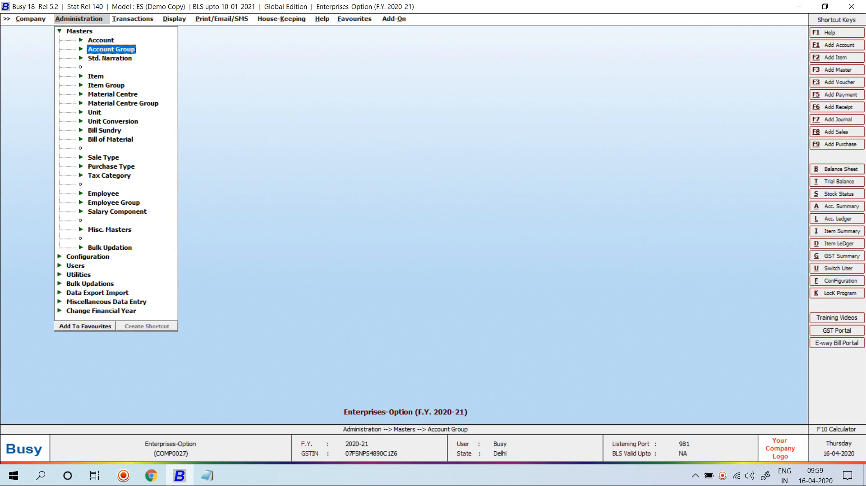
Step: In the employee's master, set Specify Loan Account to Y and link the new loan ledger
key("Return")
key("Down")
key("Return")
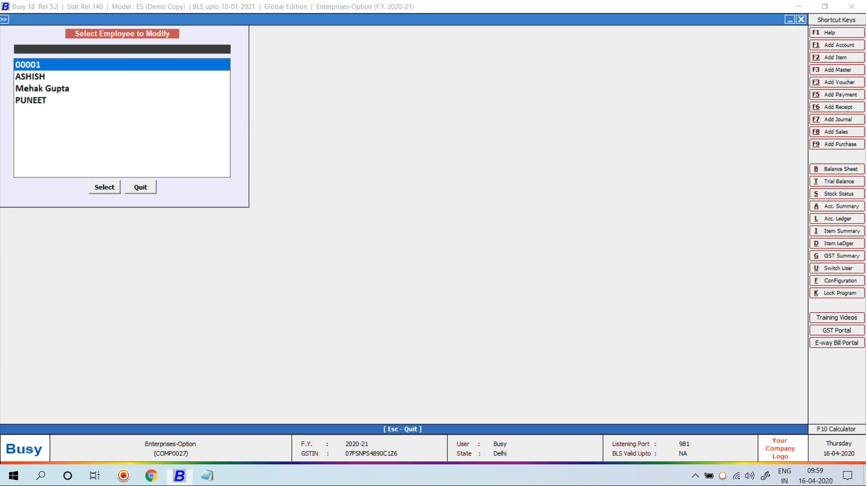
key("Down")
key("Down")
key("Return")
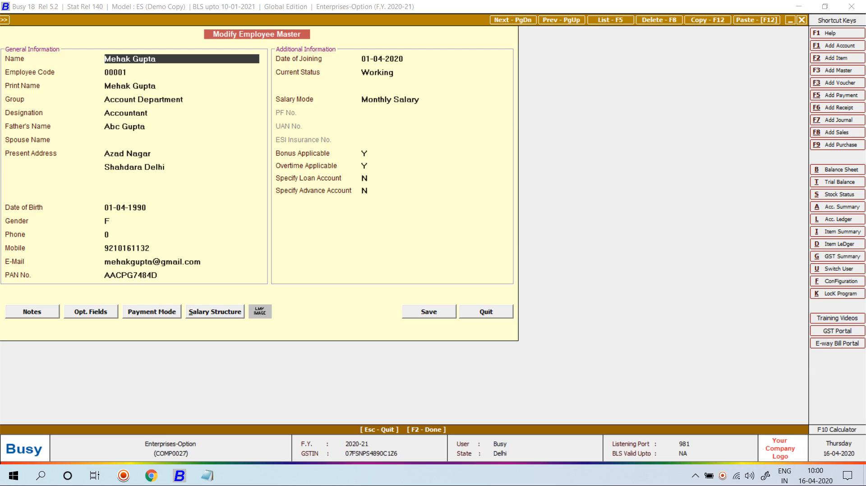
left_click(365, 179)
type("Y")
key("Return")
type("meha")
key("Down")
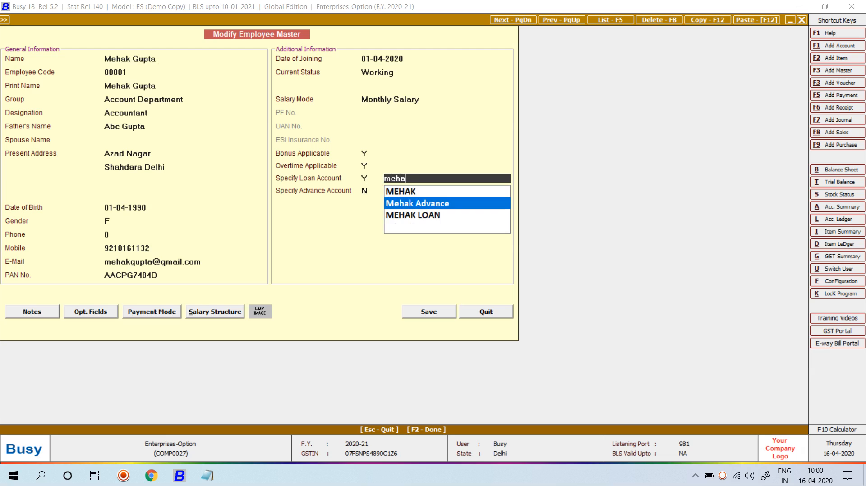
key("Return")
type("Y")
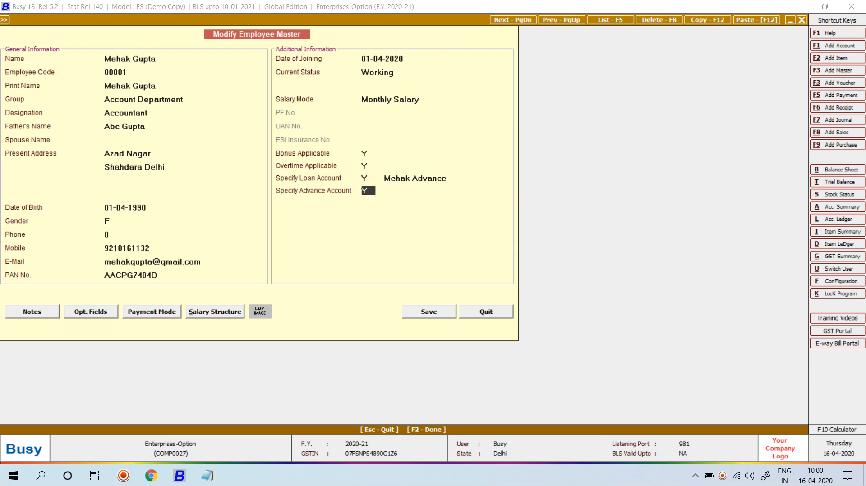
key("Return")
key("Down")
key("Return")
key("Return")
Step: Set Specify Advance Account to Y, link the new advance ledger, and save the employee master
type("mo")
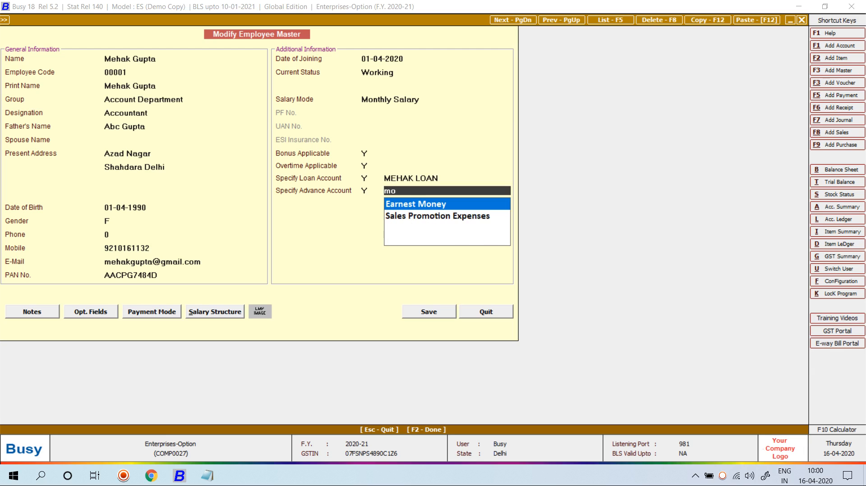
key("BackSpace")
key("Return")
type("meha")
key("Down")
key("Return")
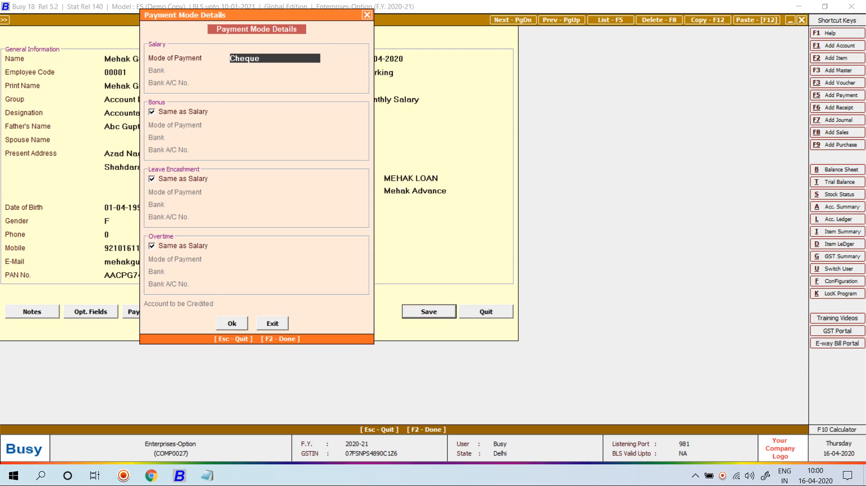
key("F2")
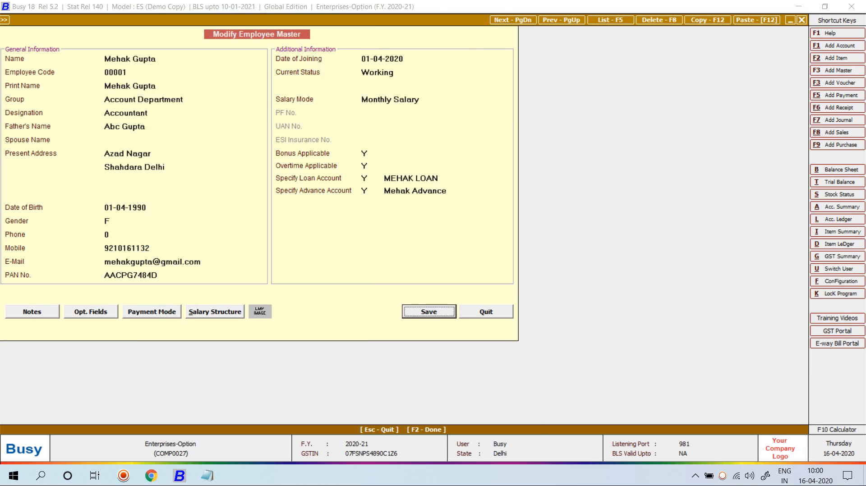
key("Return")
key("Return")
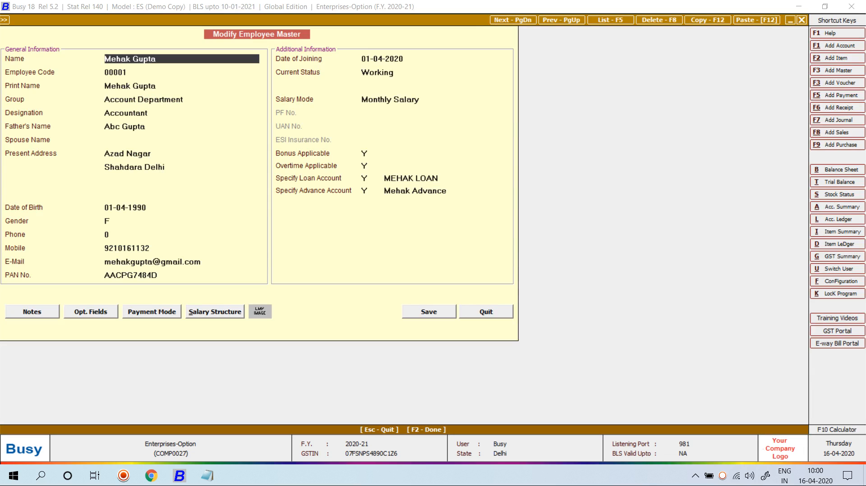
key("alt+s")
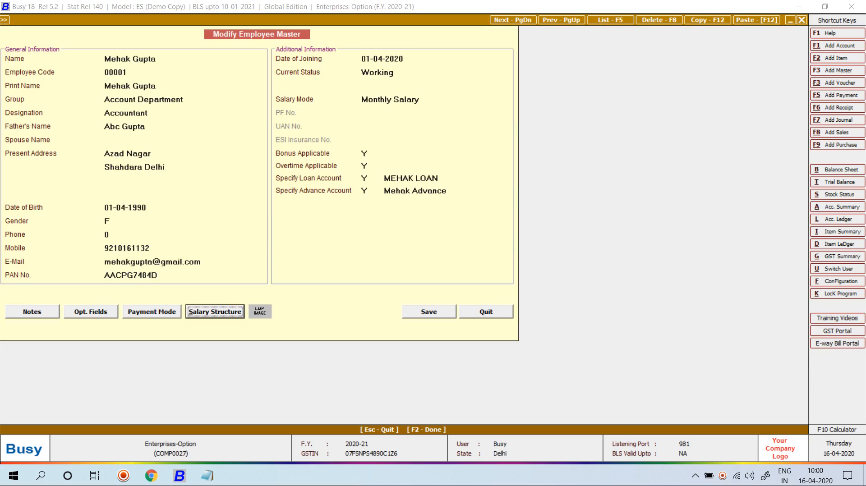
key("Return")
Step: Set salary structure row 3 to Adv. and row 4 to the Loan component
left_click(93, 157)
key("Return")
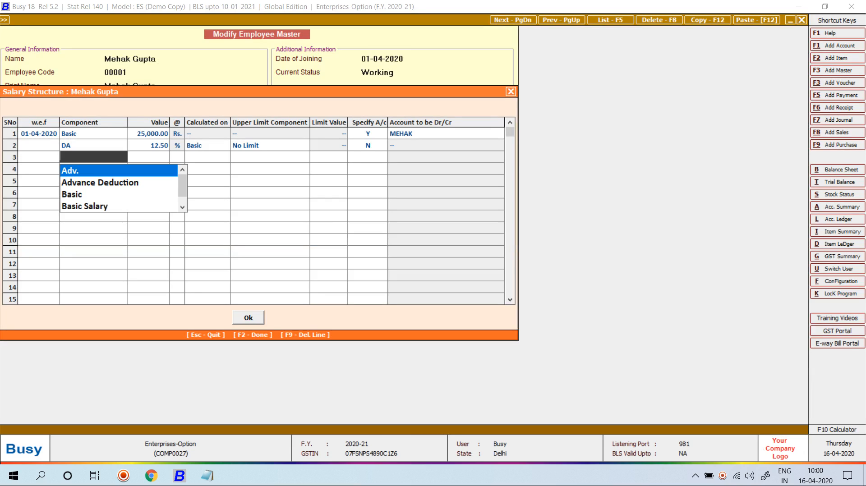
key("Down")
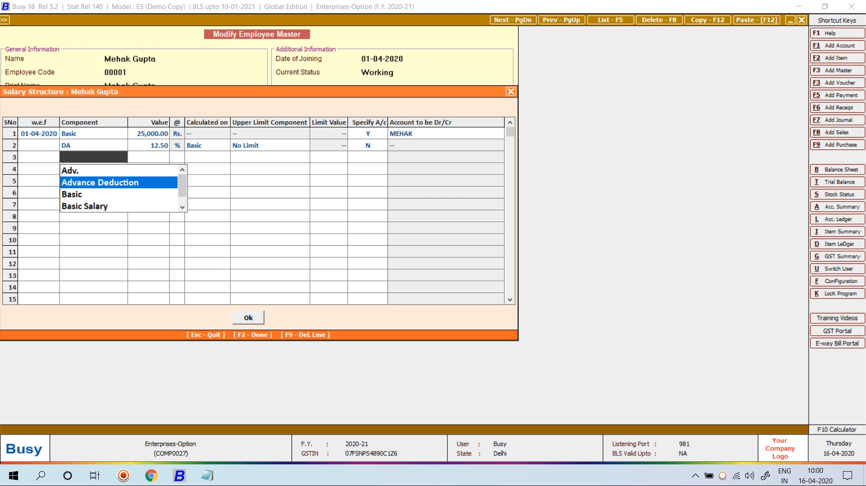
key("Up")
key("Return")
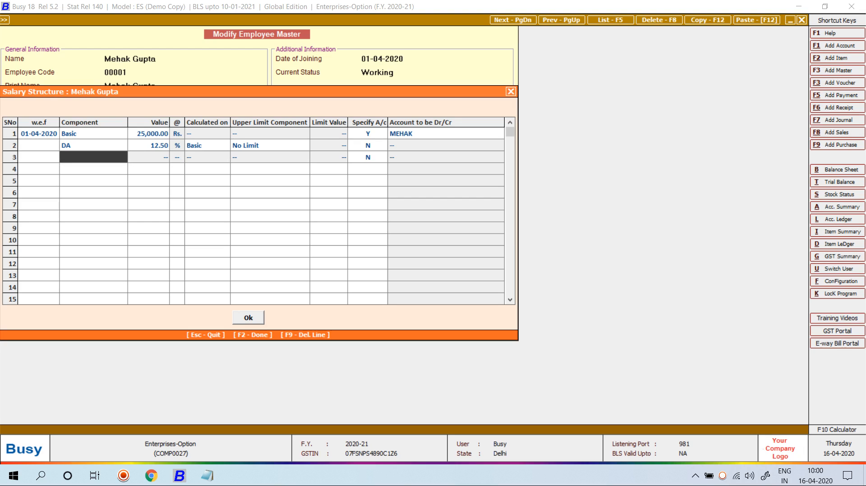
key("Return")
key("Return")
key("Return")
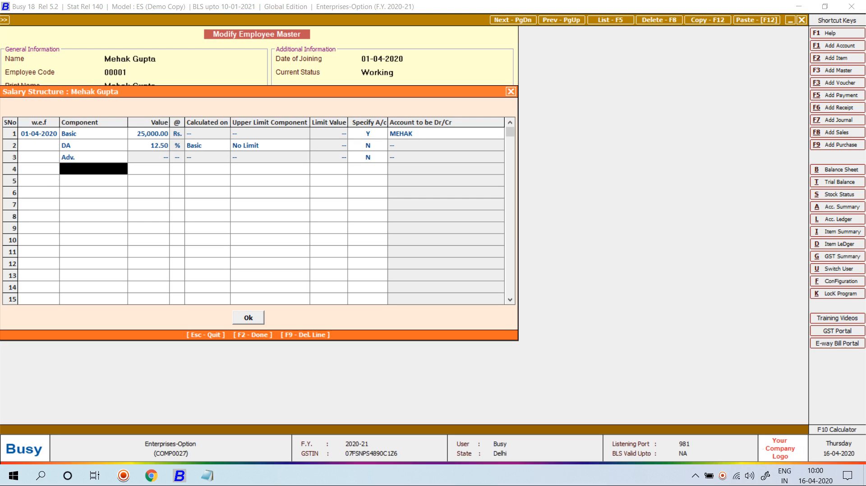
key("Down")
key("Down")
key("Down")
key("Down")
key("Down")
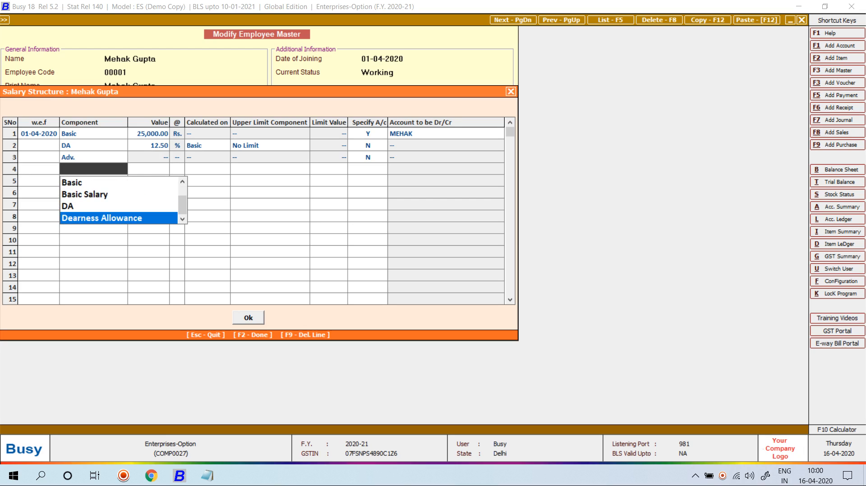
key("Up")
key("Up")
key("Up")
key("Up")
key("Up")
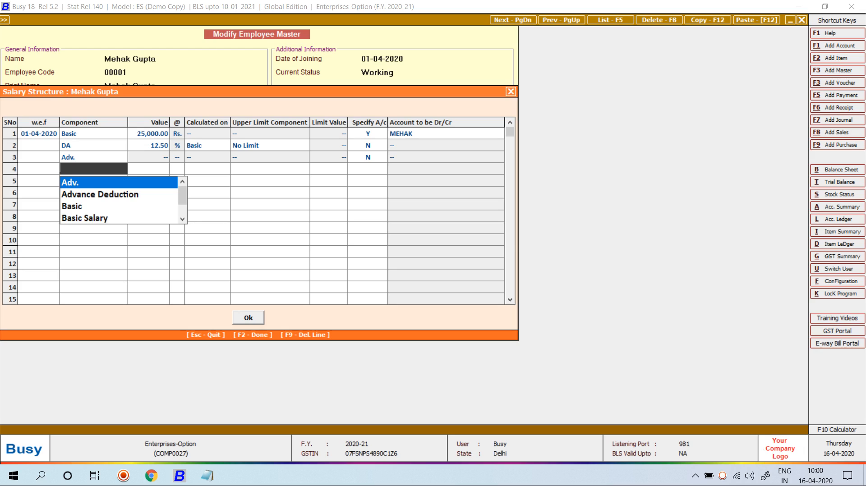
key("Down")
key("Down")
key("Down")
key("Down")
key("Down")
key("Down")
key("Down")
key("Down")
key("Down")
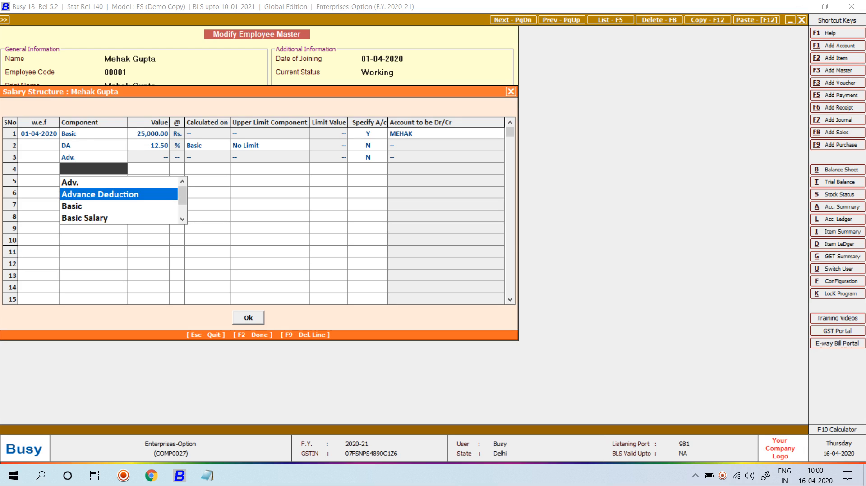
key("Down")
key("Up")
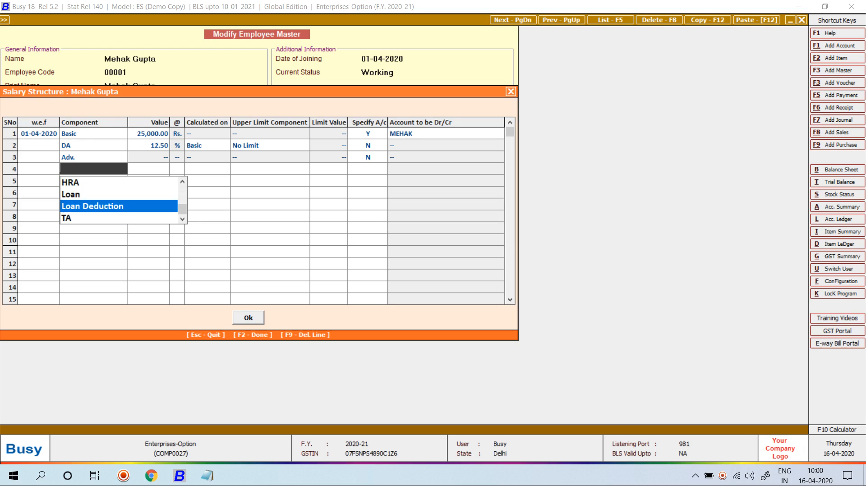
key("Up")
key("Return")
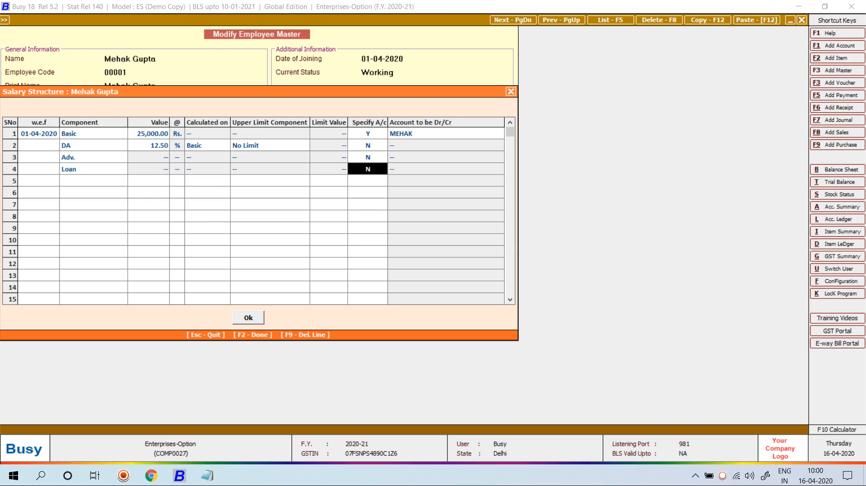
Step: Set Specify A/c to Y for Adv. and Loan with the employee's accounts, then save
key("Up")
key("y")
key("Return")
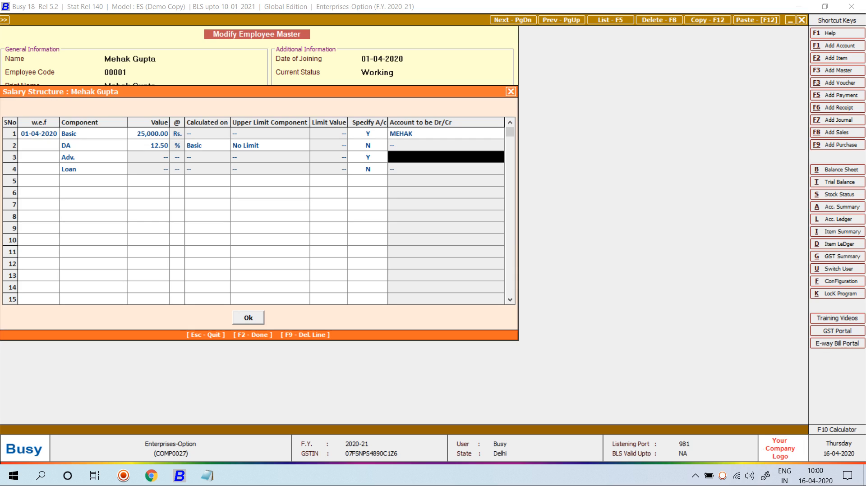
type("adv")
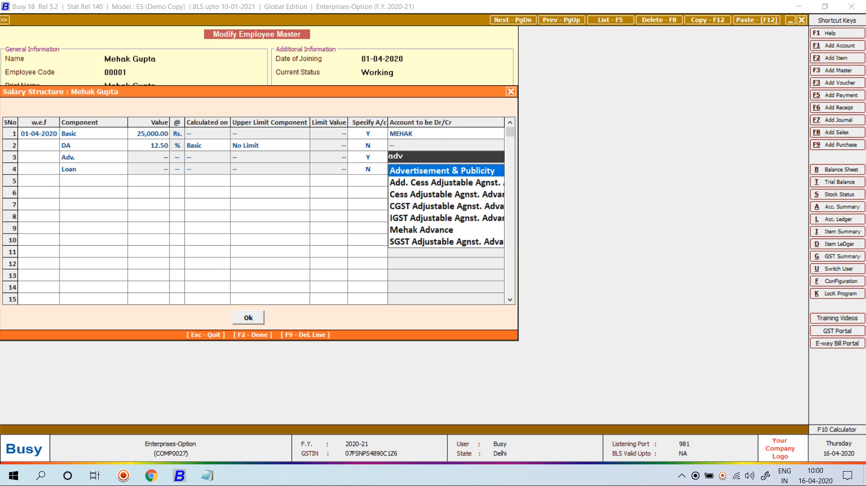
type("ance")
key("Down")
key("Down")
key("Down")
key("Down")
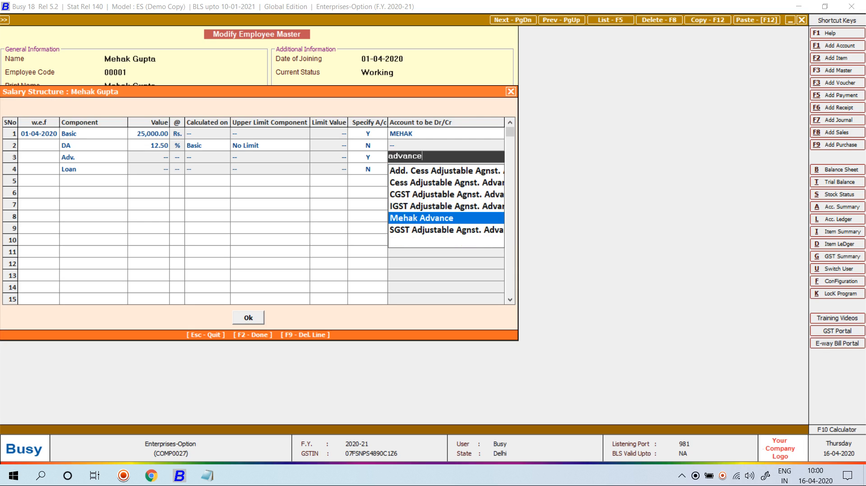
key("Return")
key("Return")
key("Return")
key("y")
key("Return")
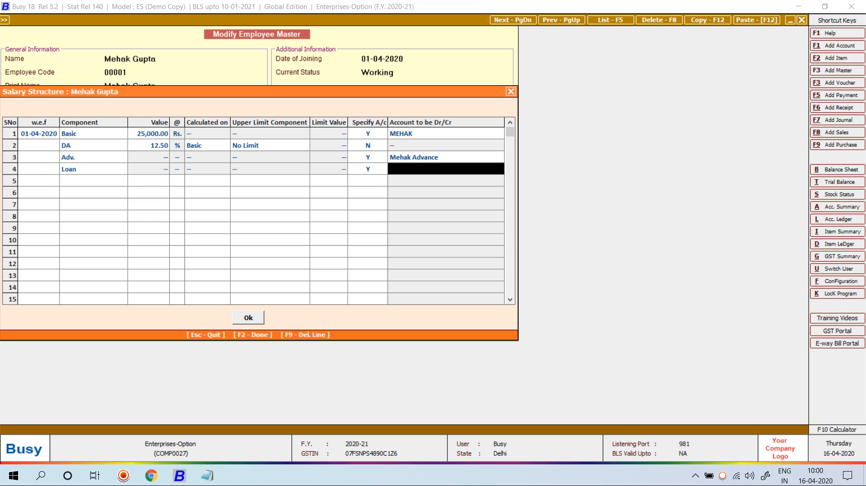
type("loan")
key("Return")
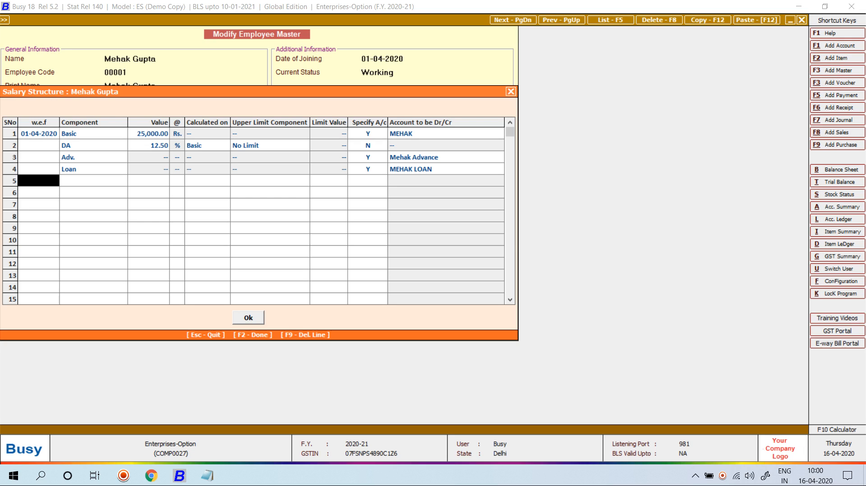
key("F2")
key("F2")
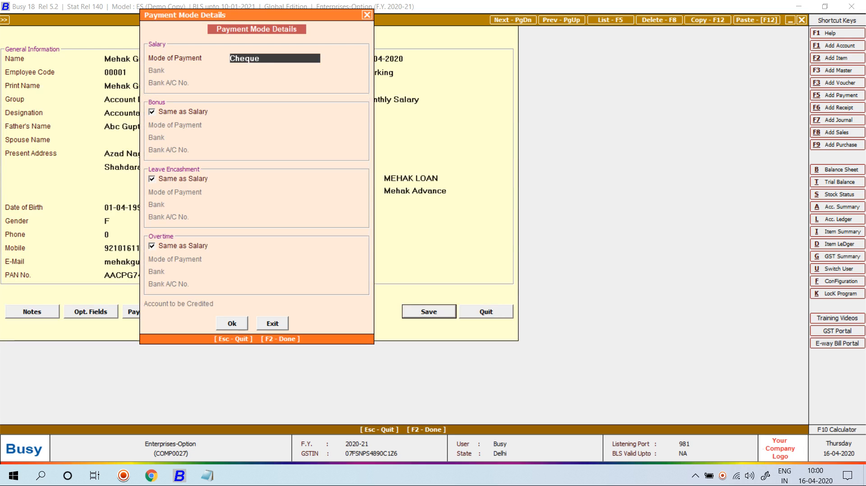
key("F2")
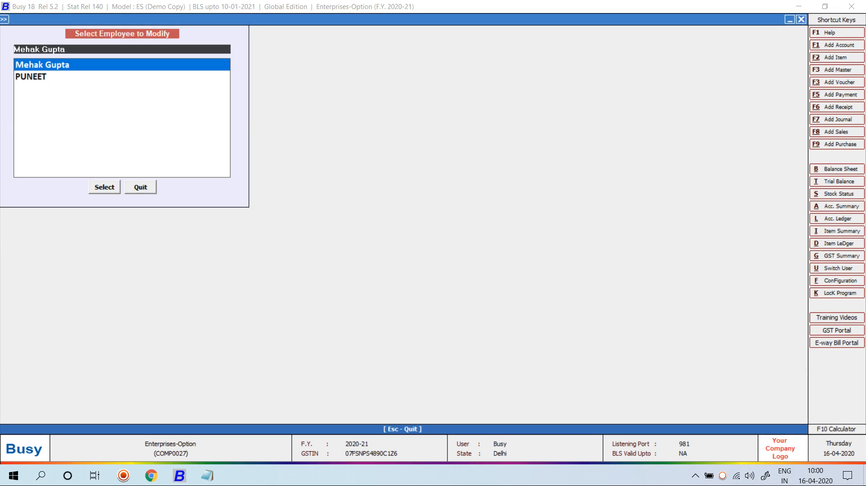
Step: Finish saving the employee and open the Salary Calculation Main series' voucher configuration
key("Escape")
key("Escape")
key("Down")
key("Return")
key("Down")
key("Return")
key("Return")
key("Down")
key("Down")
key("Down")
key("Down")
key("Down")
key("Down")
key("Down")
key("Down")
key("Down")
key("Down")
key("Down")
key("Down")
key("Down")
key("Down")
key("Down")
key("Down")
key("Down")
key("Down")
key("Down")
key("Return")
key("Down")
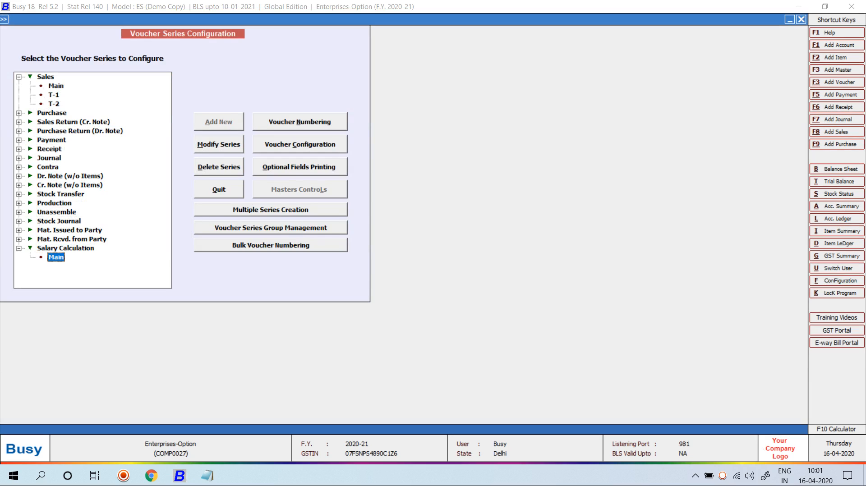
key("alt+c")
key("Return")
key("Return")
Step: Add Adv. and Loan as Adjustment components in the salary component order and save
key("Return")
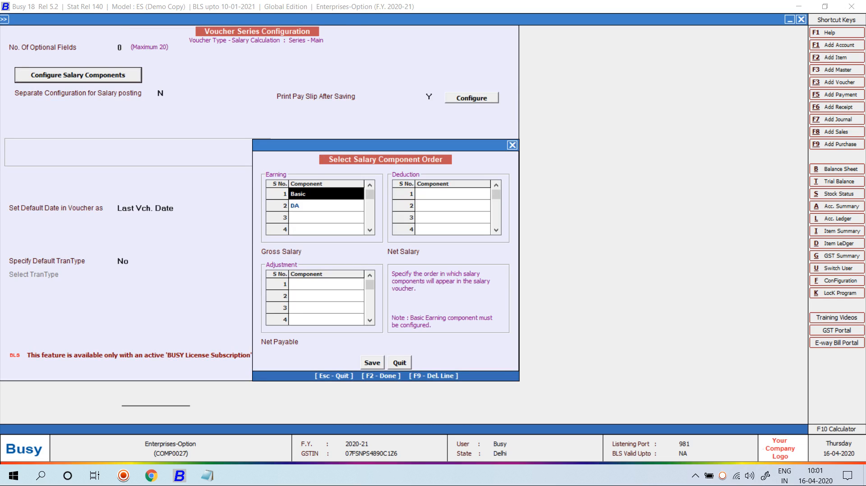
key("Tab")
key("Return")
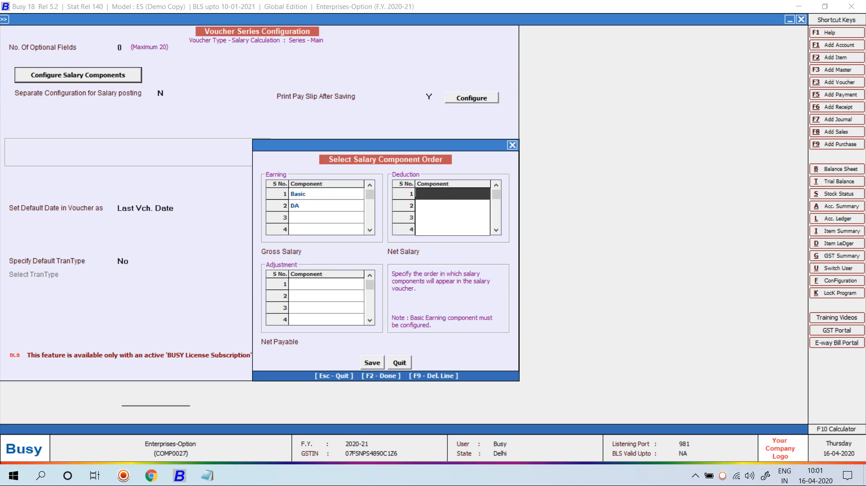
key("Return")
key("Return")
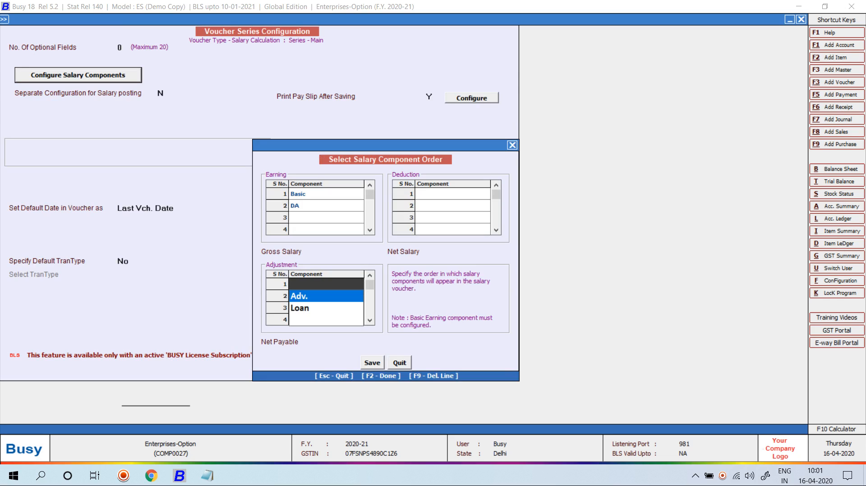
key("Return")
key("Return")
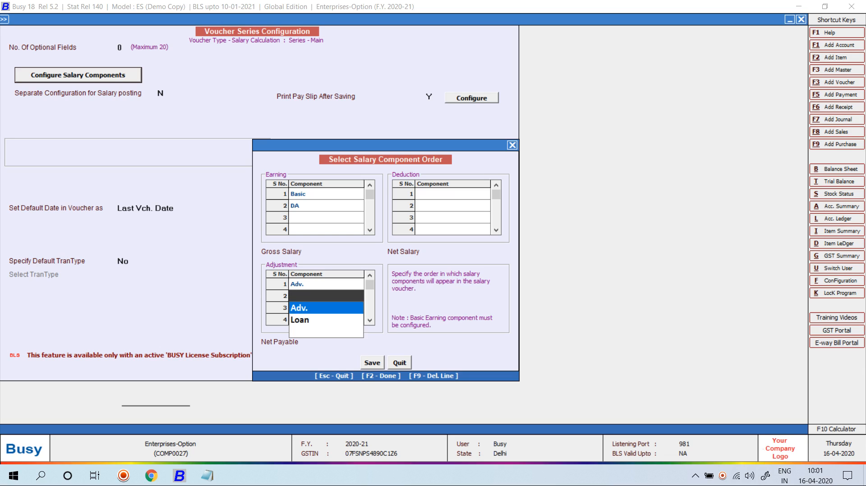
key("Down")
key("Return")
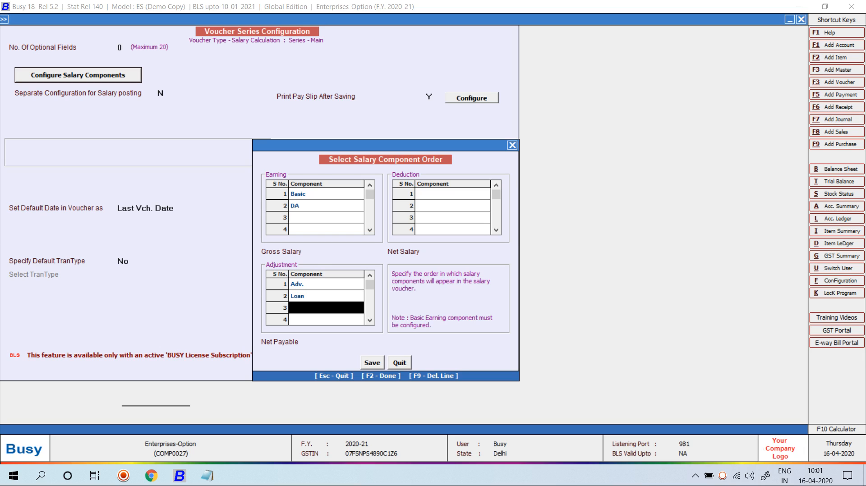
key("F2")
key("F2")
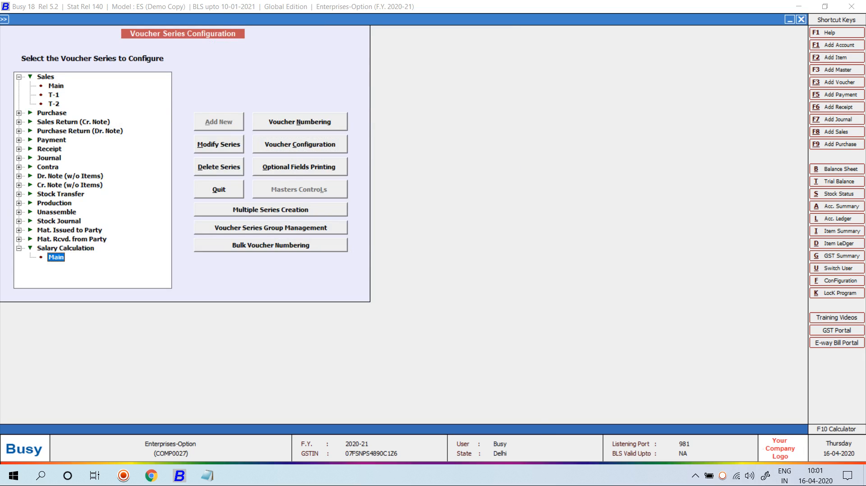
key("Escape")
key("Escape")
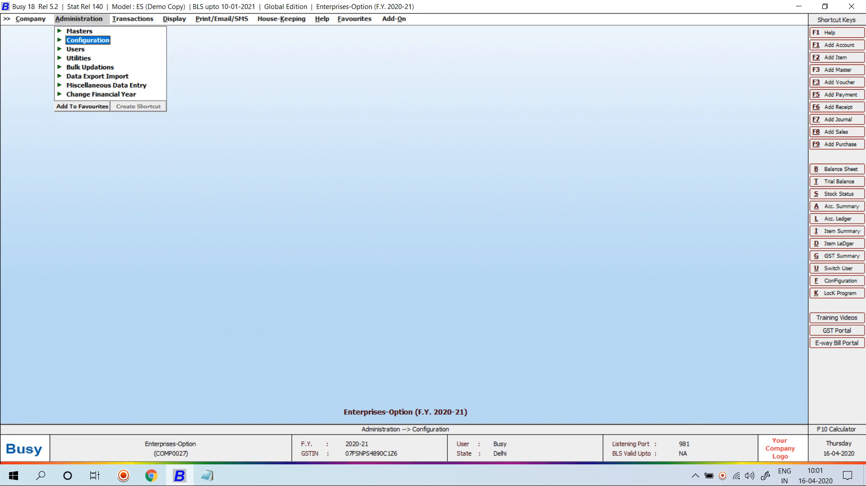
Step: Open Emp. Loan/Advance Scheduling for an Advance and select the employee
key("Down")
key("Down")
key("Down")
key("Down")
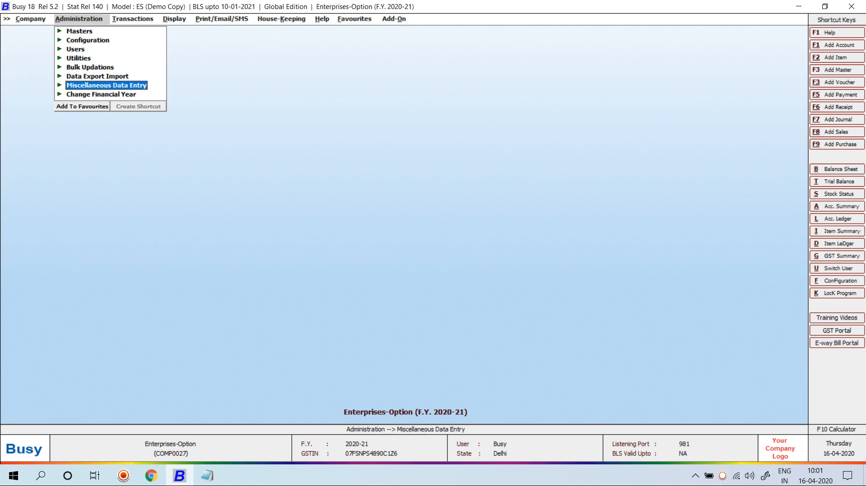
key("Down")
key("Return")
key("Down")
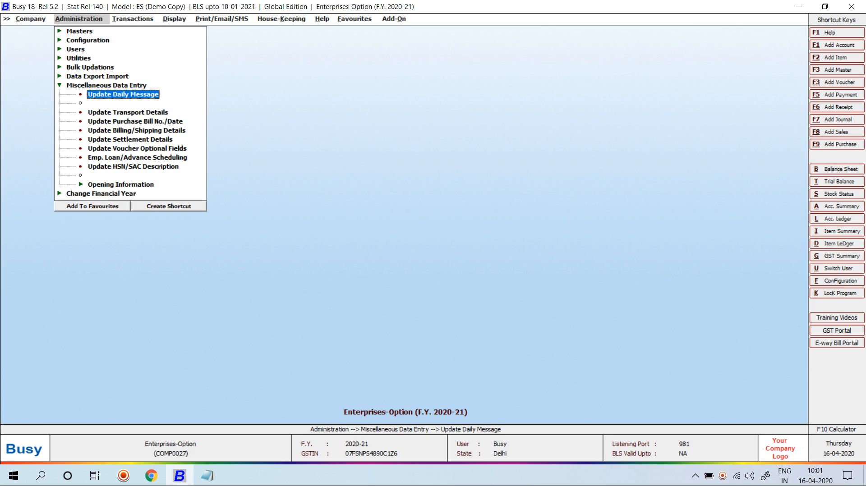
key("Down")
key("Down")
key("Down")
key("Down")
key("Down")
key("Down")
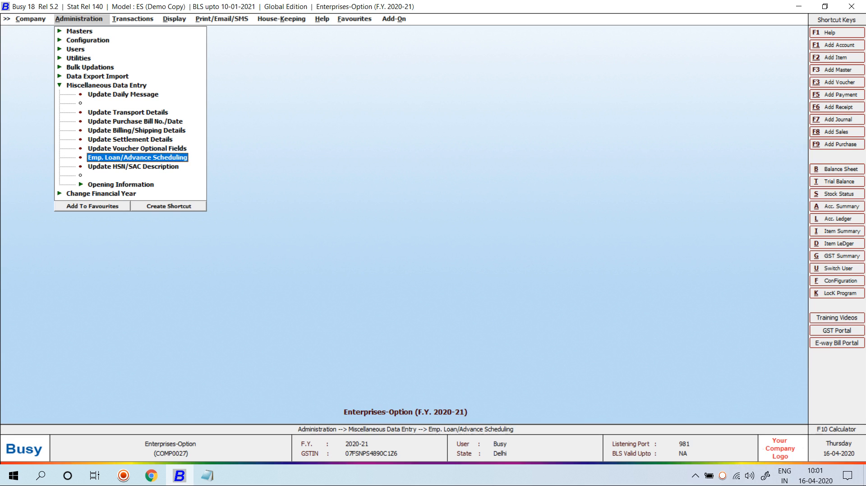
key("Return")
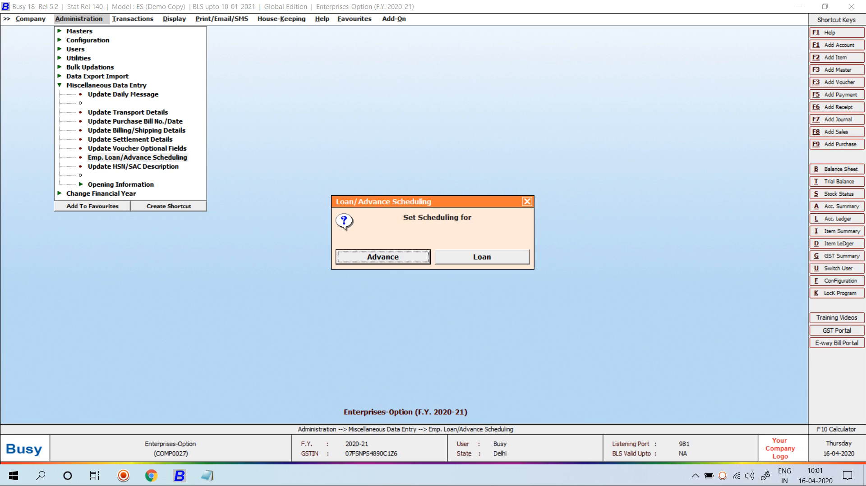
key("Return")
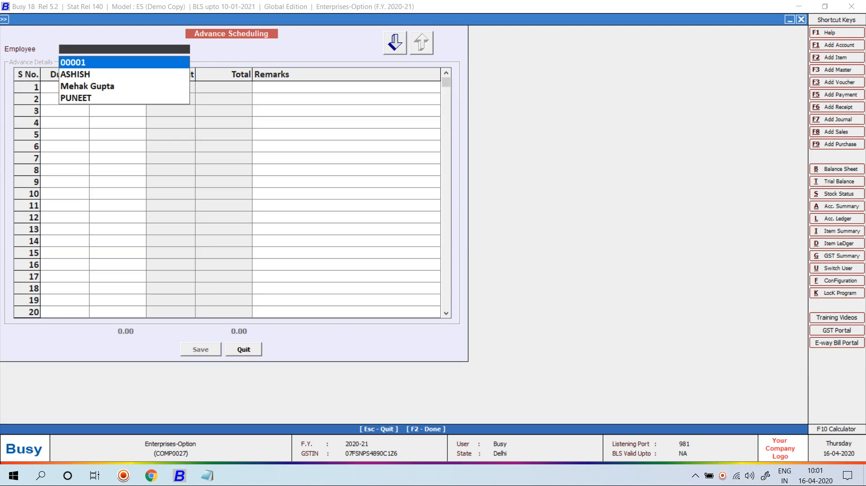
key("Down")
key("Down")
key("Return")
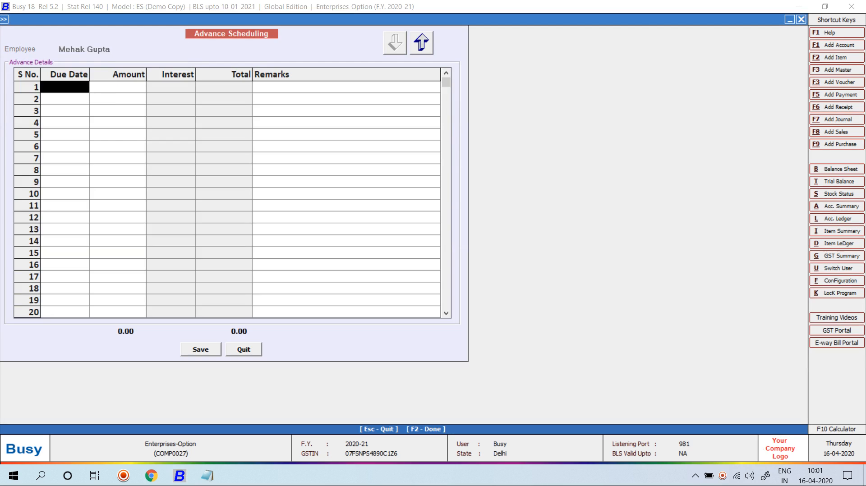
Step: Enter 10,000.00 instalments due 01-04-2020 and 01-05-2020 and save the advance schedule
type("01-4")
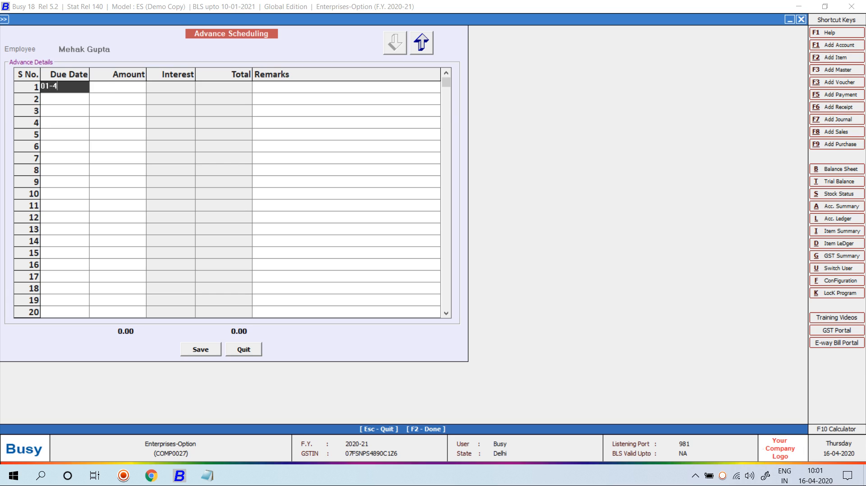
key("Return")
key("Return")
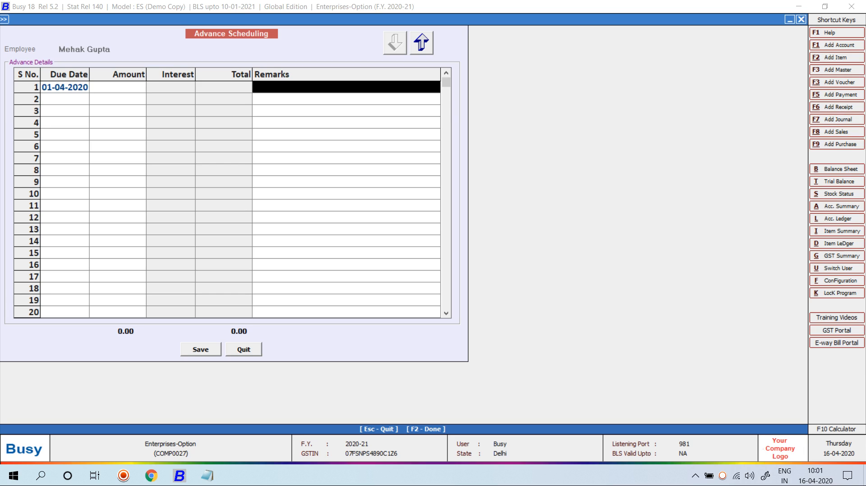
key("Left")
type("10000")
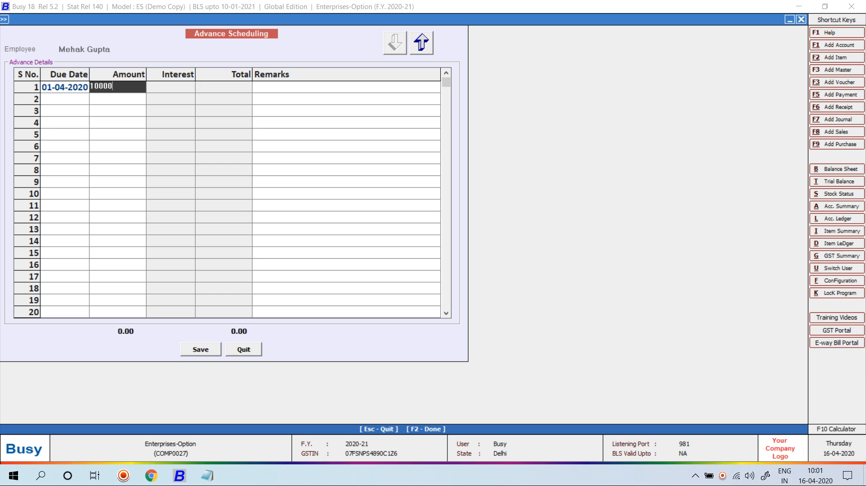
key("Return")
key("Return")
key("Return")
key("Left")
type("1-5")
key("Return")
type("10,00")
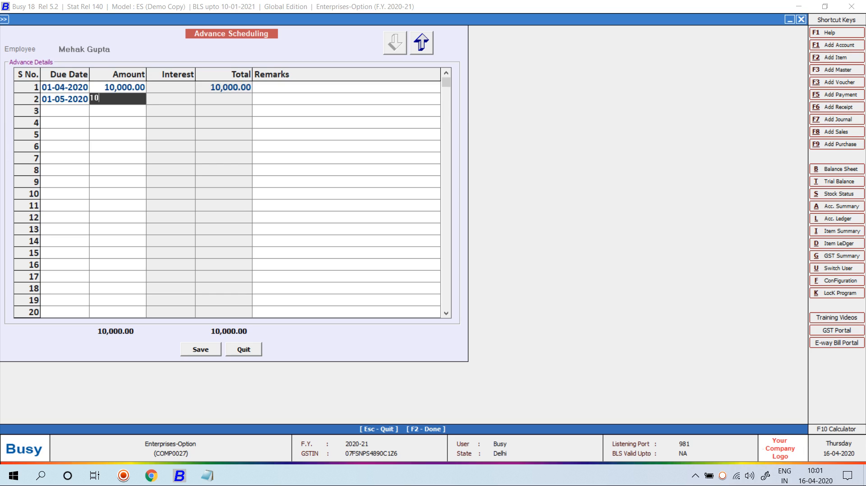
type("000")
key("Return")
key("Return")
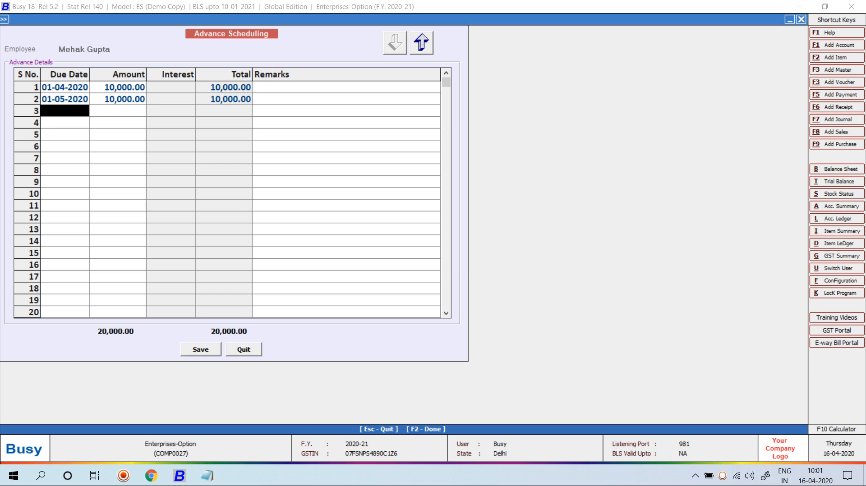
key("Return")
key("Return")
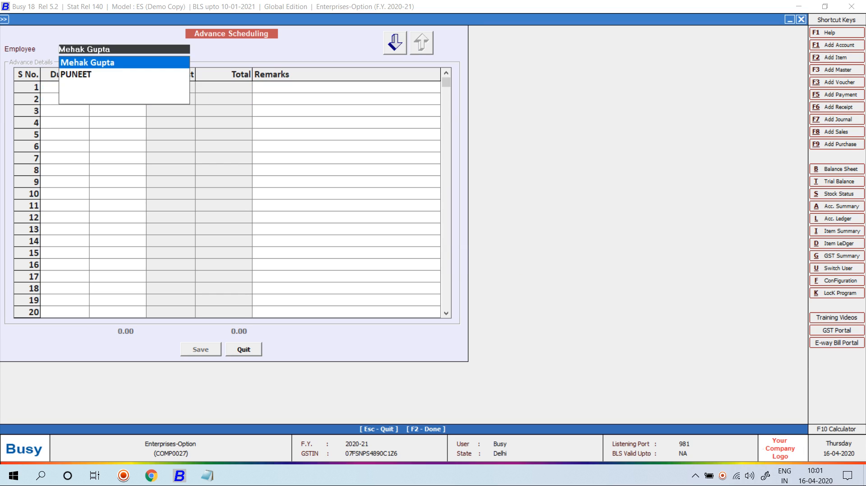
key("Return")
Step: Reload the saved advance schedule to check it, then switch toward loan scheduling
key("Return")
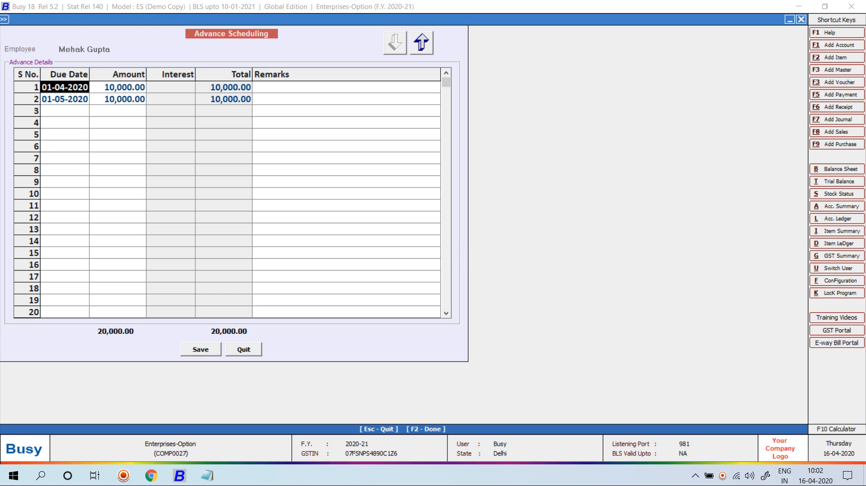
key("Escape")
key("Return")
key("Right")
key("Escape")
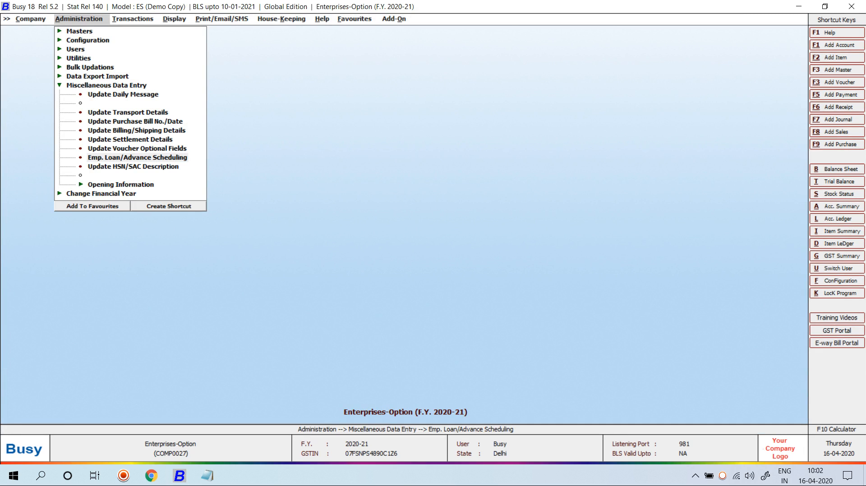
Step: Enter the first loan instalment: due 01-04-2020, amount 10,000 with 250 interest
key("Down")
key("Down")
key("Return")
type("01-")
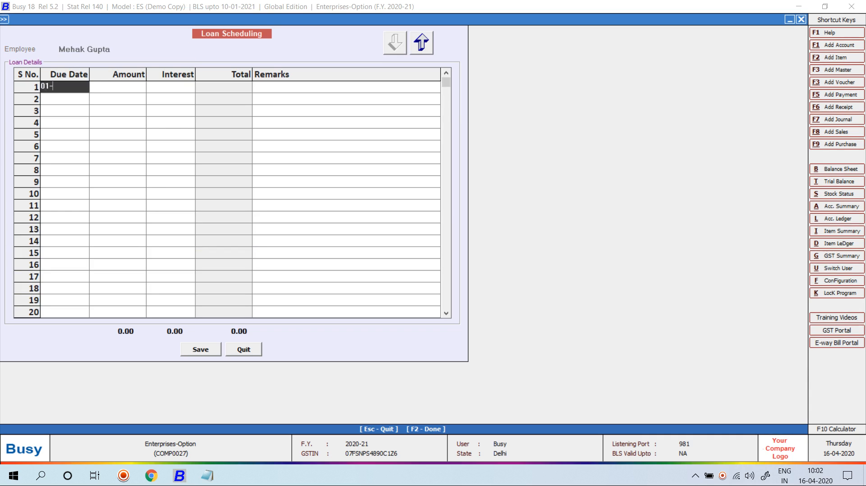
type("04")
key("Return")
key("Return")
key("Left")
type("10000")
key("Return")
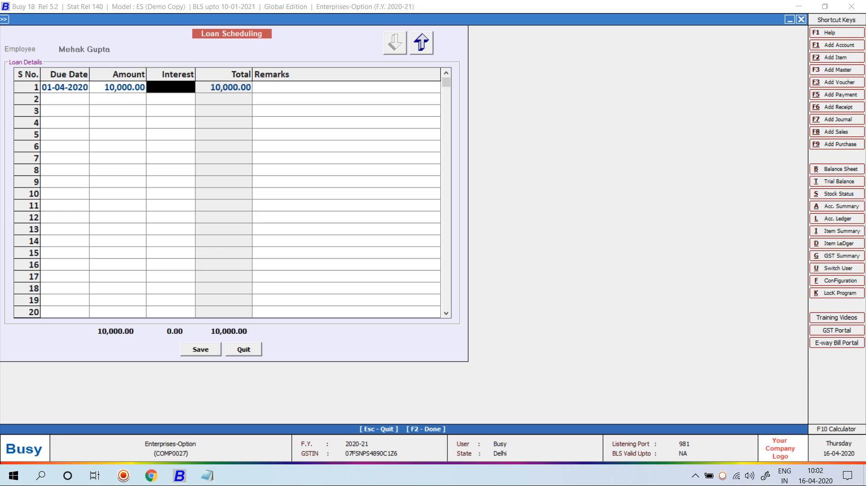
type("2.5")
key("Return")
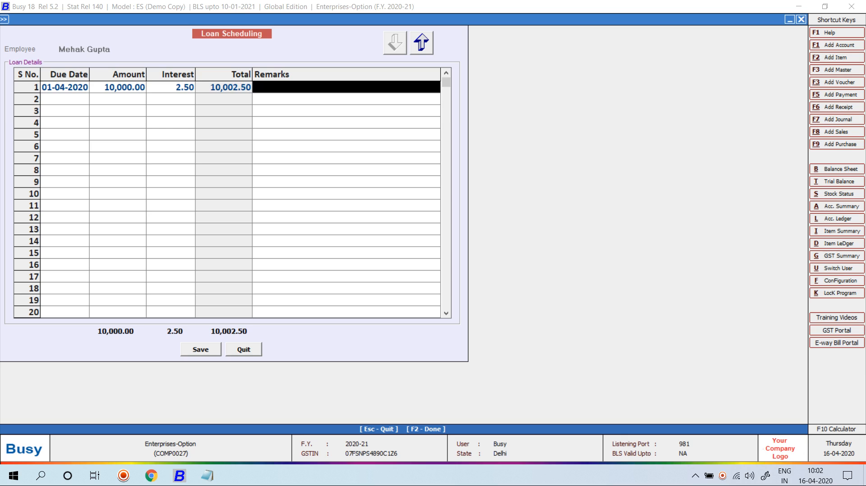
key("Left")
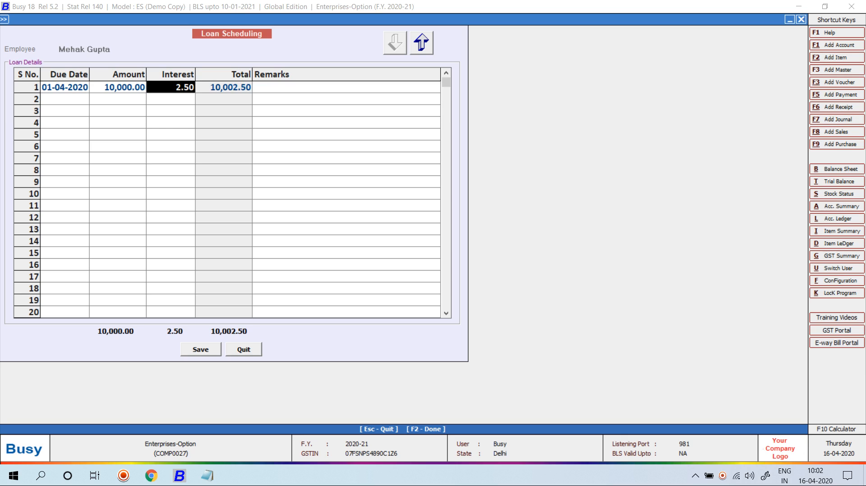
type("250")
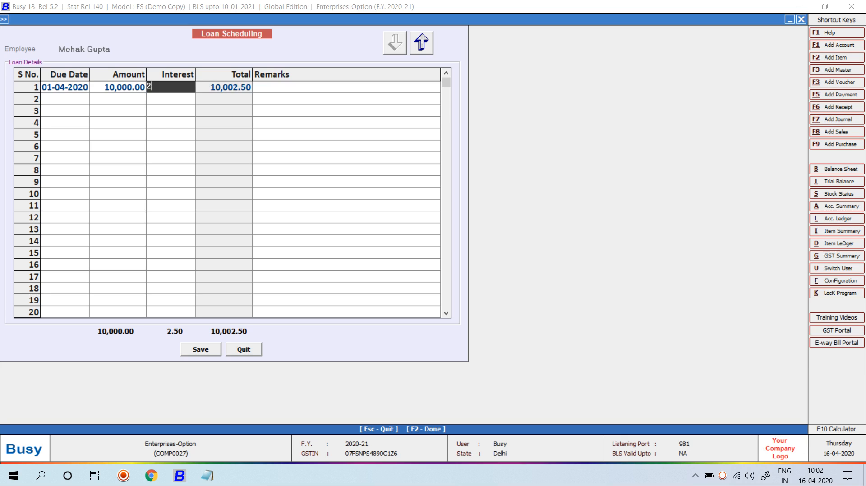
key("Return")
key("Return")
Step: Enter the second instalment: due 01-05-2020, amount 10,000 with 500 interest
type("1-5")
key("Return")
type("10000")
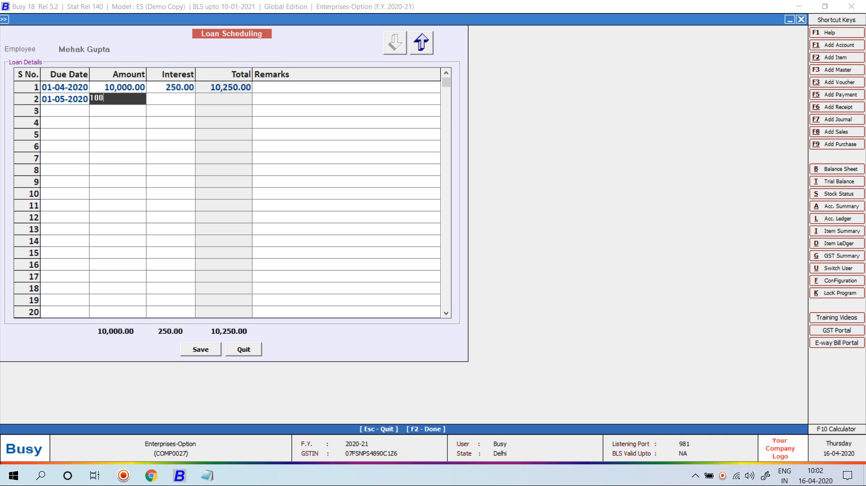
key("Return")
type("5000")
key("Return")
key("Left")
type("500")
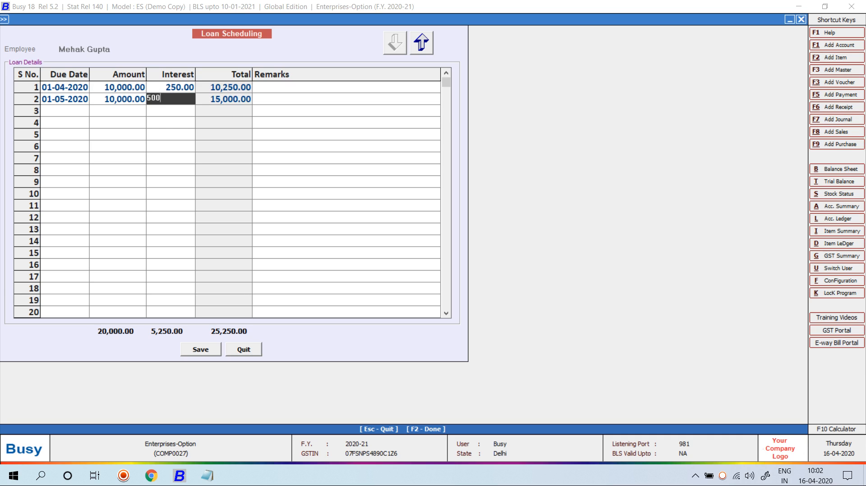
key("Return")
key("Return")
Step: Add instalments due 01-06-2020 and 01-07-2020, each 10,000 with 1,000 interest
type("1-06")
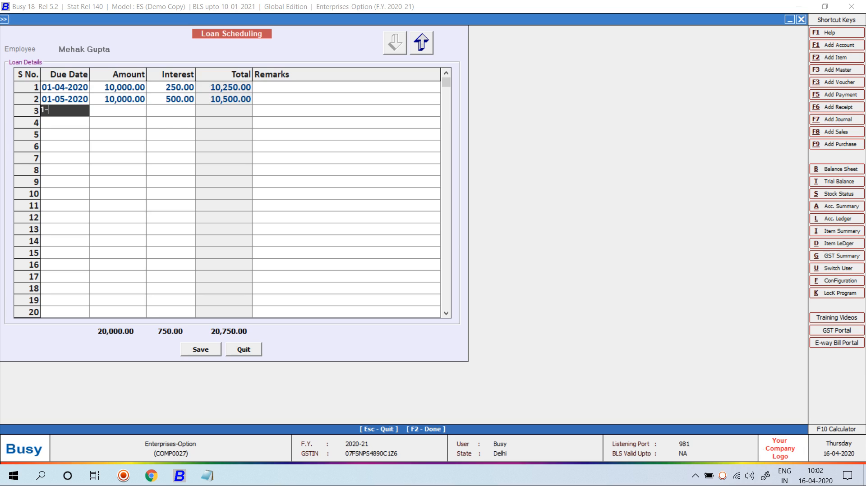
key("Return")
type("10000")
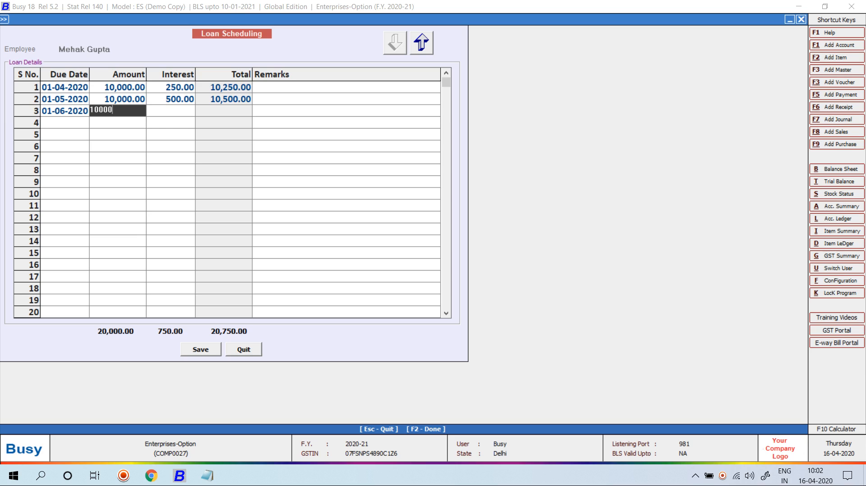
key("Return")
type("1000")
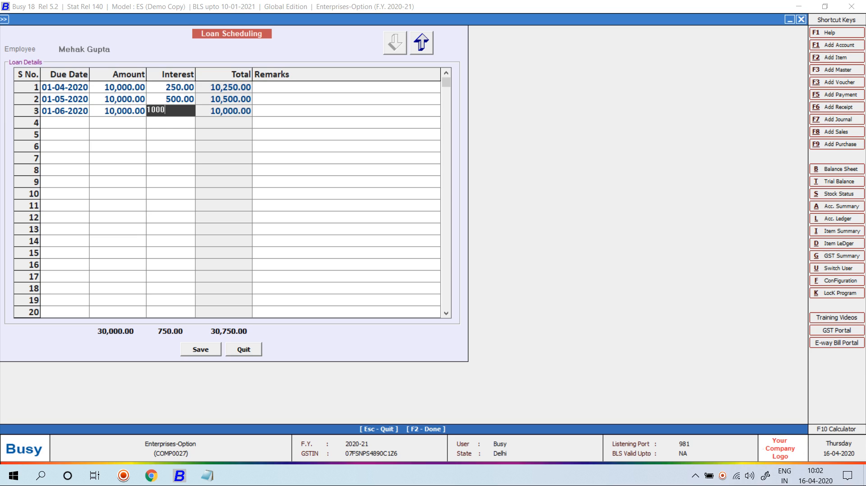
key("Return")
key("Return")
type("1-07")
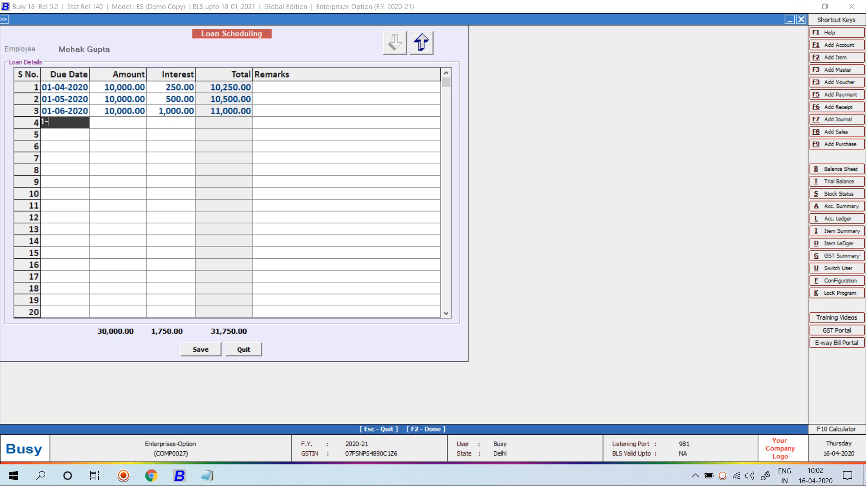
key("Return")
type("10000")
key("Return")
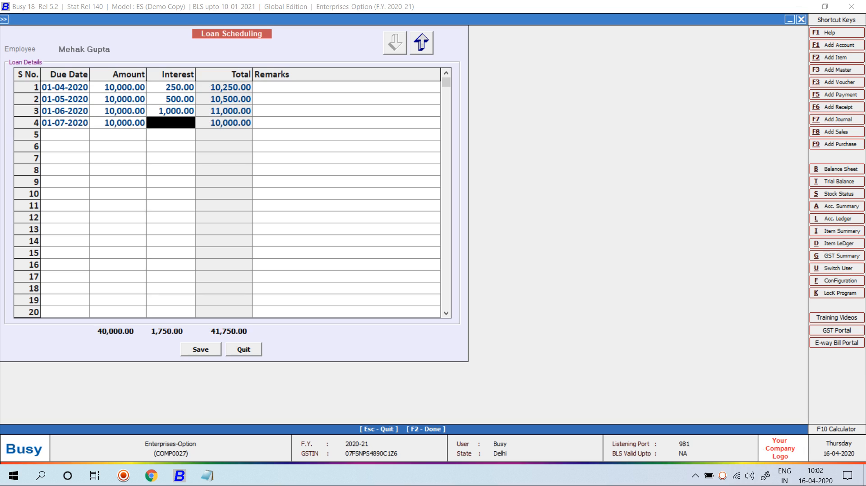
type("0000")
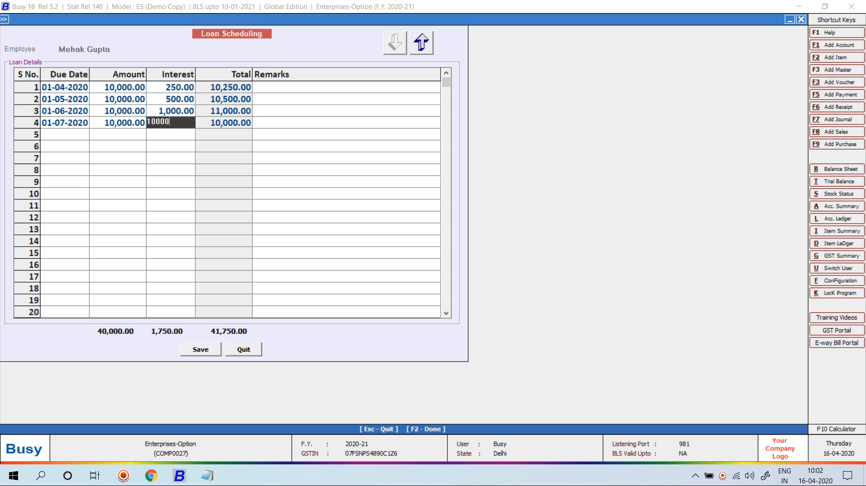
key("Return")
key("Return")
Step: Add the final 01-08-2020 instalment of 10,000 with 1,000 interest and save the schedule
type("1-8")
key("Return")
type("10000")
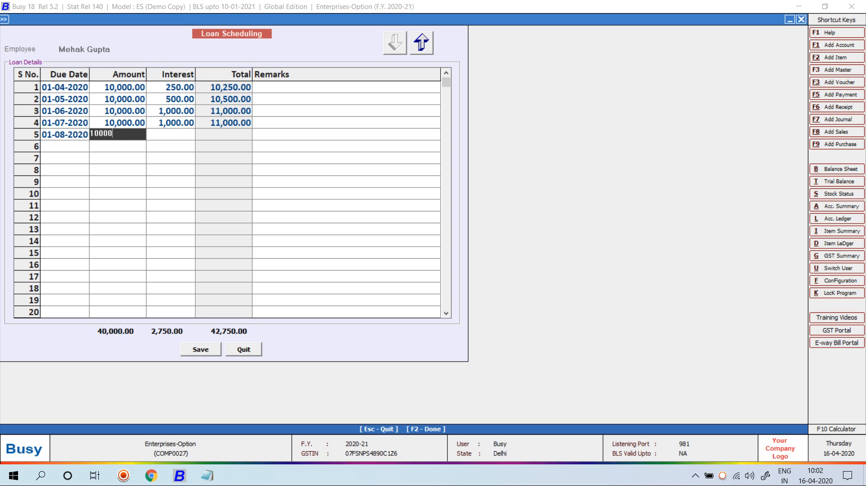
key("Return")
type("1000")
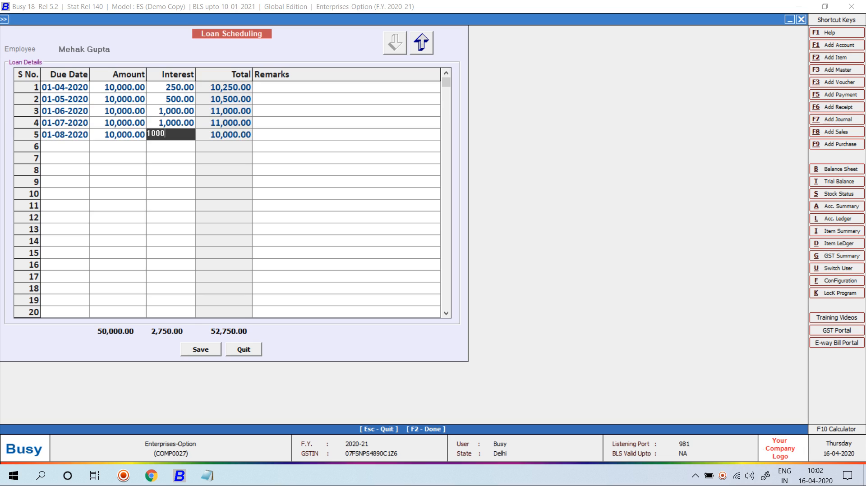
key("Return")
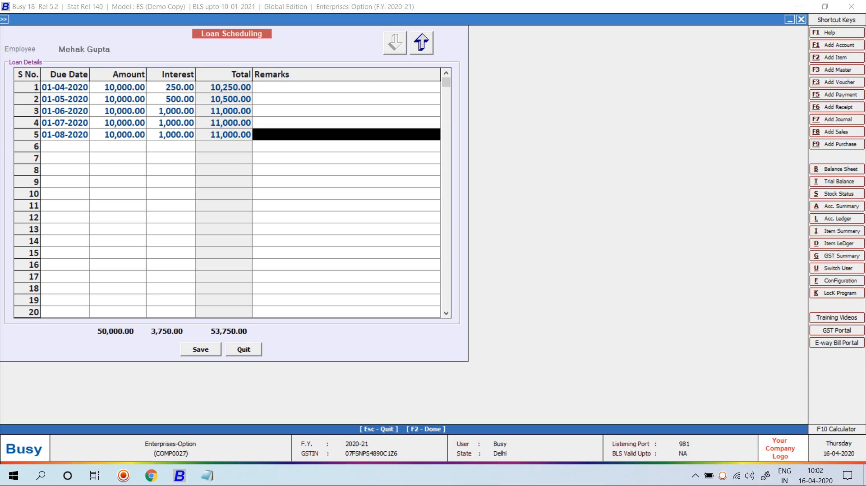
key("F2")
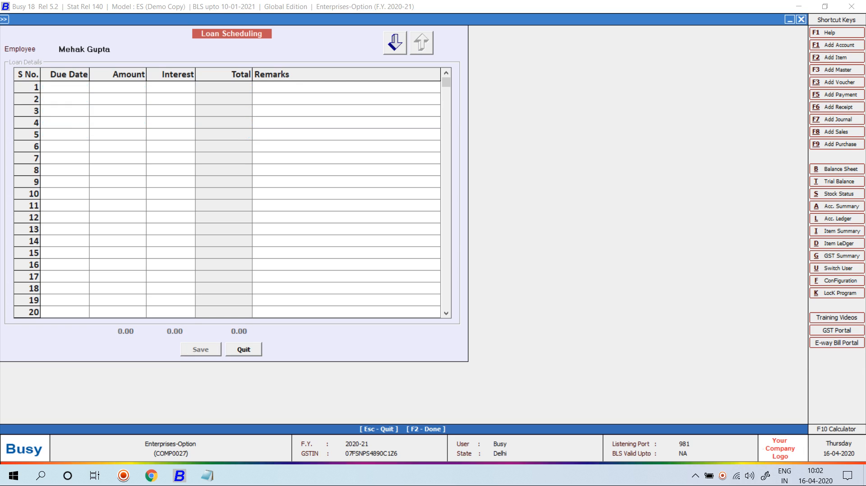
key("Escape")
Step: Start a new payment voucher debiting the employee's loan account 50,000
key("Right")
key("Down")
key("Down")
key("Down")
key("Down")
key("Return")
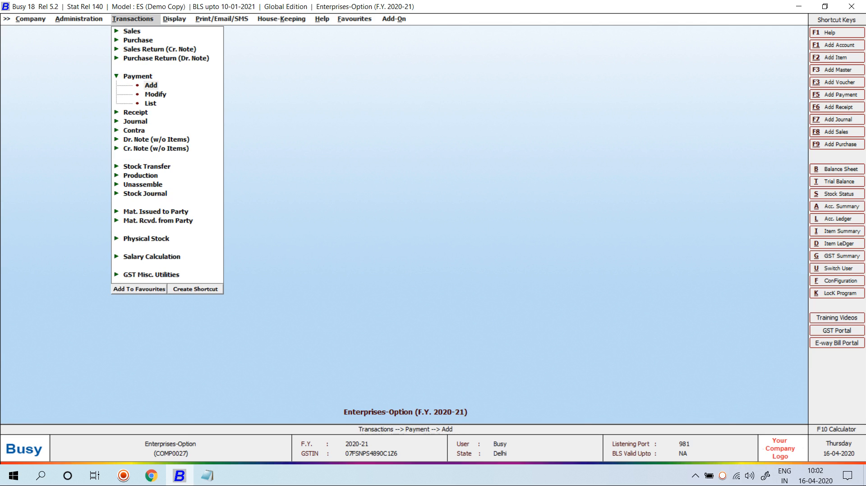
key("Return")
key("Return")
key("Return")
key("Return")
key("Return")
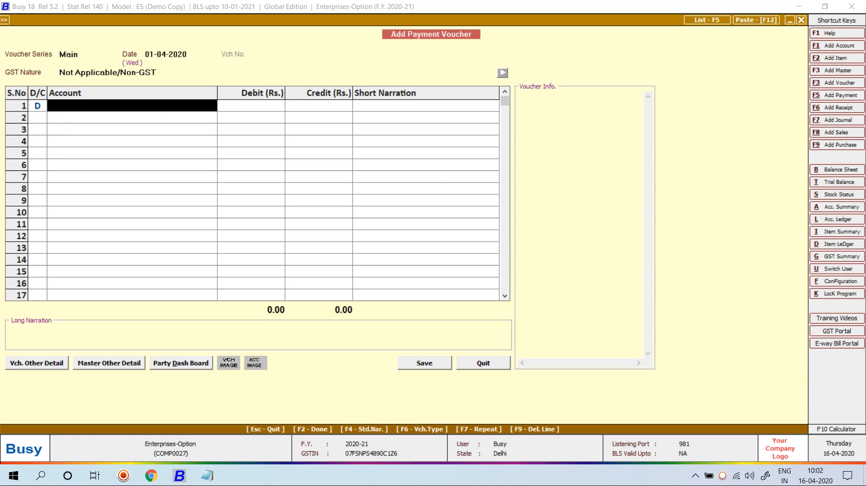
type("meh")
key("Return")
type("50000")
key("Return")
key("Return")
key("Return")
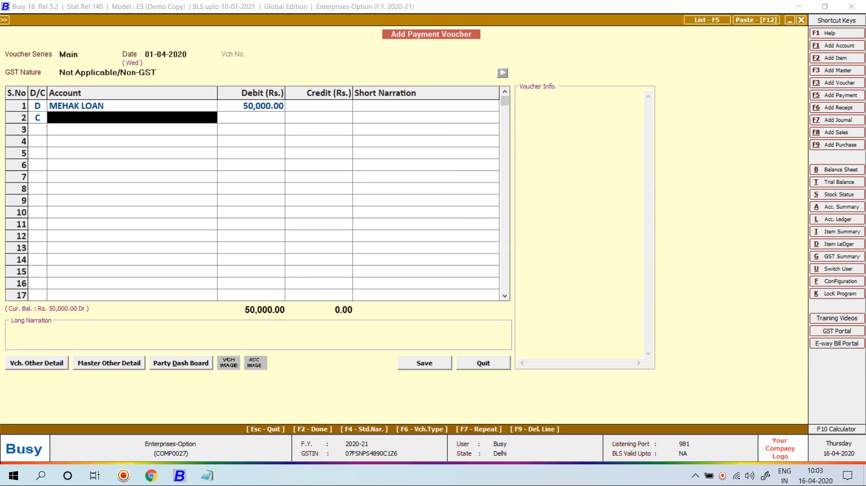
Step: Debit the employee's advance account 20,000 and credit Cash with the balancing 70,000
type("meh")
key("Down")
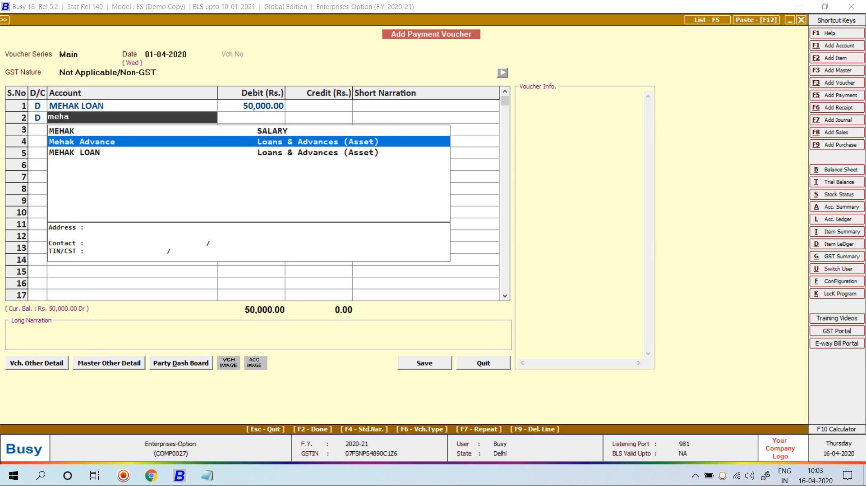
key("Return")
type("20,00")
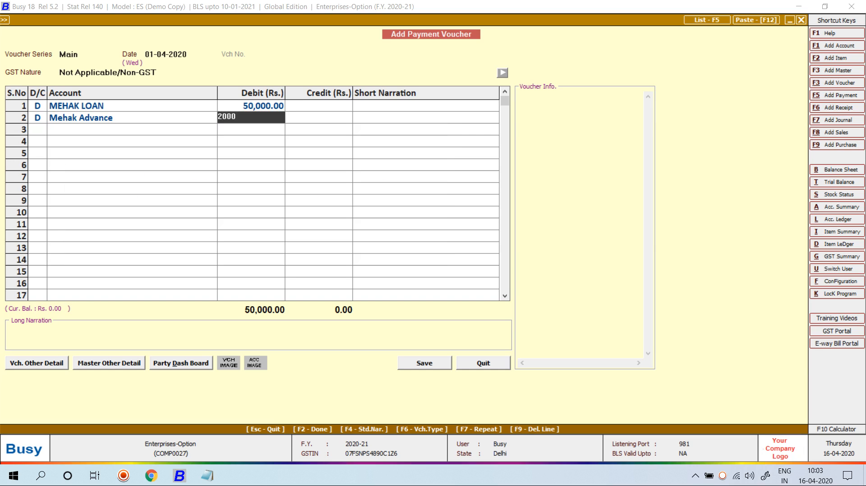
type("0")
key("Return")
key("Return")
type("c")
key("Return")
key("space")
key("Return")
key("Return")
key("Return")
key("Return")
key("Return")
key("Return")
key("Return")
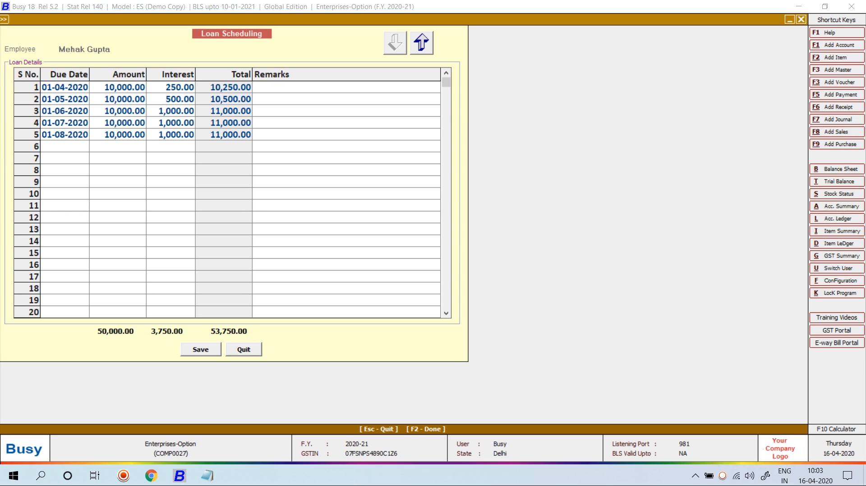
Step: Save the voucher, accepting the loan and advance repayment schedules
key("F2")
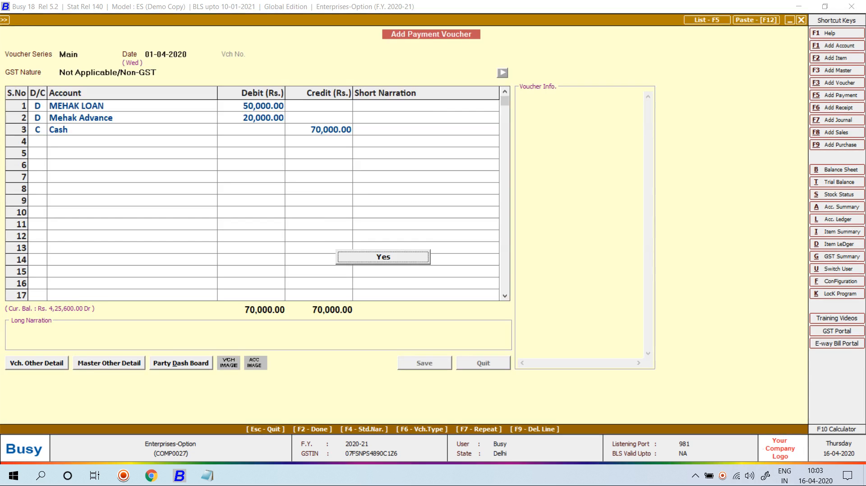
key("Return")
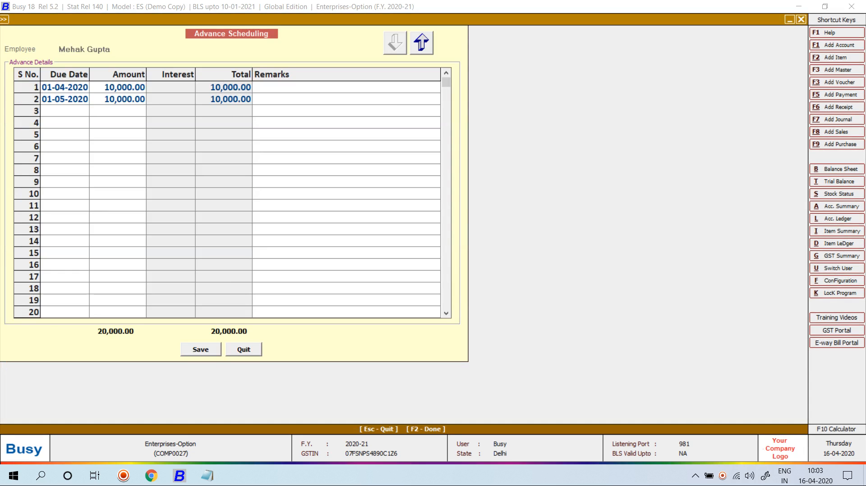
key("F2")
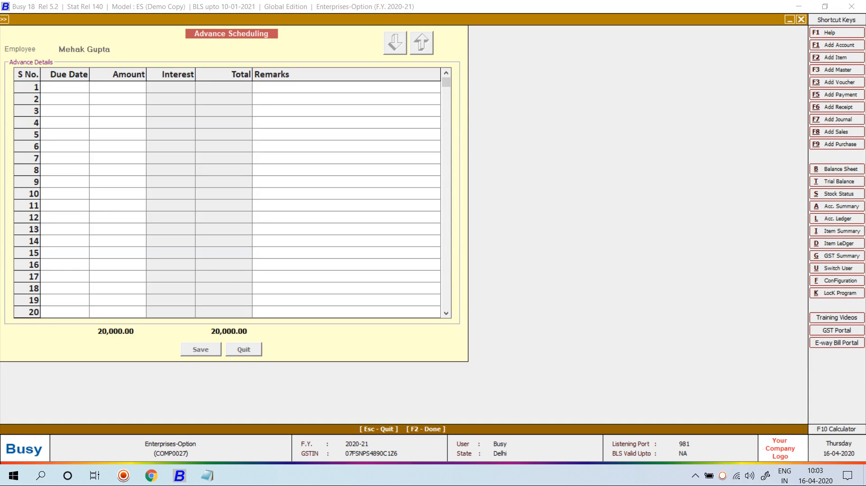
key("Escape")
Step: Start a Main-series Salary calculation voucher dated 01-05-2020
key("Escape")
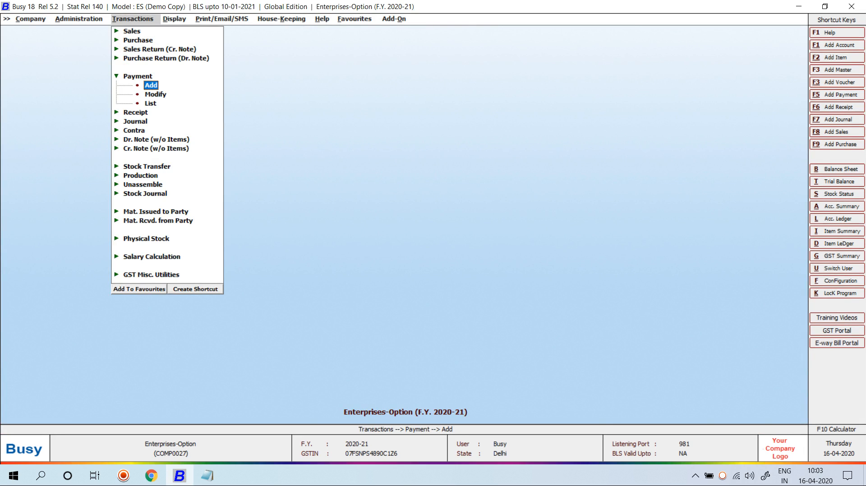
key("Escape")
key("Down")
key("Down")
key("Down")
key("Down")
key("Down")
key("Down")
key("Down")
key("Down")
key("Down")
key("Down")
key("Down")
key("Down")
key("Down")
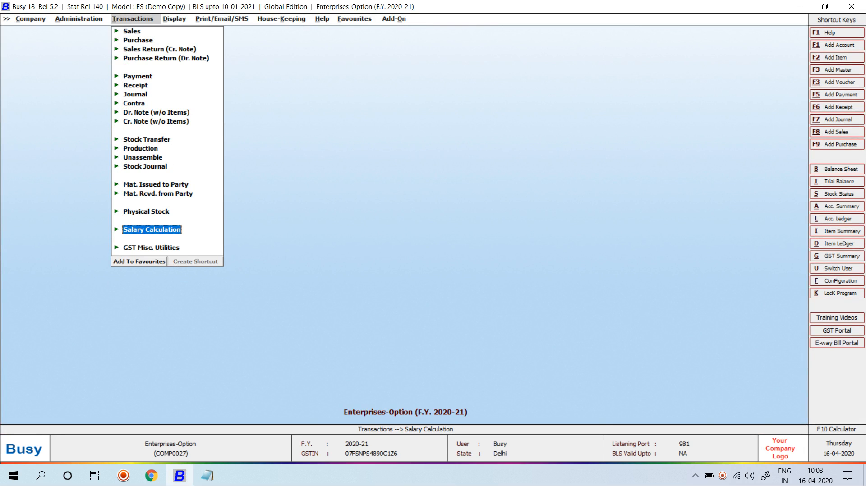
key("Return")
key("Return")
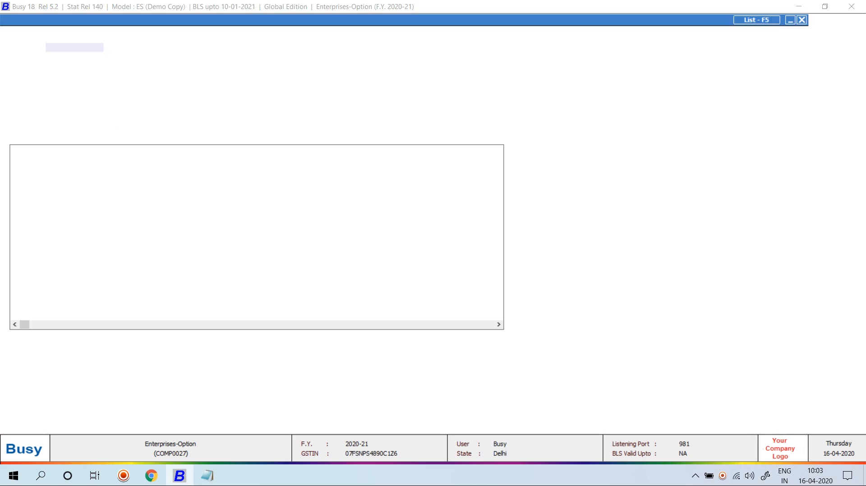
key("Return")
type("1-5")
key("Return")
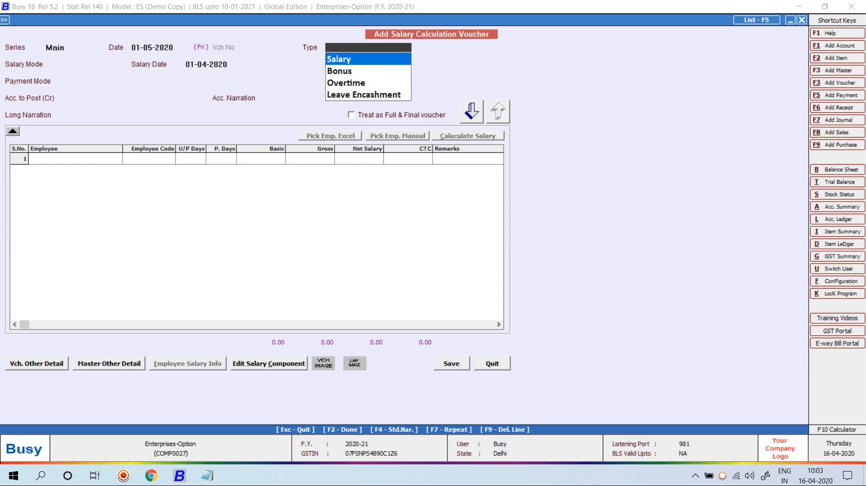
key("Return")
key("Return")
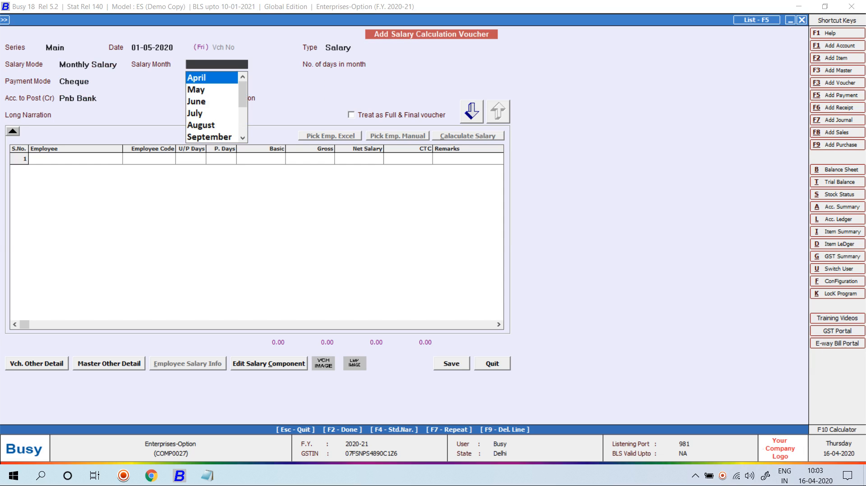
key("Return")
key("Return")
key("Return")
key("Return")
key("Return")
key("Return")
key("Return")
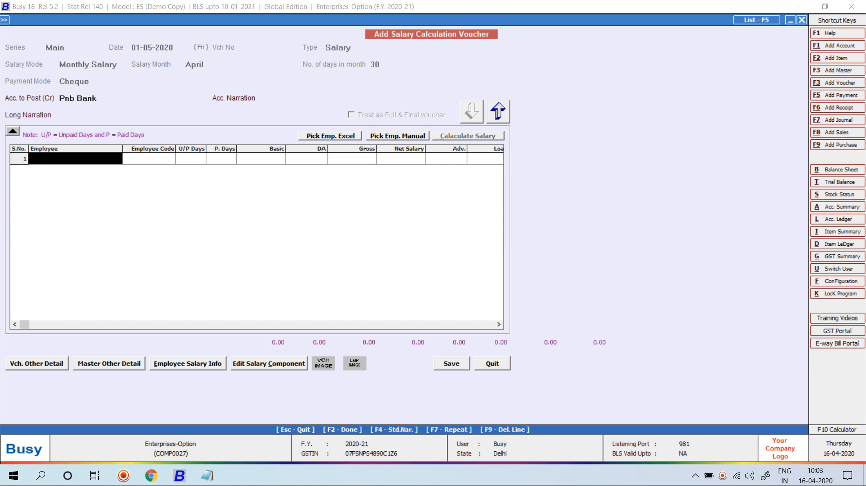
Step: Pick the employee manually from the list and load them into the voucher
left_click(397, 136)
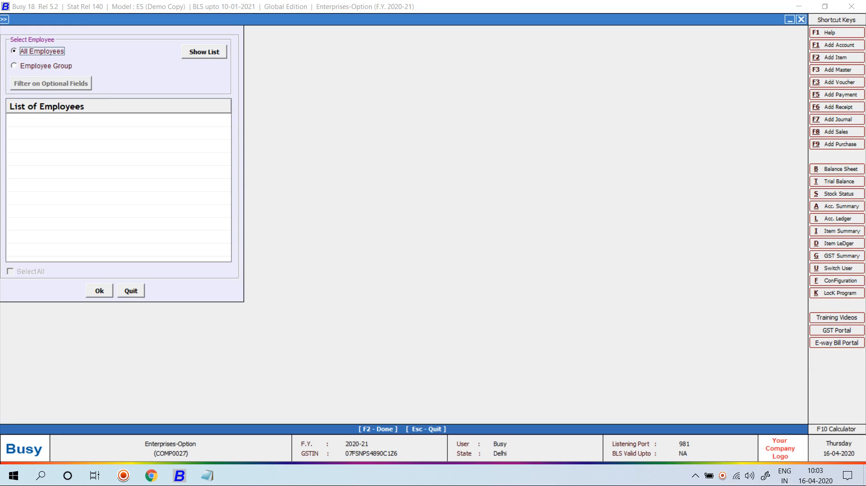
key("Tab")
key("Return")
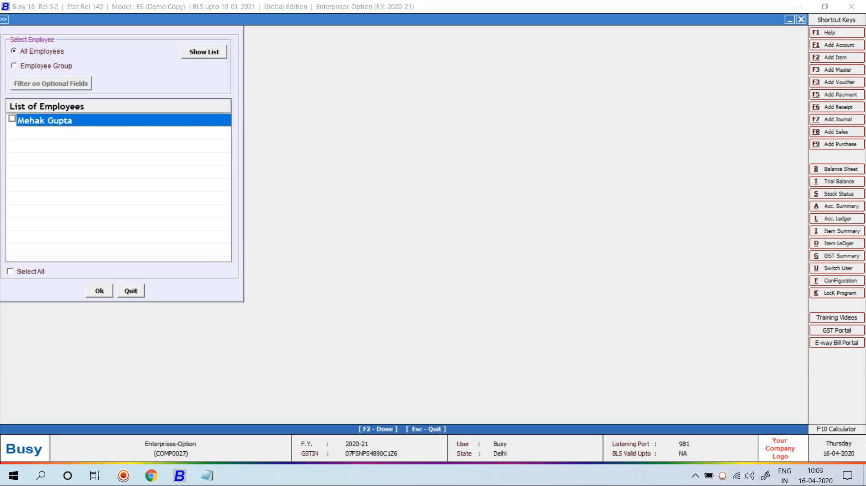
key("F2")
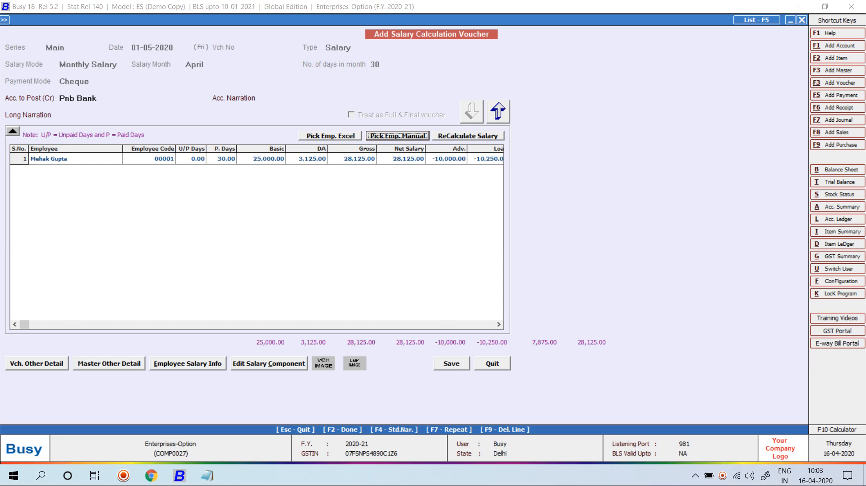
Step: Step through the salary, deduction and 7,875.00 Net Payable cells, then attempt to save
key("Tab")
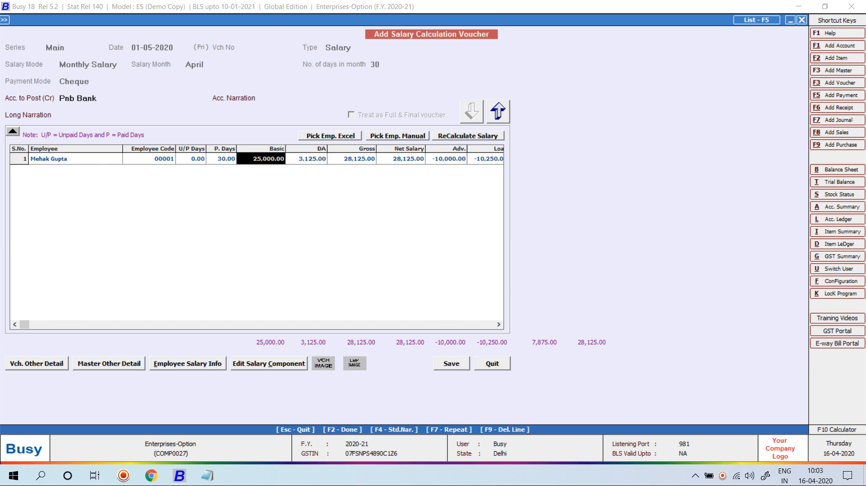
key("Tab")
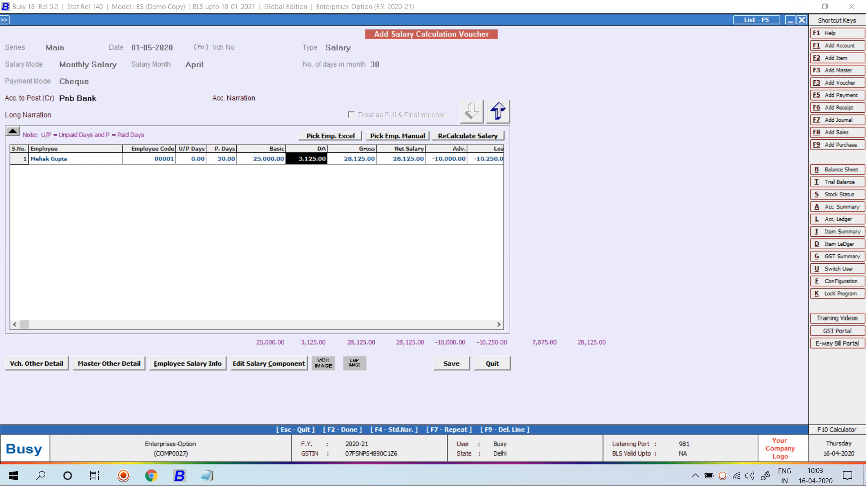
key("Tab")
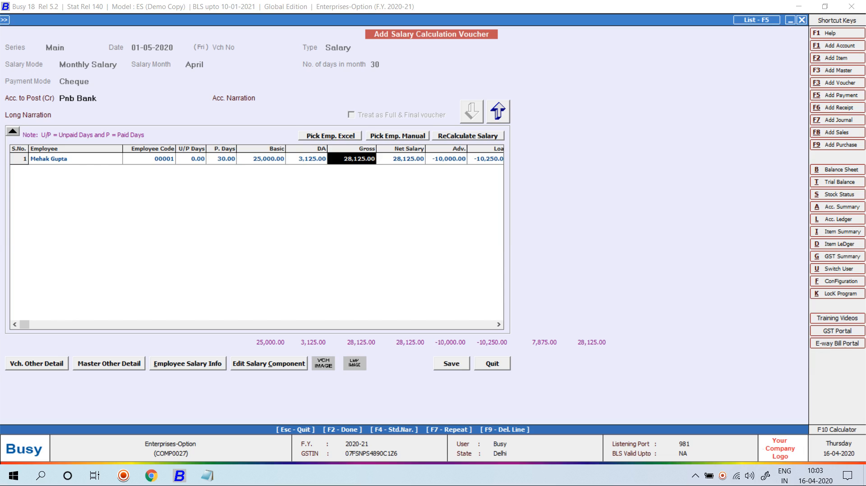
key("Tab")
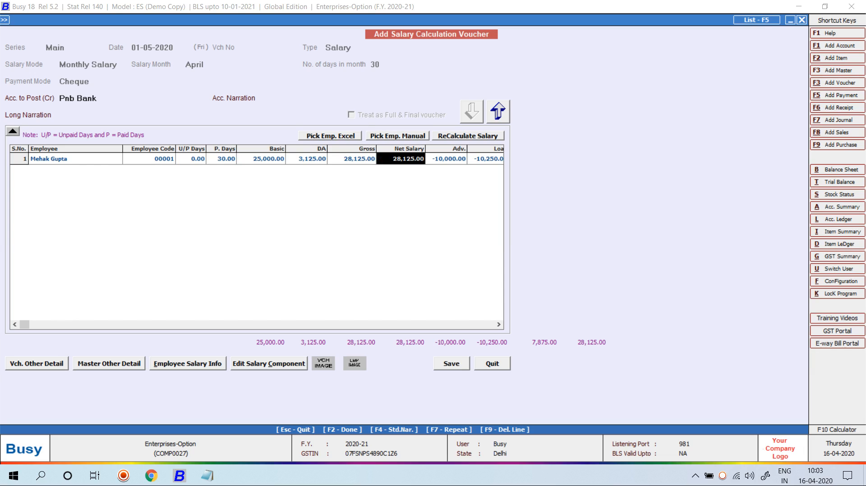
key("Tab")
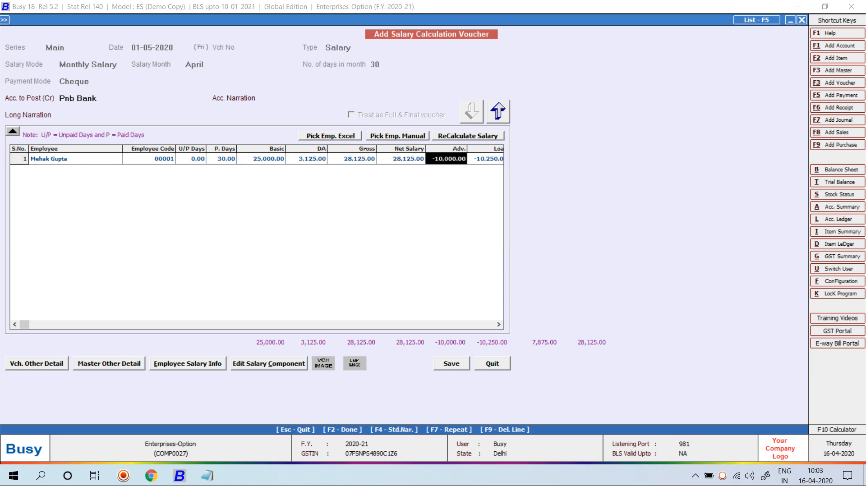
key("Tab")
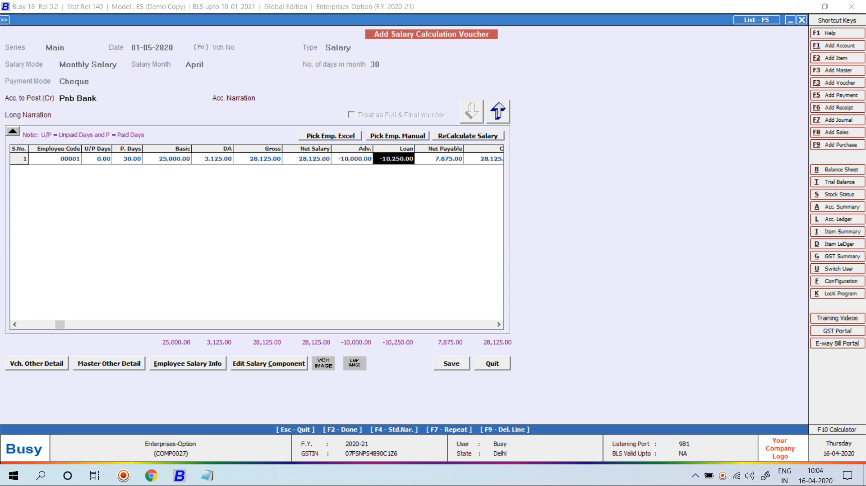
key("Tab")
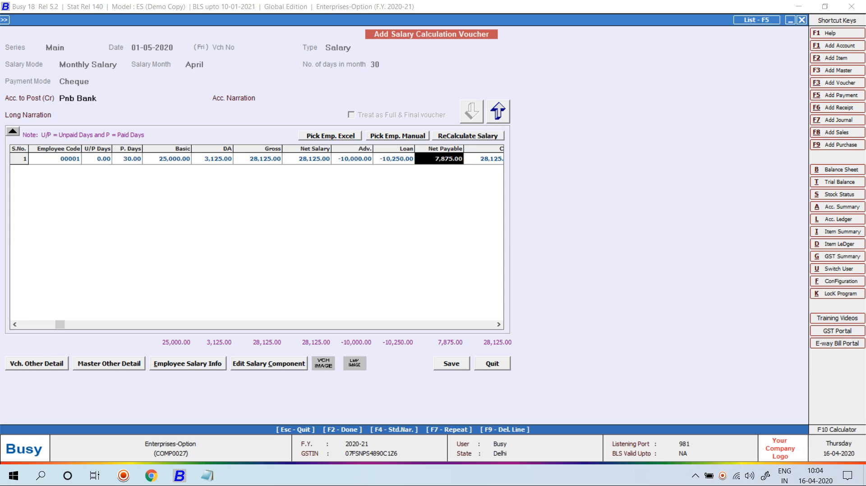
key("Tab")
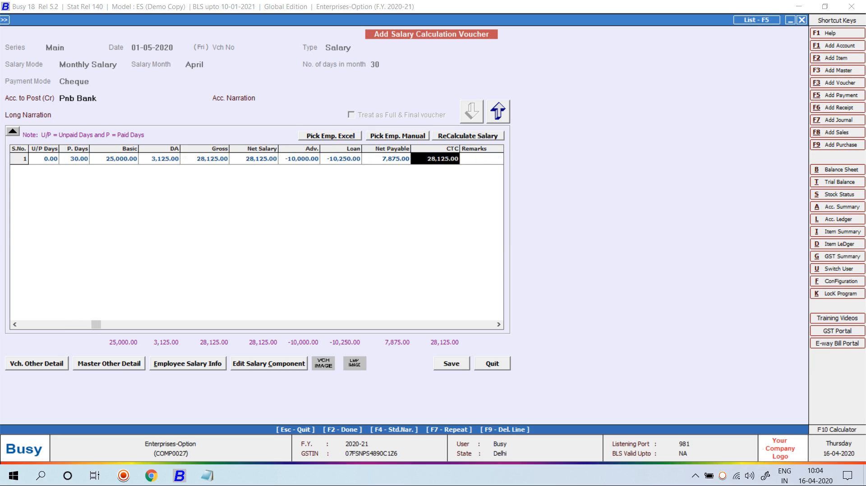
key("F2")
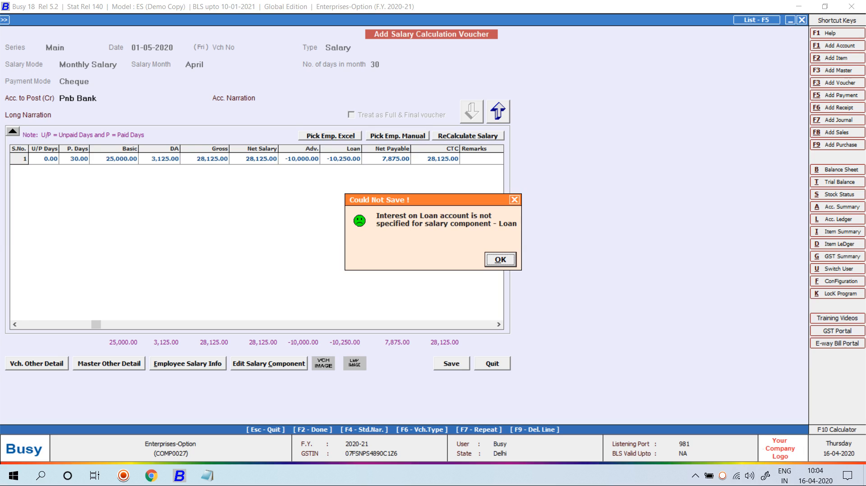
Step: Abandon the unsaved salary voucher and open the Loan Deduction salary component for modification
key("Return")
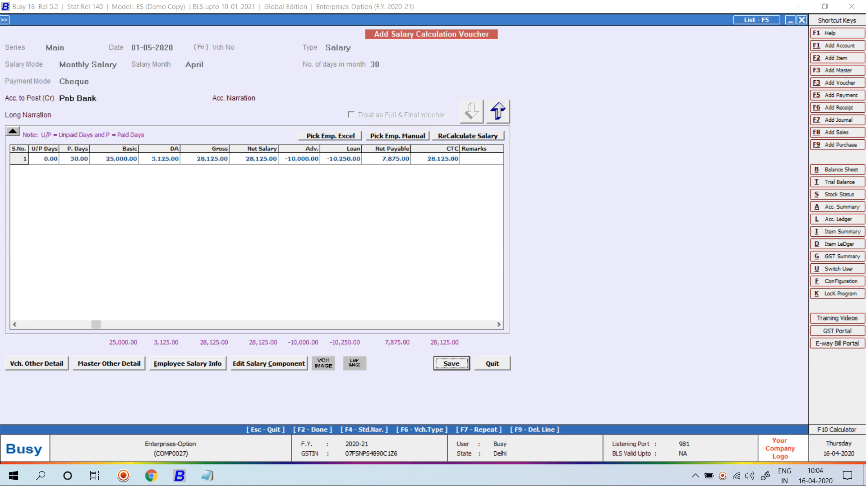
key("Escape")
key("Return")
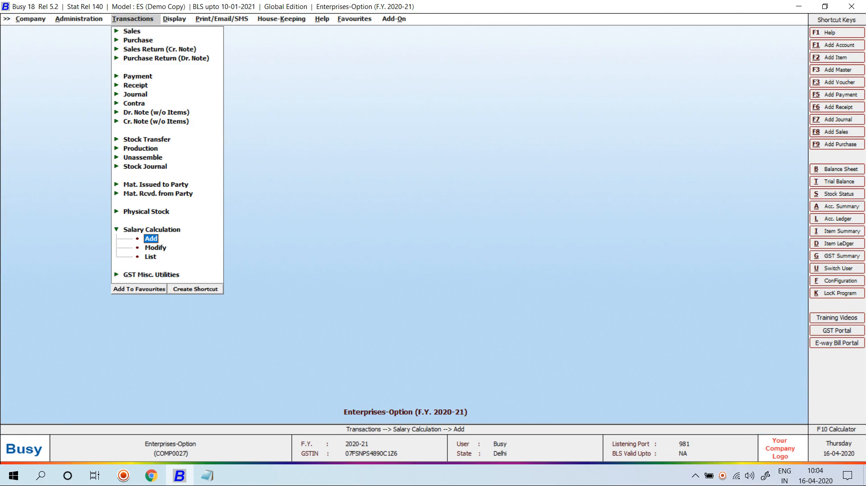
key("Left")
key("Up")
key("Up")
key("Up")
key("Up")
key("Up")
key("Up")
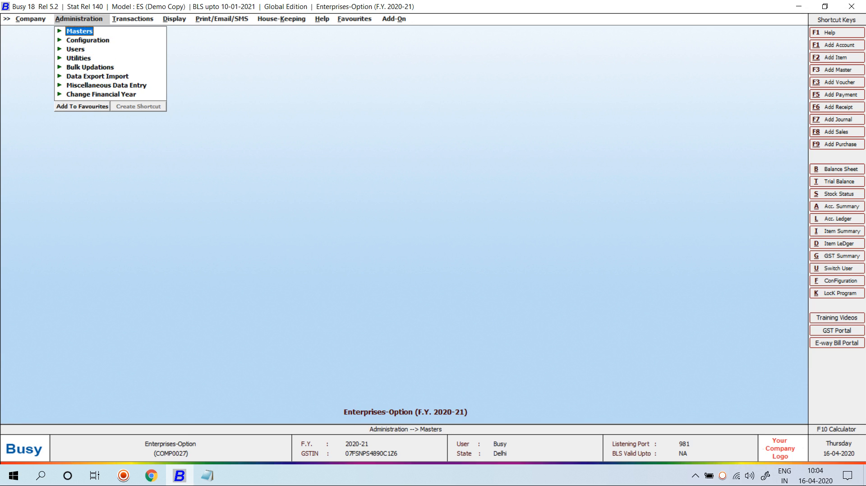
key("Return")
key("Down")
key("Down")
key("Down")
key("Down")
key("Down")
key("Down")
key("Down")
key("Down")
key("Down")
key("Down")
key("Down")
key("Down")
key("Down")
key("Down")
key("Down")
key("Down")
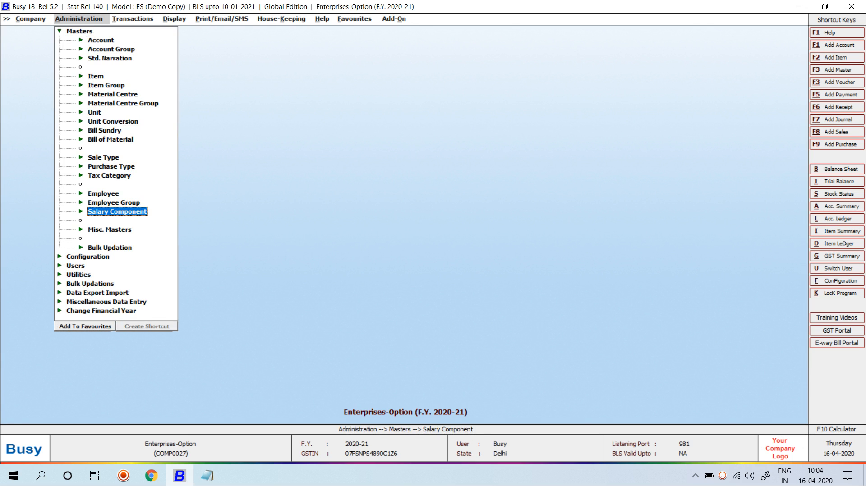
key("Return")
key("Down")
key("Return")
type("Loan")
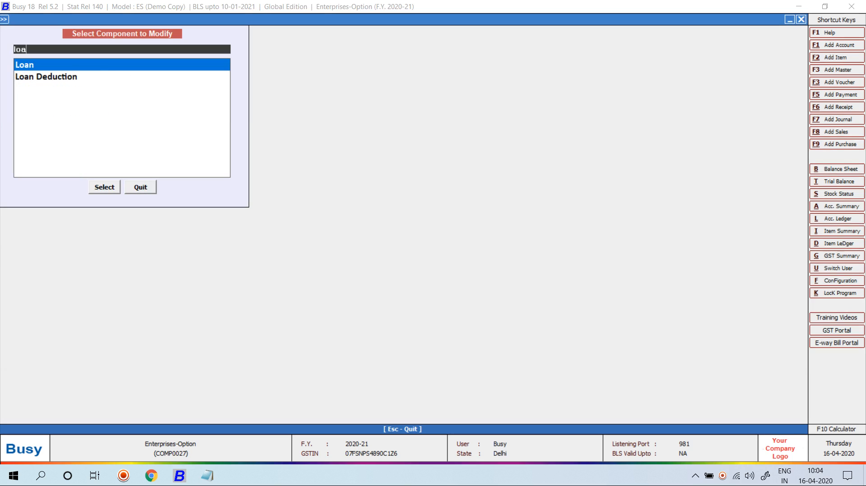
key("Return")
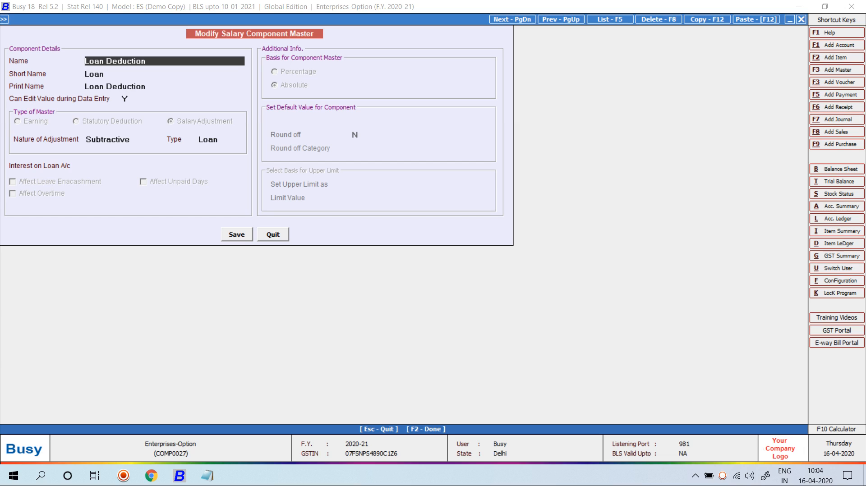
Step: Create the Income (Indirect) account 'Interest on Loan for Empolyee' for loan interest
left_click(164, 166)
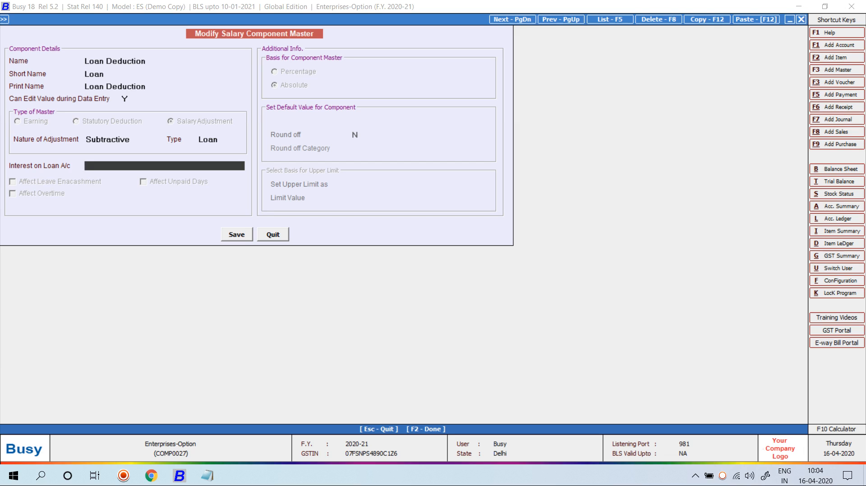
key("alt+F1")
type("interes")
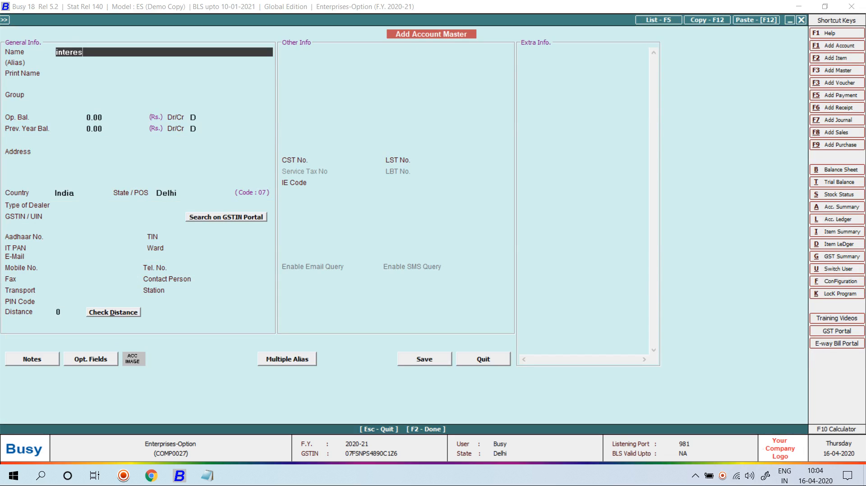
type("t on loan for empolyee")
key("Return")
key("Return")
type("om")
key("Down")
key("Return")
key("F2")
key("Return")
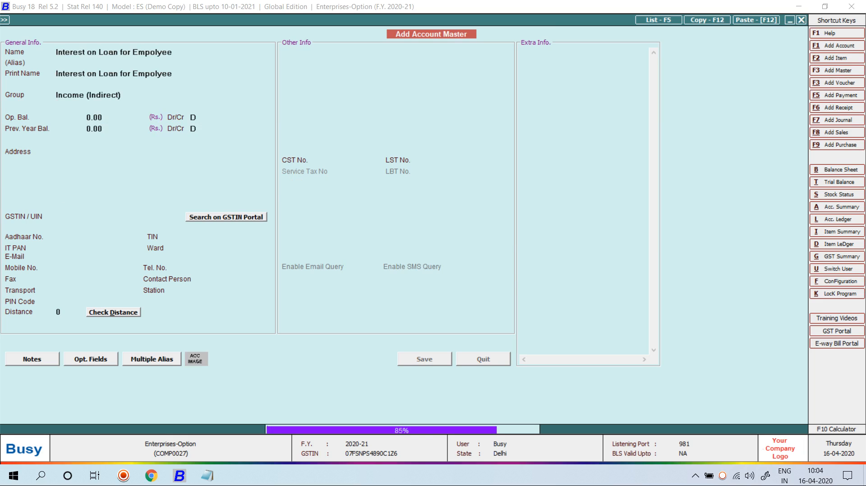
Step: Save Loan Deduction with the new interest account and return to salary calculation
key("Escape")
key("Right")
key("Return")
key("F2")
key("Return")
key("Escape")
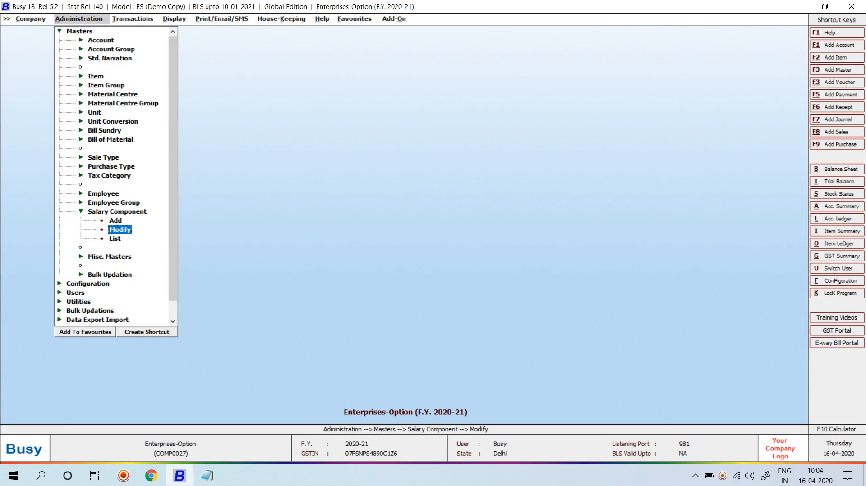
key("Right")
Step: Create a Salary voucher dated 01-05-2020 and load the employee's April salary
key("Return")
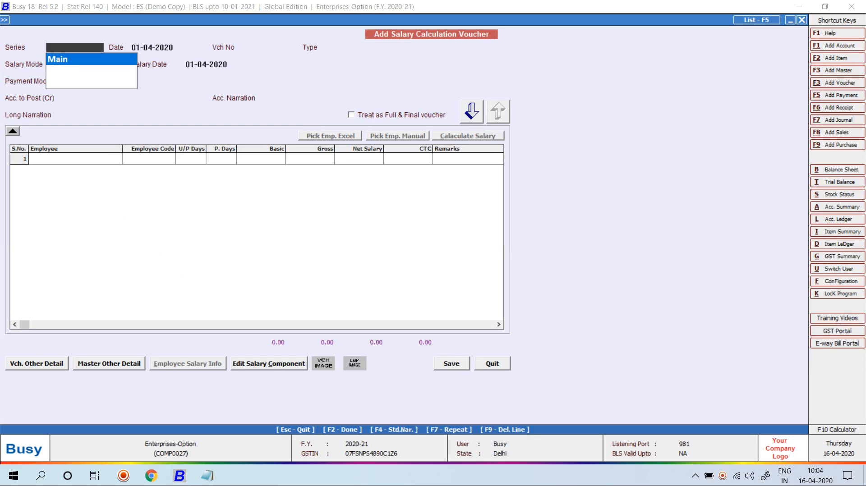
key("Return")
type("1-05")
key("Return")
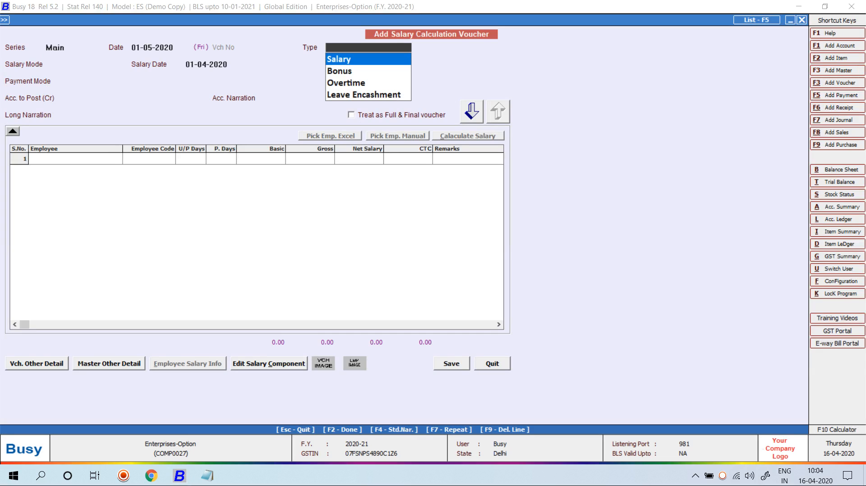
key("Return")
key("Return")
key("Return")
key("Return")
key("Return")
key("Return")
key("Return")
key("Return")
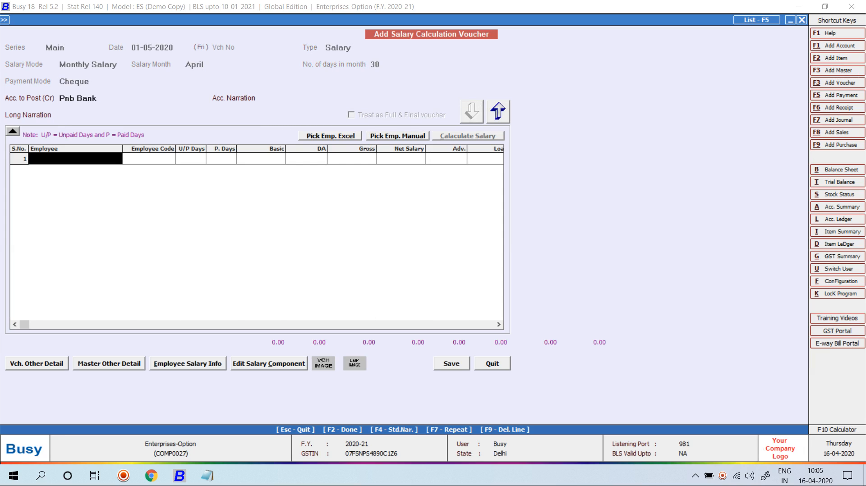
key("Return")
key("Return")
key("Return")
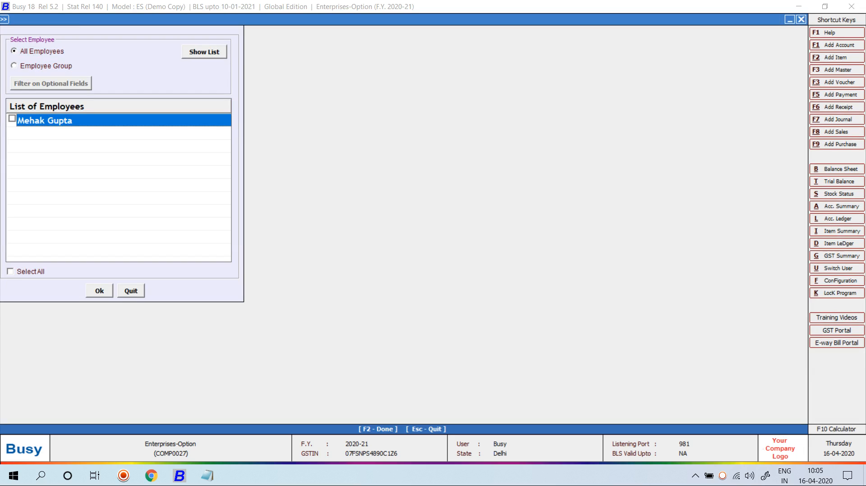
key("F2")
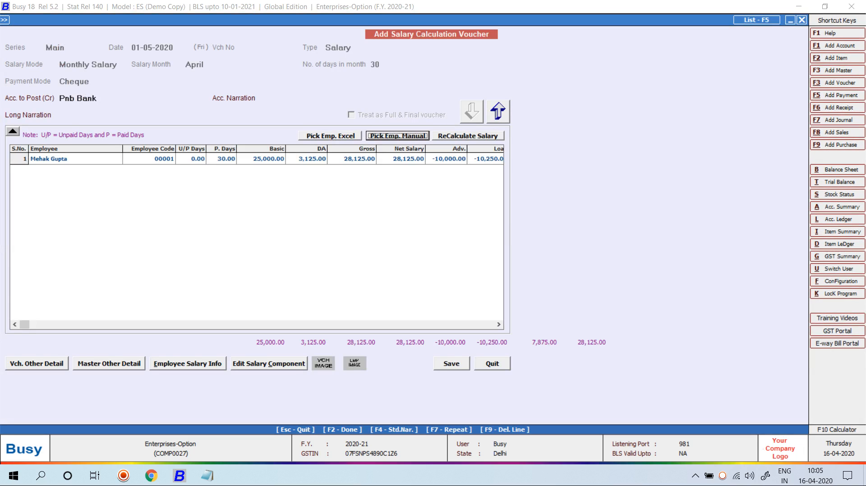
Step: Save the voucher and print the pay slip in the standard format
key("F2")
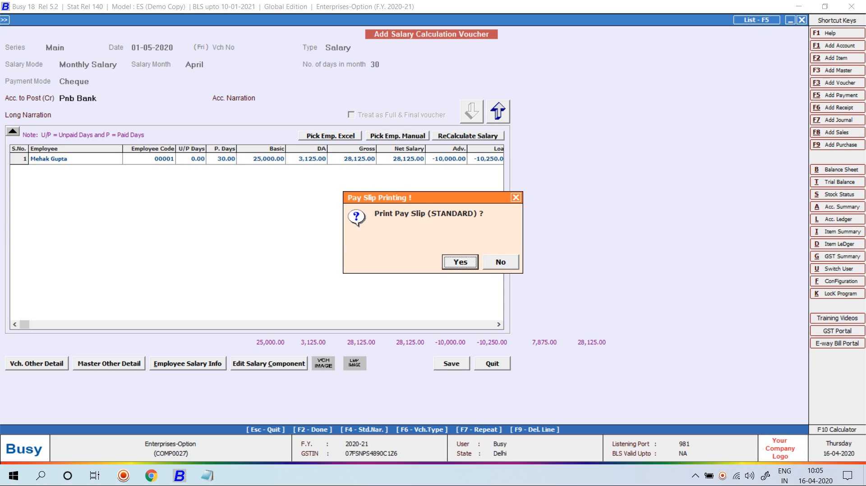
key("Return")
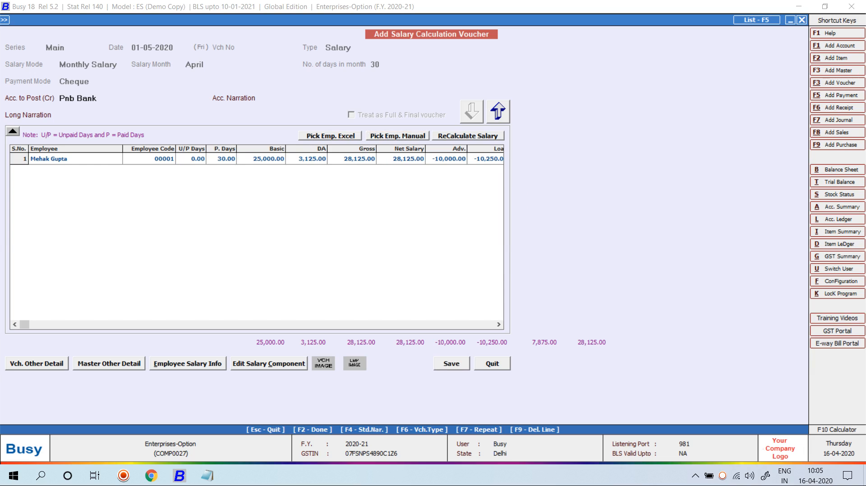
key("Return")
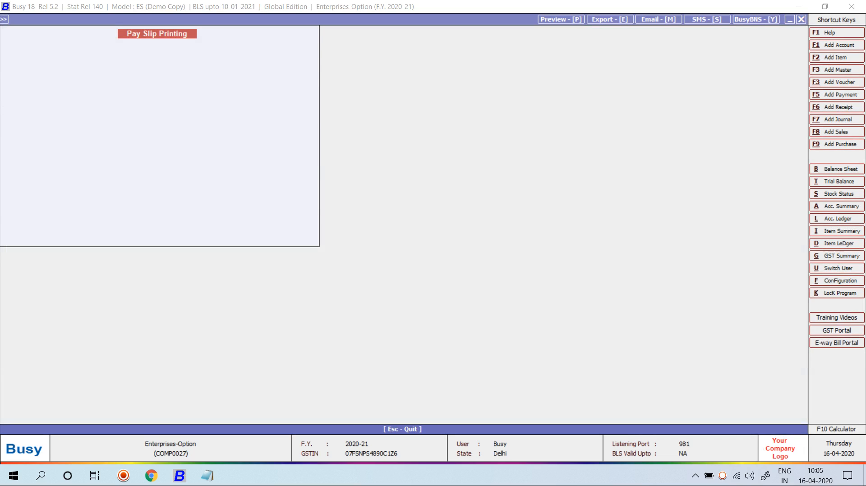
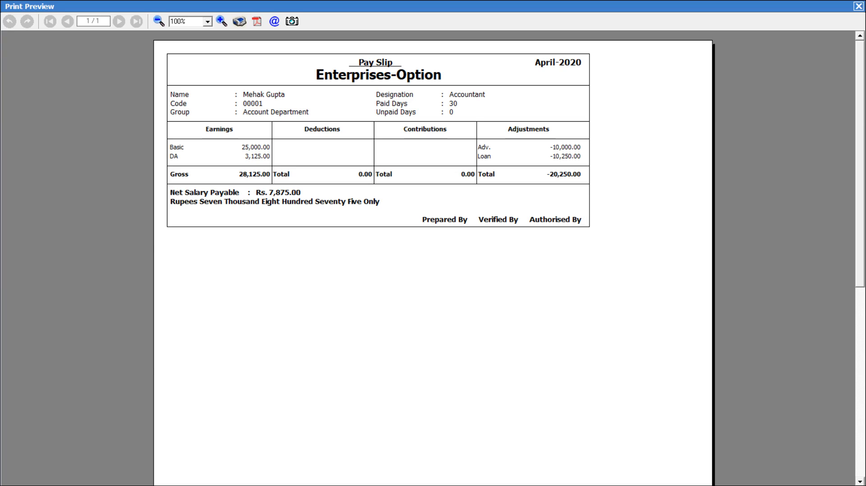
Step: Close the April pay slip preview and the blank salary voucher, back to the Administration options
key("Escape")
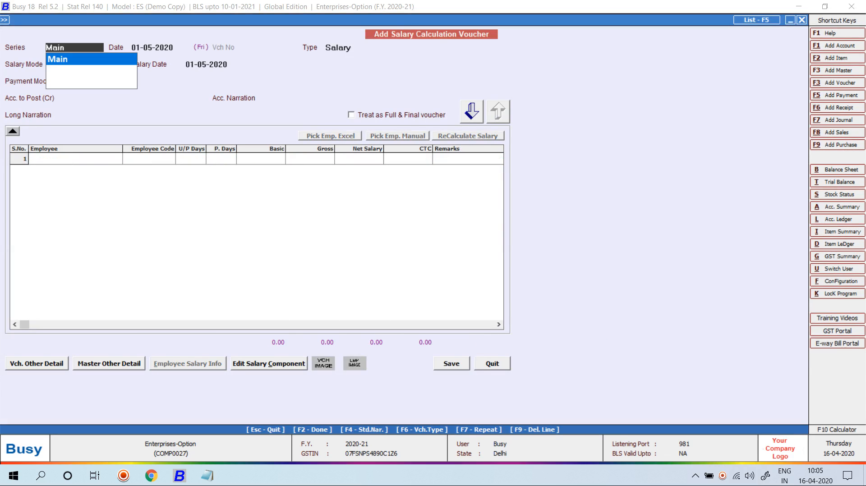
key("Escape")
key("Escape")
key("Left")
key("Escape")
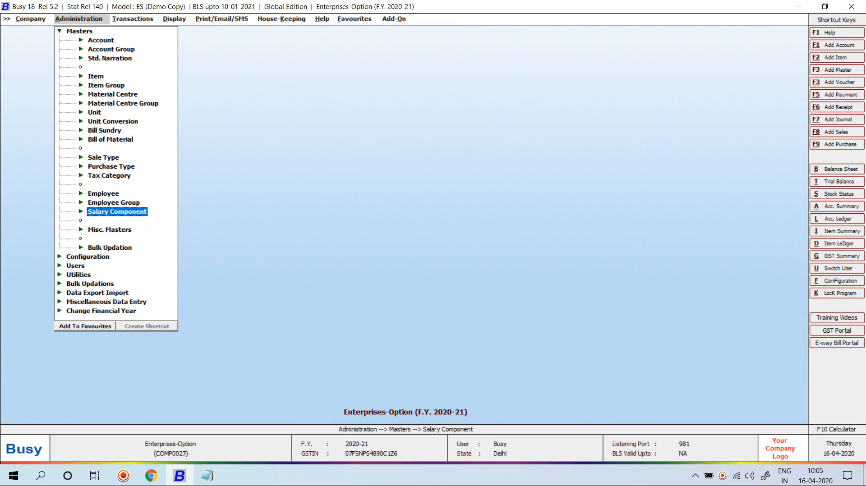
key("Escape")
Step: Open Payroll Configuration under Features/Options > Enterprise Features
key("Down")
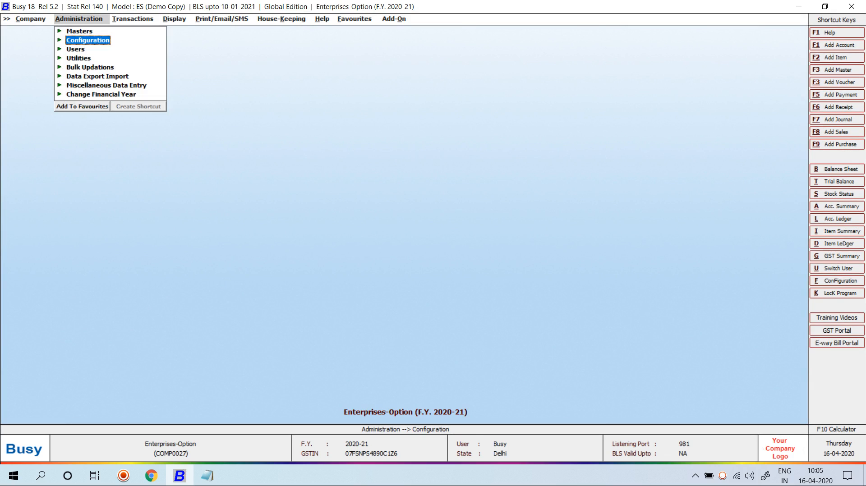
key("Return")
key("Return")
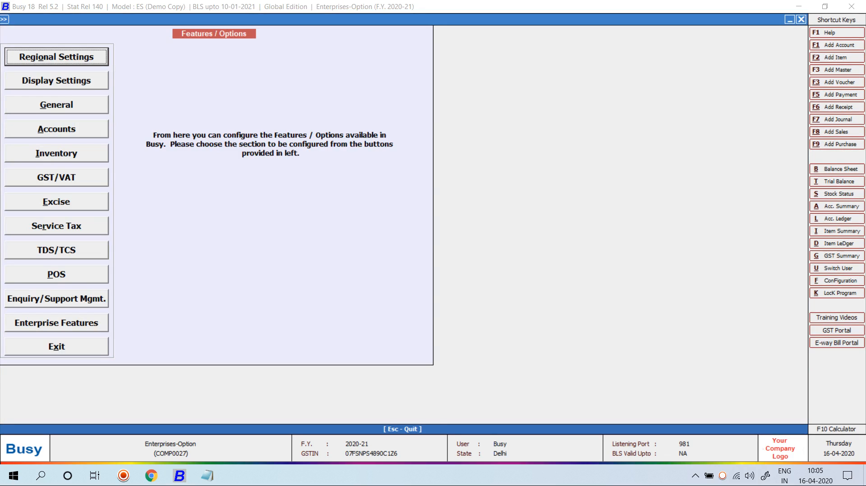
key("Up")
key("Up")
key("Return")
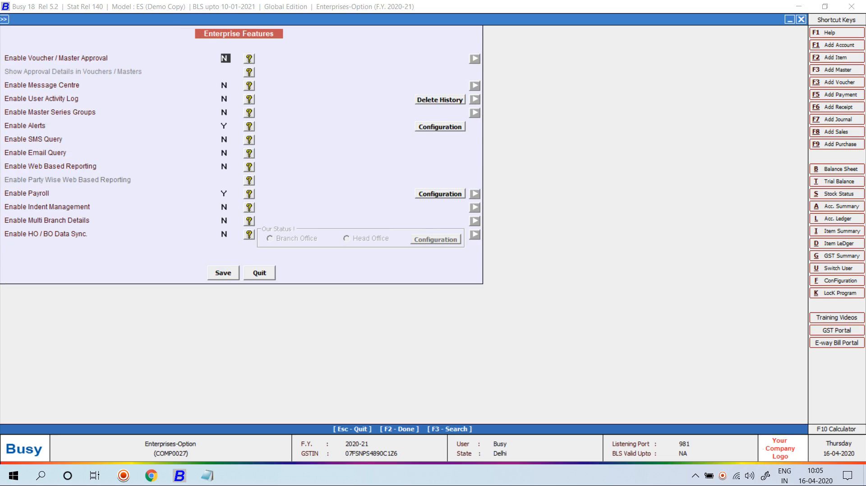
left_click(440, 194)
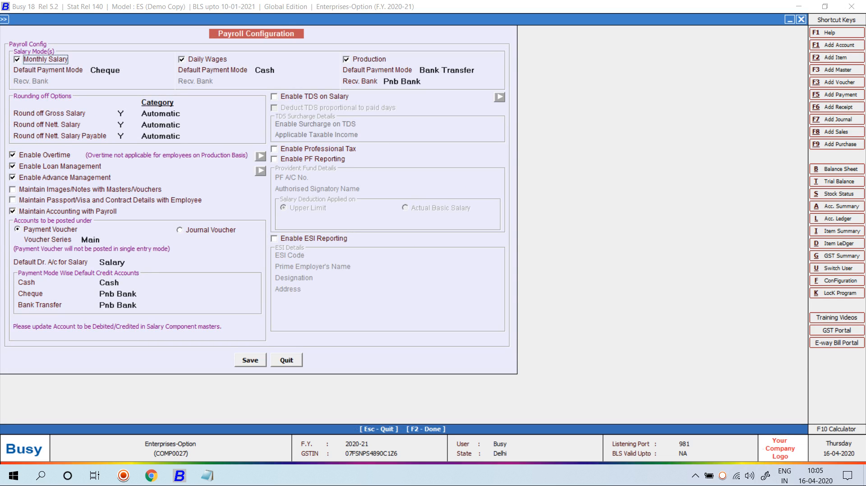
Step: Enable Maintain Images/Notes with the employee master, storing images in the Desktop folder, and save
left_click(12, 189)
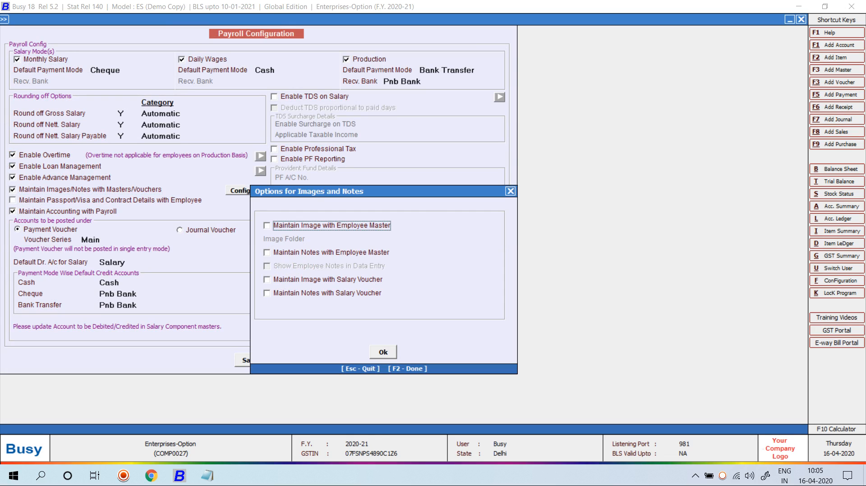
key("space")
key("Tab")
key("space")
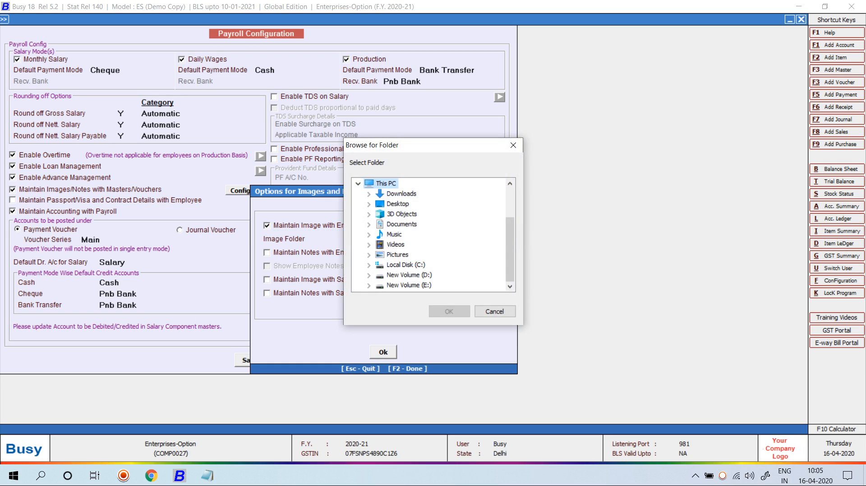
left_click(397, 204)
key("F2")
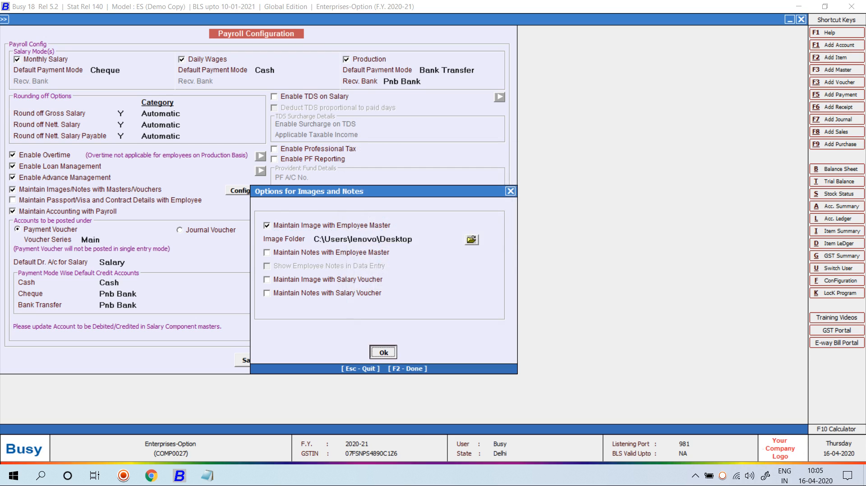
key("F2")
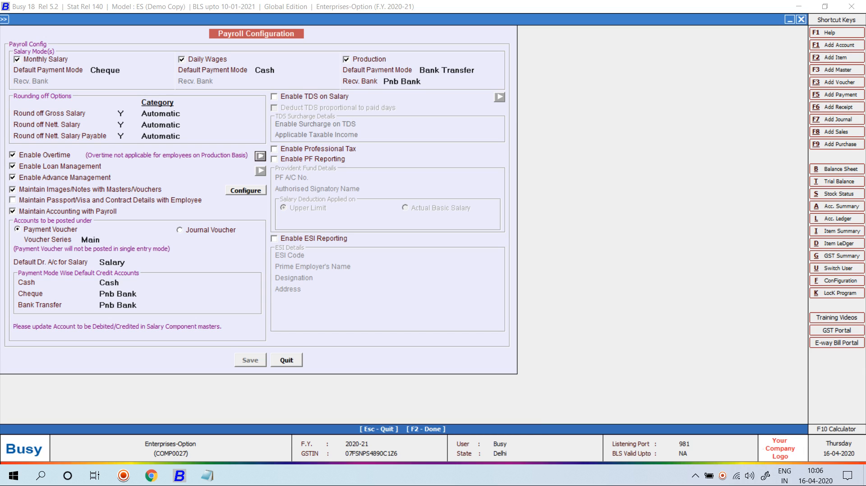
key("super+d")
Step: Turn on Show desktop icons from the desktop's View menu
right_click(348, 181)
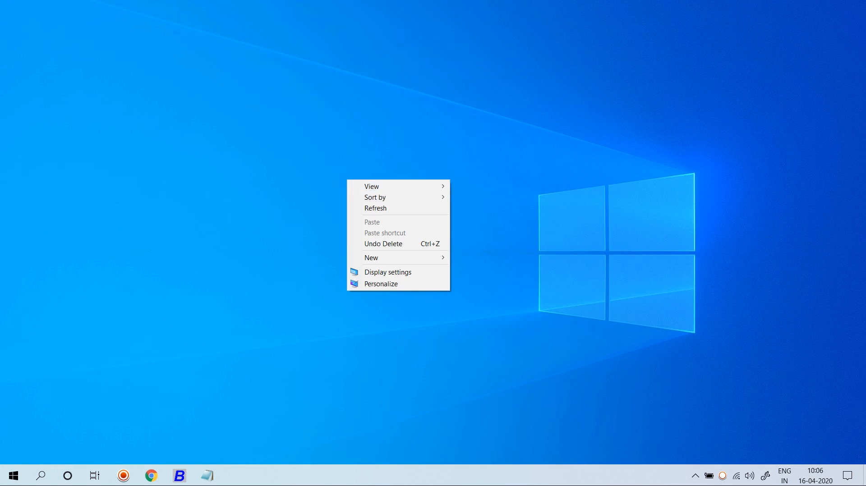
mouse_move(383, 186)
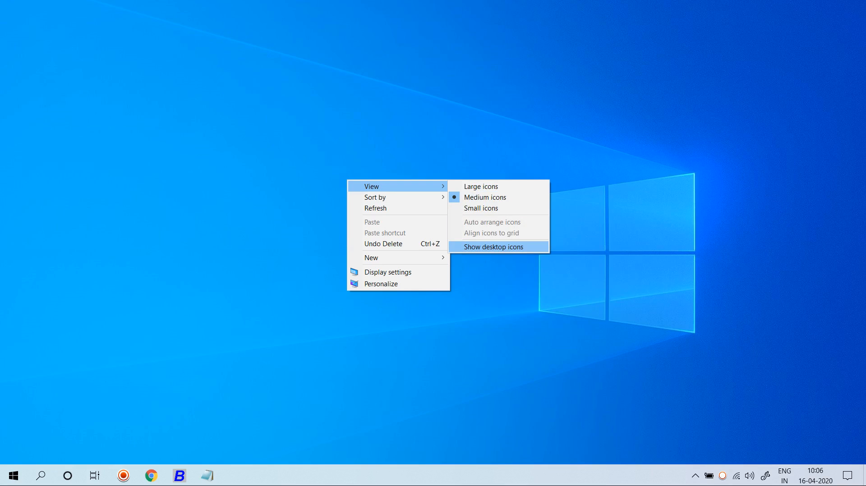
left_click(489, 246)
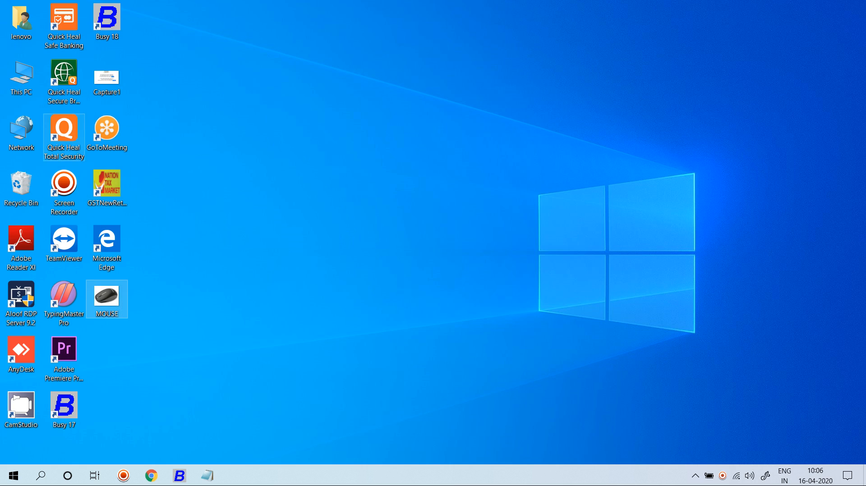
key("alt+Tab")
Step: In File Explorer, locate the photo image in the Downloads folder on drive D:
key("super+e")
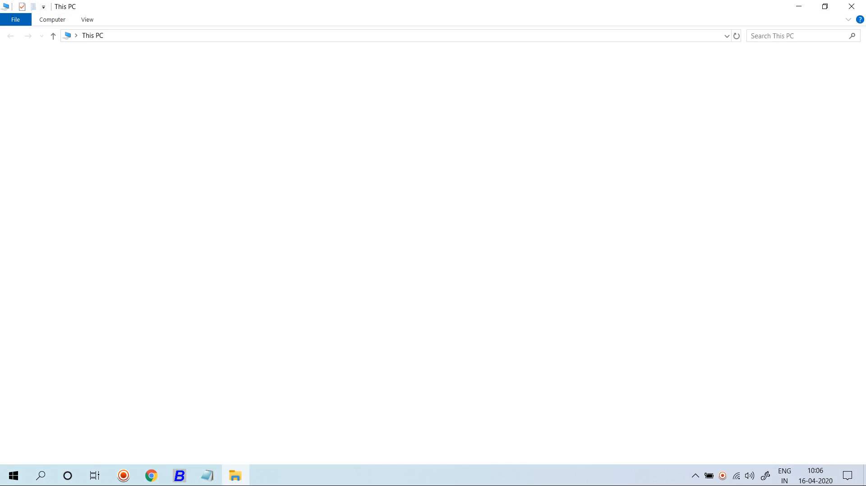
double_click(311, 156)
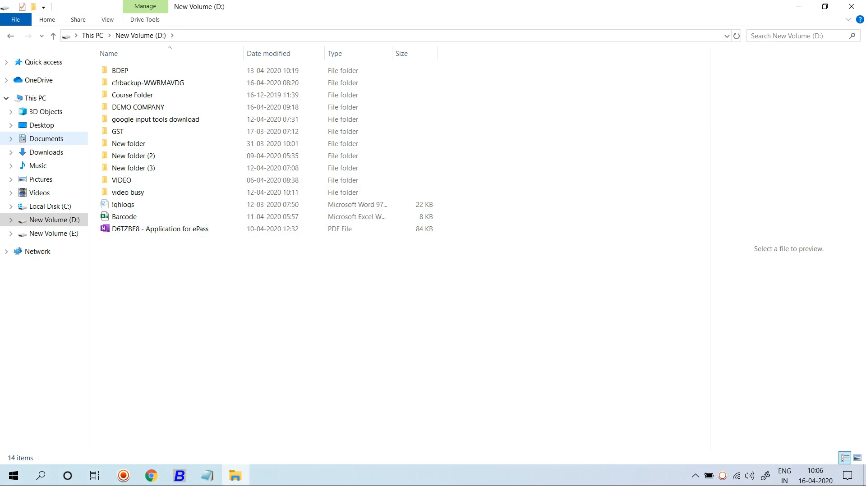
left_click(46, 152)
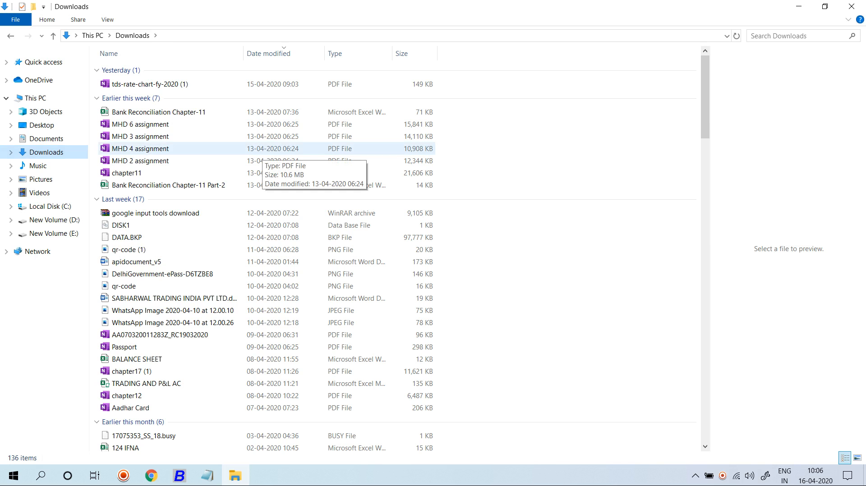
scroll(261, 154, "down", 20)
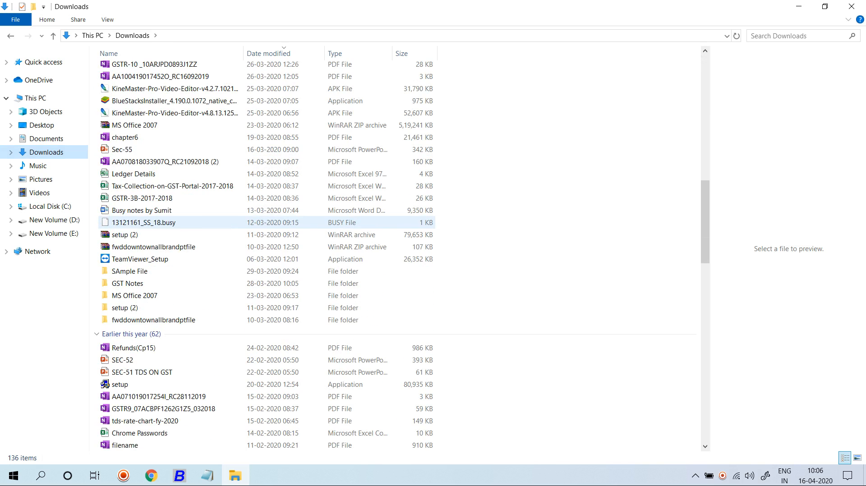
scroll(262, 214, "down", 8)
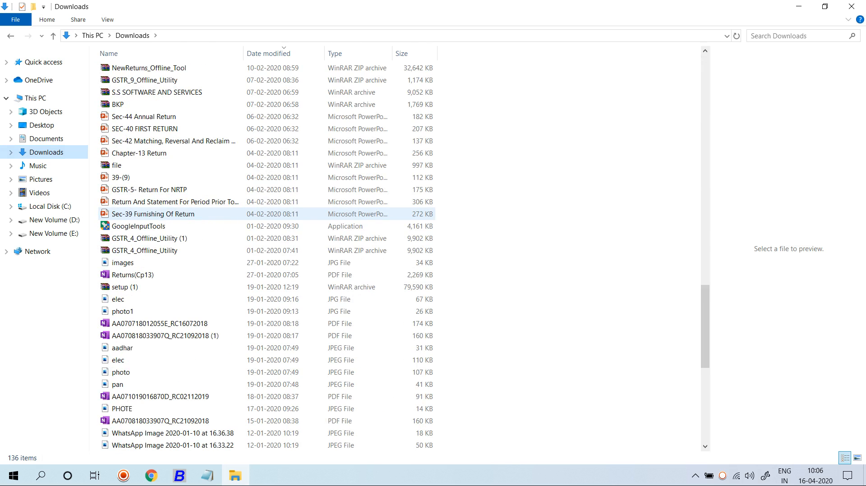
left_click(135, 409)
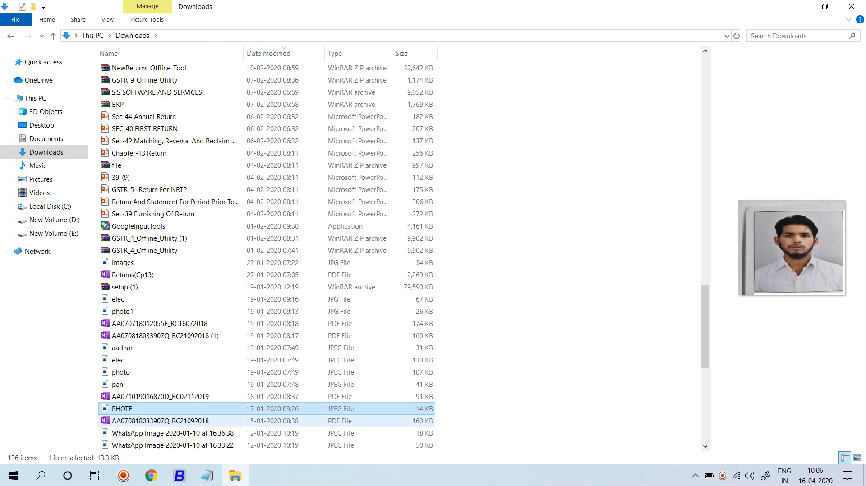
scroll(180, 421, "down", 3)
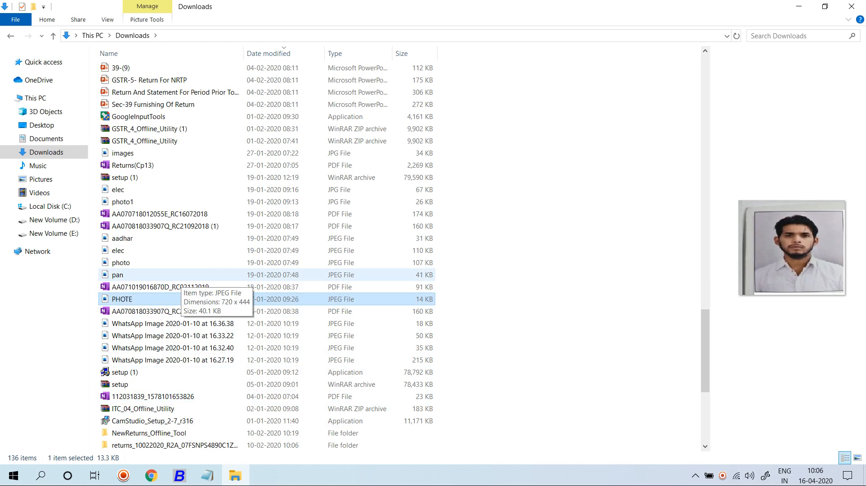
Step: Rename the photo file to mehak and paste a copy onto the Desktop
left_click(176, 262)
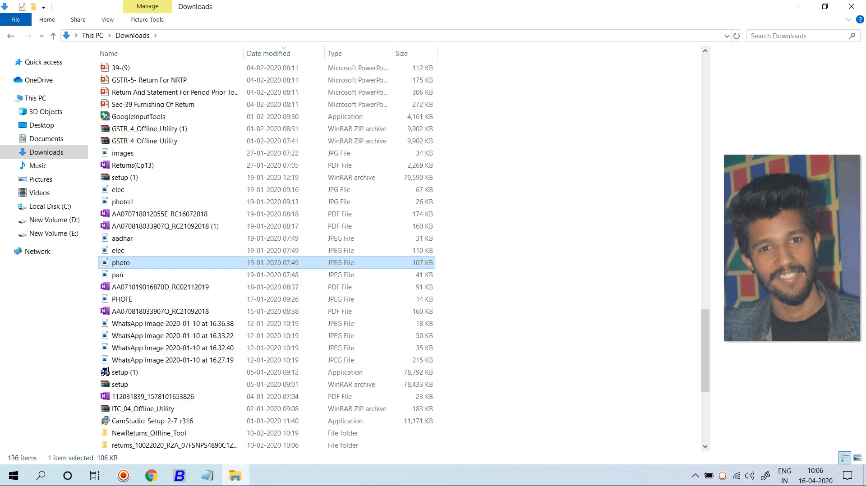
key("F2")
type("mehak")
key("Return")
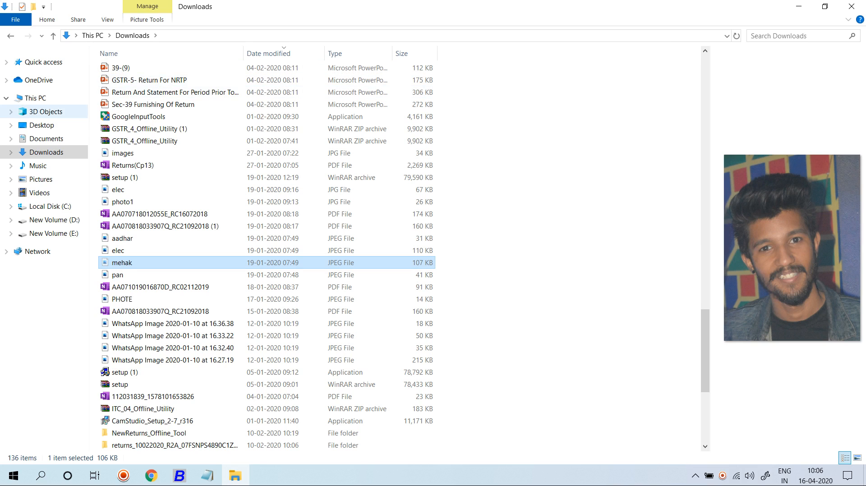
left_click(41, 125)
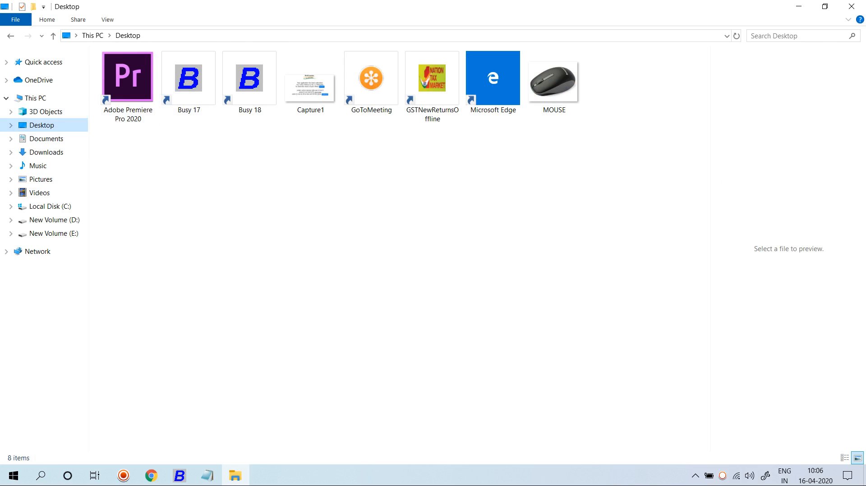
key("ctrl+v")
Step: Close File Explorer, save the Enterprise Features, and return to the Administration menu
left_click(851, 6)
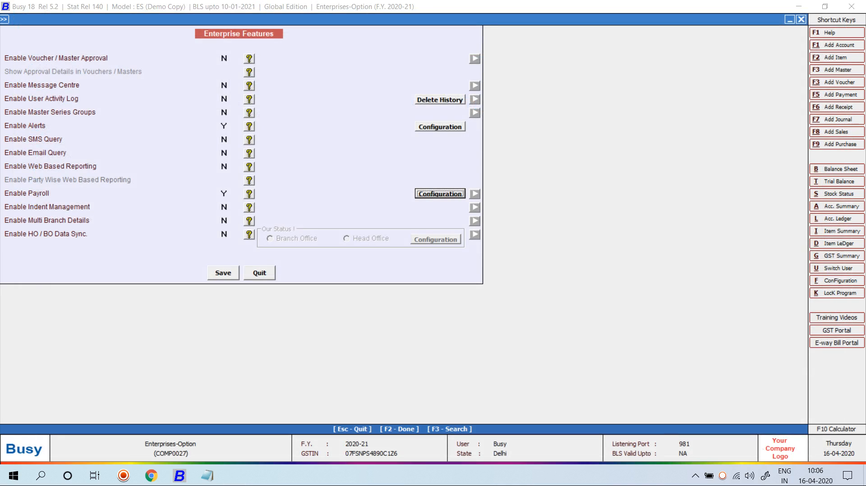
key("F2")
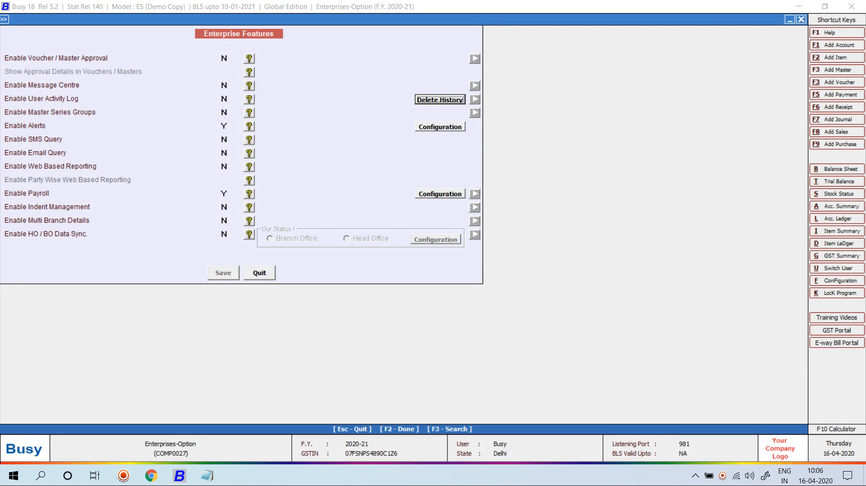
key("Escape")
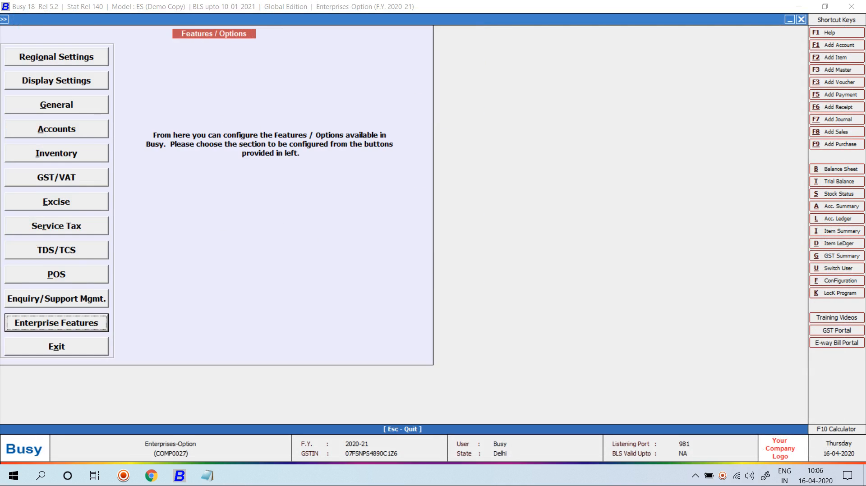
key("Escape")
key("Escape")
key("Escape")
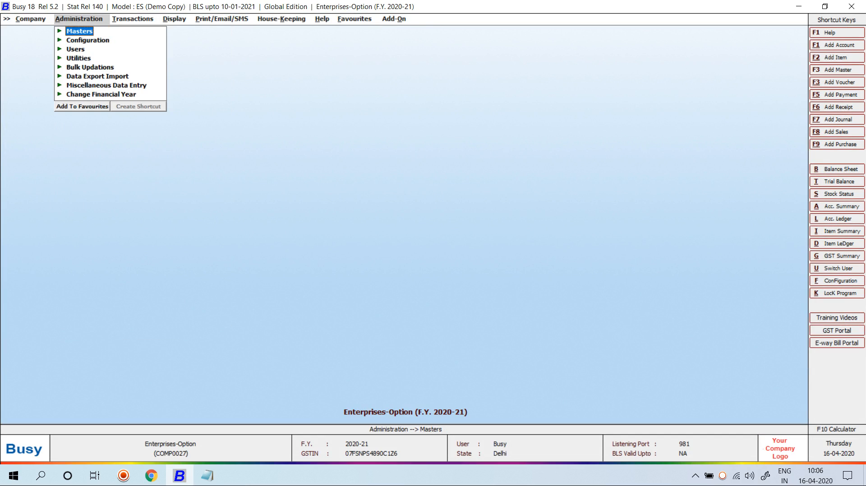
Step: Open the Accountant employee's master record through Masters > Employee > Modify
key("Return")
key("Down")
key("Down")
key("Down")
key("Down")
key("Down")
key("Down")
key("Down")
key("Down")
key("Down")
key("Down")
key("Down")
key("Down")
key("Down")
key("Down")
key("Return")
key("Down")
key("Return")
type("m")
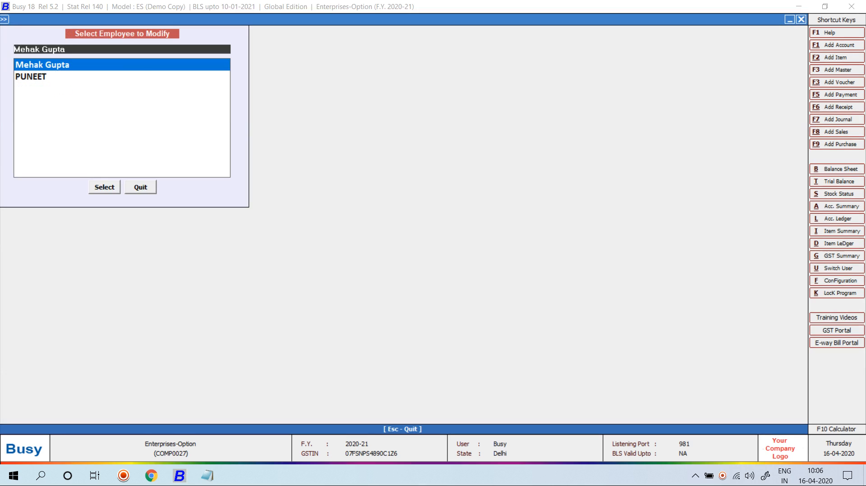
key("Return")
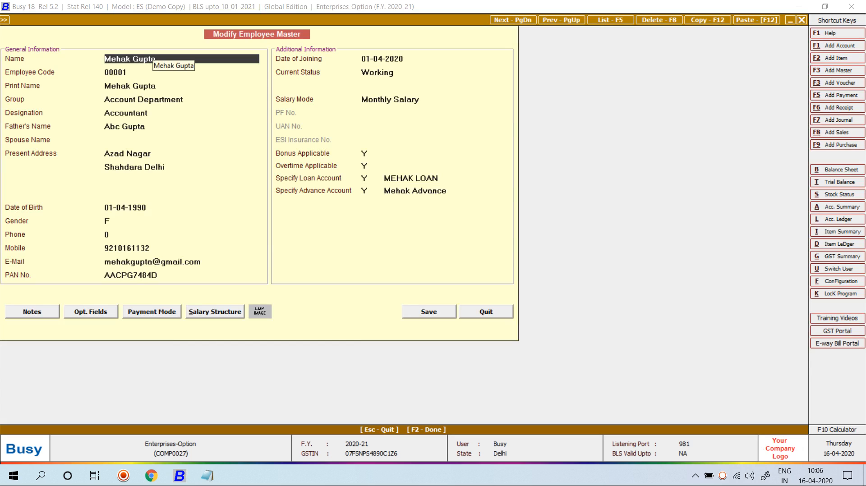
Step: Rename the desktop photo file to the employee's full name, then return to the Busy employee record
key("super+d")
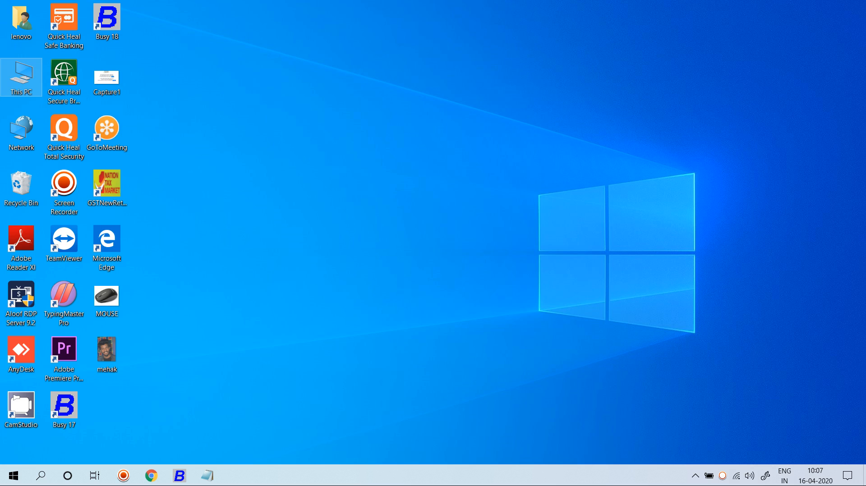
left_click(107, 351)
key("F2")
key("End")
key("BackSpace")
key("BackSpace")
key("BackSpace")
key("BackSpace")
key("BackSpace")
key("BackSpace")
key("BackSpace")
key("Return")
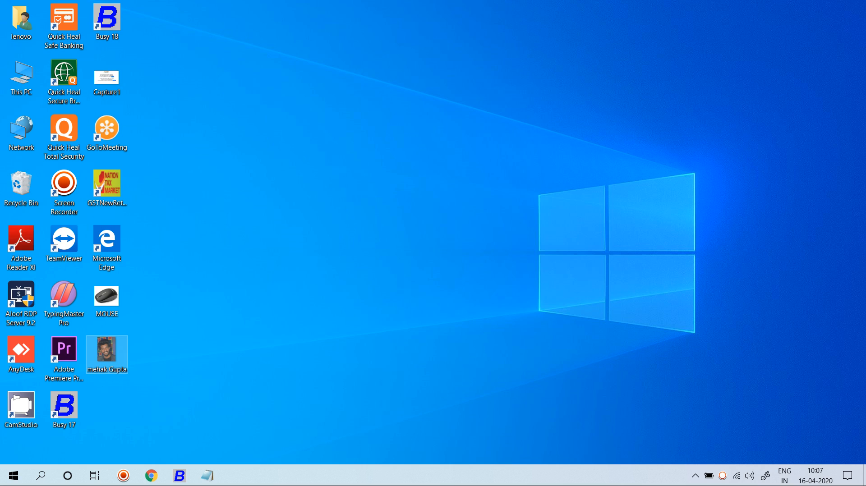
key("alt+Tab")
key("Return")
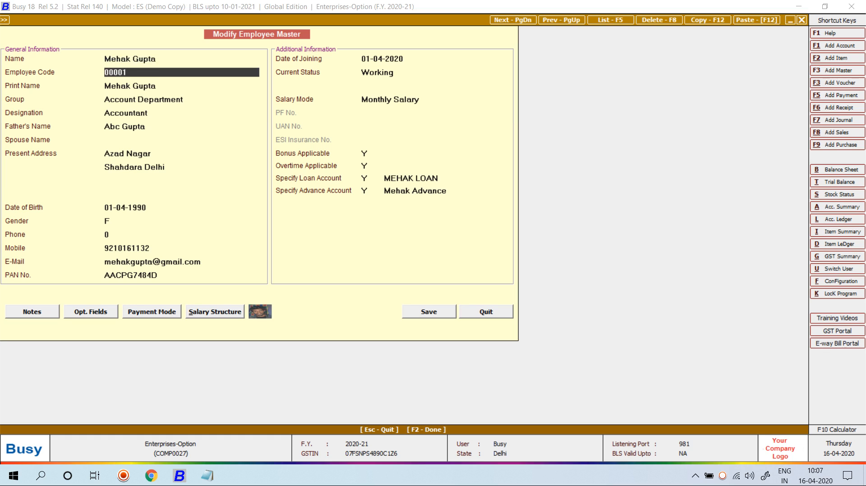
Step: View the employee's attached photo enlarged, close it, and save the record
left_click(260, 311)
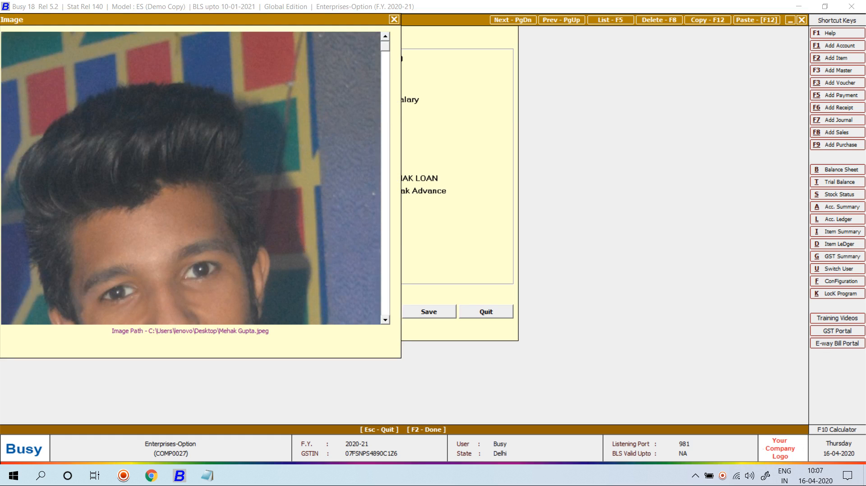
scroll(195, 177, "down", 3)
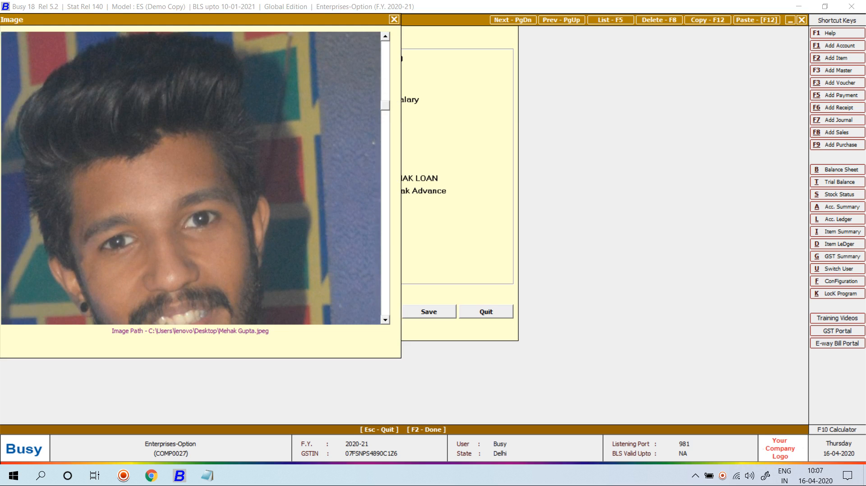
scroll(195, 178, "down", 3)
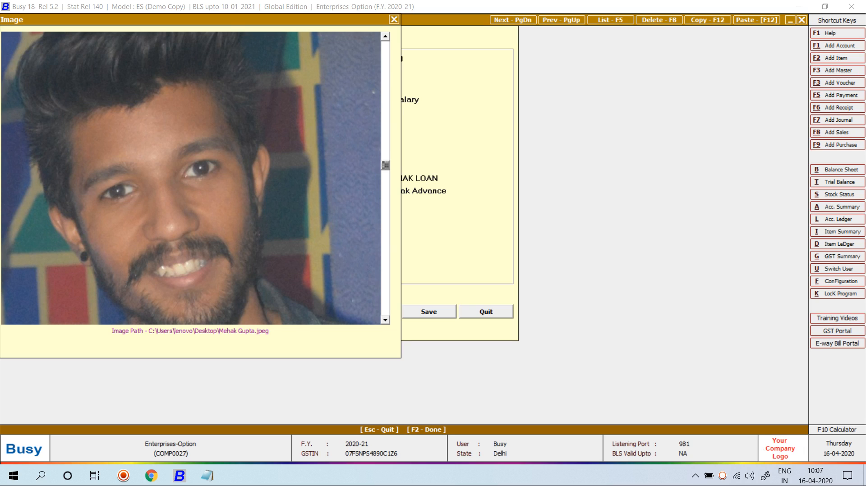
key("Escape")
key("F2")
key("F2")
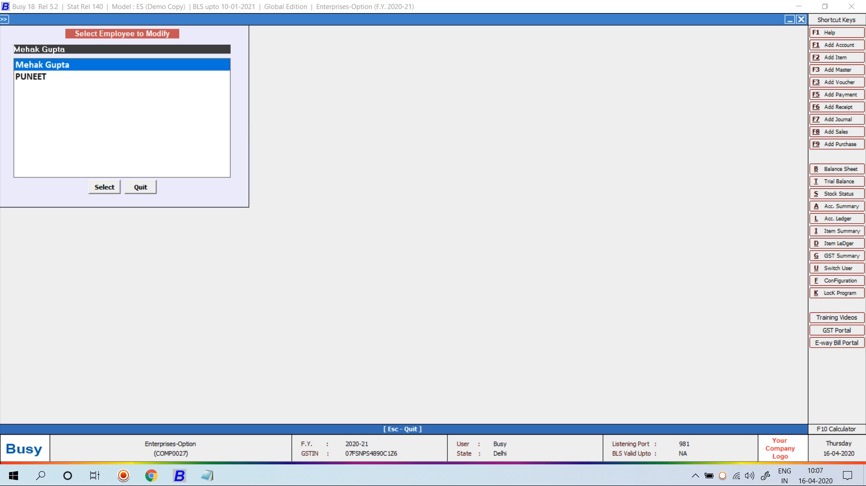
Step: Reopen Payroll Configuration through Configuration > Features/Options > Enterprise Features
key("Escape")
key("Escape")
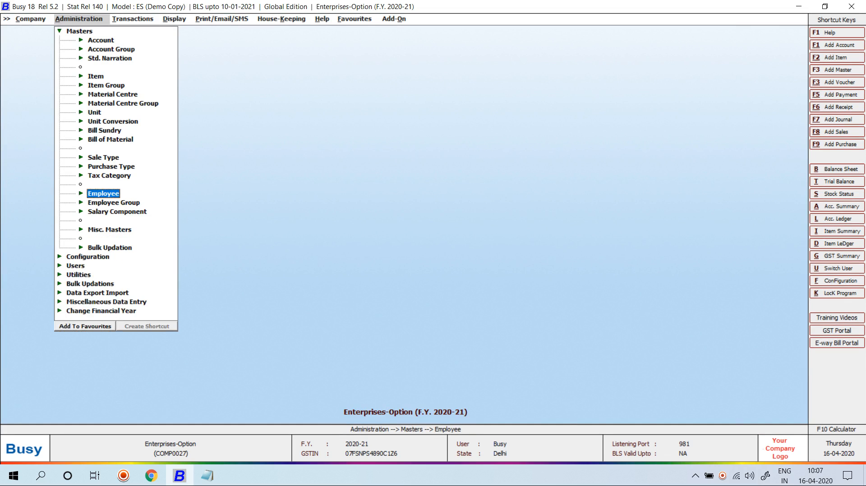
key("Down")
key("Return")
key("Return")
key("Down")
key("Down")
key("Down")
key("Down")
key("Down")
key("Down")
key("Down")
key("Down")
key("Down")
key("Down")
key("Down")
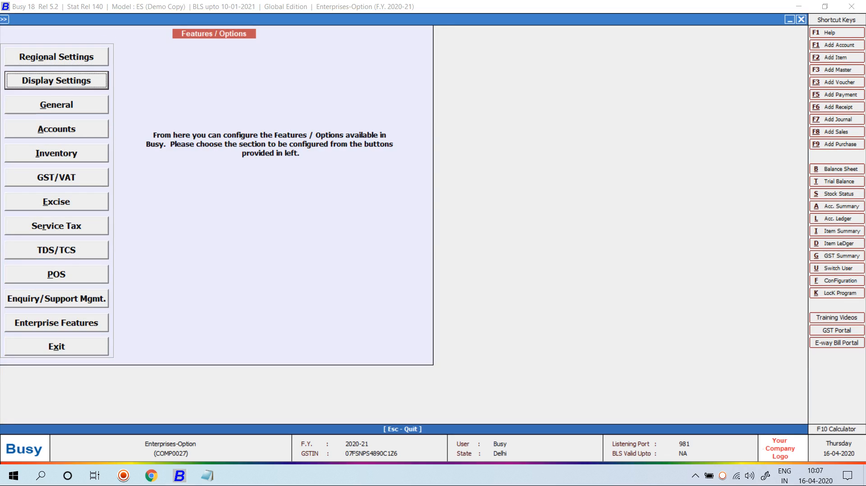
key("Return")
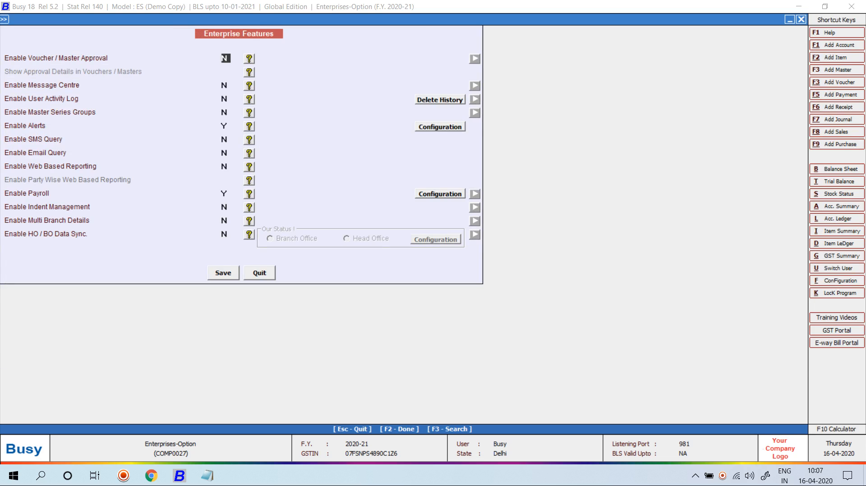
left_click(440, 194)
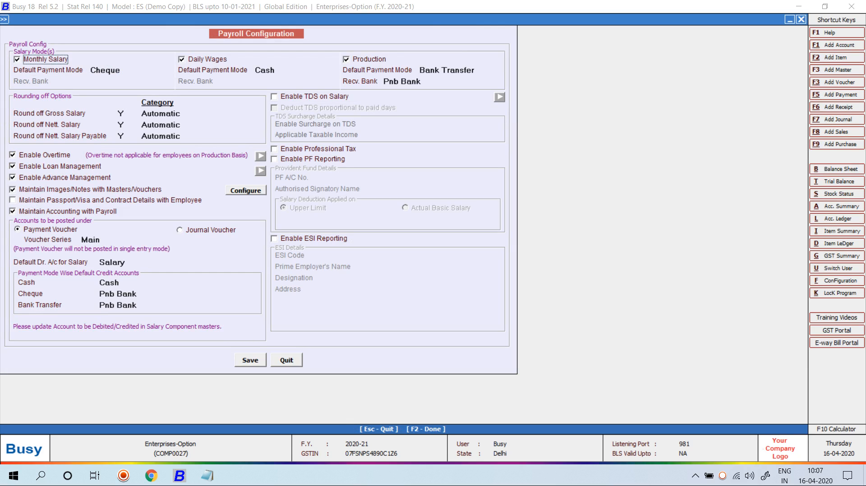
Step: Tick Maintain Passport/Visa and Contract Details with Employee and save the configuration
left_click(12, 201)
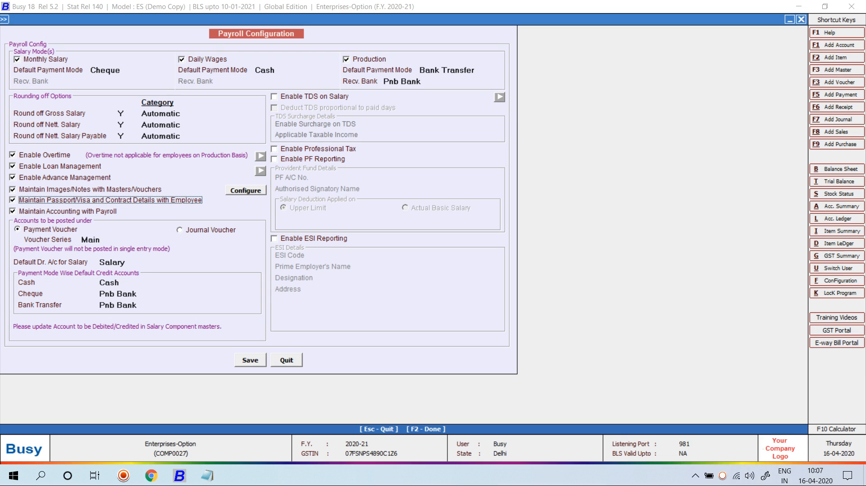
left_click(250, 360)
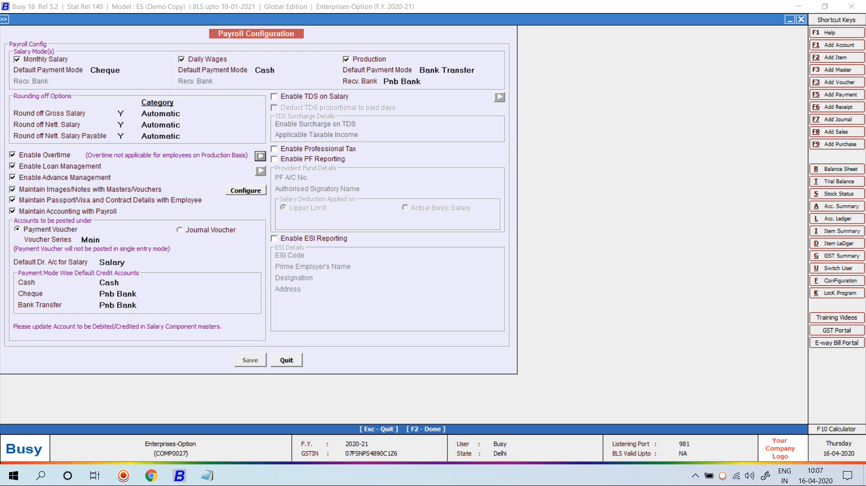
key("Escape")
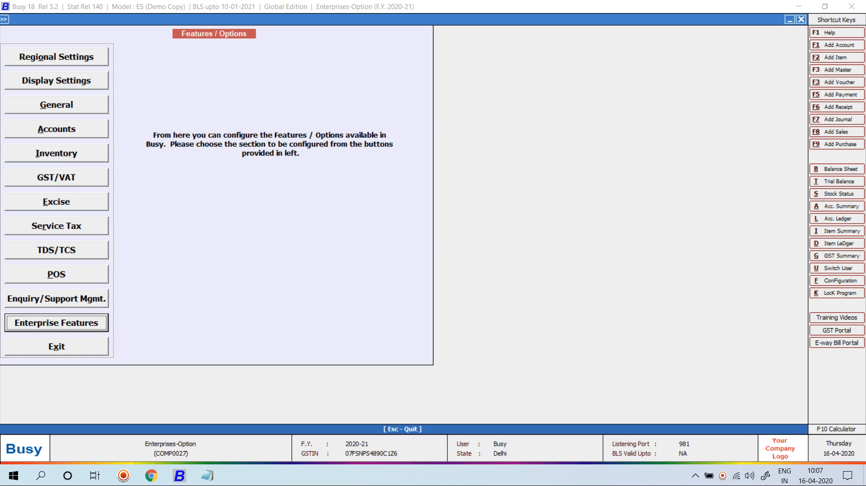
key("Return")
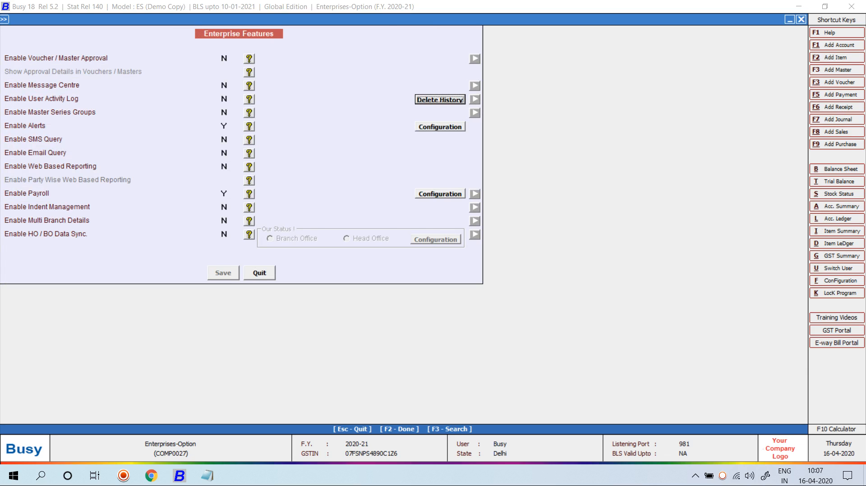
key("Escape")
key("Escape")
key("Escape")
Step: Open the employee's master record for modification and reach its Passport/Visa details
key("Up")
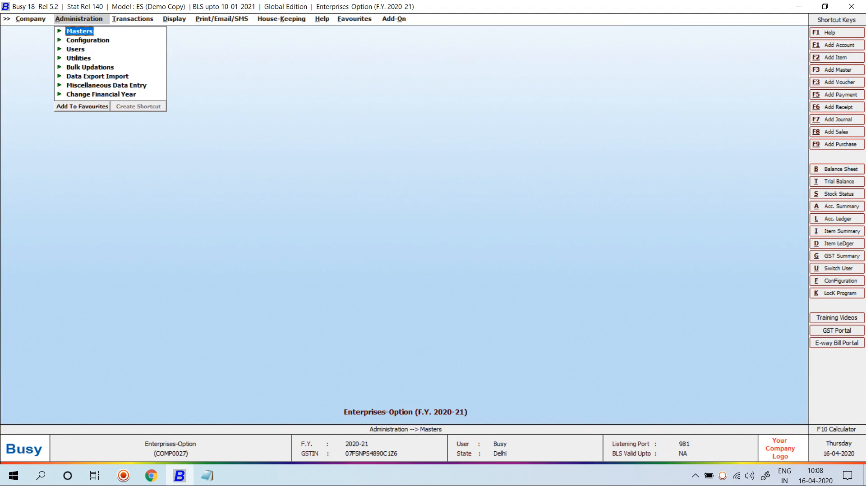
key("Return")
key("Down")
key("Down")
key("Down")
key("Down")
key("Down")
key("Down")
key("Down")
key("Down")
key("Down")
key("Down")
key("Down")
key("Down")
key("Down")
key("Down")
key("Return")
key("Down")
key("Return")
type("meh")
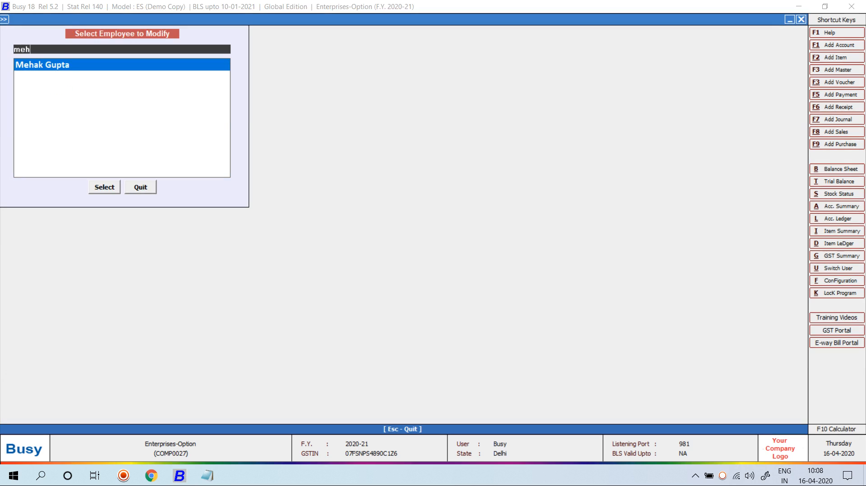
key("Return")
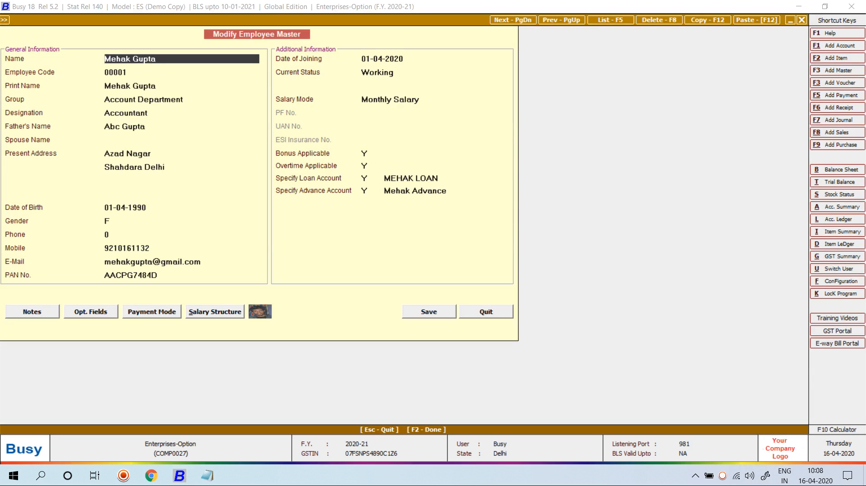
key("F2")
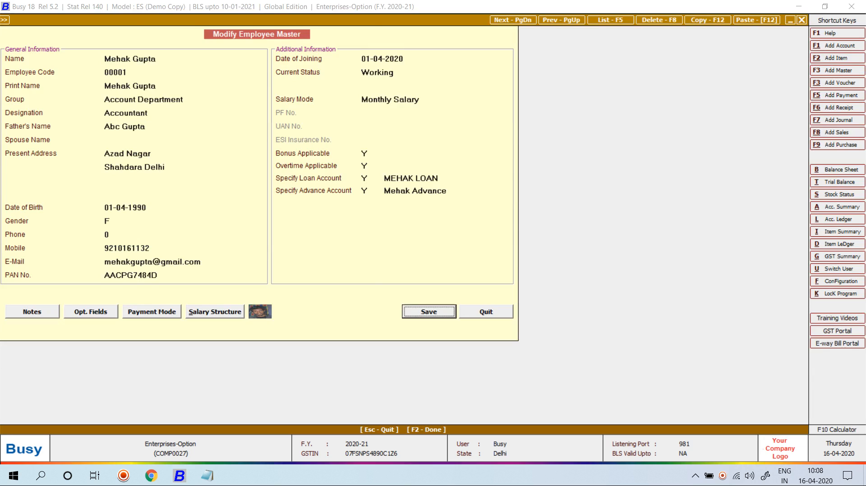
key("F2")
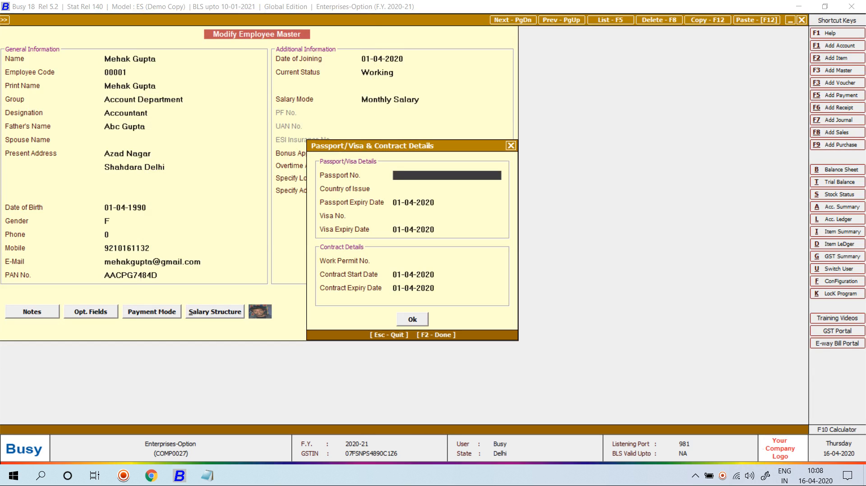
Step: Enter passport, visa and work-permit numbers, issuing country US, contract expiry 31-03-2021, and save
key("Return")
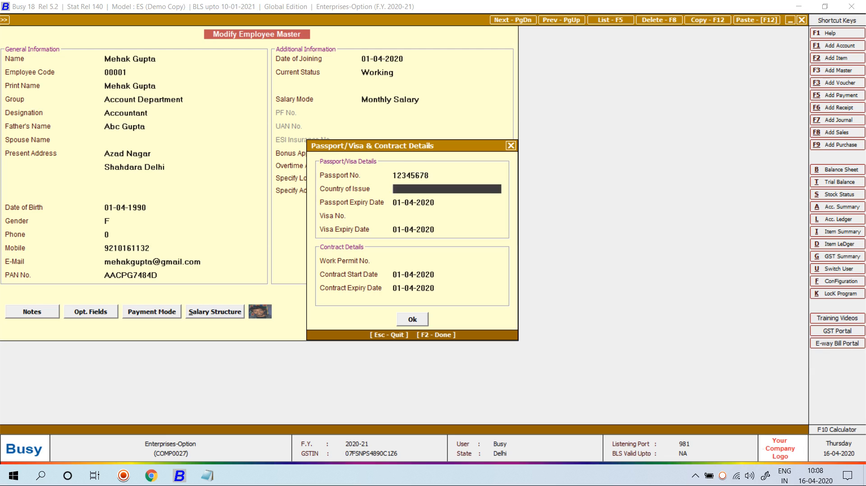
key("Return")
key("Return")
key("Return")
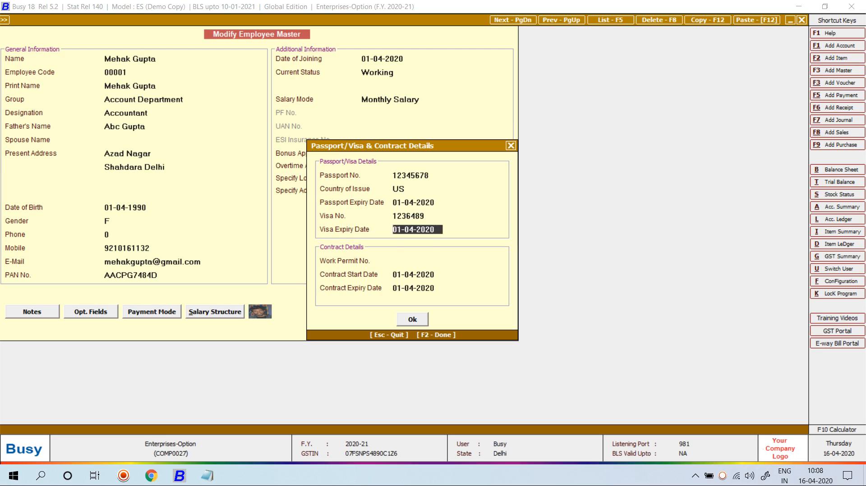
key("Return")
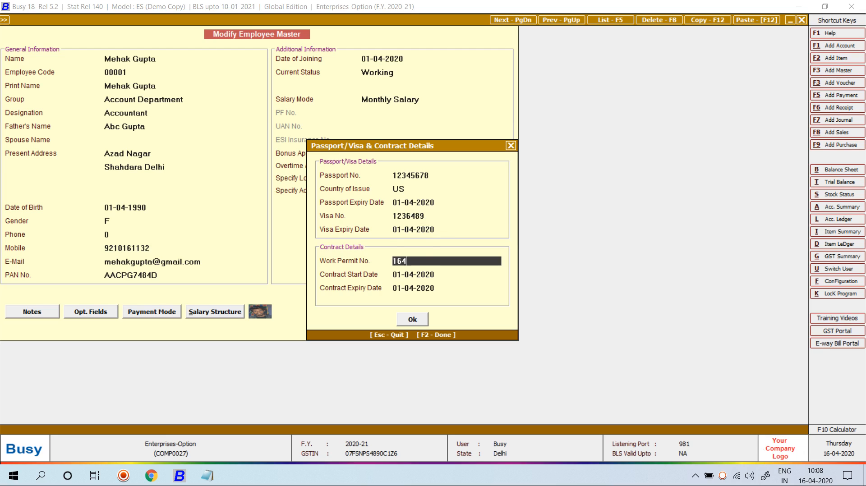
key("Return")
key("Return")
key("Return")
key("Return")
key("F2")
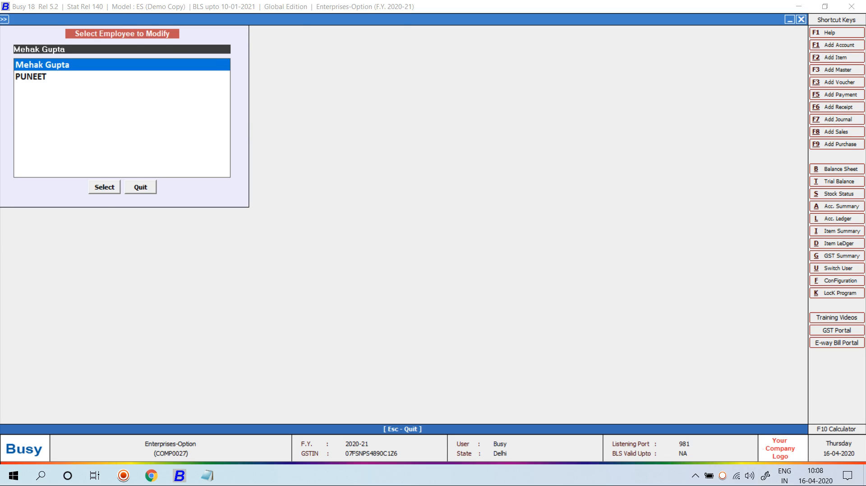
Step: Close the employee list and Administration menu, briefly show the desktop, then return to Busy
key("Escape")
key("Escape")
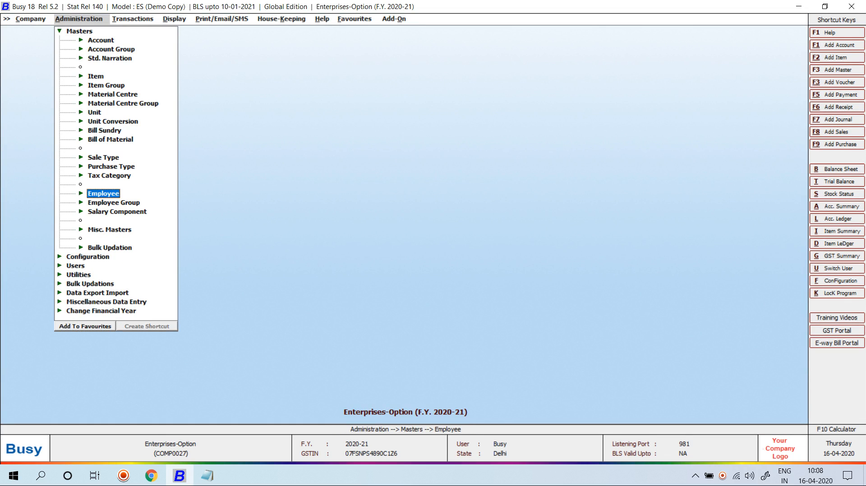
key("Escape")
key("Escape")
key("super+d")
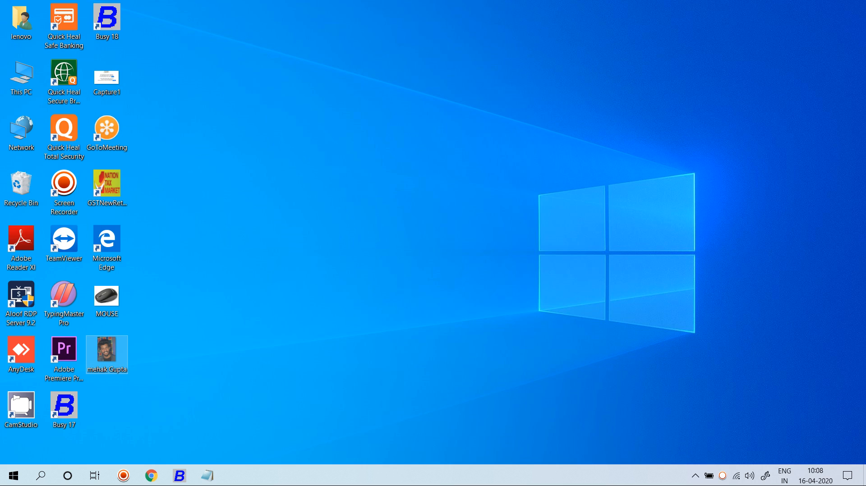
key("alt+Tab")
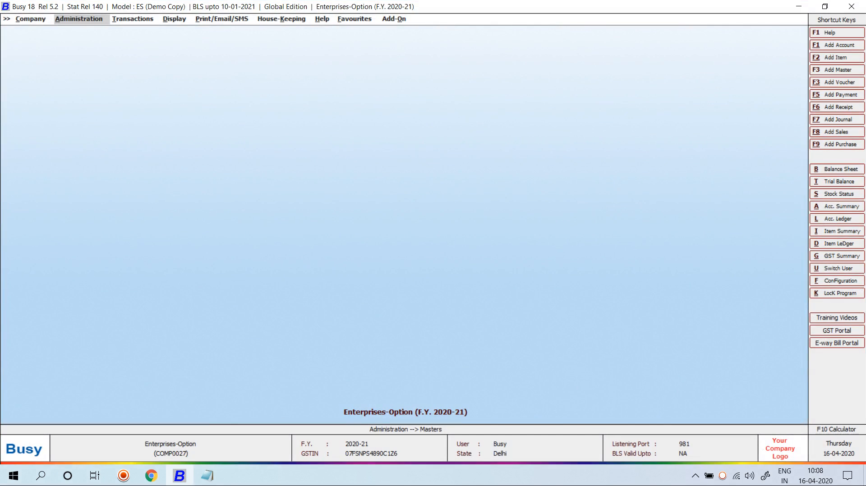
Step: Reopen Payroll Configuration via Configuration > Features/Options > Enterprise Features
key("Return")
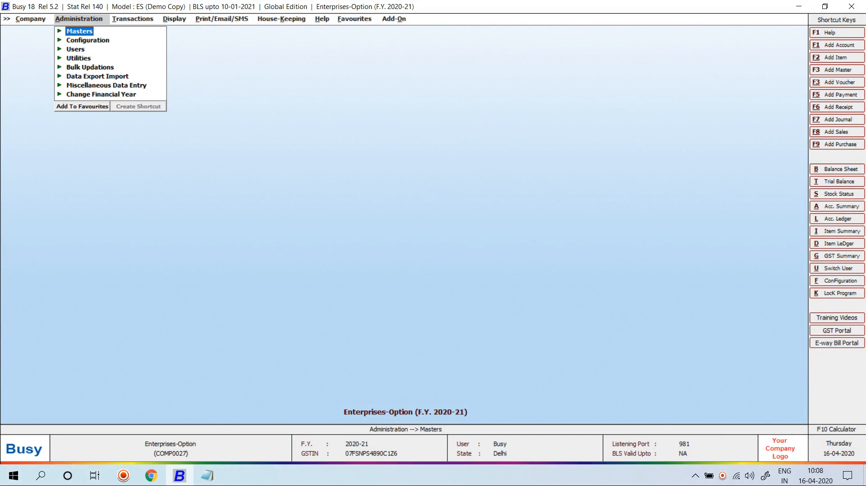
key("Down")
key("Return")
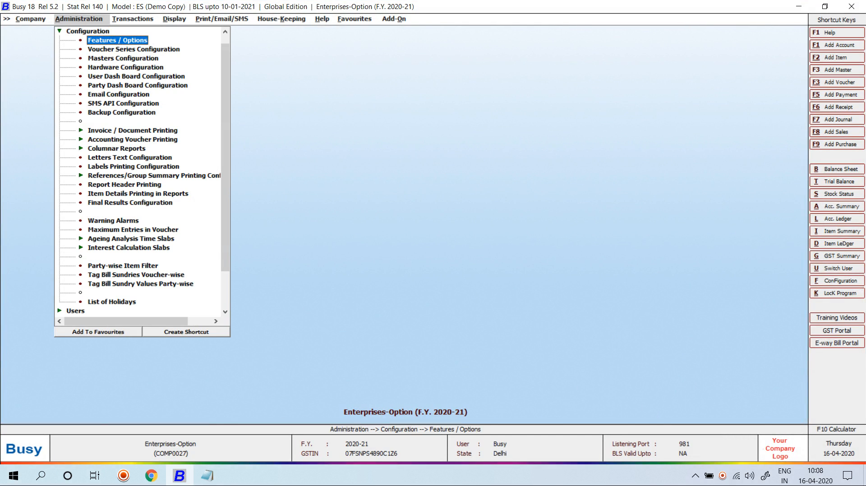
key("Return")
key("Down")
key("Down")
key("Down")
key("Down")
key("Down")
key("Down")
key("Down")
key("Down")
key("Down")
key("Down")
key("Down")
key("Return")
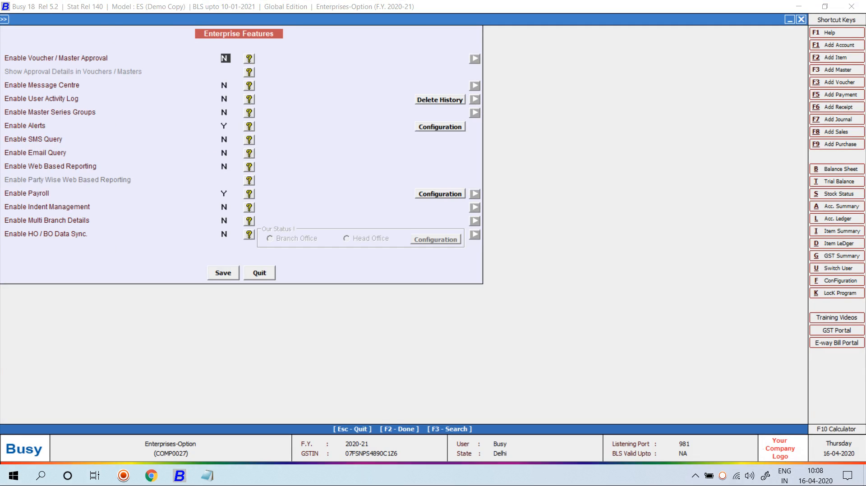
left_click(440, 194)
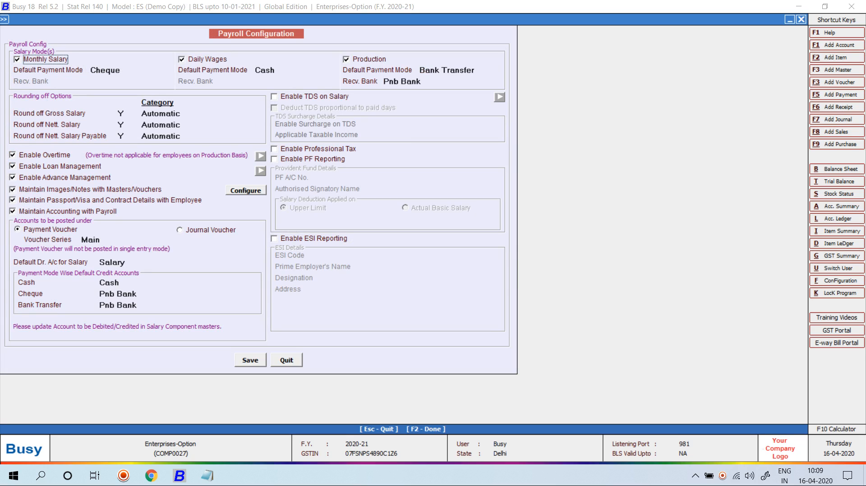
Step: Enable TDS on Salary and PF Reporting, entering the PF account number
left_click(274, 97)
key("Return")
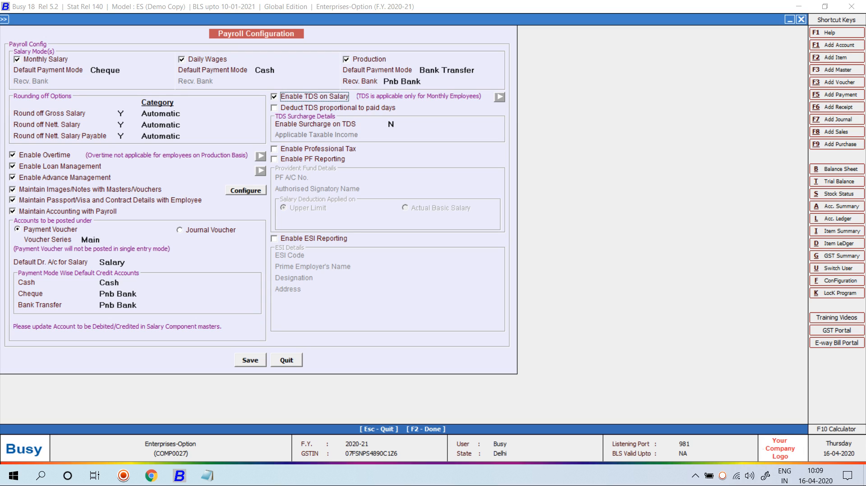
left_click(274, 159)
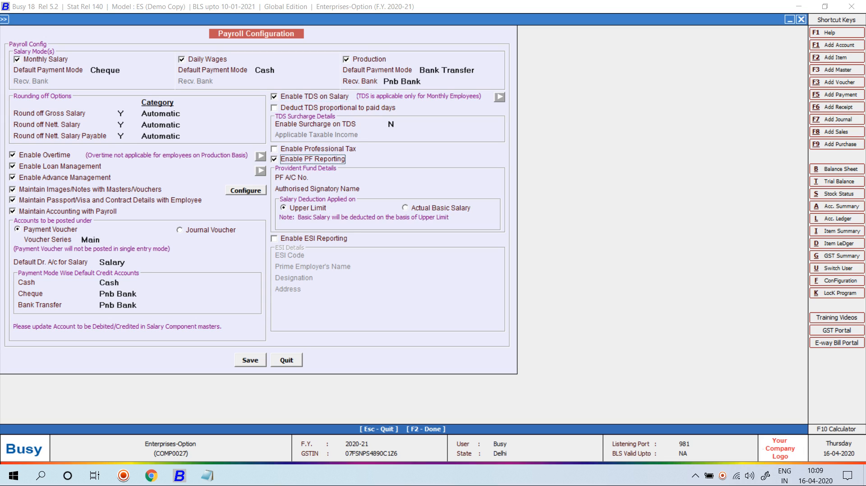
key("Return")
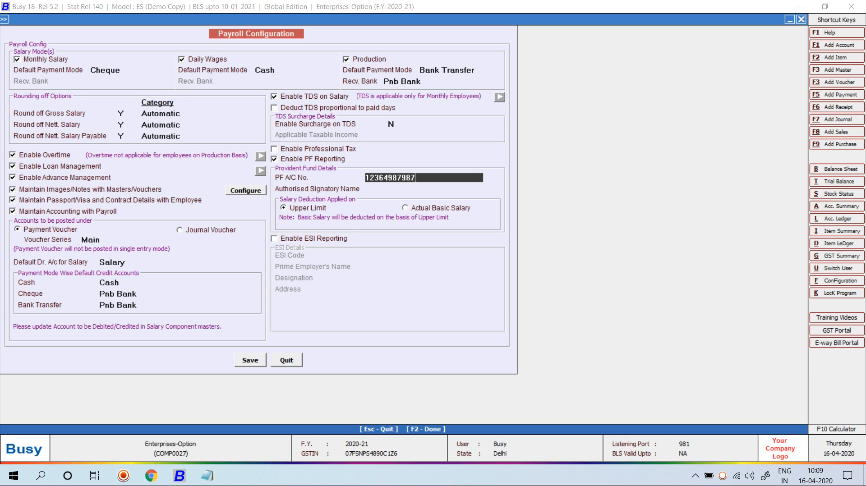
key("Return")
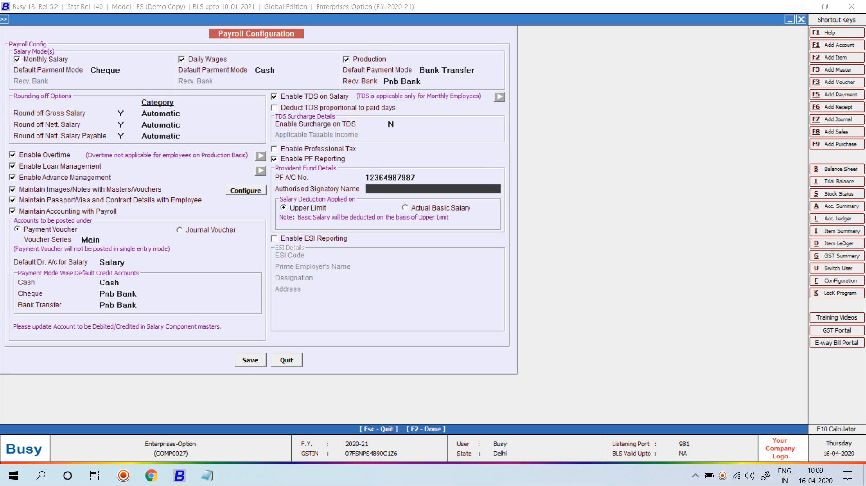
Step: Enable ESI Reporting with ESI code 10031654 and save the payroll configuration
left_click(275, 239)
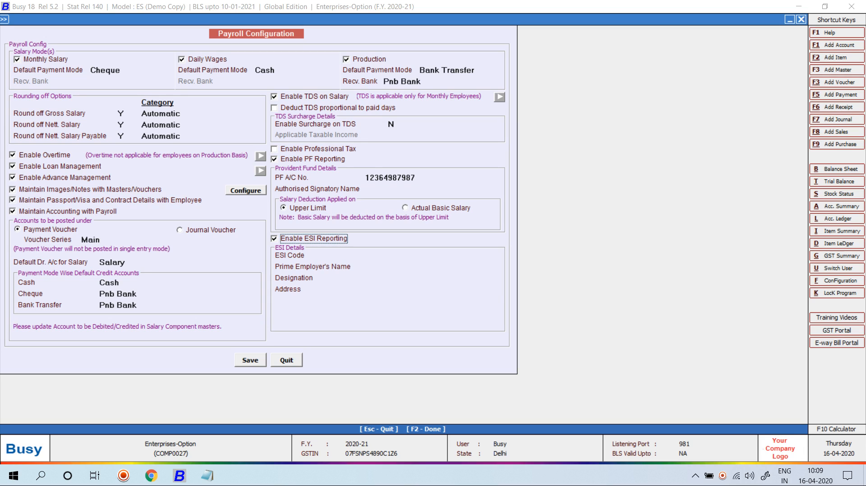
key("Return")
type("10031654")
key("Return")
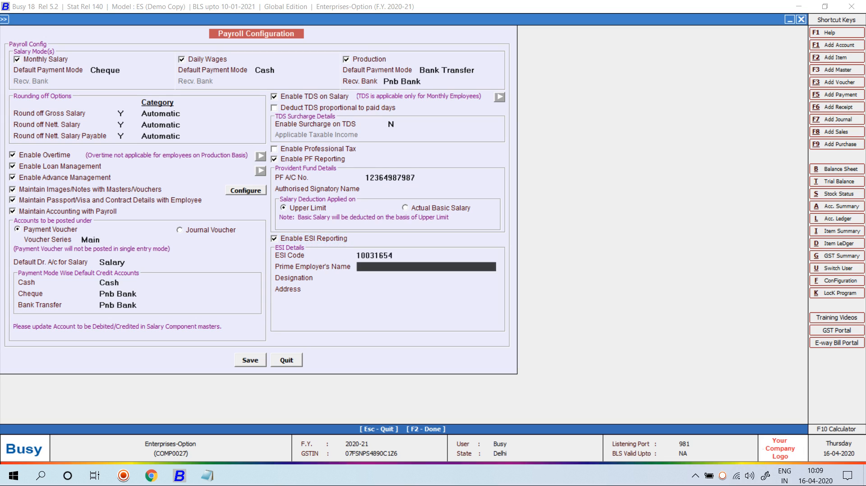
key("Return")
key("Return")
key("Return")
key("Return")
key("Return")
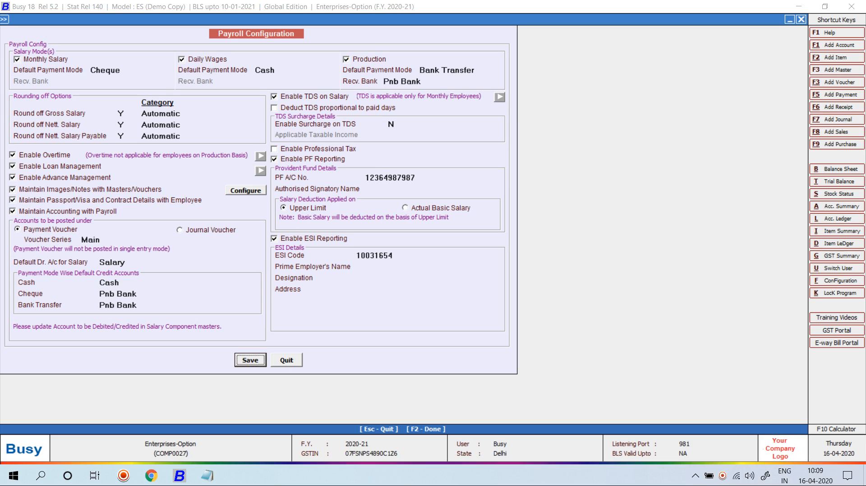
key("Return")
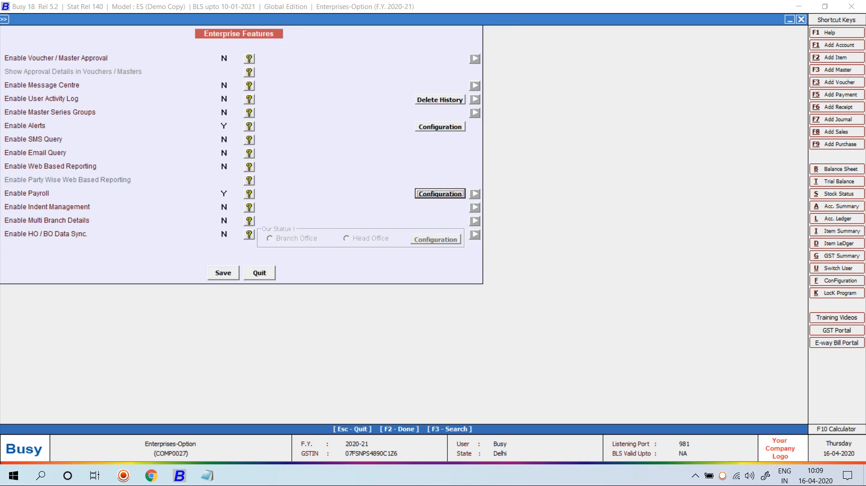
Step: Save the Enterprise Features settings and return to the Features/Options configuration
key("F2")
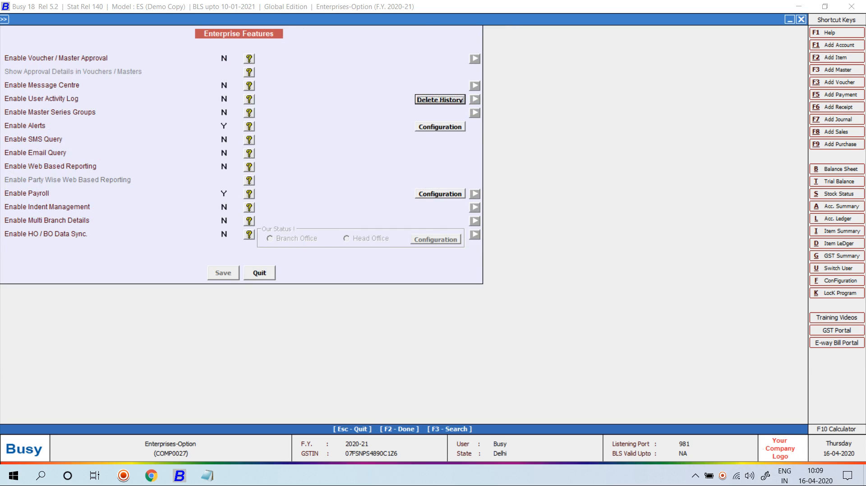
key("Escape")
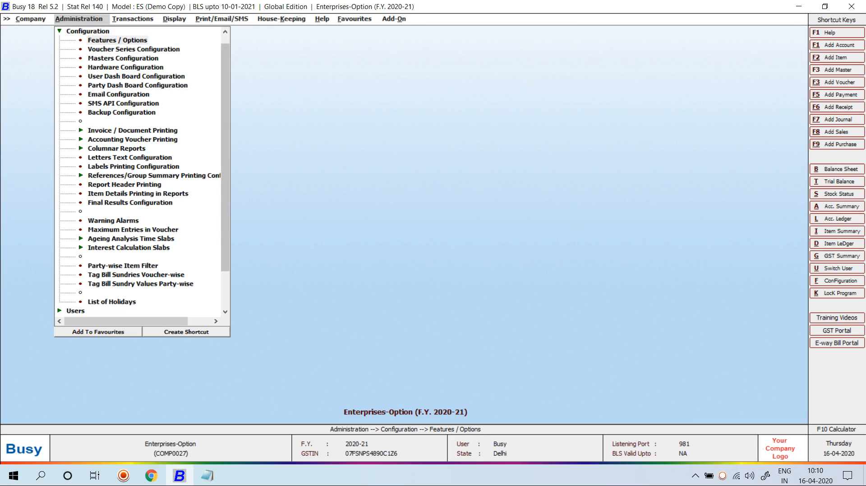
key("Return")
Step: In TDS/TCS settings, enter the company's TAN number, choose Domestic Company as payer's category, and save
left_click(51, 251)
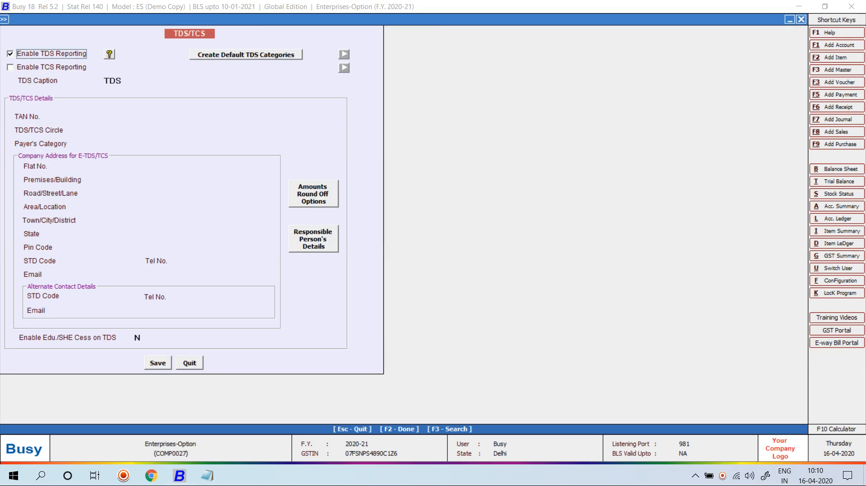
left_click(175, 117)
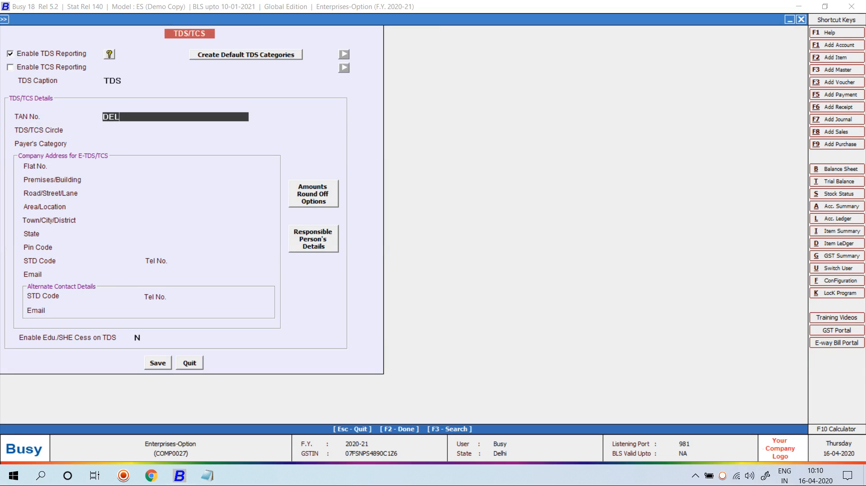
key("Return")
key("Return")
key("Return")
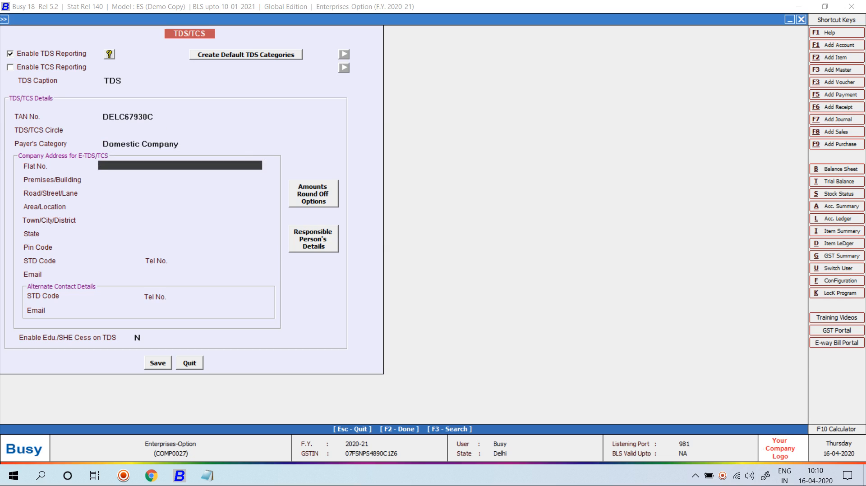
key("F2")
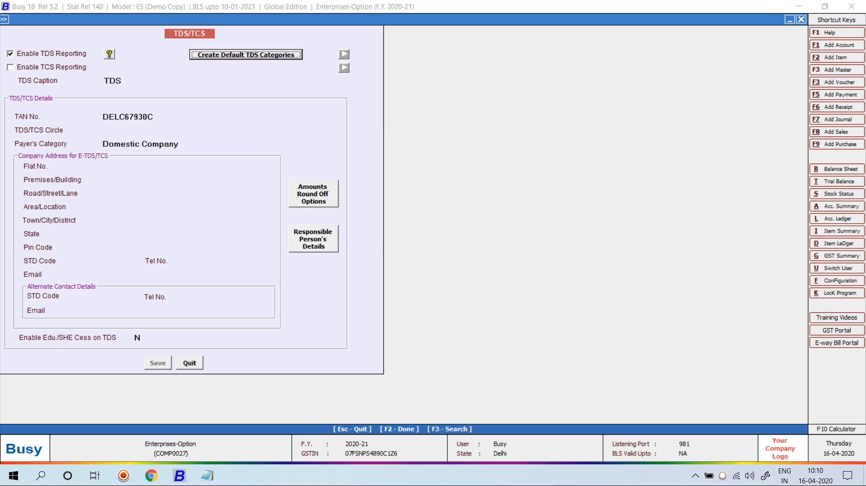
Step: Open the voucher settings for the Salary Calculation Main series in Voucher Series Configuration
key("Escape")
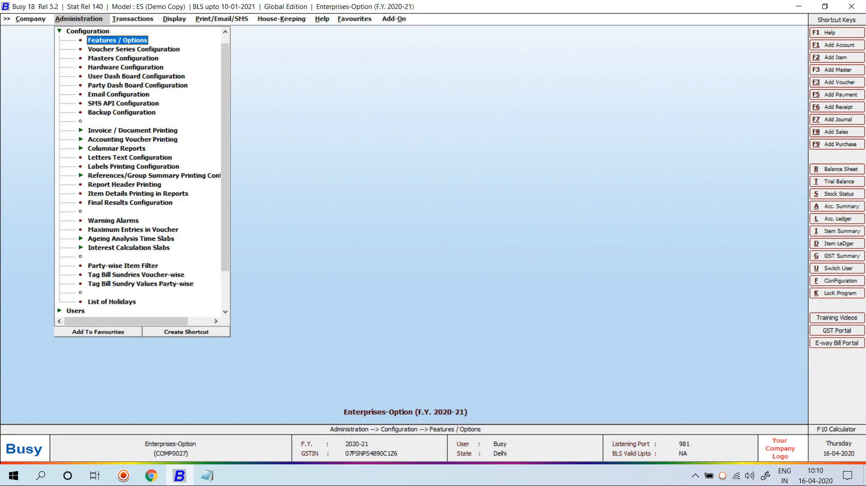
key("Down")
key("Return")
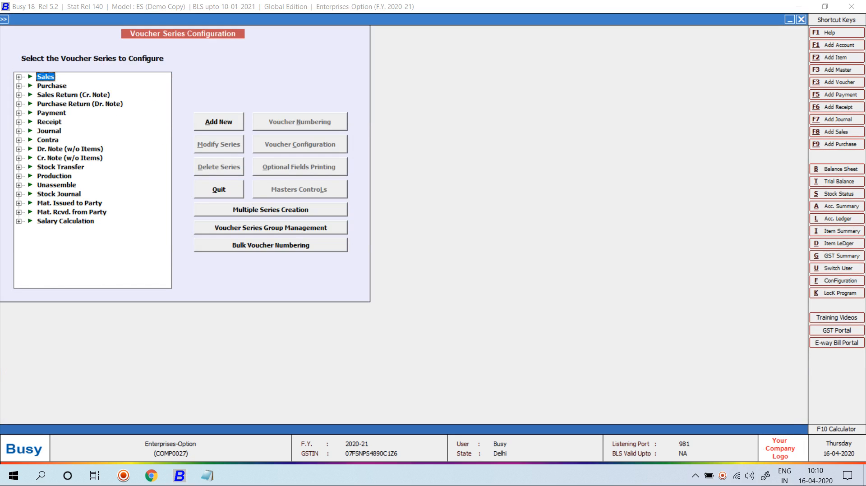
key("Down")
key("Down")
key("Down")
key("Down")
key("Down")
key("Down")
key("Down")
key("Down")
key("Down")
key("Down")
key("Down")
key("Down")
key("Down")
key("Down")
key("Down")
key("Down")
key("Right")
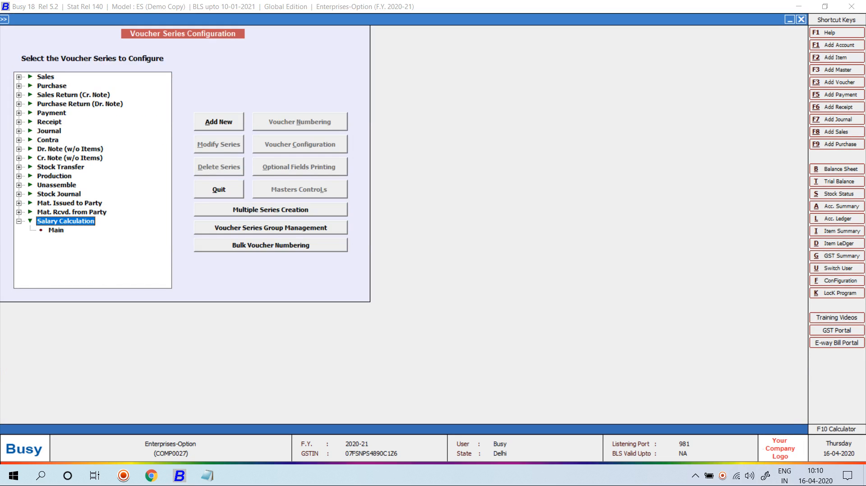
key("Down")
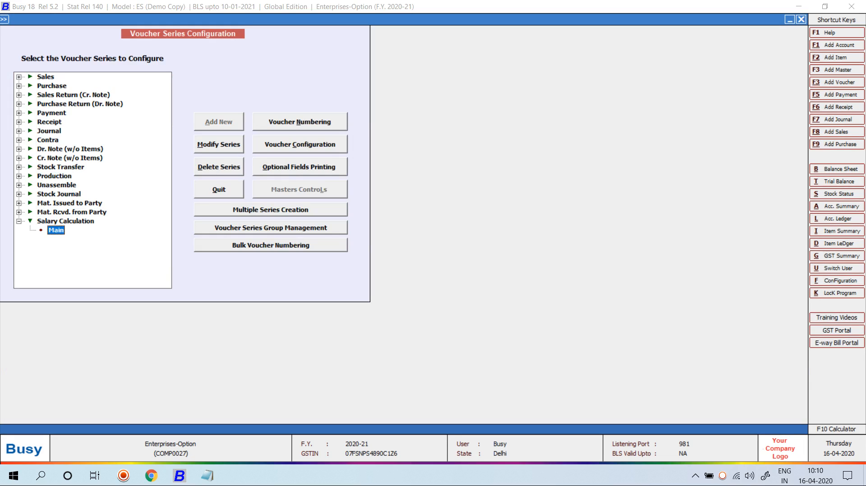
key("alt+c")
key("Return")
key("Return")
key("Return")
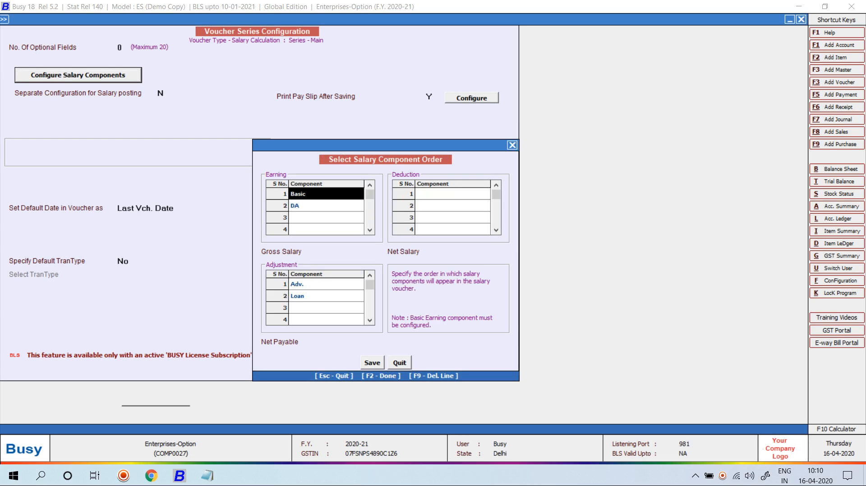
Step: Add ESI and PF as deductions and TDS as the third adjustment component, then save
key("Tab")
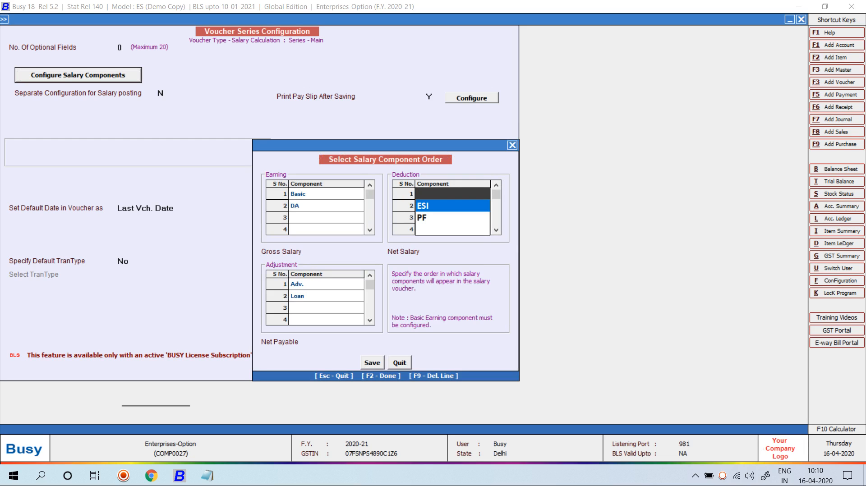
key("Return")
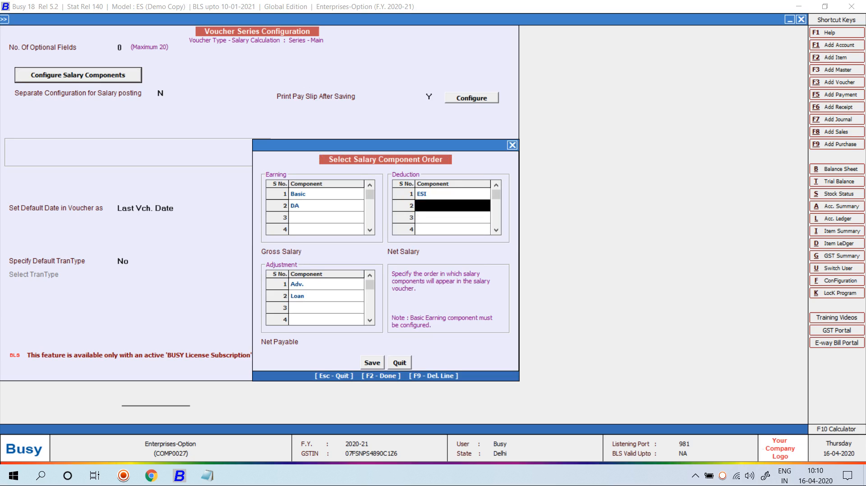
key("Return")
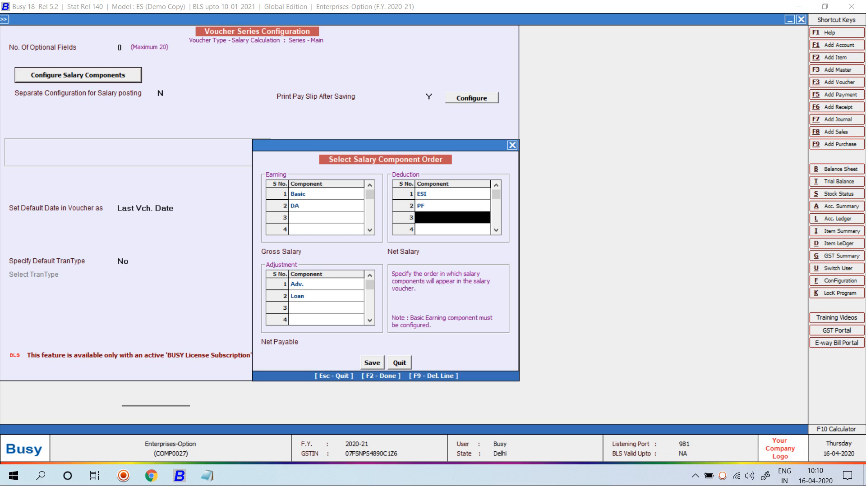
key("Return")
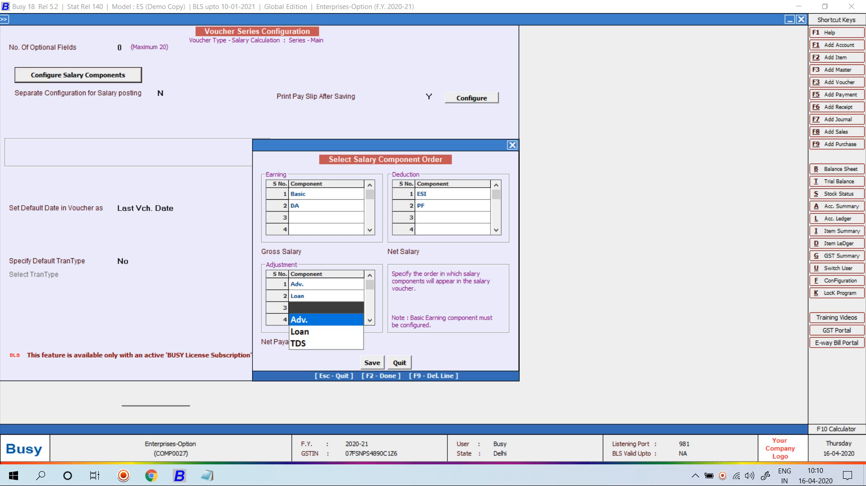
key("Down")
key("Down")
key("Return")
key("F2")
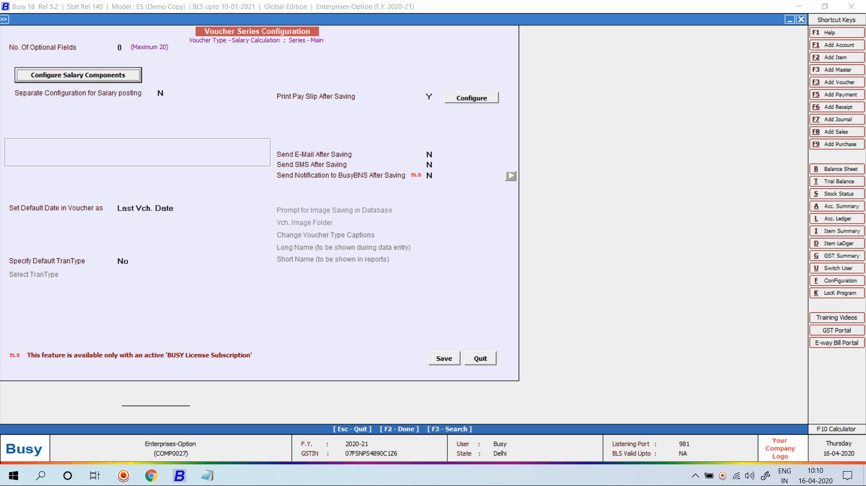
key("F2")
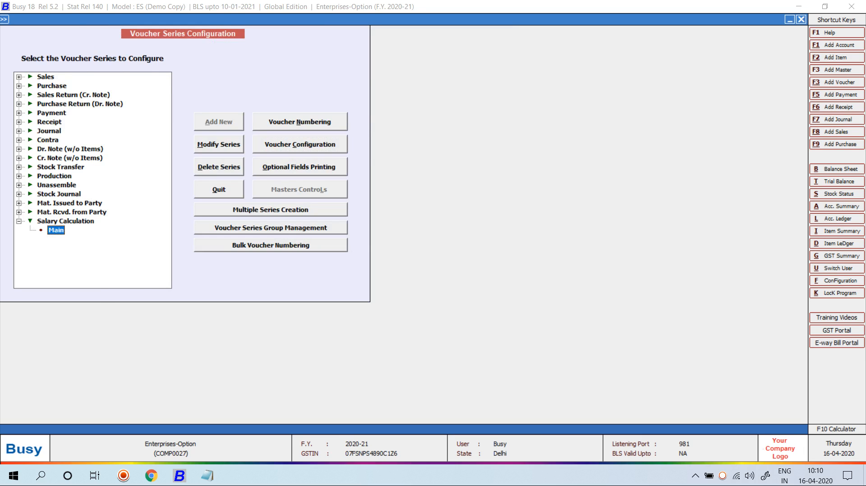
key("Escape")
key("Escape")
key("Up")
key("Return")
Step: Open the employee's master record for modification by searching the employee list
key("Down")
key("Down")
key("Down")
key("Down")
key("Down")
key("Down")
key("Down")
key("Down")
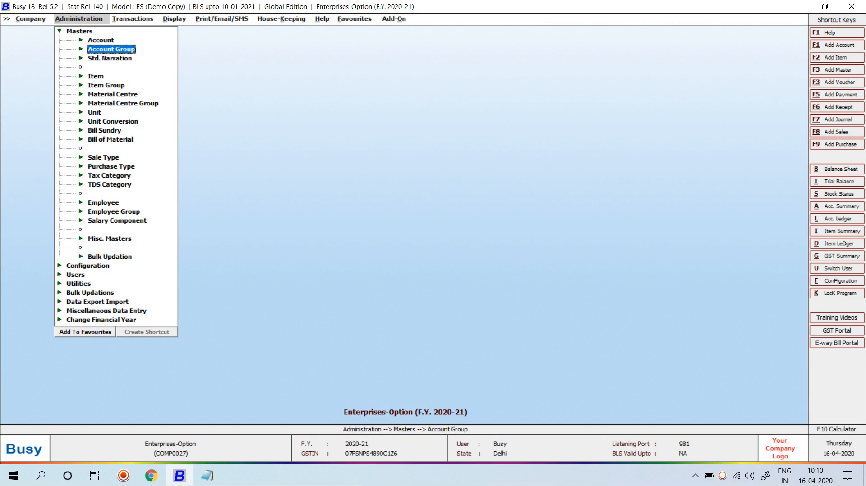
key("Down")
key("Down")
key("Down")
key("Down")
key("Down")
key("Down")
key("Down")
key("Down")
key("Down")
key("Up")
key("Return")
key("Down")
key("Down")
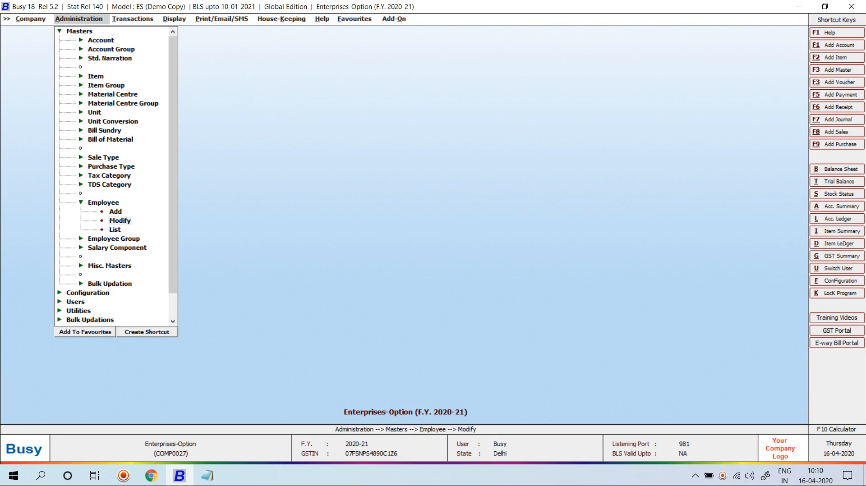
key("Return")
type("meh")
key("Return")
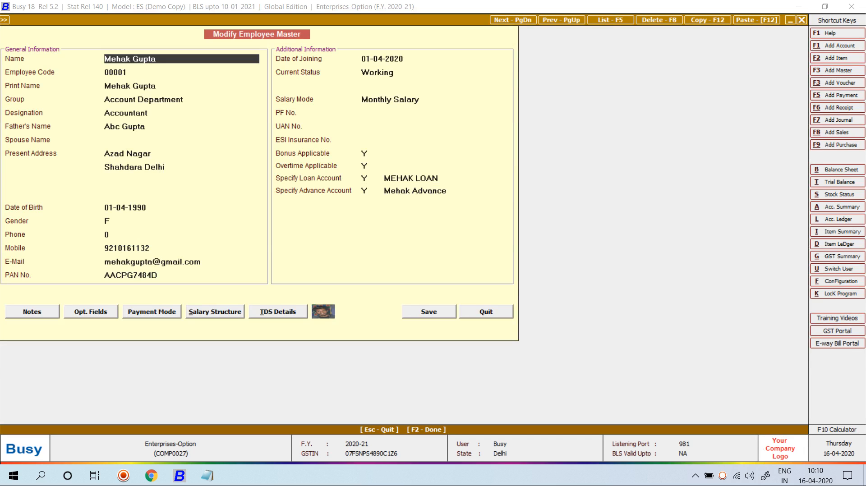
Step: Compute projected salary in TDS details: income 3,00,000, taxable 2,60,000, total tax 520
key("alt+t")
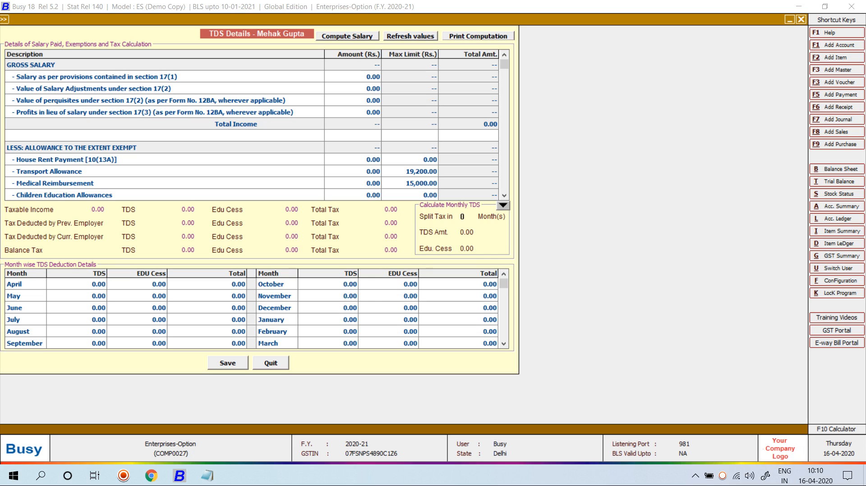
key("alt+c")
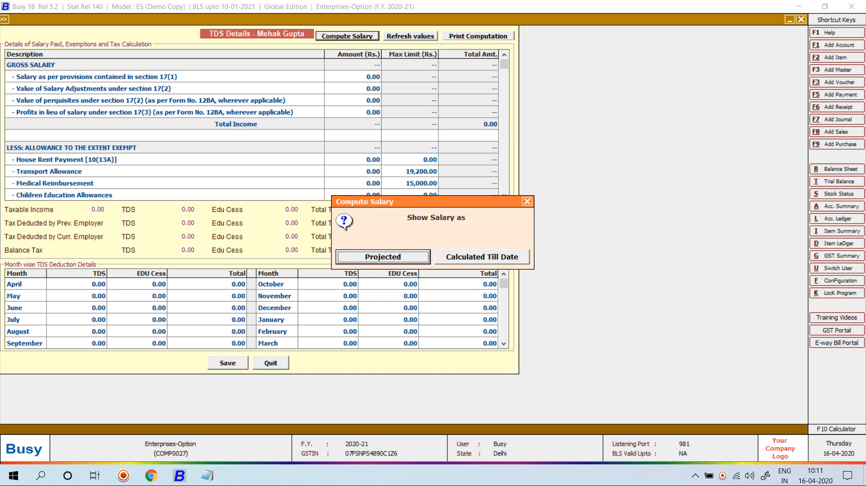
key("Return")
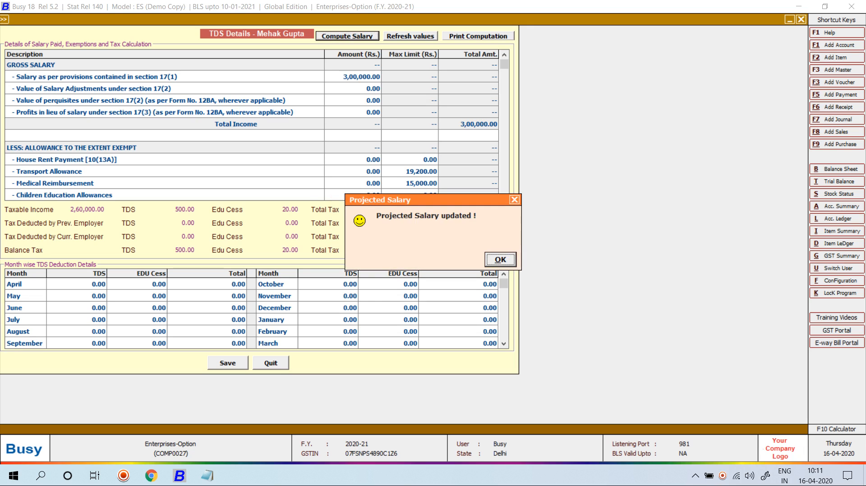
key("Return")
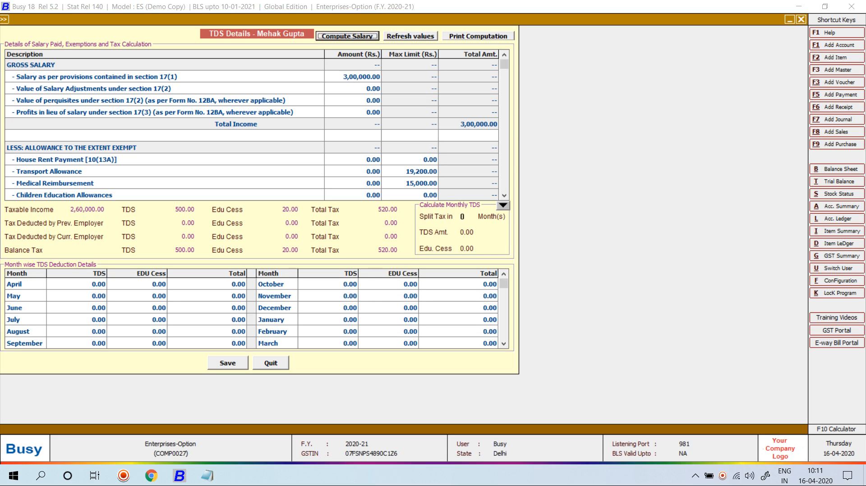
Step: Search Windows for Excel and launch it
key("super")
type("EXCE")
key("Escape")
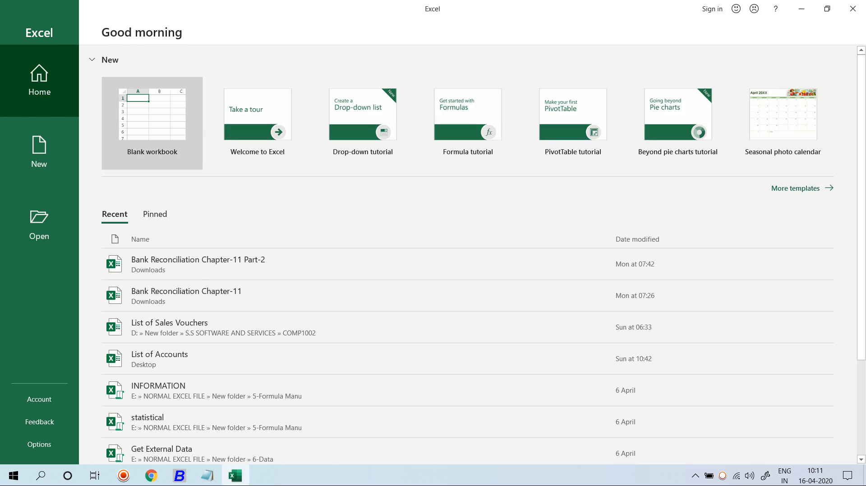
Step: In a blank workbook, enter slab 0-250000 in D6 with rate NIL in E6
left_click(142, 131)
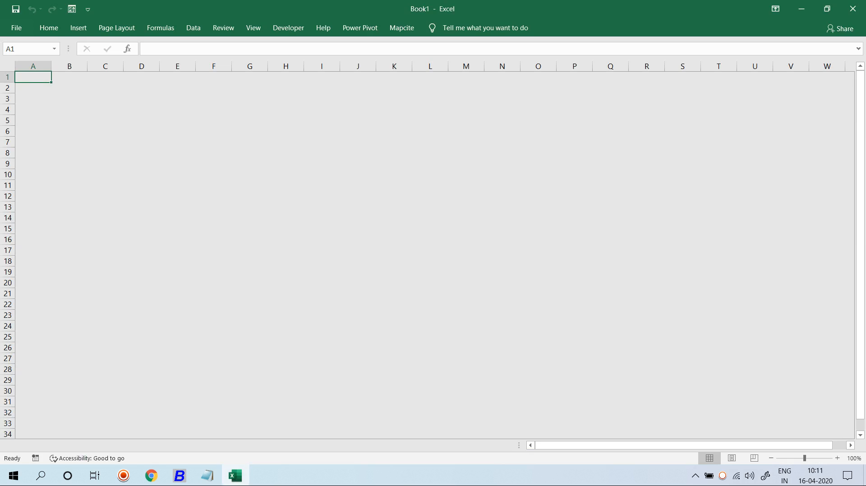
left_click(141, 131)
type("0-250000")
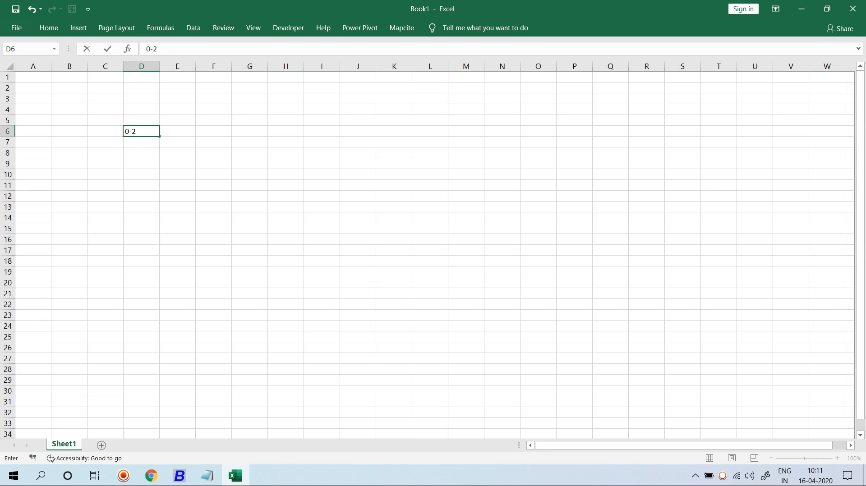
key("Return")
key("Up")
key("Right")
type("NIL")
key("Return")
key("Left")
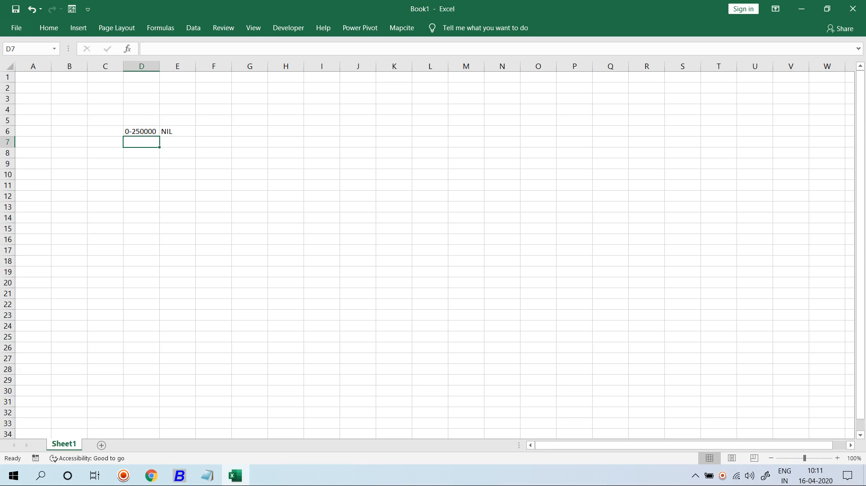
type("250001-500000")
key("Return")
key("Up")
key("alt+h")
key("o")
key("i")
key("Right")
type("1")
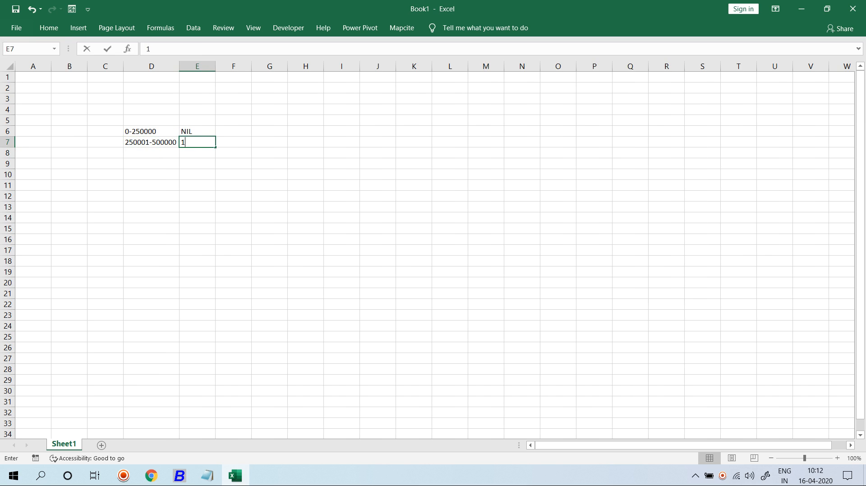
type("0")
key("BackSpace")
key("BackSpace")
type("5")
key("Return")
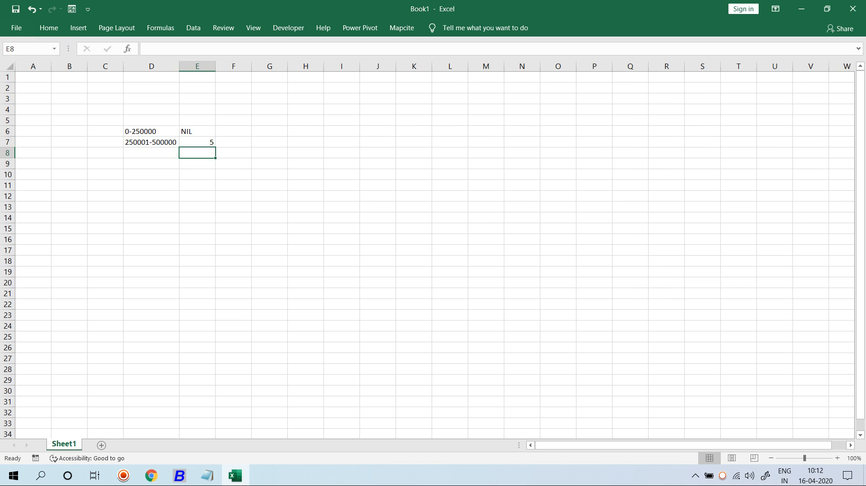
key("Left")
type("500001")
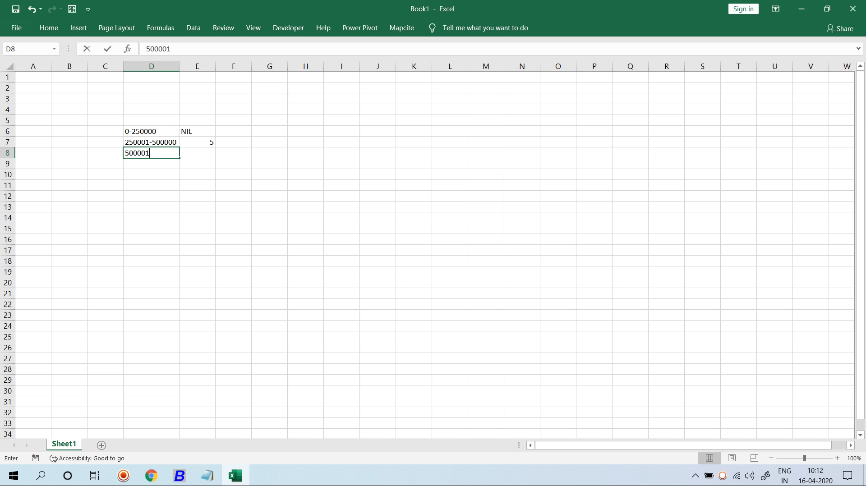
type("-100000")
key("Return")
key("Up")
key("F2")
type("0")
key("Return")
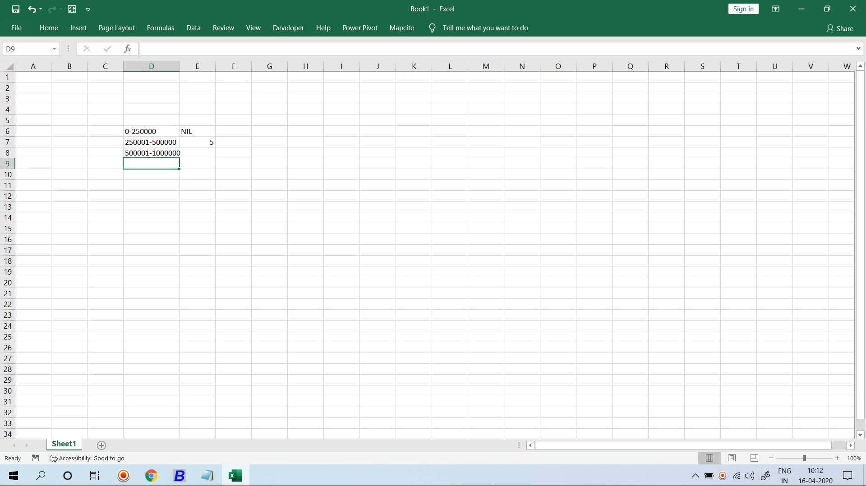
key("Up")
key("Right")
type("20")
key("Return")
Step: Add the top slab 'ABOVE >100000' at rate 30 in row 9, then return to Busy
key("Left")
type("ABOVE >100000")
key("Return")
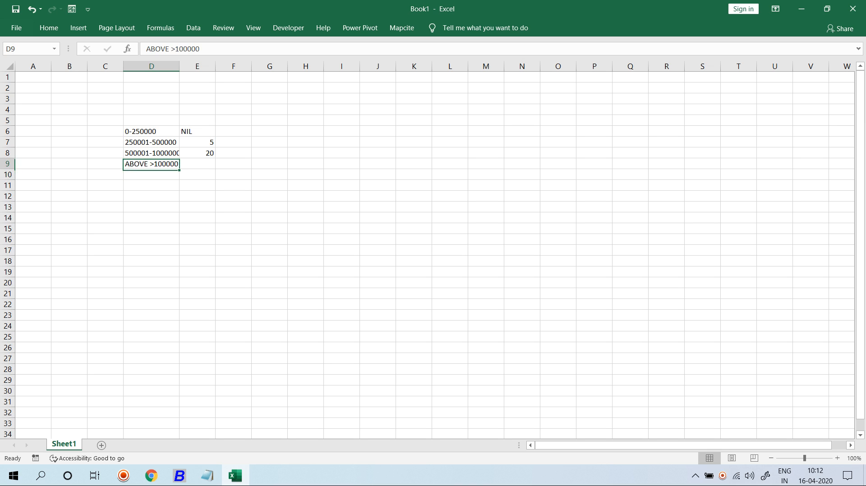
key("Down")
key("Up")
key("Right")
type("30")
key("Return")
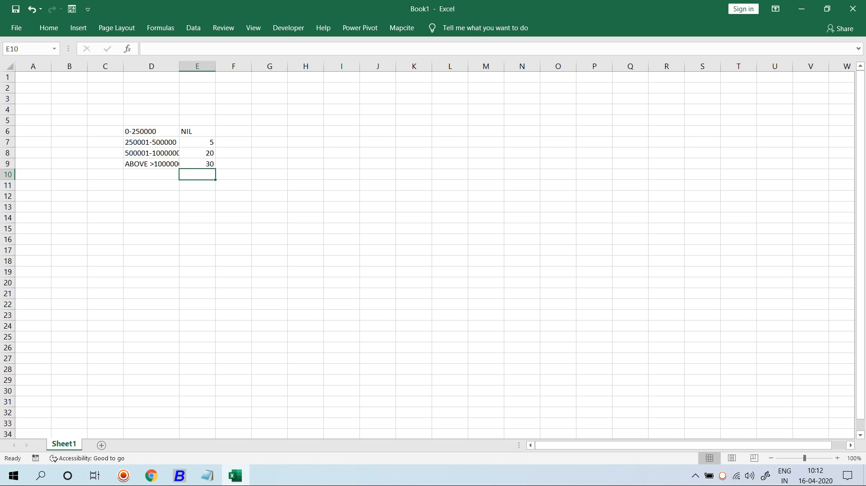
left_click_drag(151, 131, 197, 131)
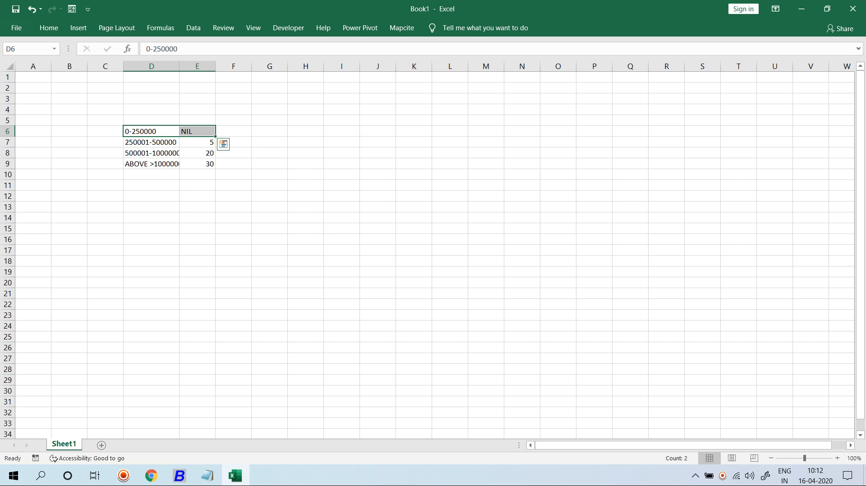
left_click(197, 142)
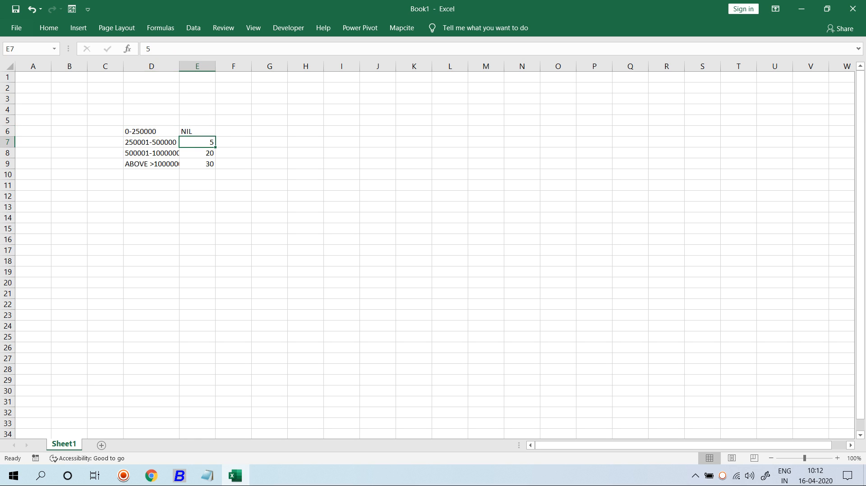
key("alt+Tab")
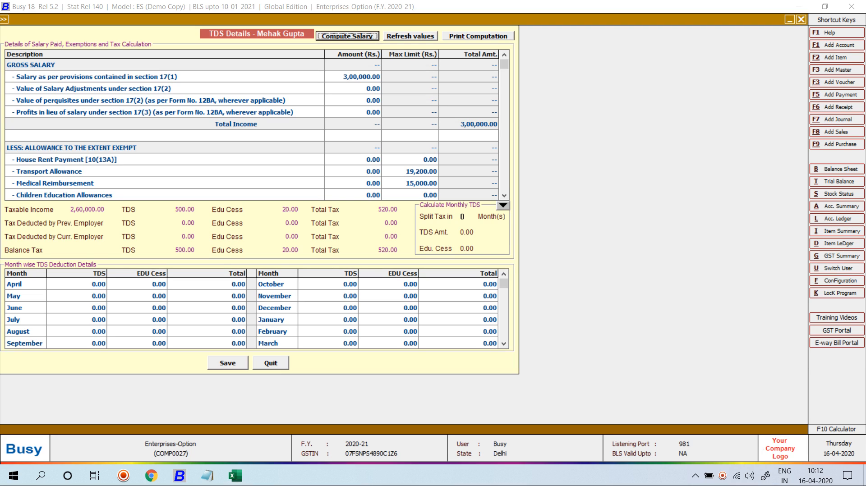
Step: Open the salary structure, attempt to change Basic 25,000.00 (blocked), and quit it
key("Escape")
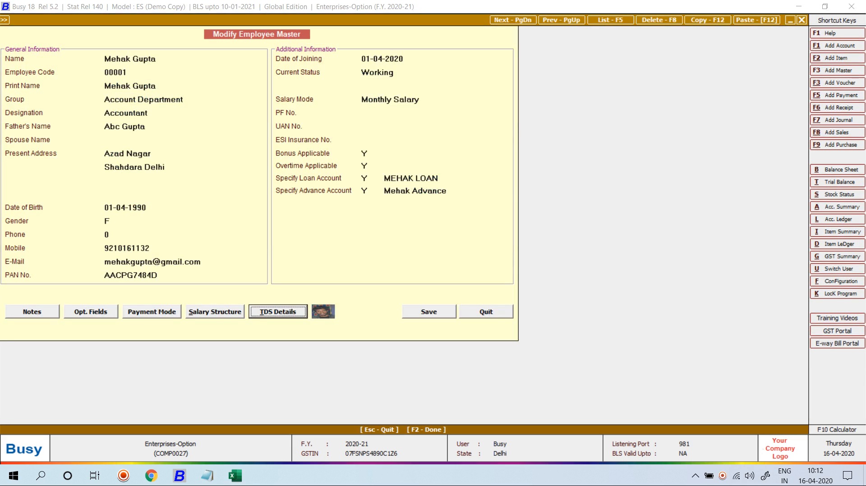
left_click(215, 311)
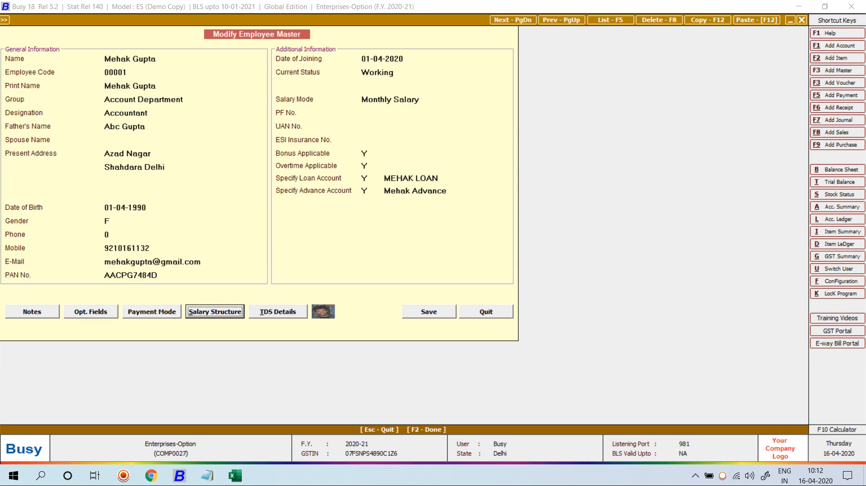
key("Return")
left_click(149, 133)
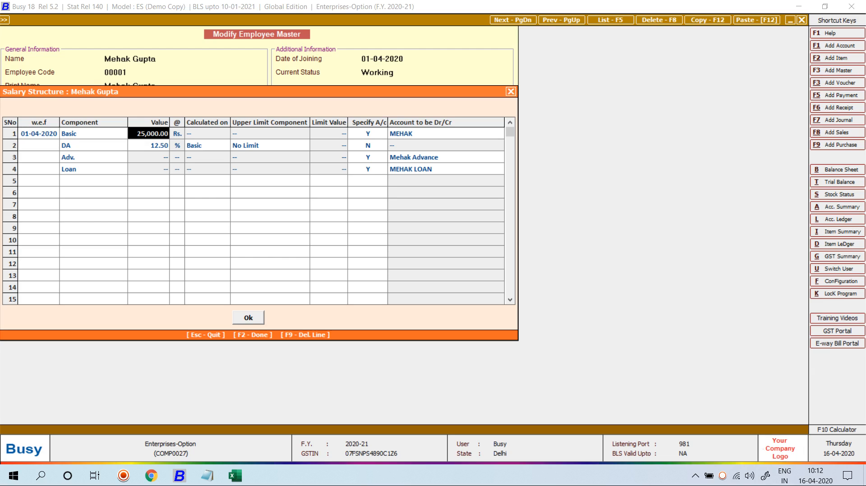
key("Return")
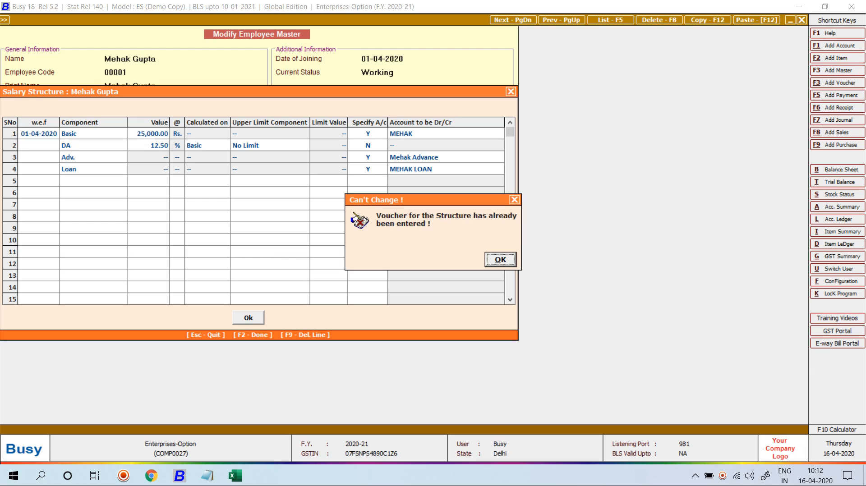
key("Return")
key("Escape")
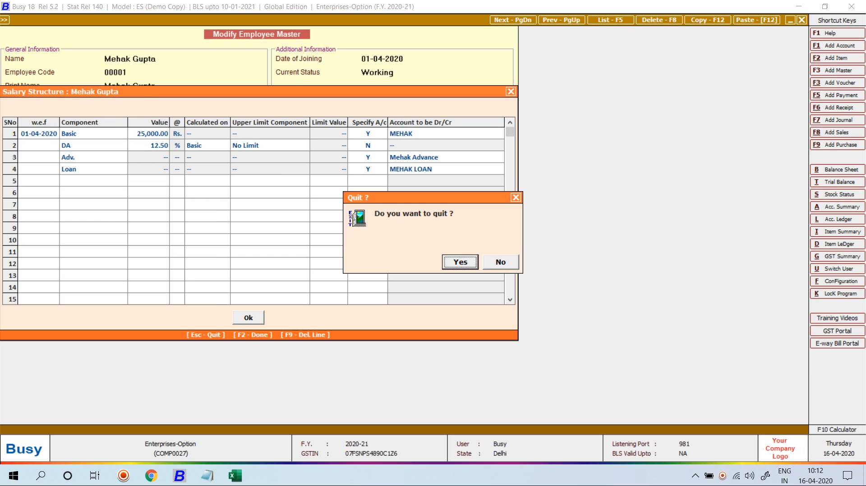
key("Return")
Step: List Salary Calculation vouchers, confirming one voucher dated 01-05-2020
key("Escape")
key("Left")
key("Right")
key("Down")
key("Down")
key("Down")
key("Down")
key("Down")
key("Down")
key("Down")
key("Down")
key("Down")
key("Down")
key("Down")
key("Down")
key("Down")
key("Down")
key("Down")
key("Down")
key("Down")
key("Down")
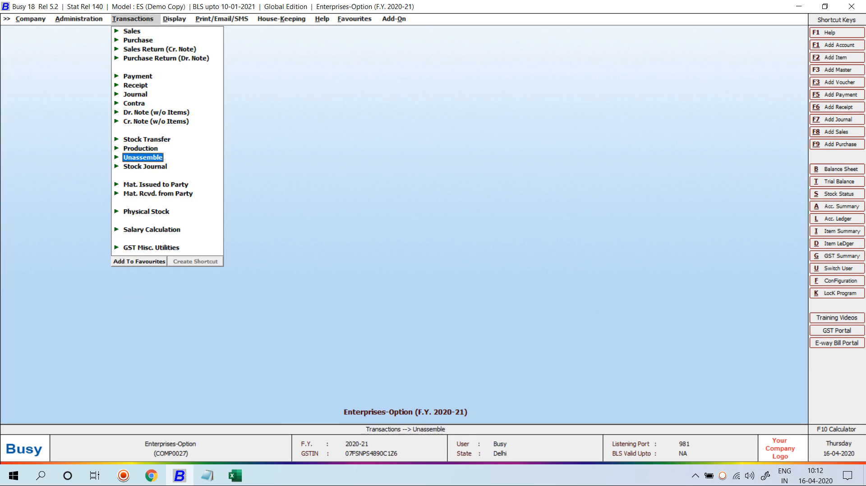
key("Up")
key("Return")
key("Down")
key("Down")
key("Return")
key("Escape")
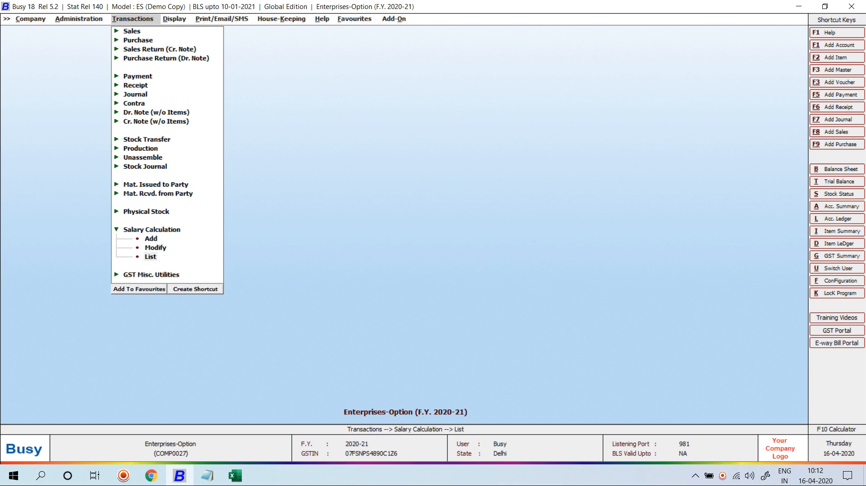
key("Return")
key("Return")
key("Return")
key("F2")
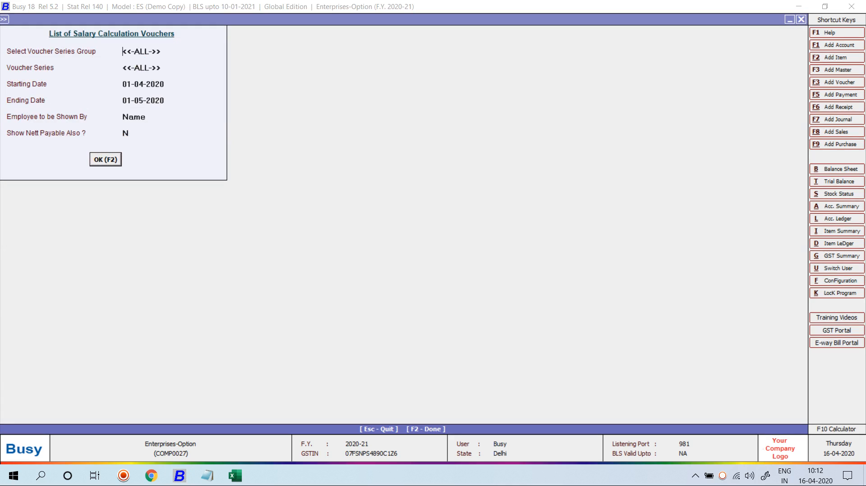
key("F2")
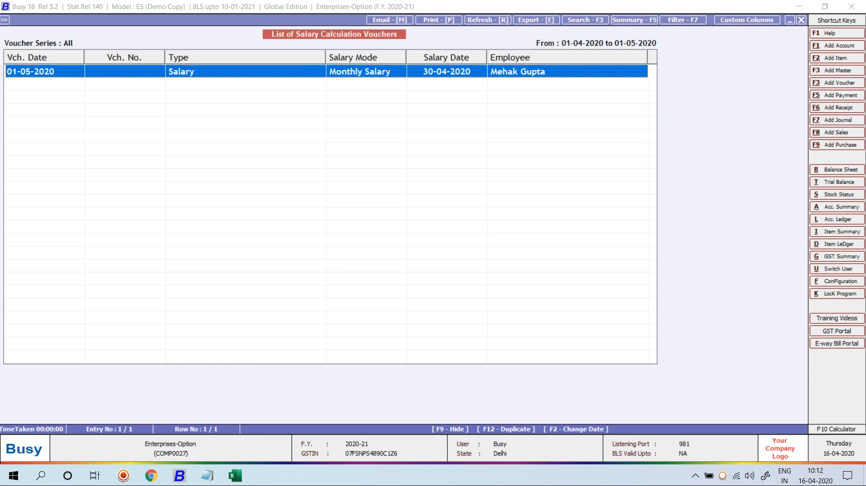
key("Escape")
key("Escape")
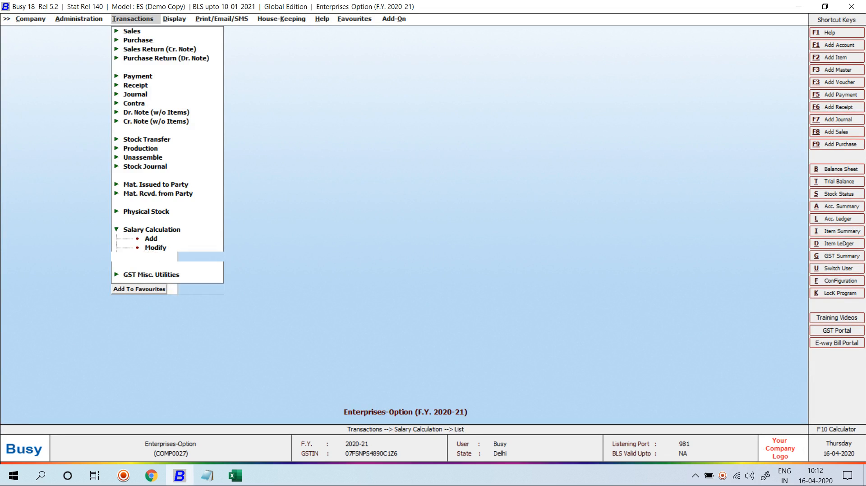
Step: Reopen the employee via Employee > Modify and open its salary structure
key("Left")
key("Return")
key("Down")
key("Return")
key("Down")
key("Down")
key("Return")
key("alt+s")
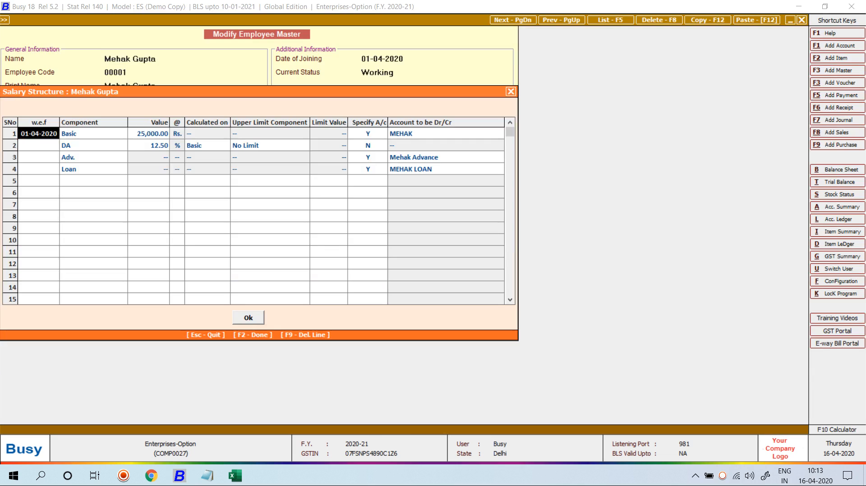
Step: Change the Basic salary to 45,000.00 in the salary structure
key("F2")
left_click(148, 134)
type("45000")
key("Return")
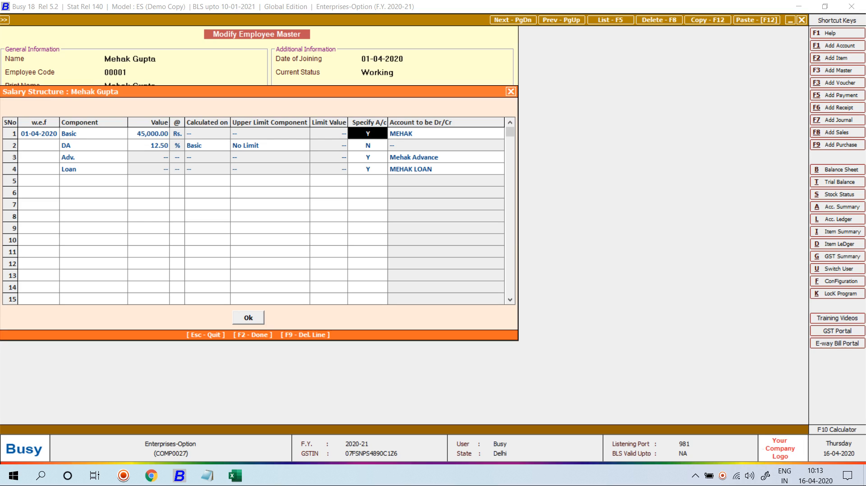
Step: Add TDS, ESI and PF components in rows 5 to 7
left_click(93, 181)
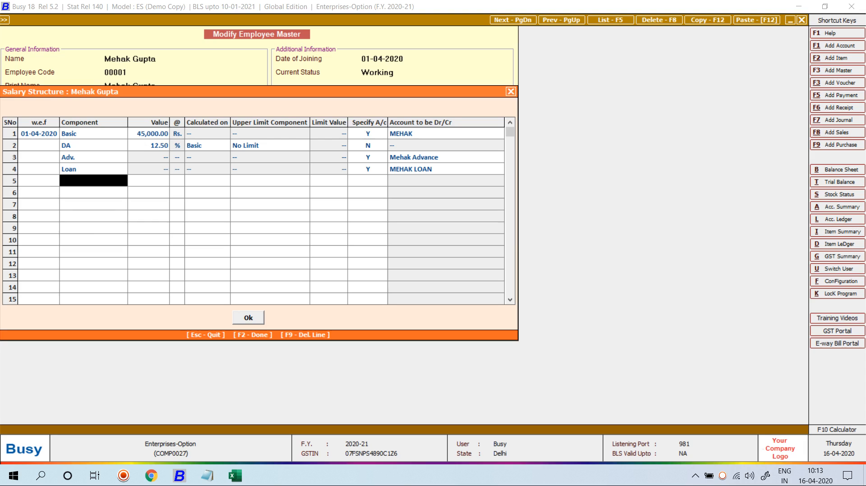
type("TDS")
key("Return")
left_click(93, 180)
key("Left")
key("Down")
key("Right")
type("ESI")
key("Return")
key("Return")
type("PF")
key("Return")
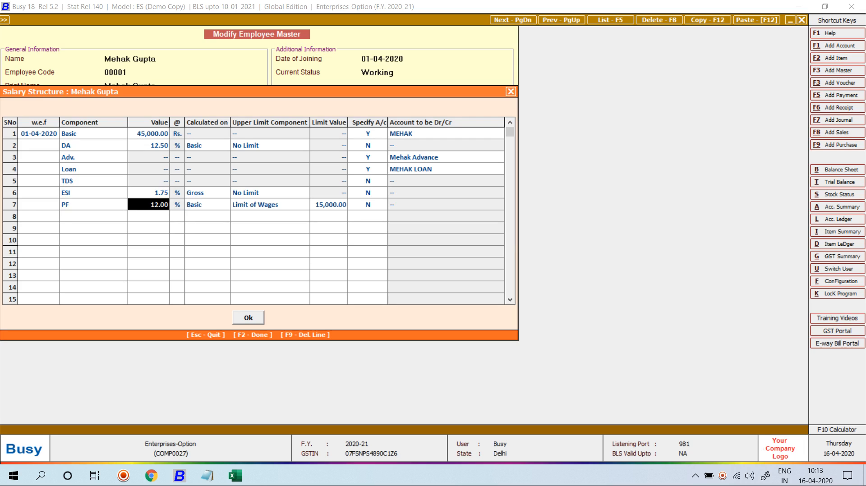
Step: Try saving, dismiss the out-of-sequence component error, and quit the salary structure
key("F2")
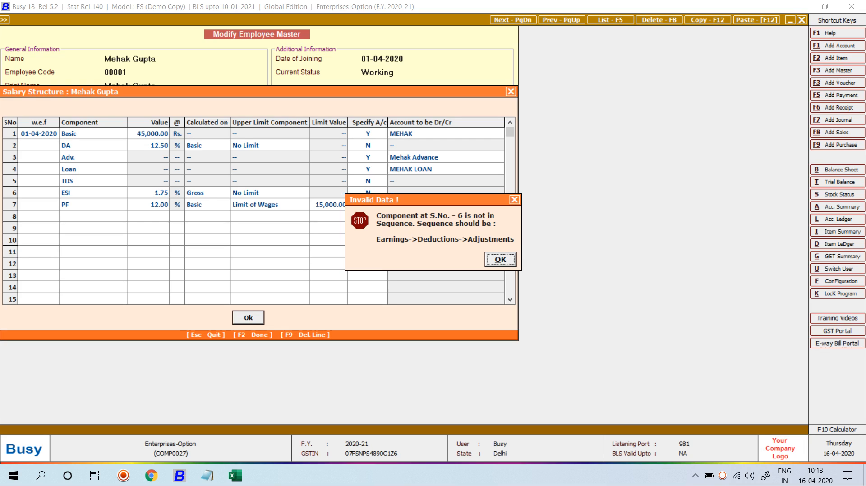
key("Return")
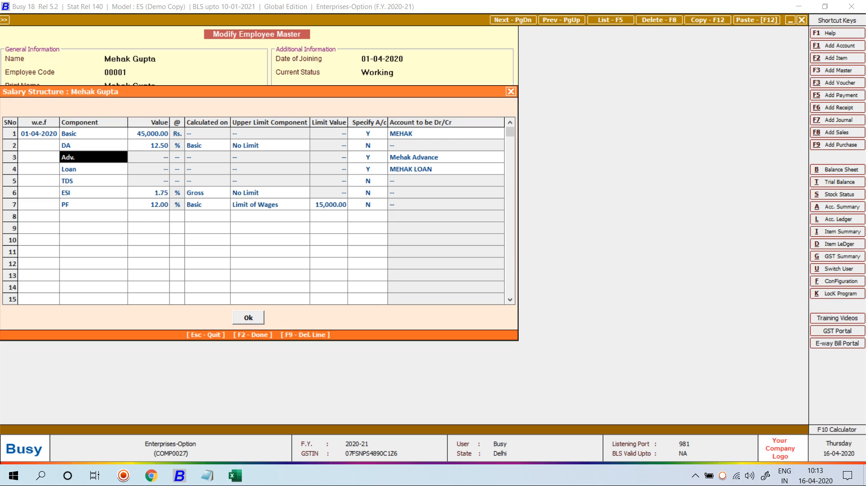
key("Escape")
key("Return")
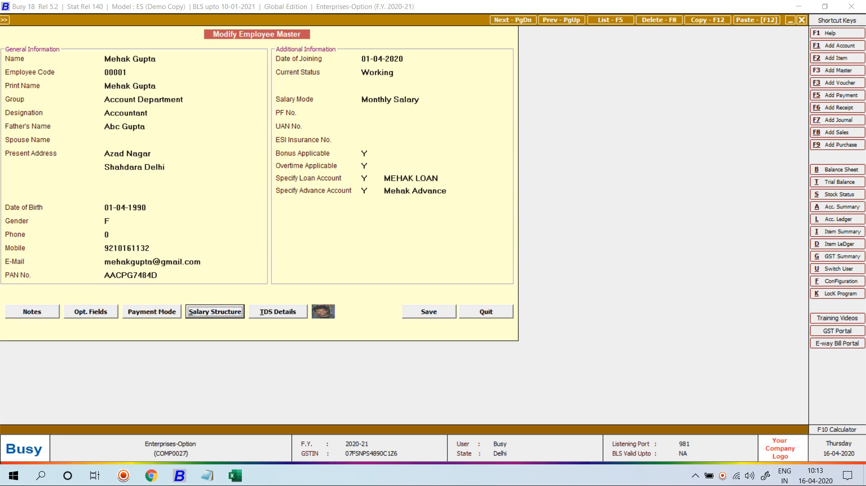
Step: Set the Basic salary to 45,000.00 in the employee's salary structure
key("Return")
key("Return")
type("45,000")
key("Return")
key("F2")
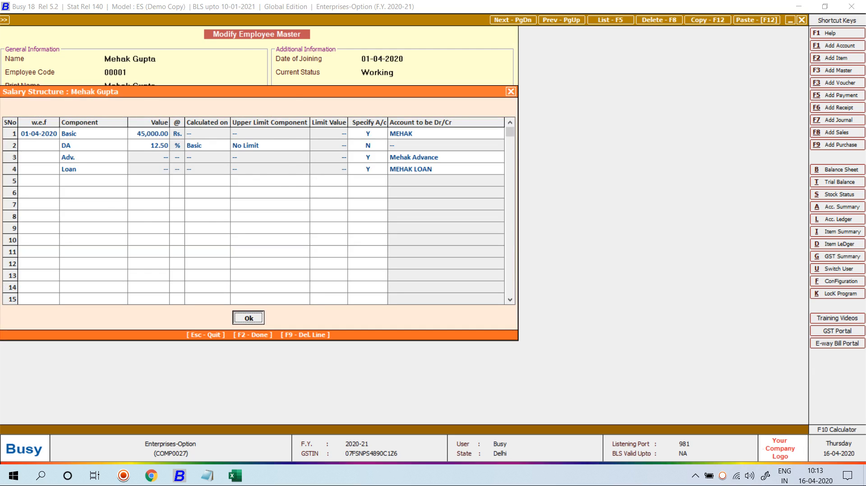
key("Return")
Step: Save the employee record past TDS and payment details, then reopen the employee's TDS Details
key("Tab")
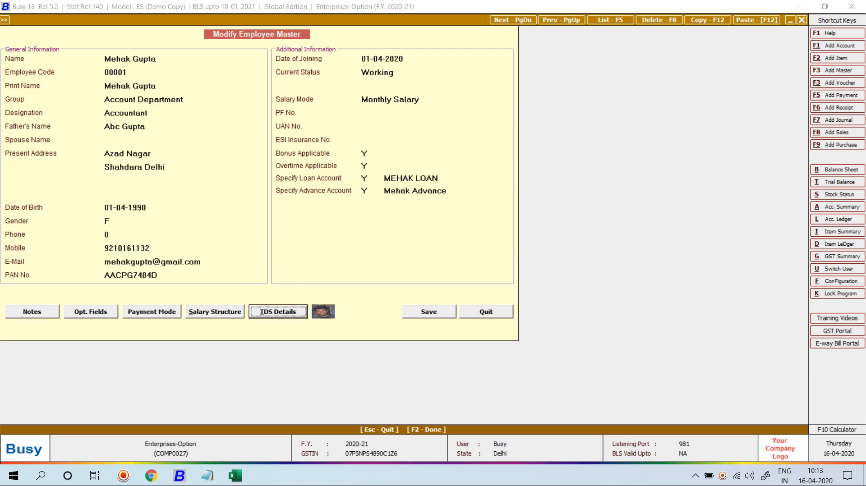
key("Return")
key("Escape")
key("F2")
key("F2")
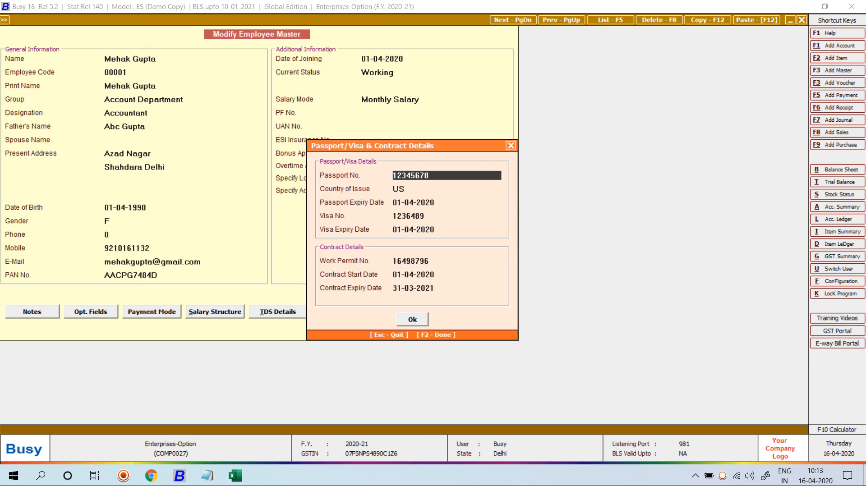
key("F2")
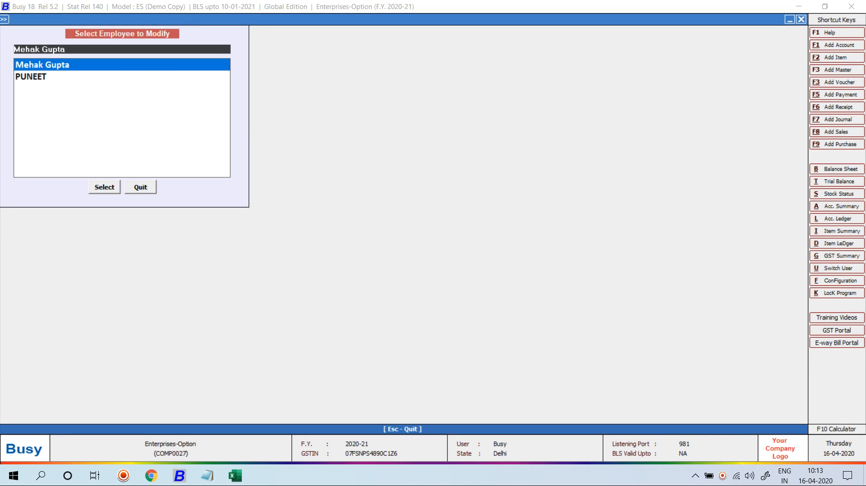
key("Return")
key("alt+t")
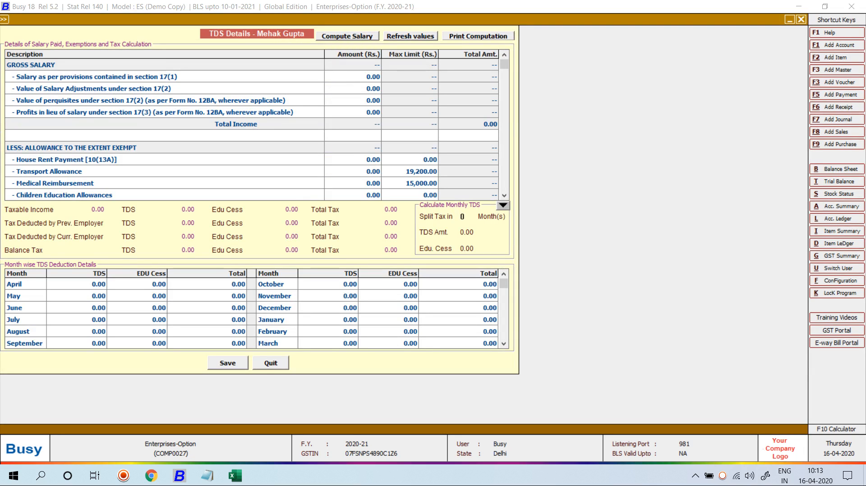
Step: Compute projected salary and fill April's TDS with 12500/12 from the F10 calculator
key("alt+c")
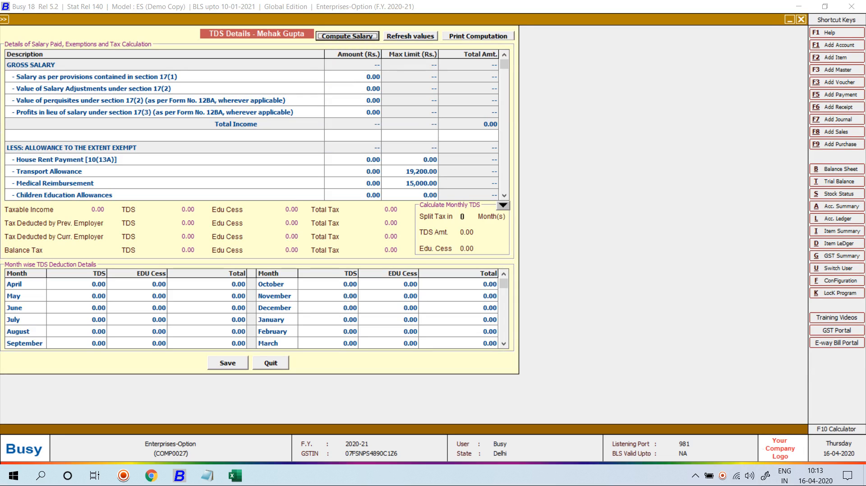
key("Return")
key("Return")
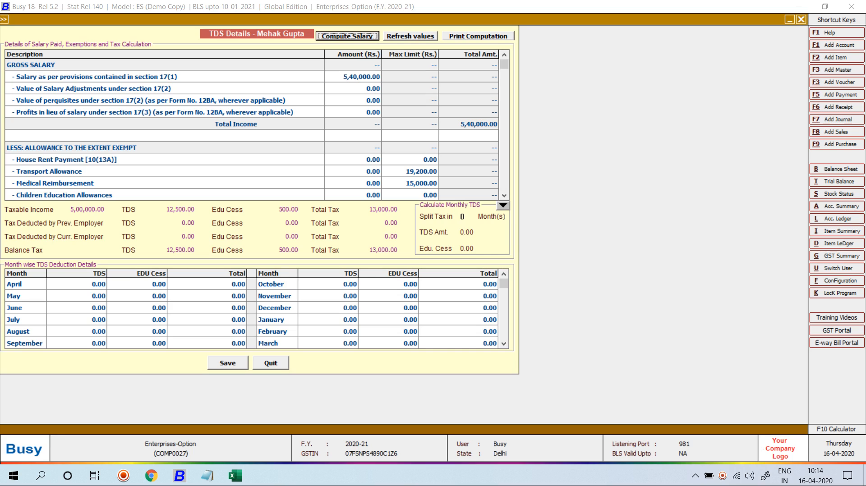
left_click(77, 284)
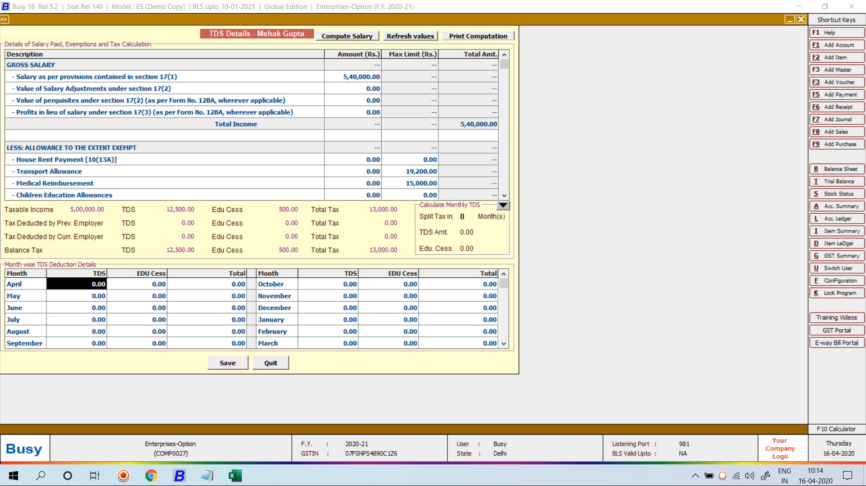
key("F10")
type("125")
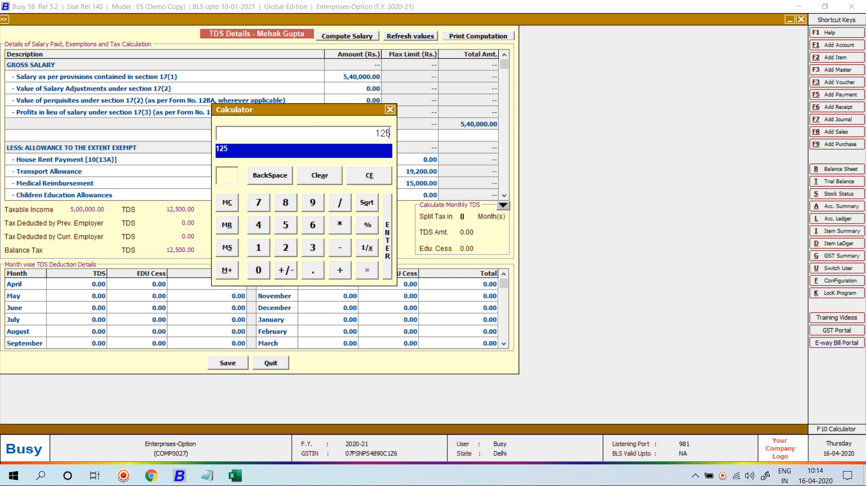
type("00/12")
key("Return")
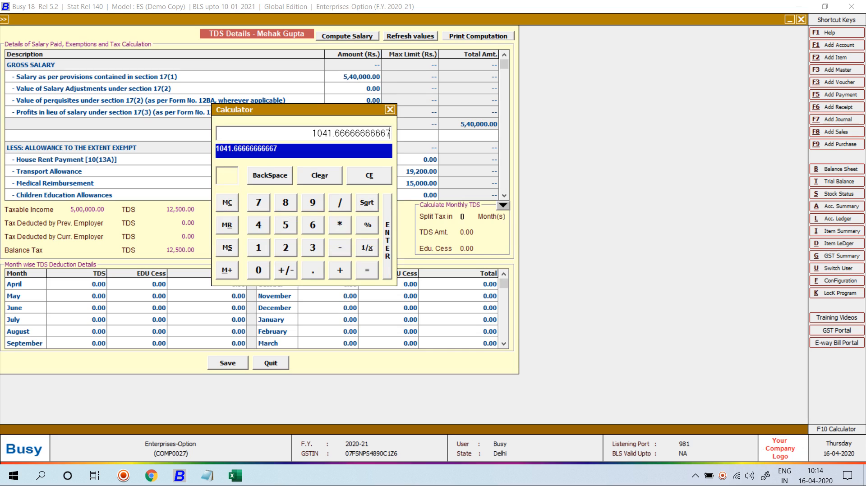
key("Return")
Step: Check May and June, then recalculate April's TDS as 1041.67*1/1.003
key("Down")
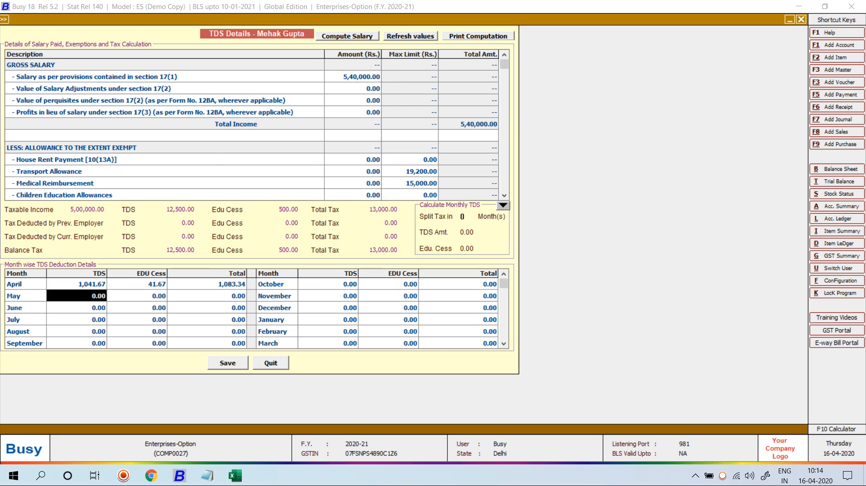
key("Down")
key("Up")
key("Up")
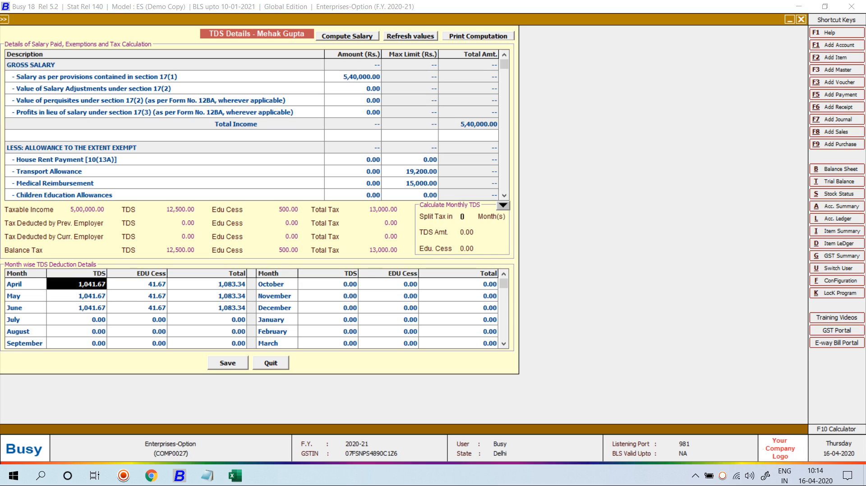
key("Down")
key("Down")
key("Up")
key("Up")
key("F10")
type("104")
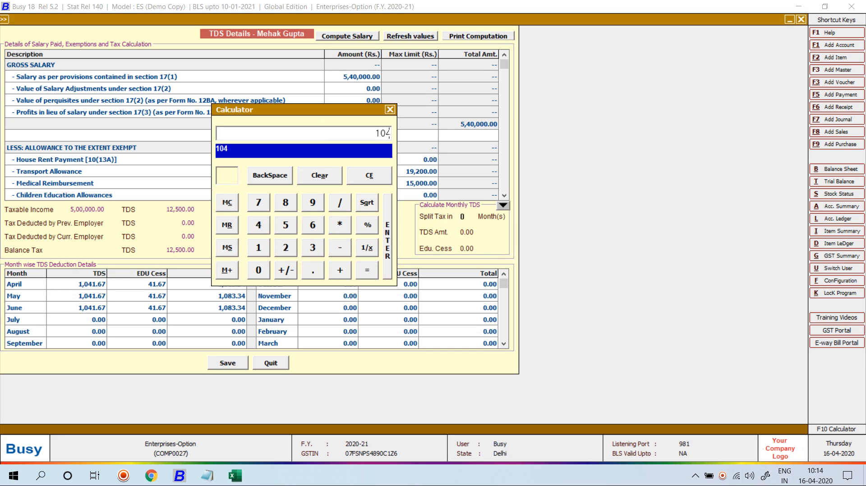
type("1.67*10")
key("BackSpace")
key("BackSpace")
key("BackSpace")
type("/1.003")
key("Return")
key("Return")
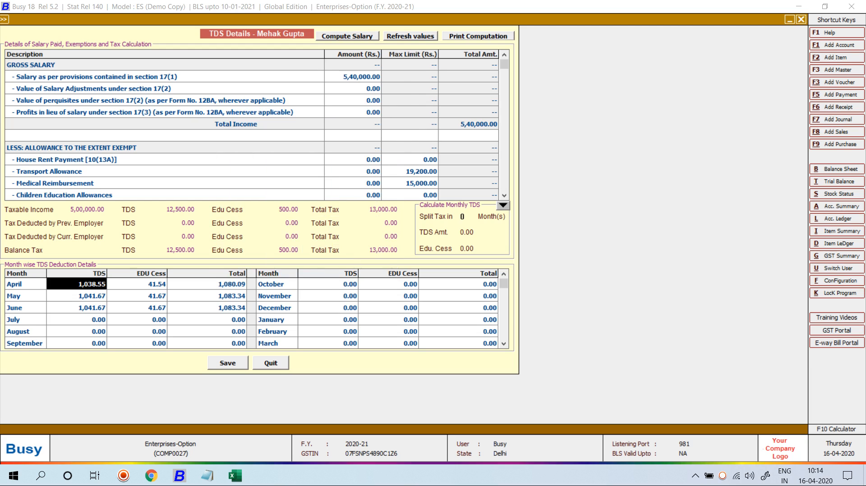
key("Return")
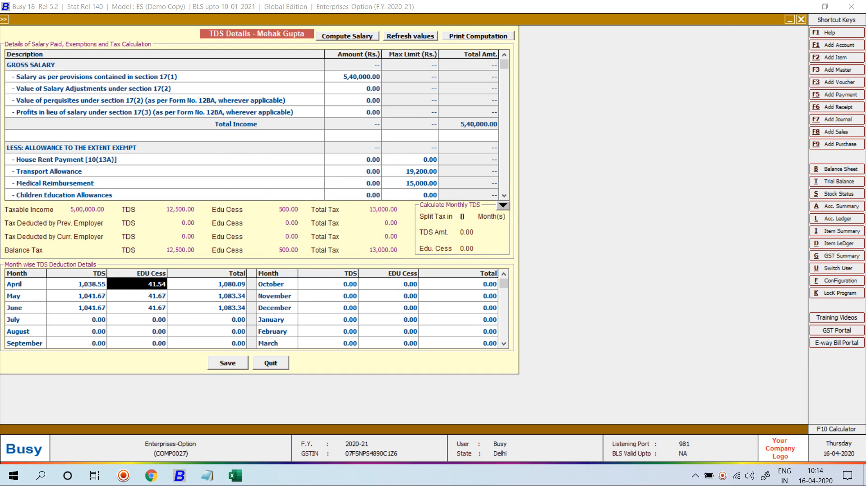
Step: Set April's education cess to 0 and April's TDS to 1,041.67
key("F10")
type("0")
key("BackSpace")
type("1041")
key("Escape")
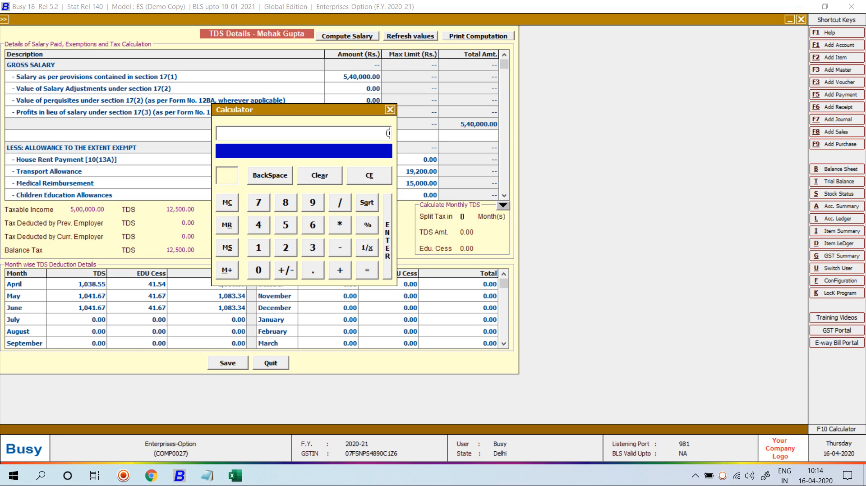
key("Escape")
type("0")
key("Return")
key("Up")
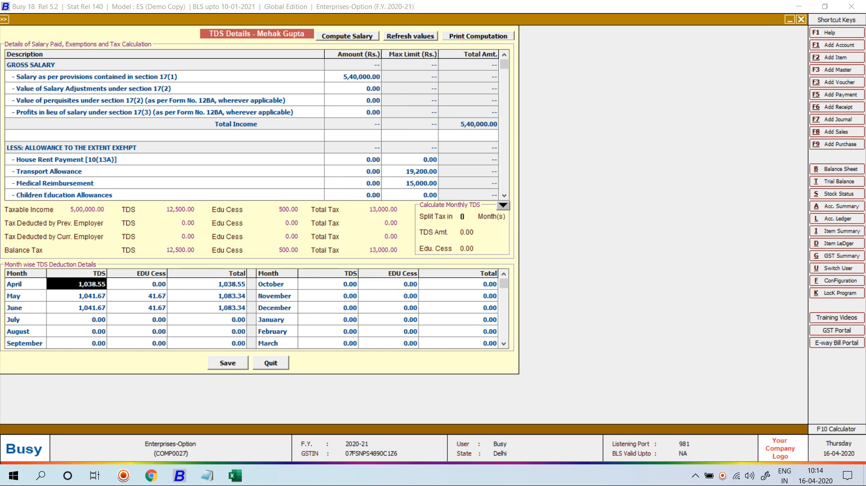
type("1041.67")
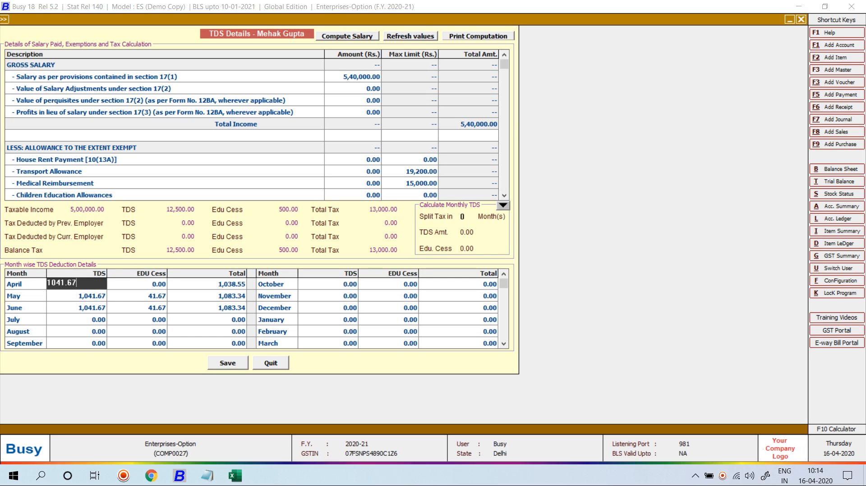
key("Return")
left_click(463, 217)
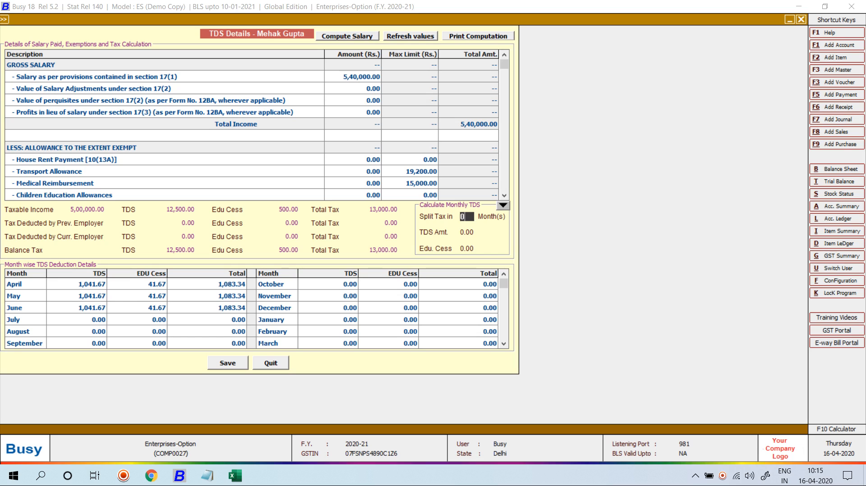
Step: Recompute projected salary in TDS Details and split the tax over 12 months
key("F2")
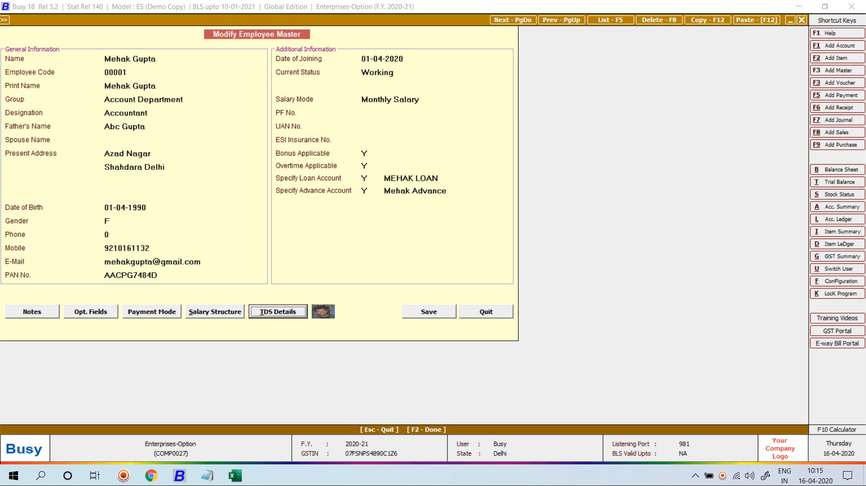
key("Return")
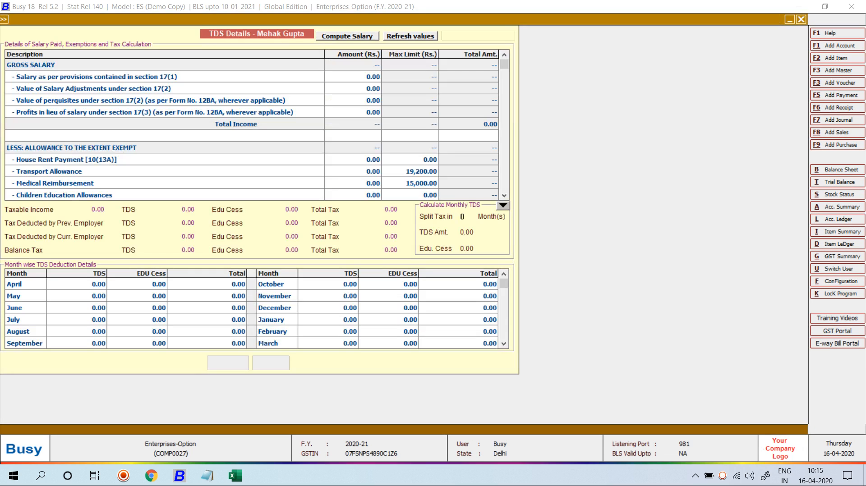
left_click(347, 36)
left_click(383, 257)
key("Return")
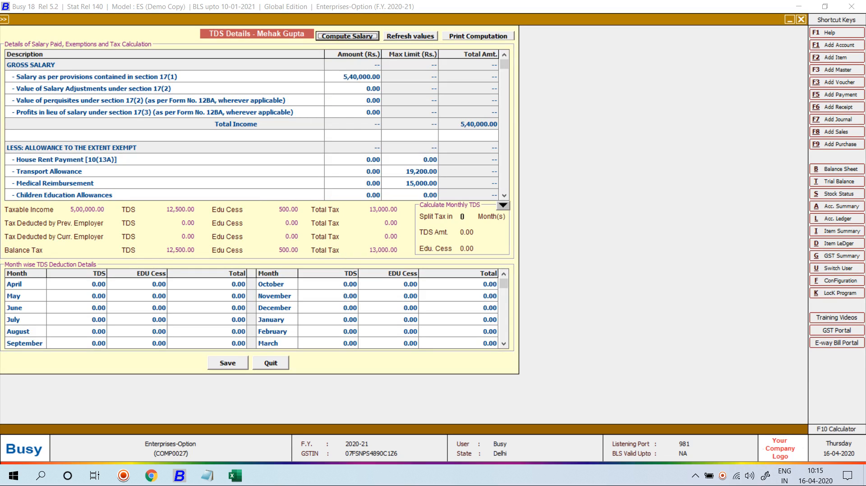
key("Tab")
type("12")
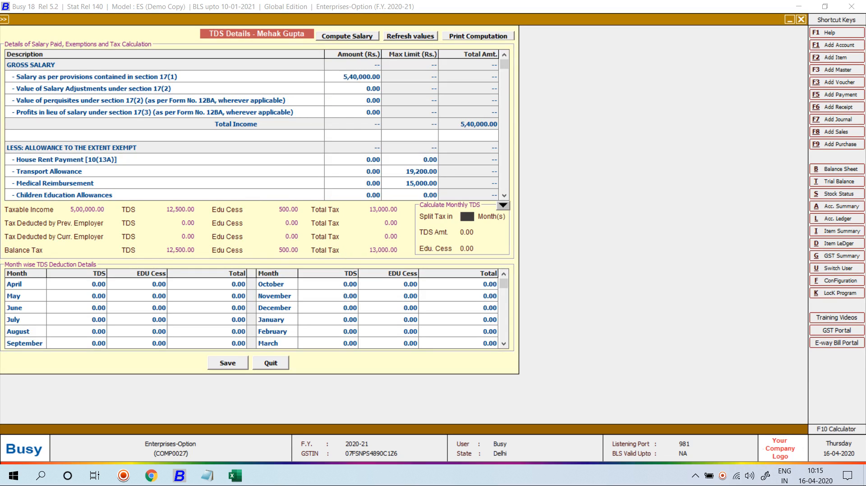
key("Return")
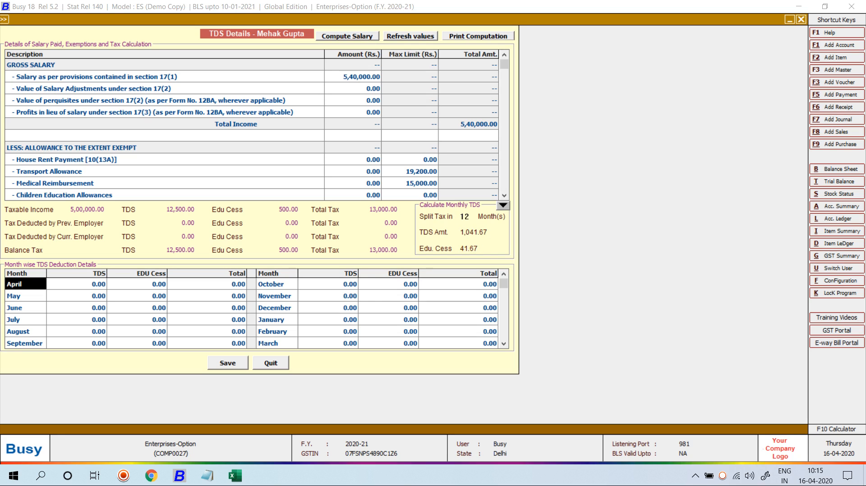
Step: Enter April TDS of 1,041.67 and carry it through May to September
key("Return")
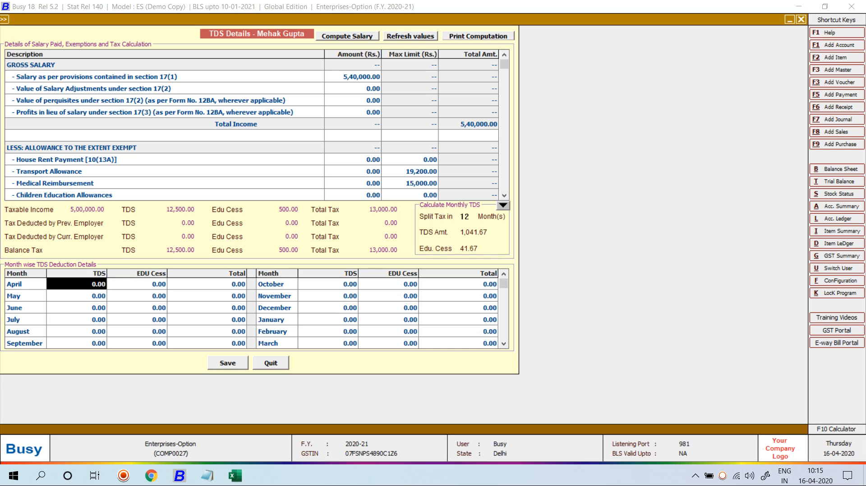
type("1,041.67")
key("Return")
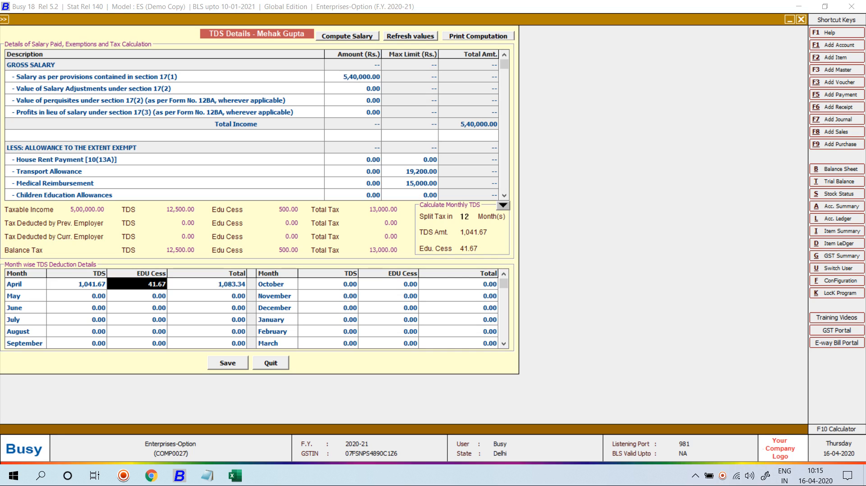
key("Return")
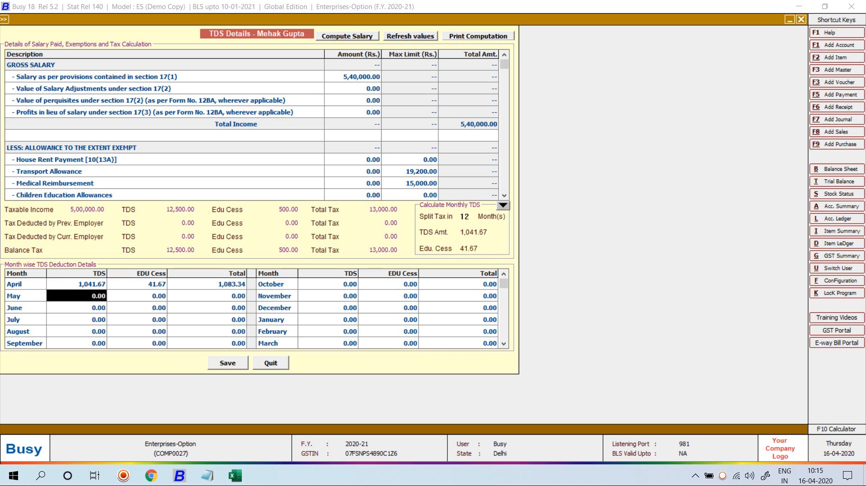
key("F7")
key("Down")
key("F7")
key("Down")
key("F7")
key("Down")
key("F7")
key("Return")
key("Return")
key("F7")
key("Return")
key("Return")
key("Return")
Step: Enter 1041.67 for October, carry it through March, and close TDS Details
key("Return")
key("Up")
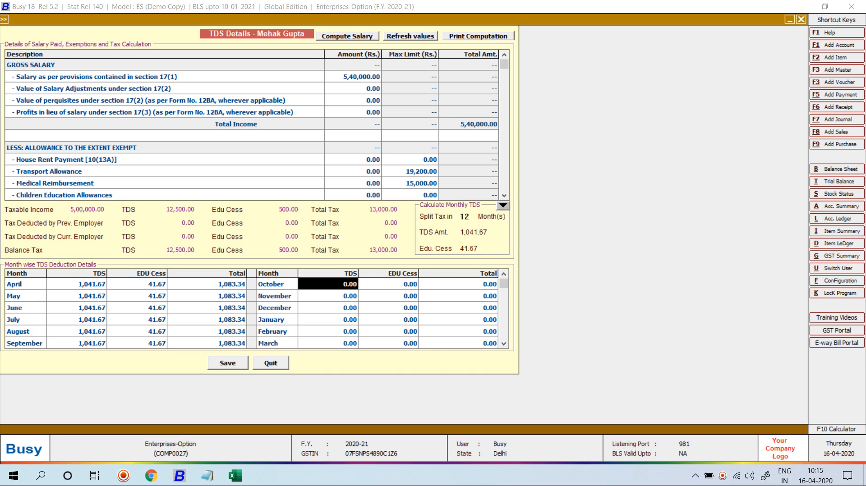
type("1041.67")
key("Return")
key("Down")
key("space")
key("Down")
key("space")
key("Down")
key("space")
key("Down")
key("space")
key("Down")
key("space")
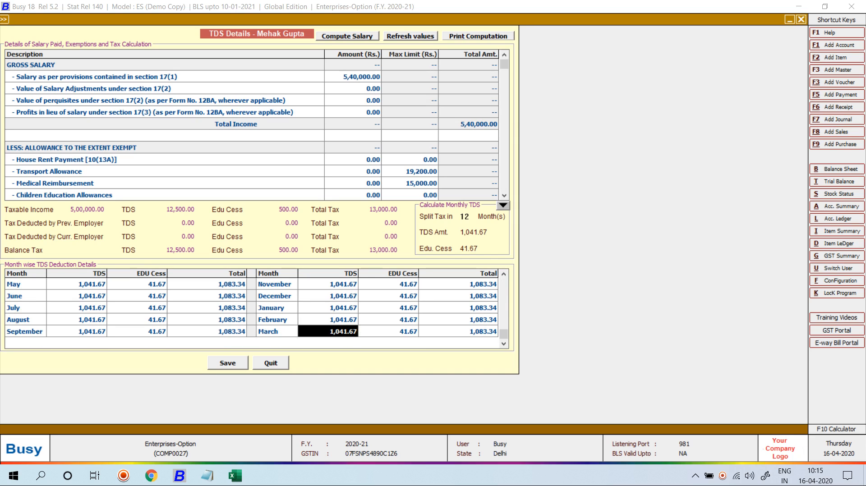
key("F2")
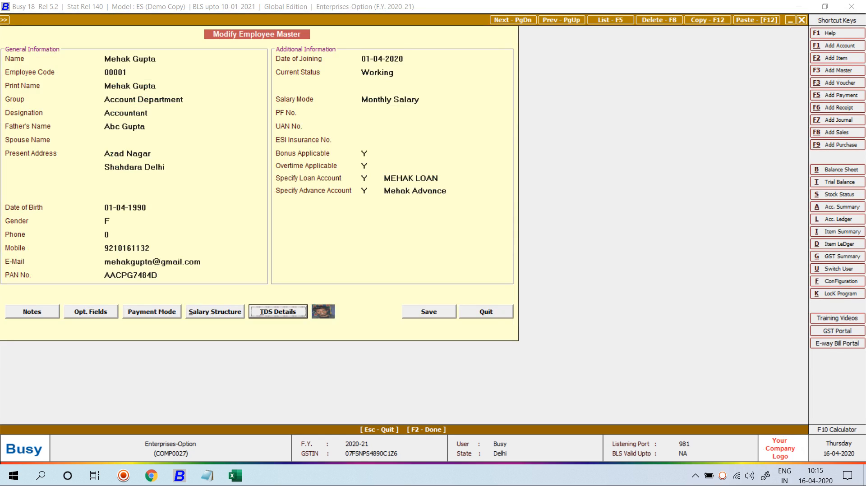
Step: Delete the Adv. and Loan rows from the employee's salary structure
key("Left")
key("Return")
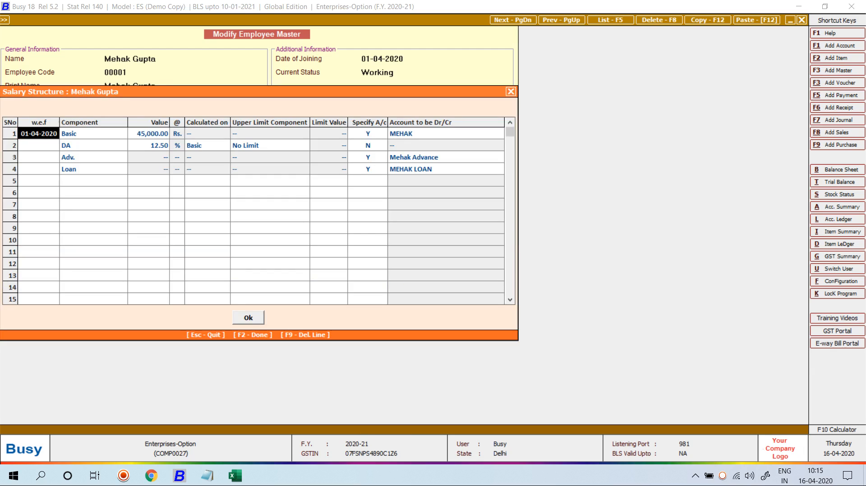
left_click(93, 158)
key("F9")
key("F9")
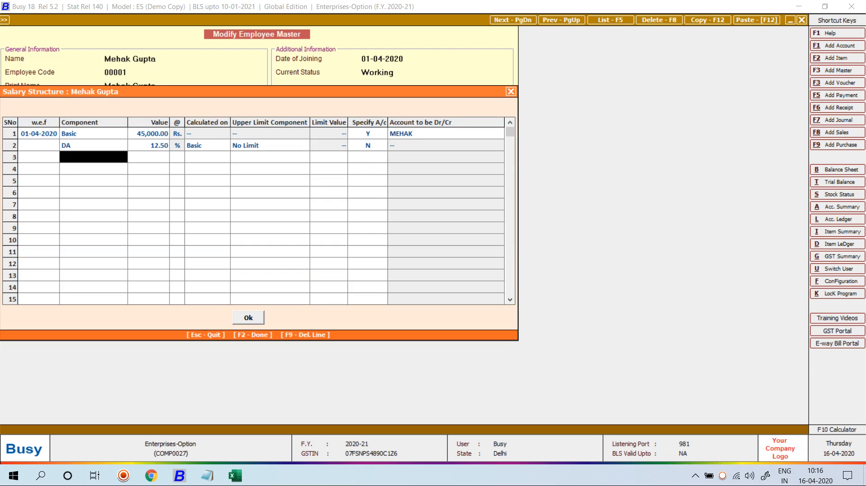
Step: Add ESI, PF, Adv., Loan and TDS as salary structure components
type("e")
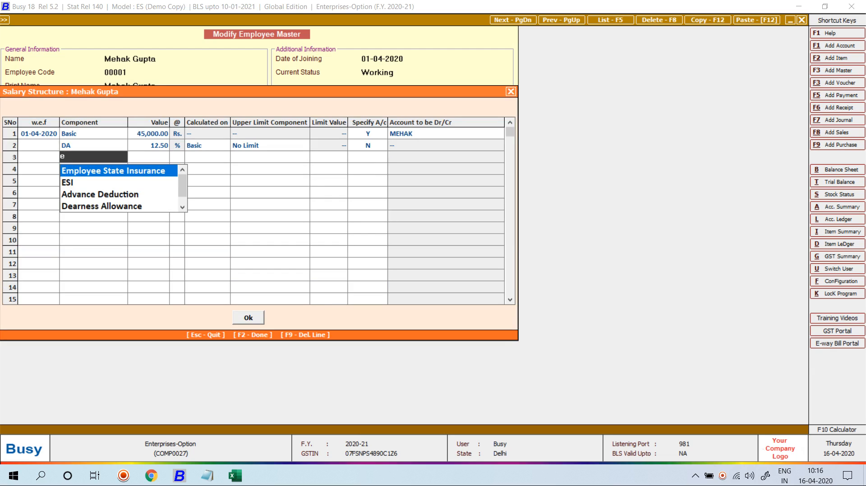
key("Down")
key("Return")
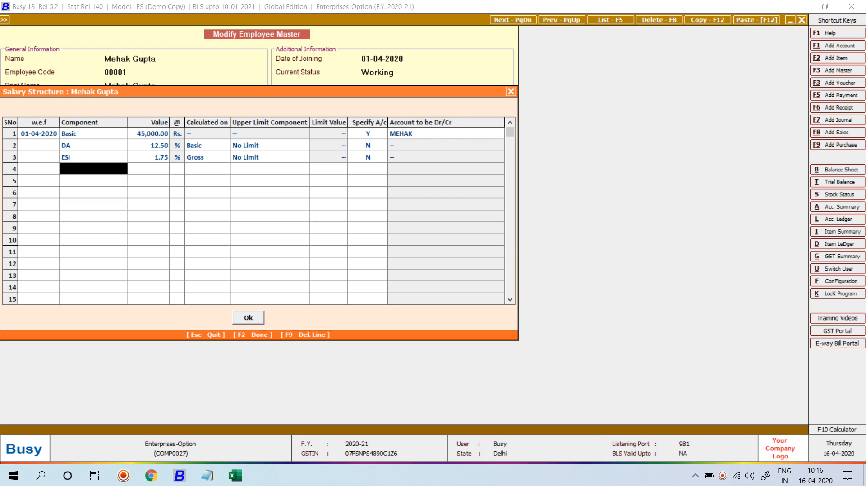
type("p")
key("Return")
key("Return")
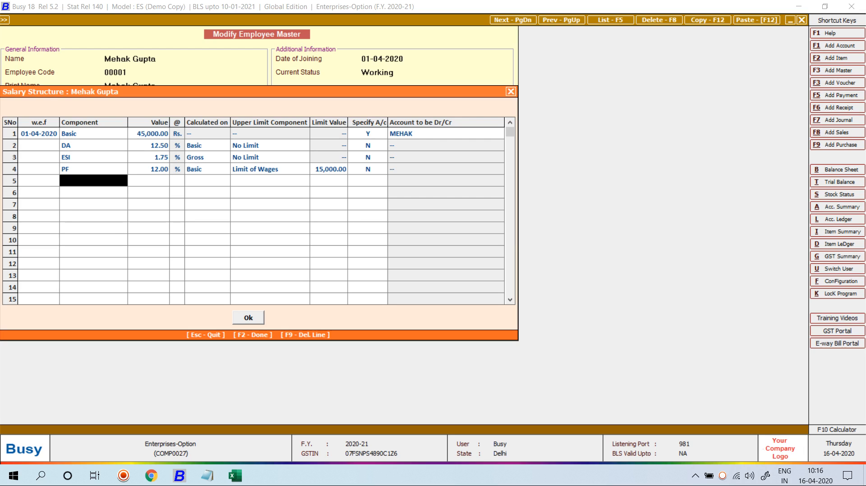
type("dv")
key("Return")
key("Return")
type("eS")
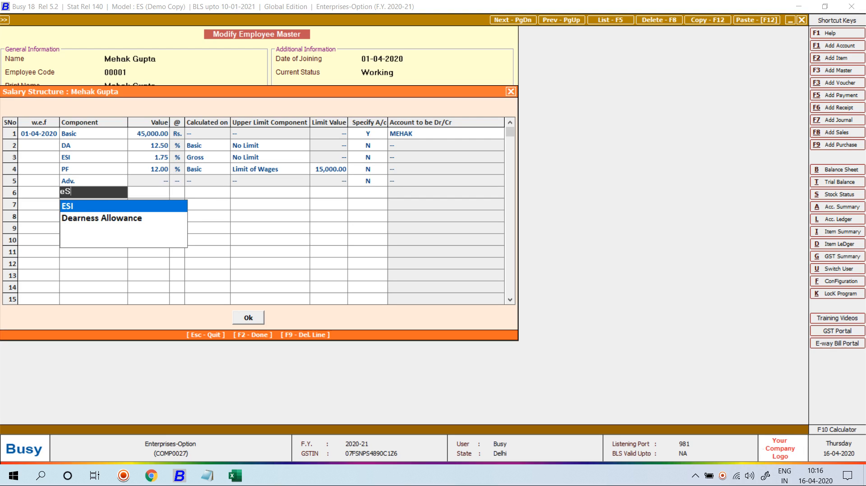
key("BackSpace")
key("BackSpace")
type("l")
key("Return")
key("Return")
key("Return")
key("Return")
type("t")
key("Return")
key("Up")
key("Up")
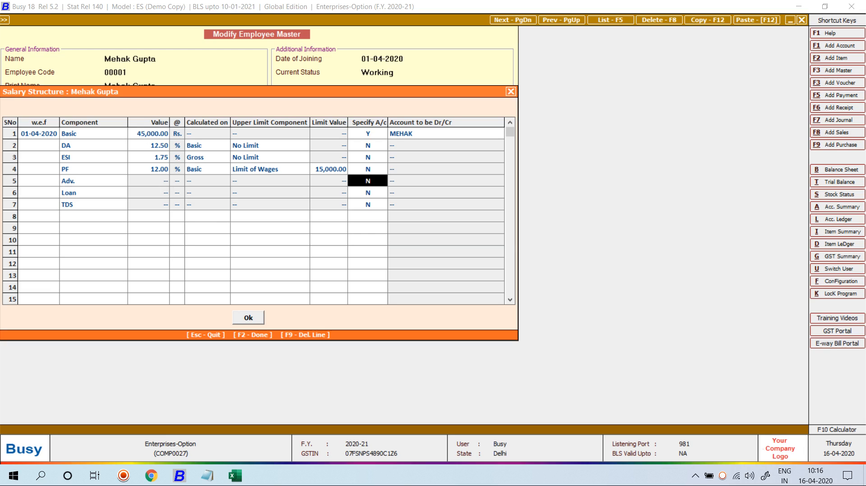
Step: Set Specify A/c to Y for Adv. and Loan, linking the employee's advance and loan accounts
type("y")
key("Return")
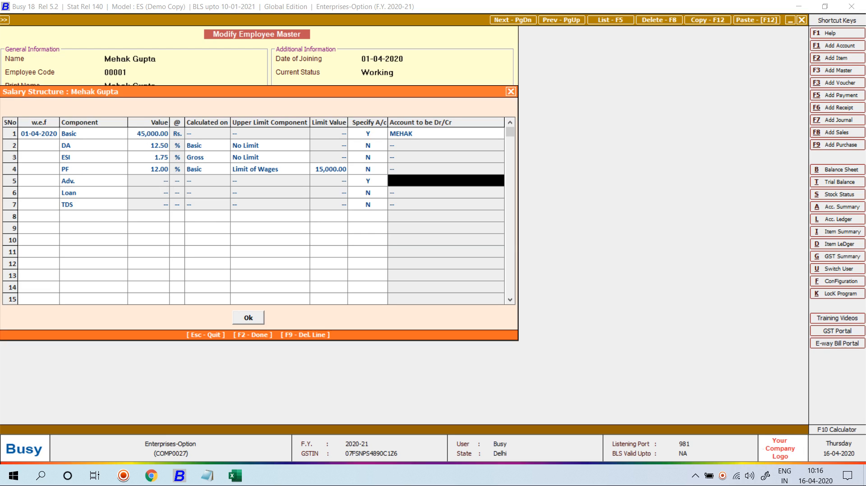
type("MEHA")
key("Down")
key("Return")
key("Return")
key("Return")
type("y")
key("Return")
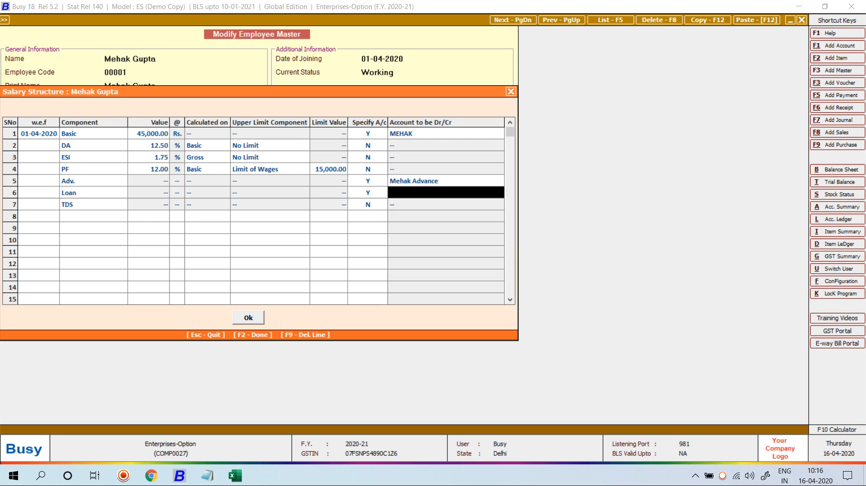
type("MEHA")
key("Down")
key("Down")
key("Return")
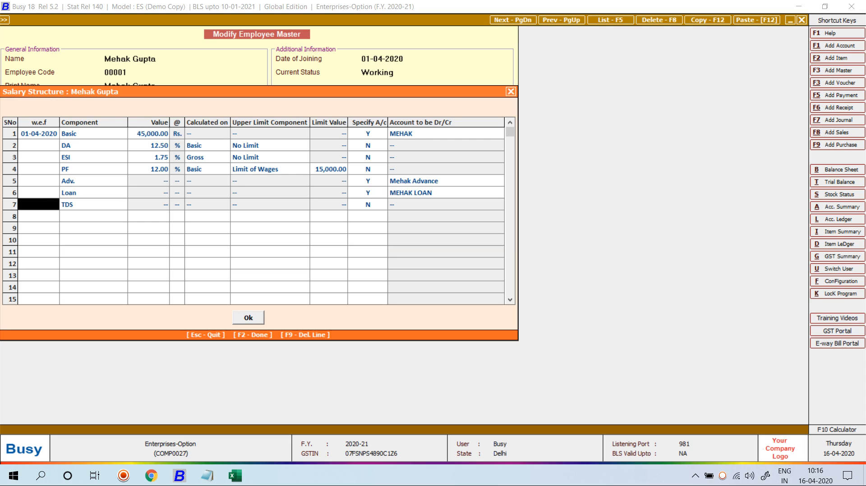
Step: Close the salary structure and save the employee record
key("F2")
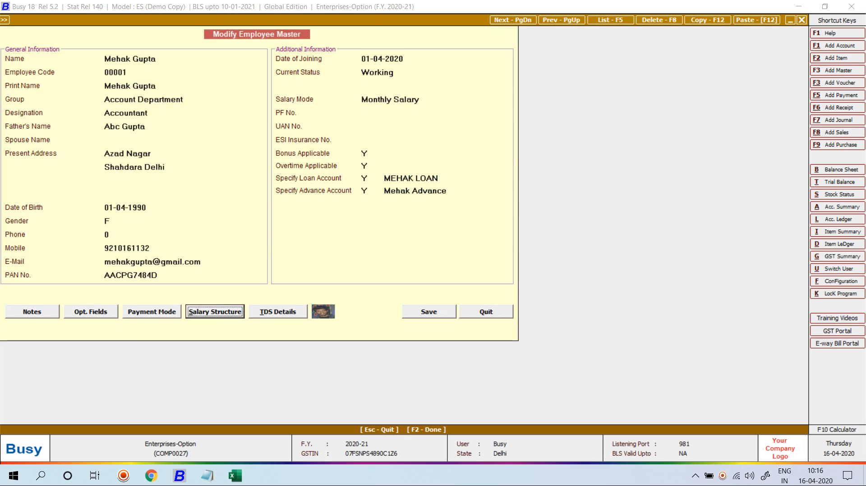
key("F2")
key("F2")
key("F2")
key("Return")
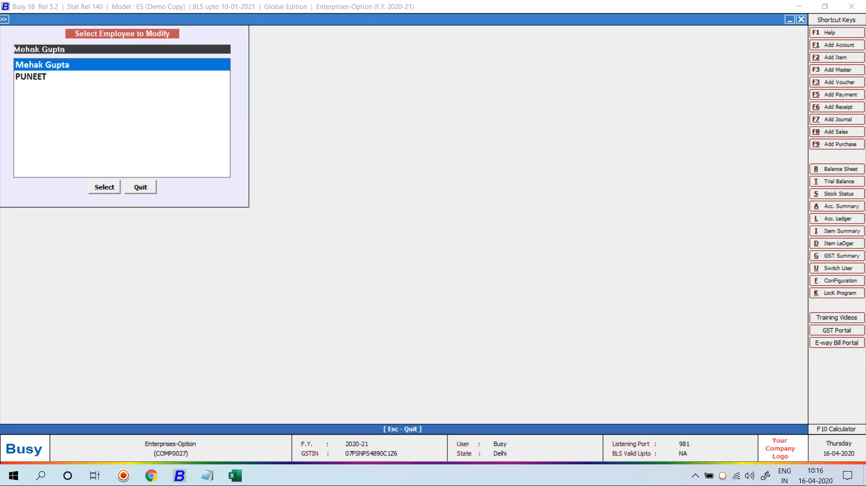
Step: Open the Employee State Insurance component for modification from Salary Component masters
key("Escape")
key("Down")
key("Down")
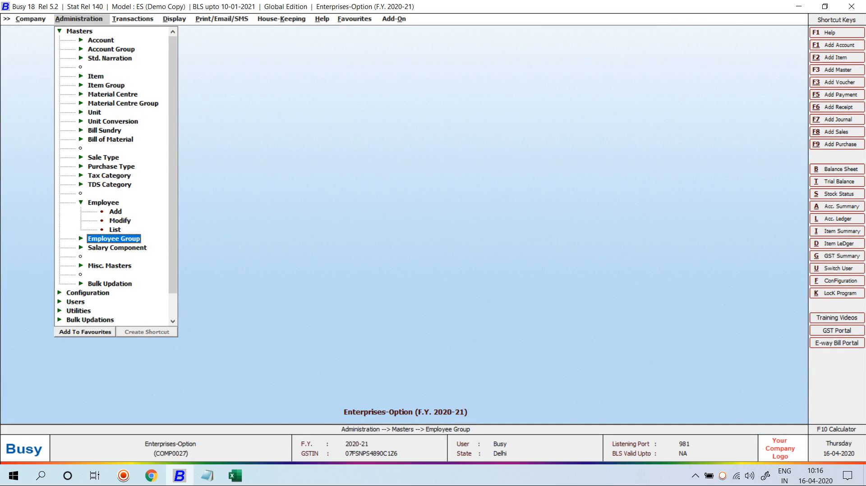
key("Down")
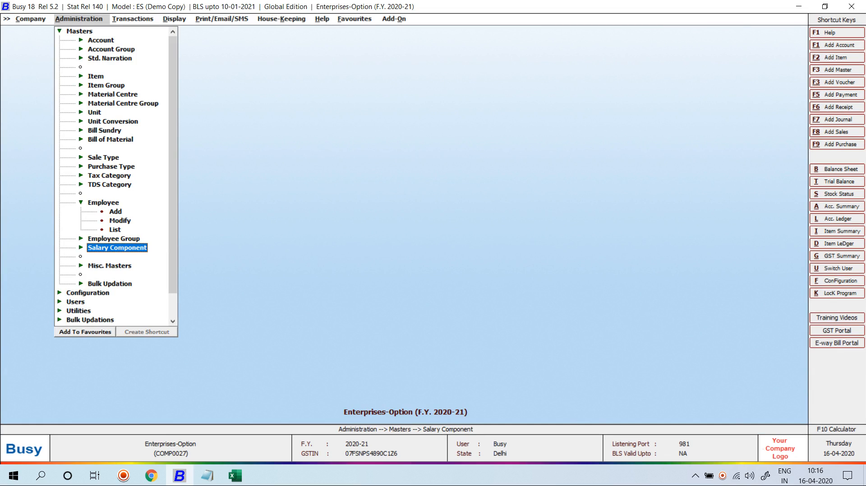
key("Return")
key("Down")
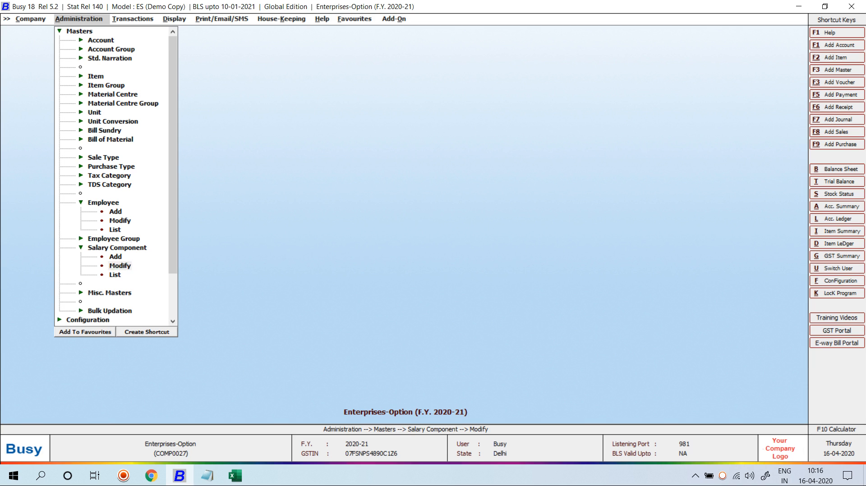
key("Return")
type("ESI")
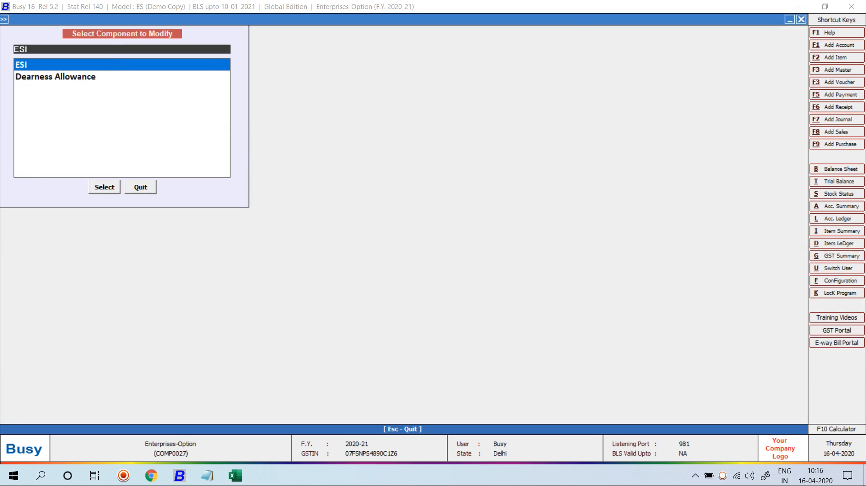
key("Return")
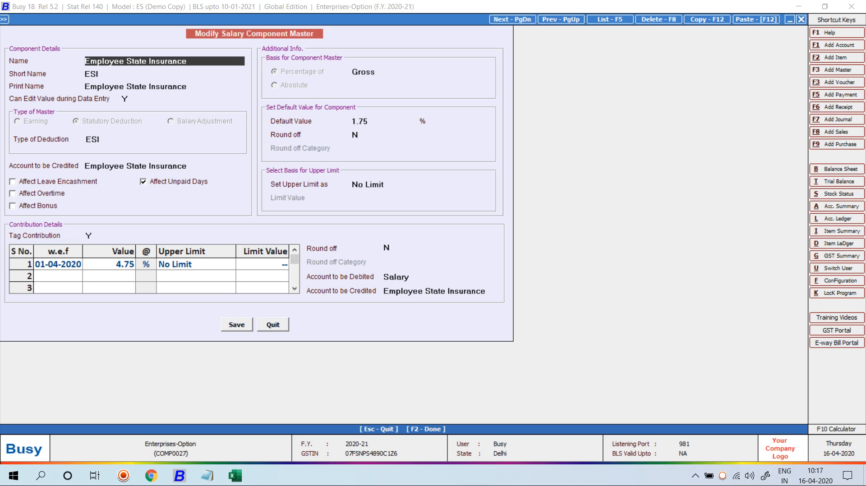
Step: Keep the ESI contribution's upper limit at No Limit
left_click(195, 264)
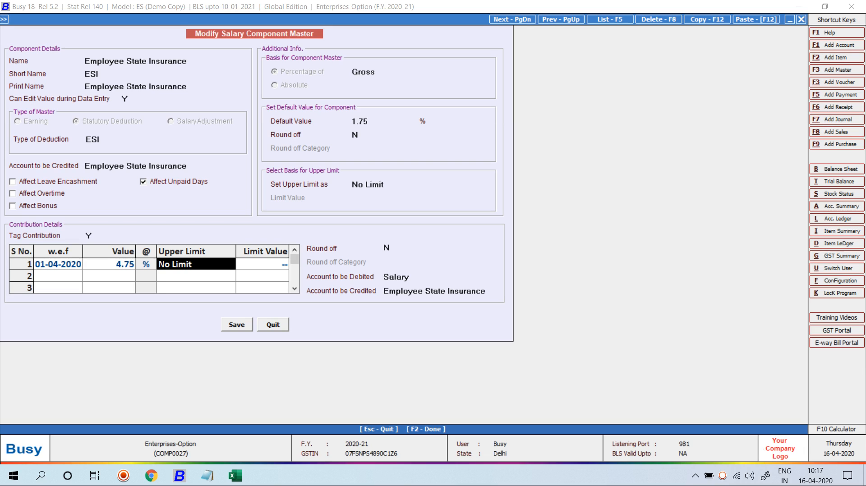
left_click(380, 184)
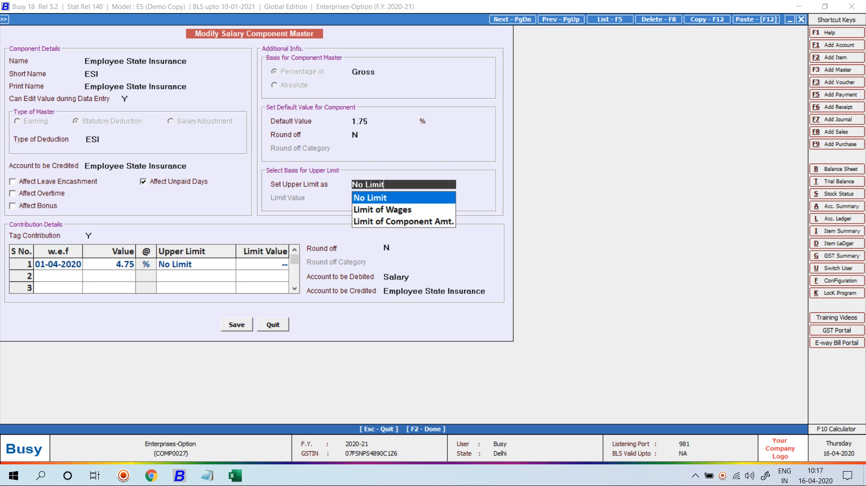
key("Down")
key("Down")
key("Return")
key("Up")
key("Up")
key("Up")
key("Return")
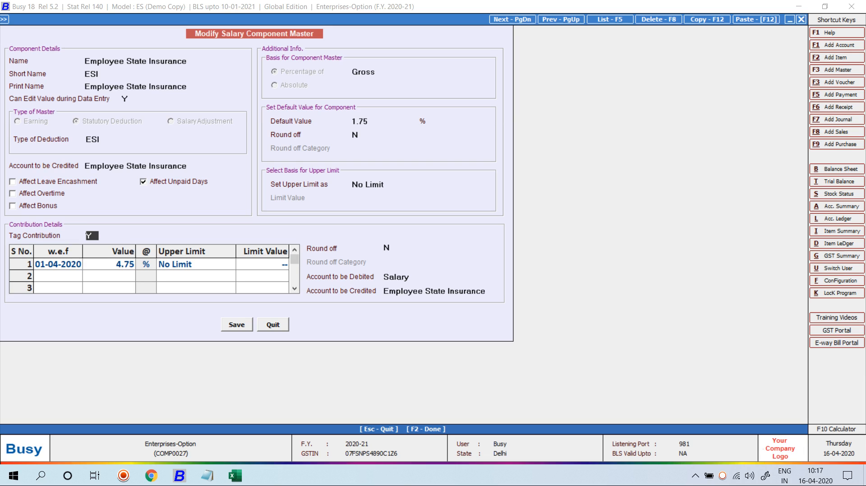
Step: Turn on round off with Automatic category and save the ESI component
key("Return")
type("Y")
key("Return")
key("Down")
key("Down")
key("Return")
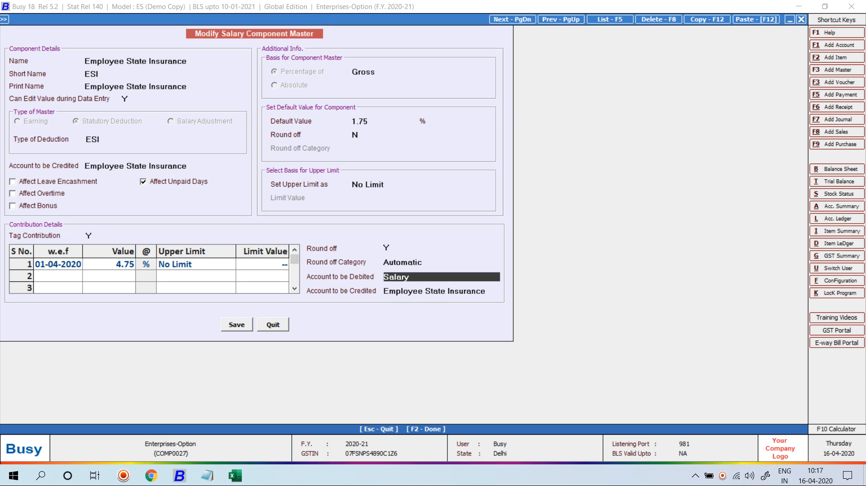
key("F2")
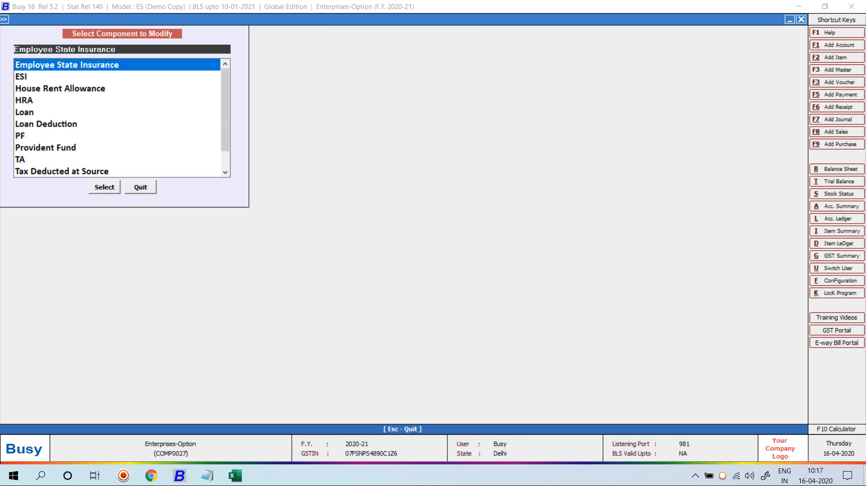
Step: Review the PF configuration (EPF 3.67%, admin 0.65%, EPS 8.33%, EDLI 0.50%) and save
type("PF")
key("Return")
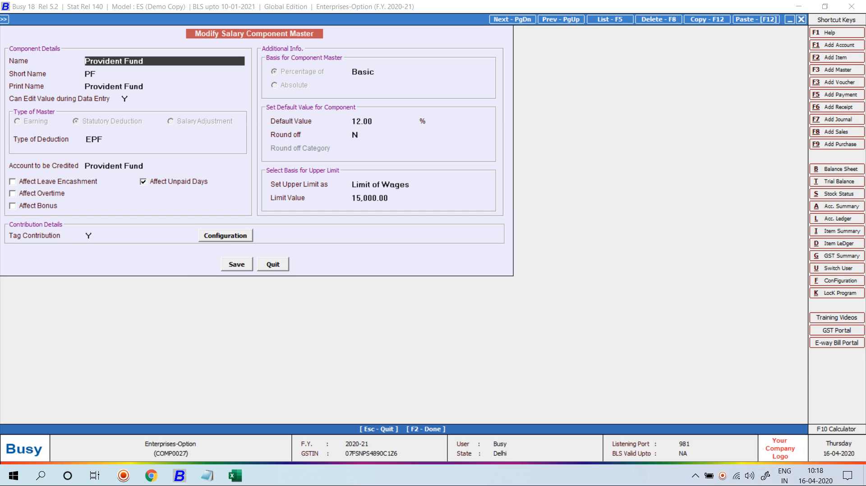
left_click(225, 236)
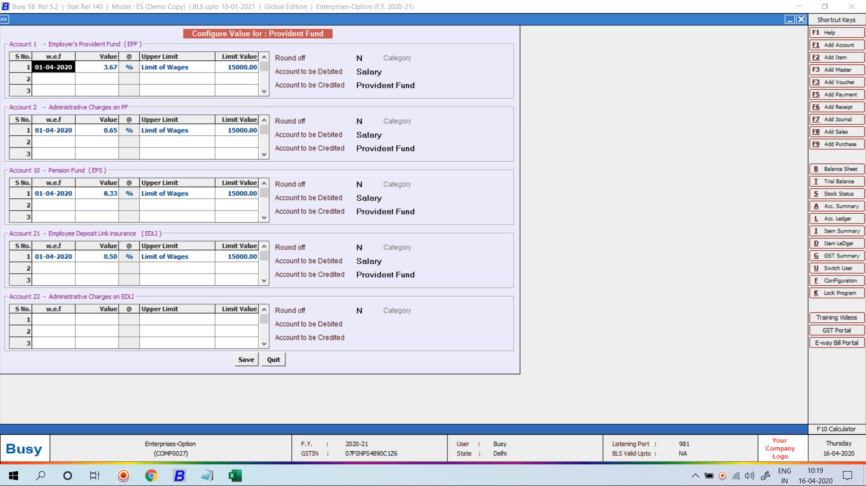
key("F2")
key("F2")
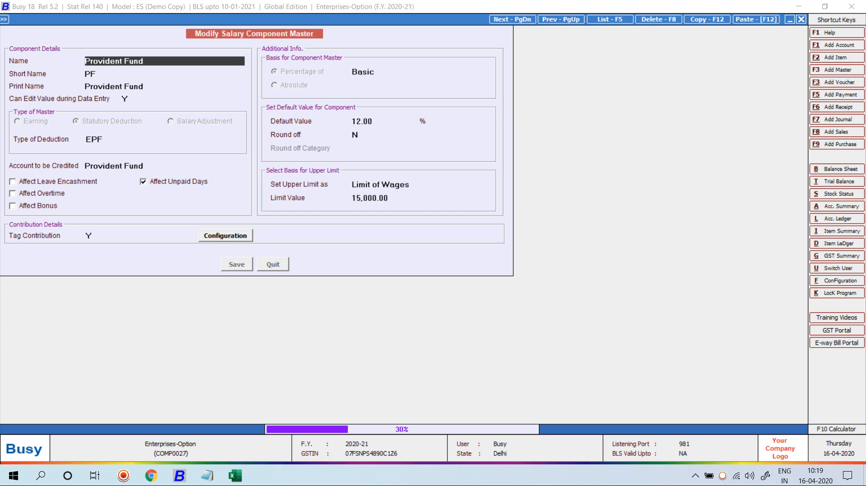
Step: Start a new Salary Calculation voucher in the Main series
key("Escape")
key("Right")
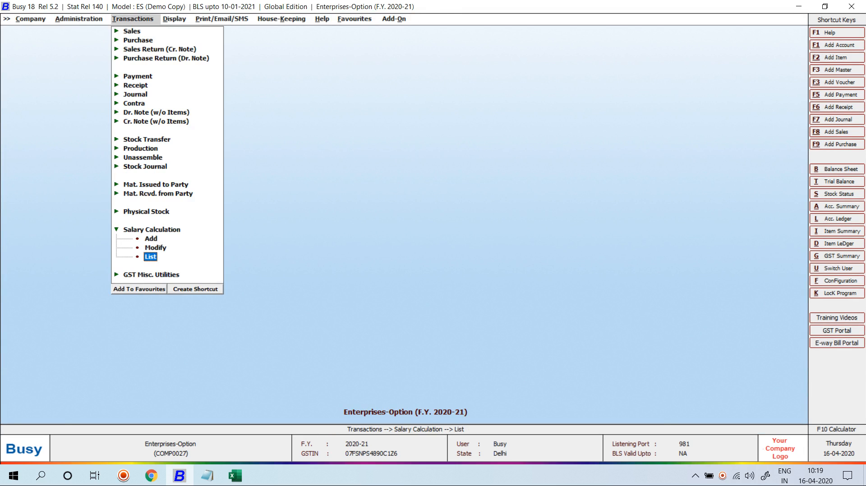
key("Up")
key("Up")
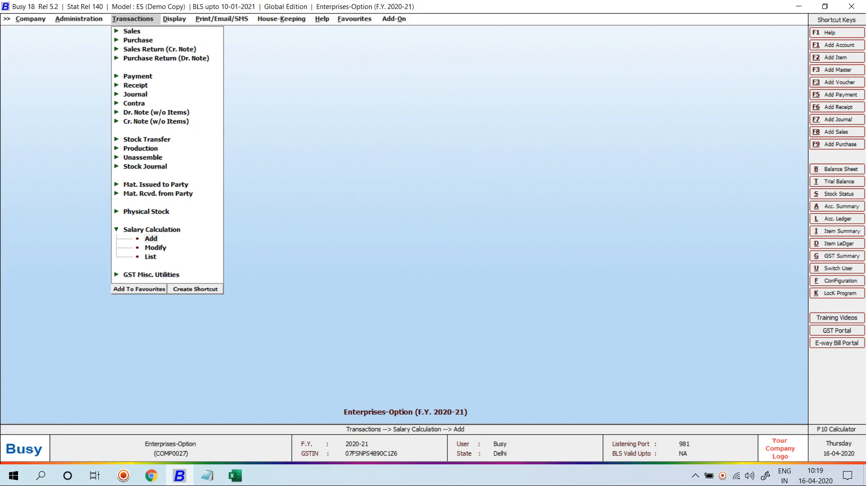
key("Return")
key("Return")
Step: Start a 1-5 Salary voucher in Monthly Salary mode for April and add the employee manually
type("1-5")
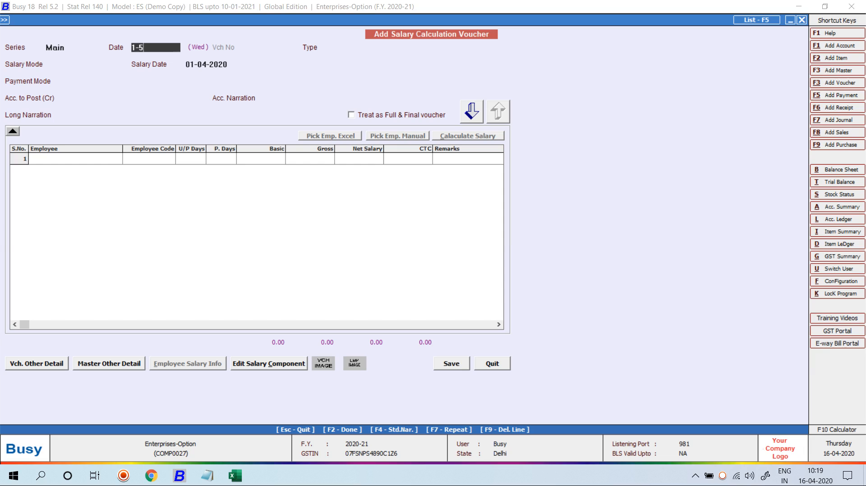
key("Return")
key("Return")
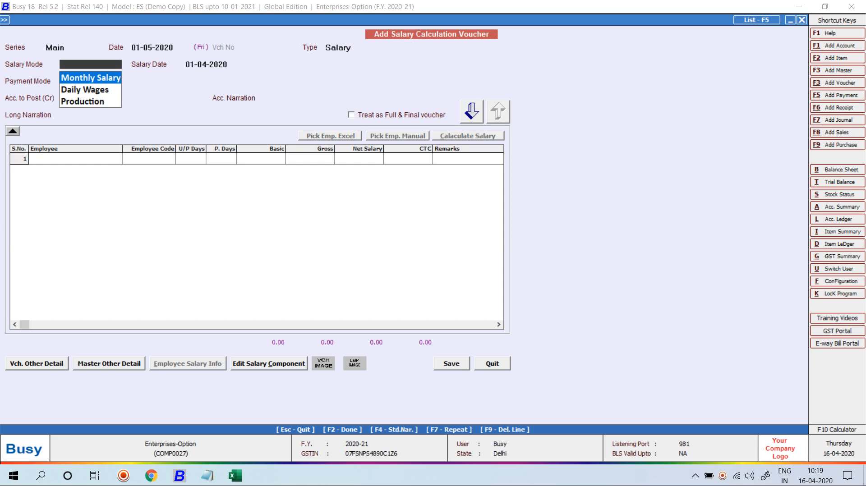
key("Return")
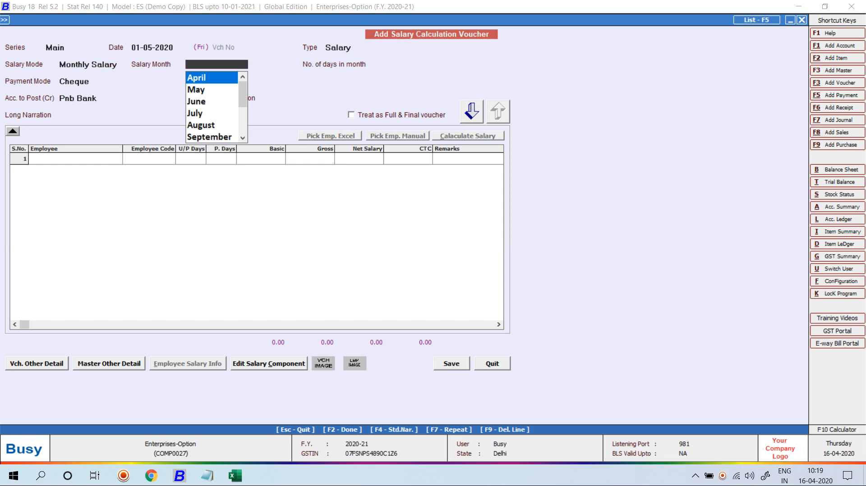
key("Return")
key("Return")
key("Return")
key("Return")
key("Return")
key("Return")
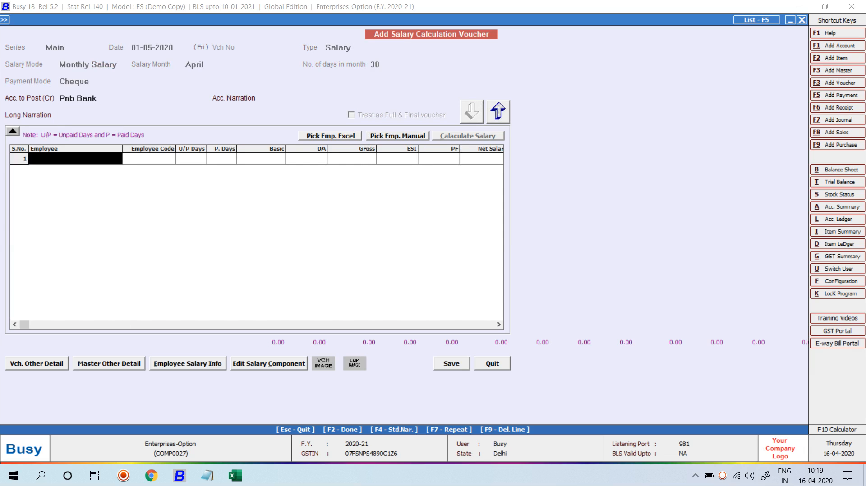
key("Return")
key("Return")
key("Return")
key("Return")
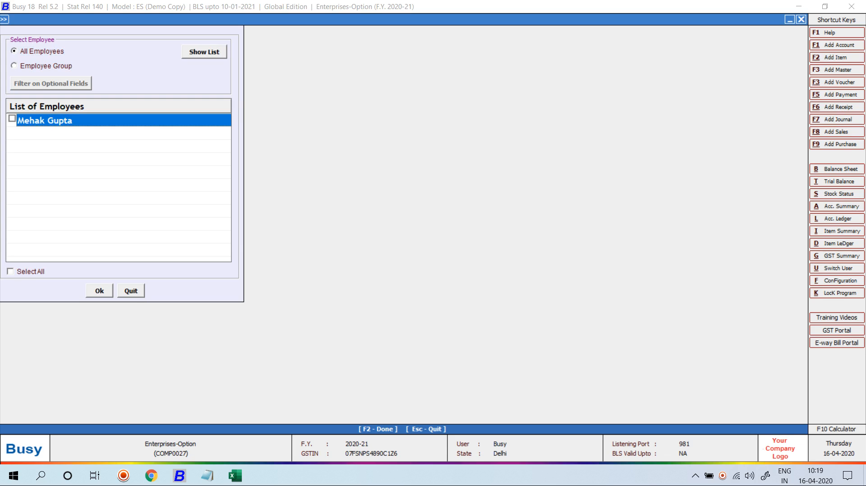
key("Return")
key("Return")
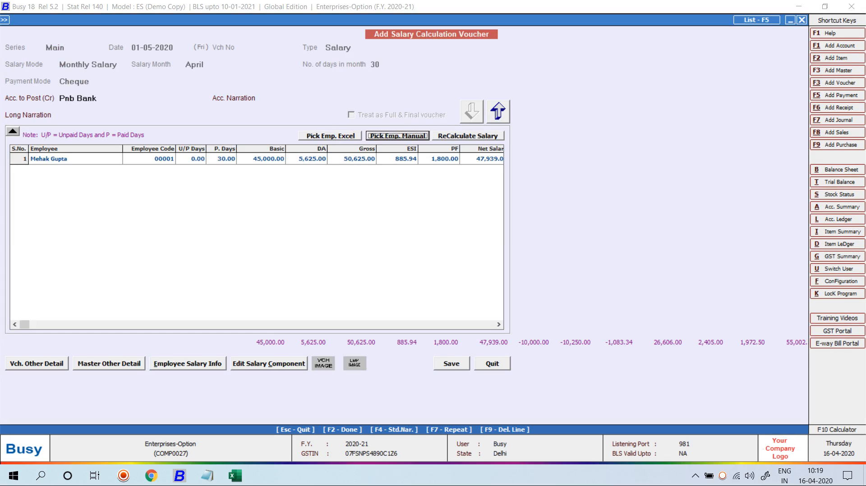
Step: Step through the employee's calculated row: basic 45,000.00, gross 50,625.00, TDS 1,083.34, net 26,606.00
key("Return")
key("Return")
key("Return")
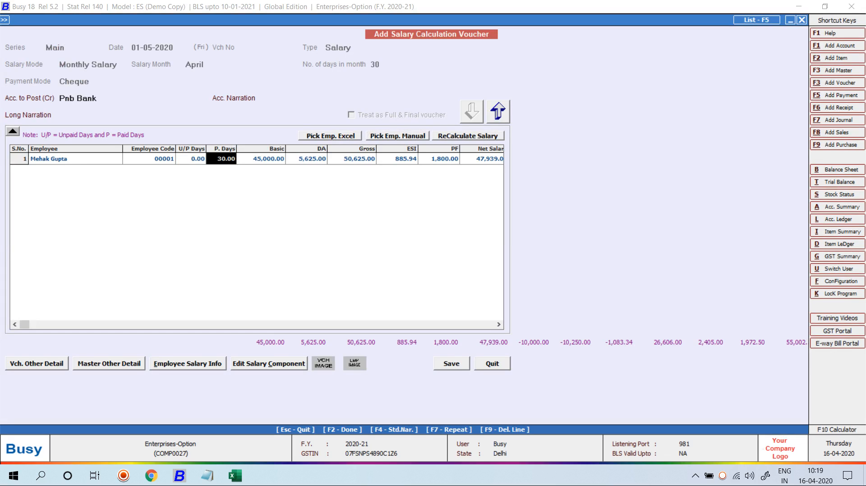
key("Return")
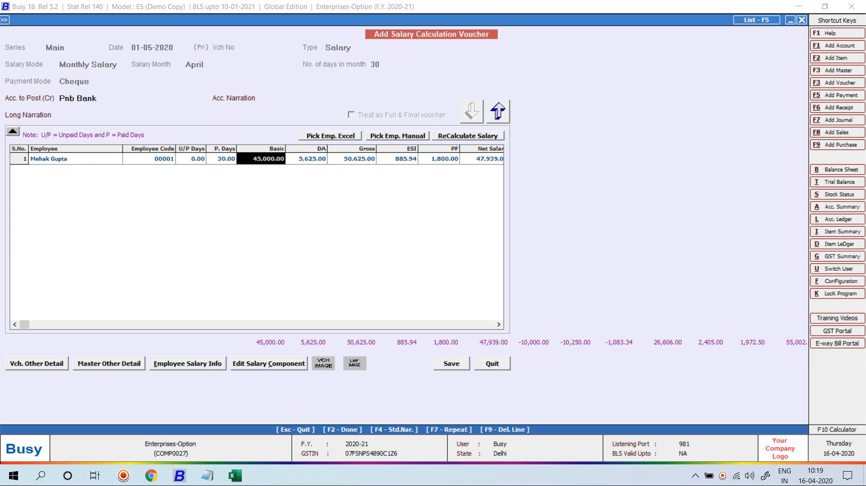
key("Return")
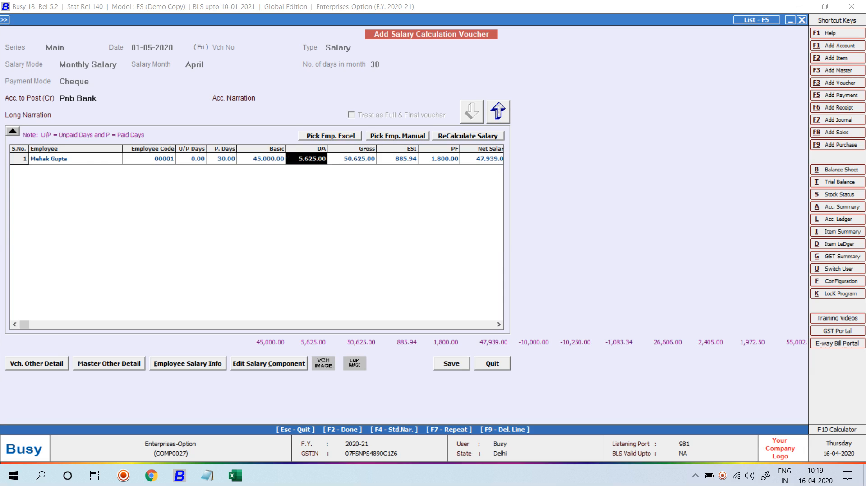
key("Return")
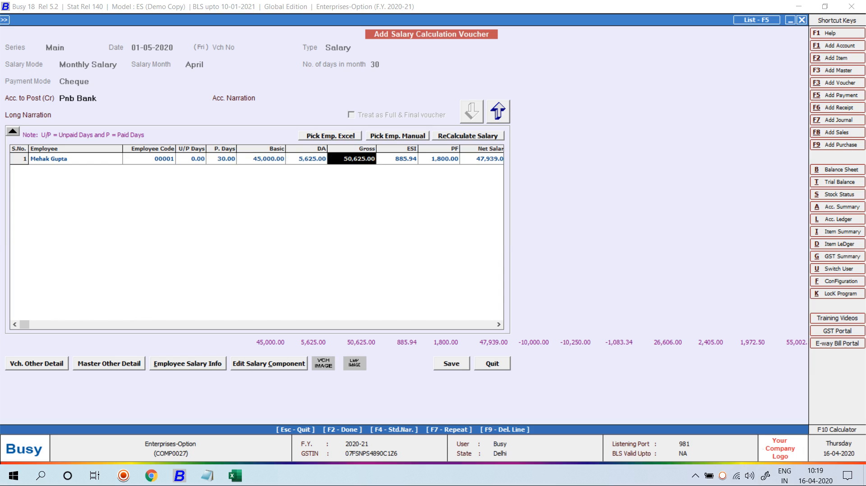
key("Return")
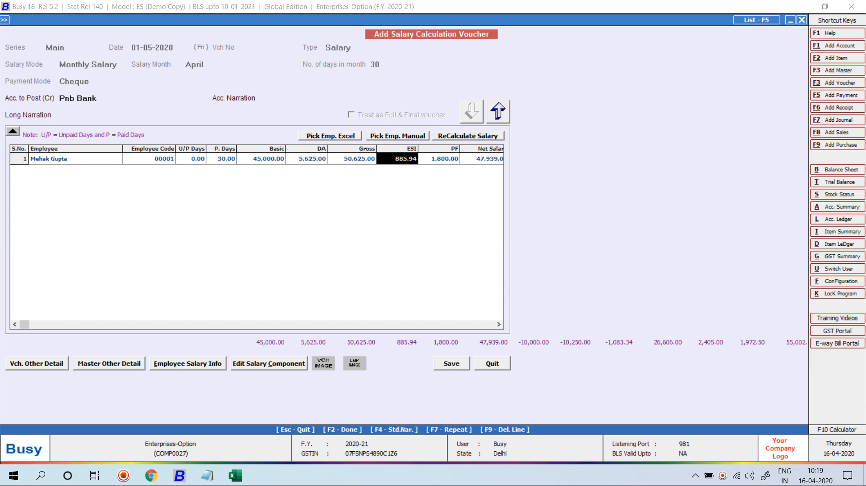
key("Return")
key("Return")
key("Return")
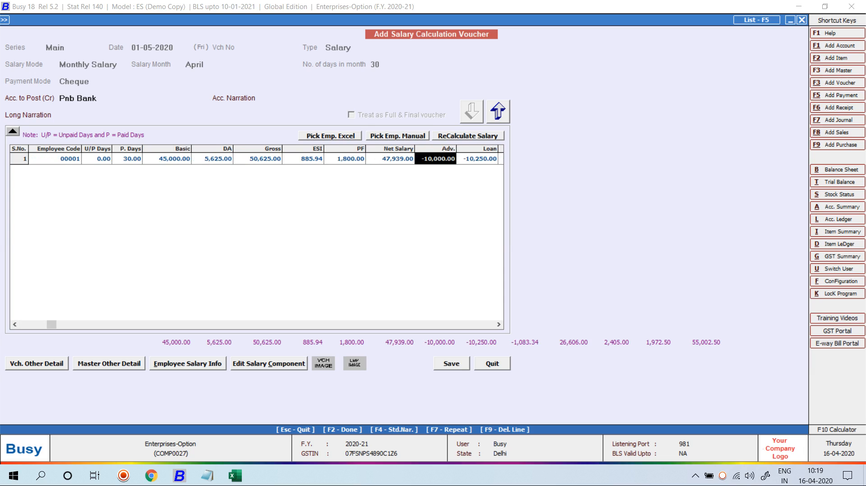
key("Return")
key("Return")
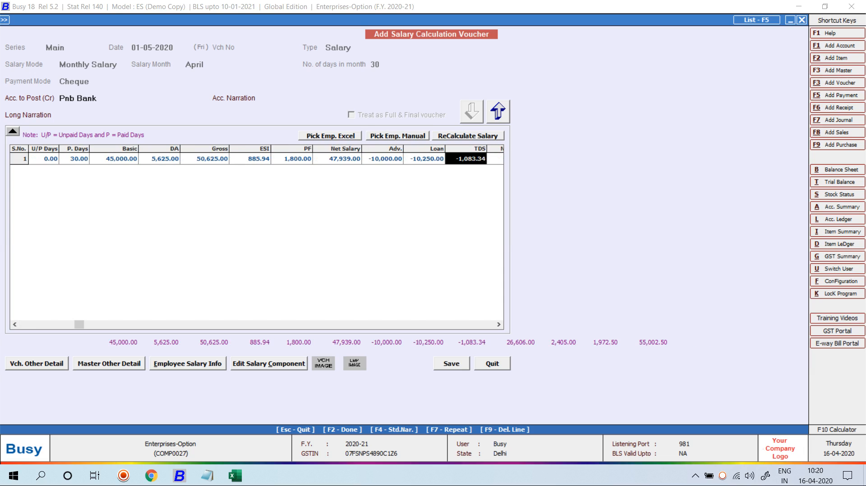
key("Return")
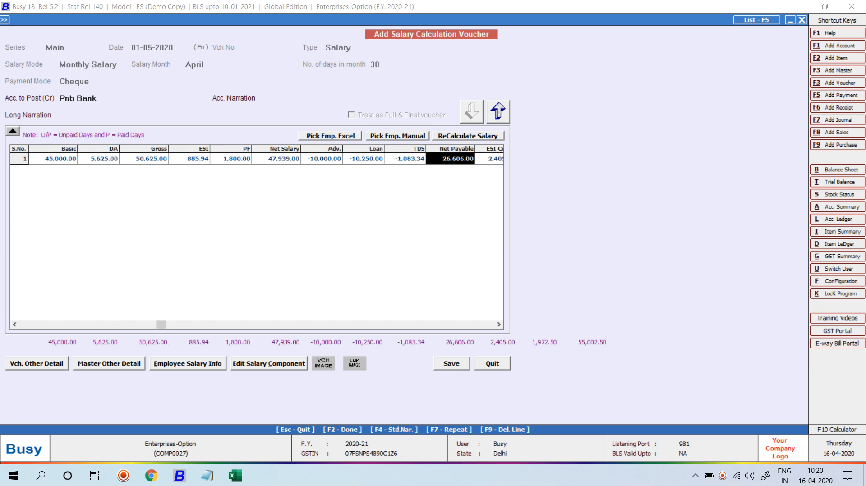
key("Return")
key("Return")
key("Return")
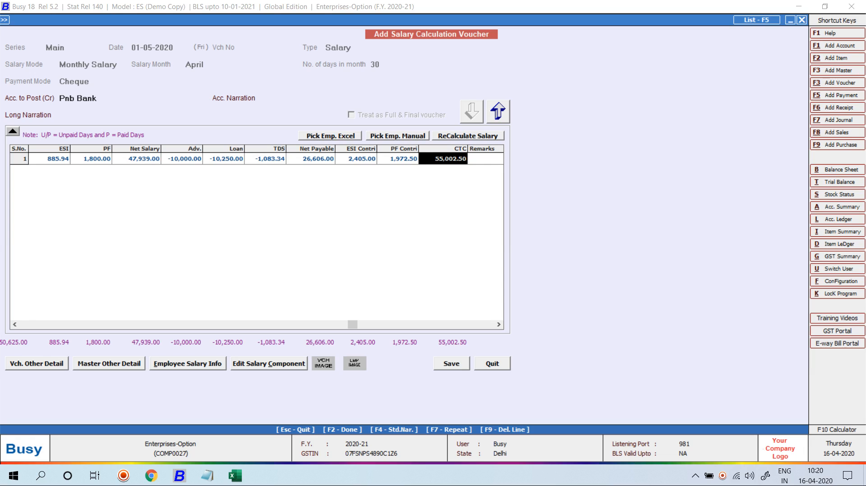
Step: Save the April salary voucher and agree to print the standard pay slip
key("F2")
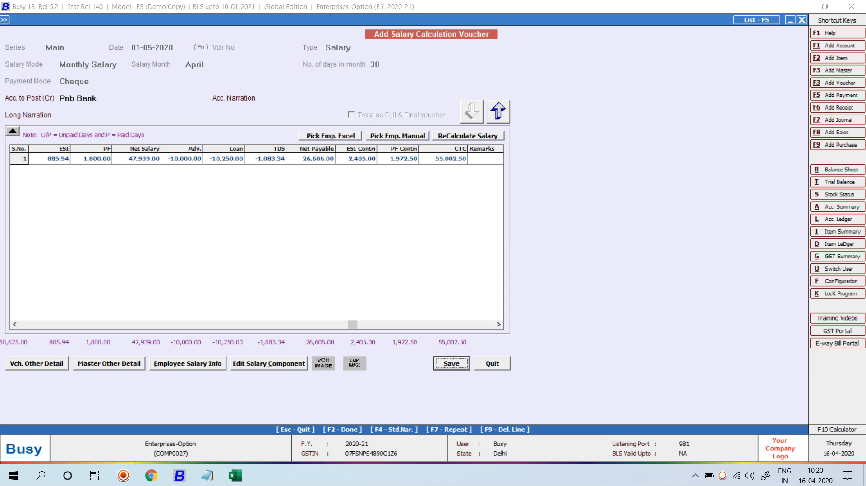
key("Return")
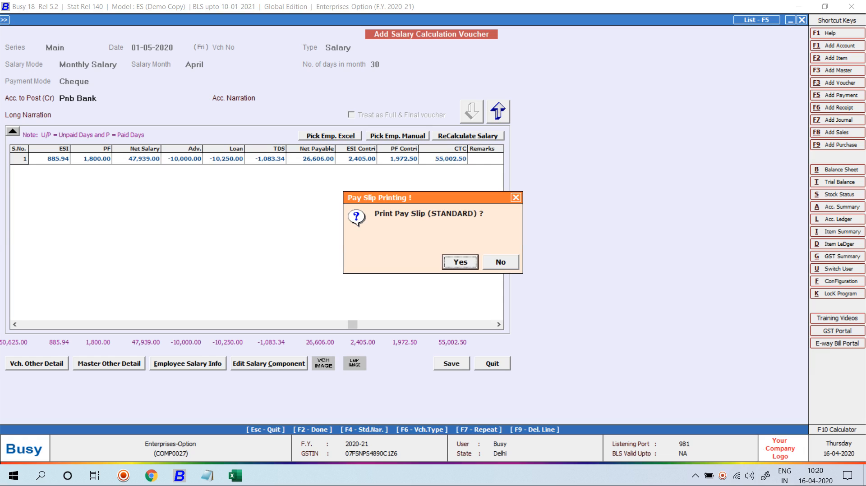
key("Return")
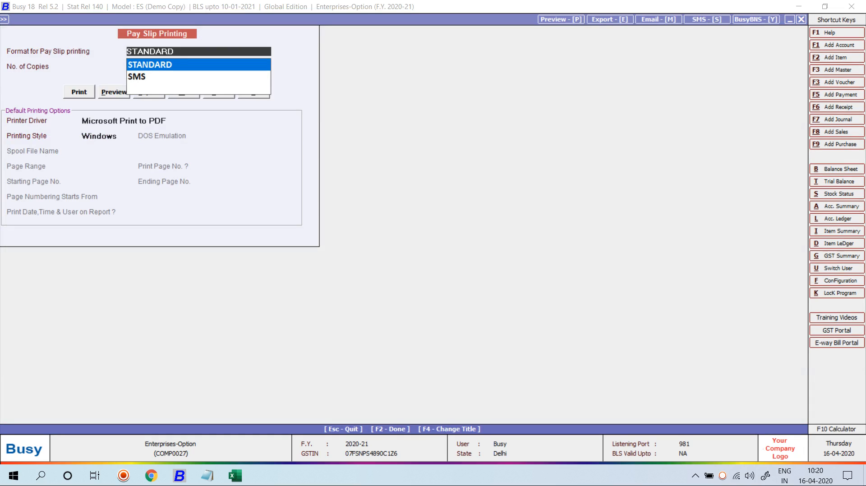
Step: Preview the April-2020 pay slip in STANDARD format, net Rs. 26,606.00, then close the preview
key("Return")
key("Return")
key("Tab")
key("Return")
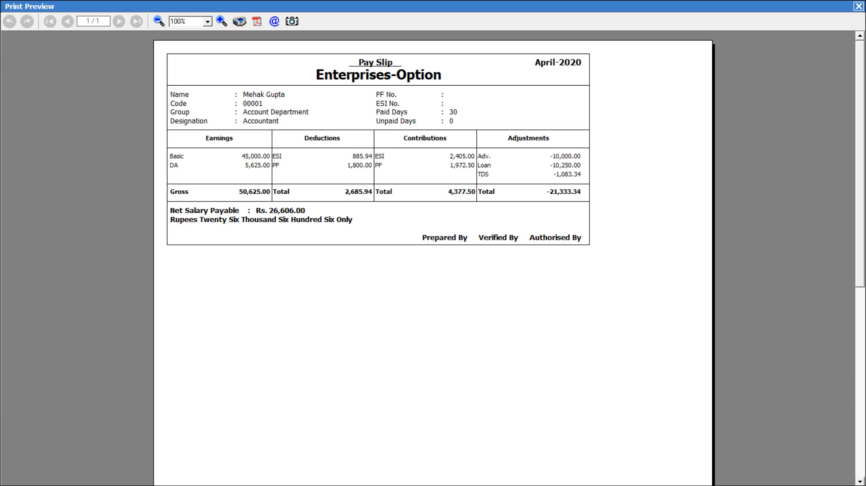
key("Escape")
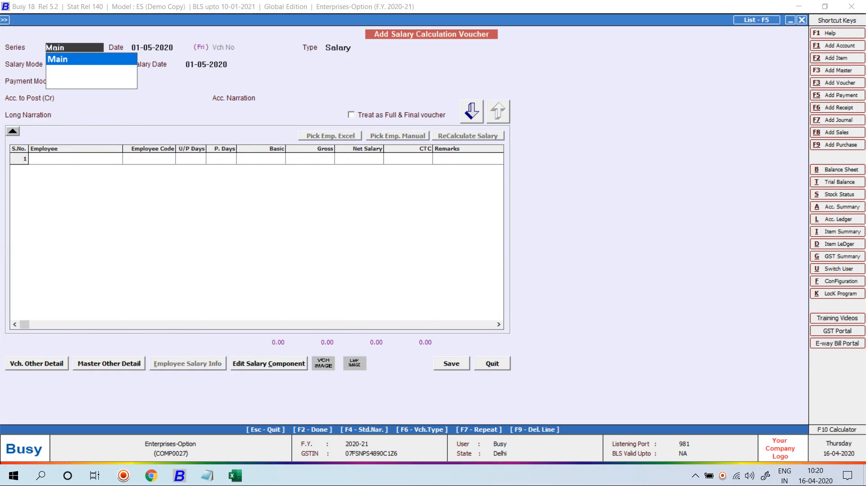
Step: Show the employee's account ledger for all voucher series and open the April salary payment entry
key("Escape")
key("Escape")
key("Escape")
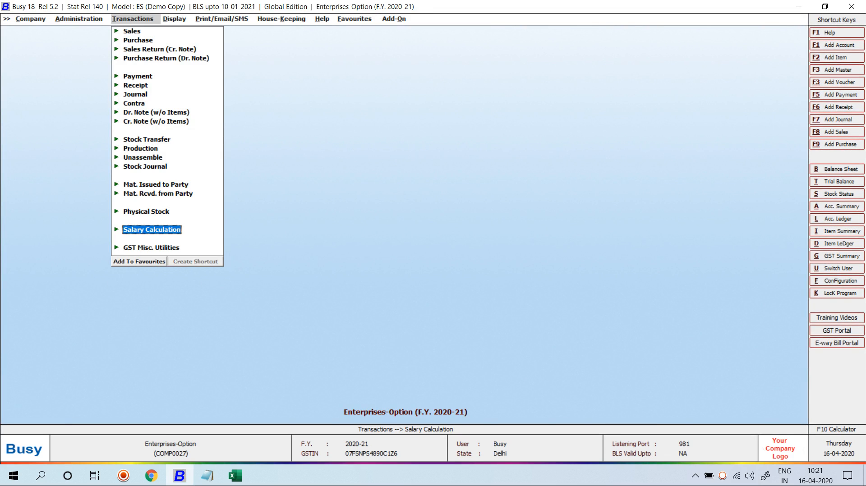
key("Right")
key("Down")
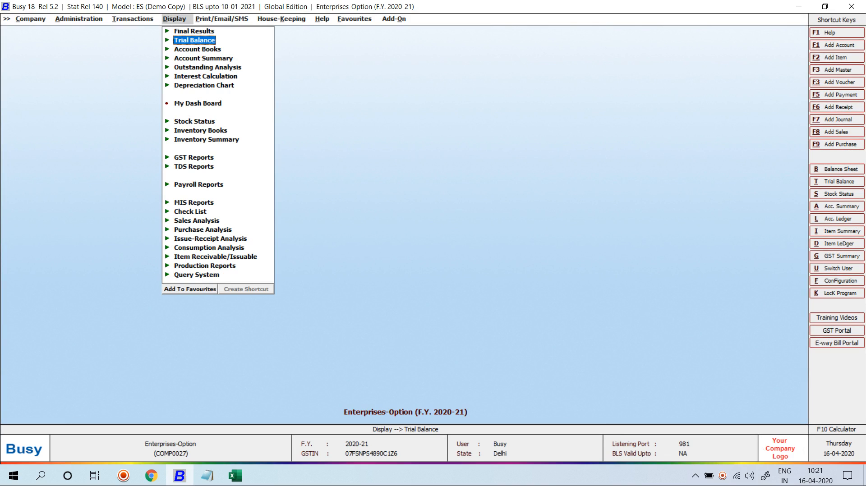
key("alt+l")
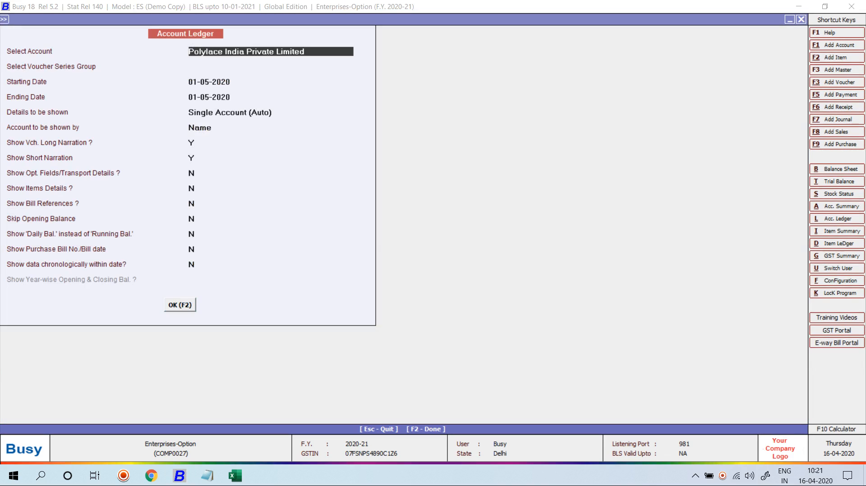
type("ME")
key("Return")
key("Return")
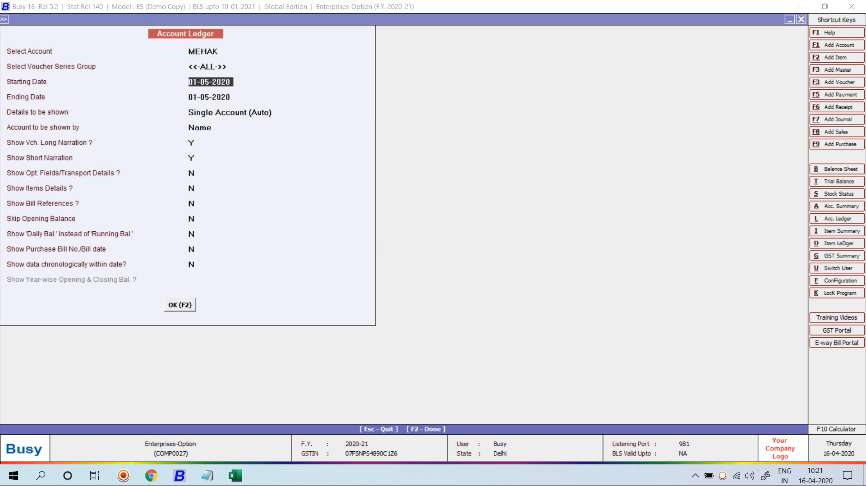
key("F2")
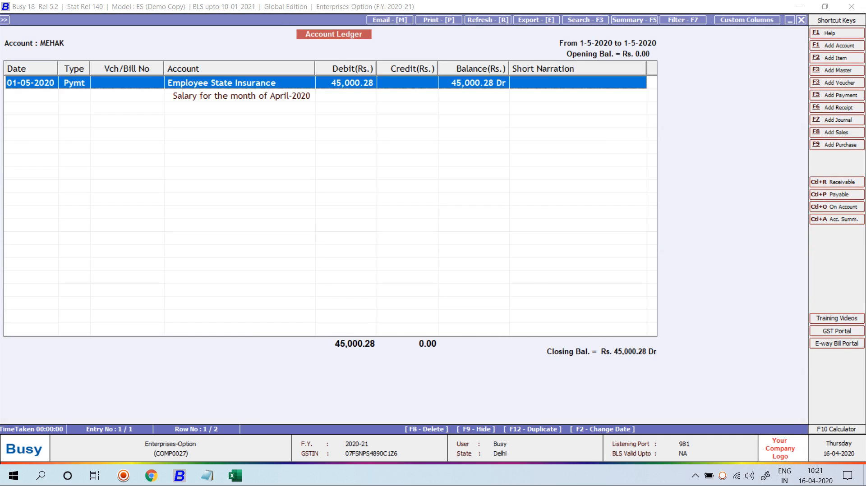
key("Return")
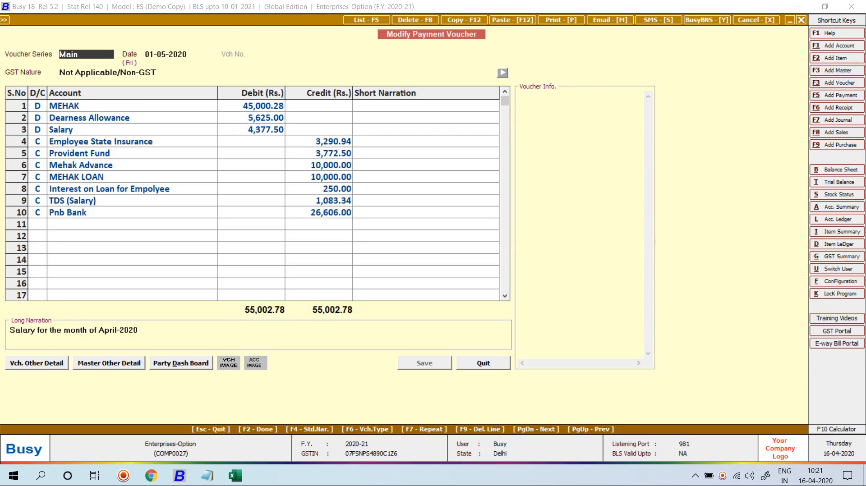
Step: Review each payment line down to Rs. 26,606.00 credited to Pnb Bank (total 55,002.78), then close
left_click(132, 106)
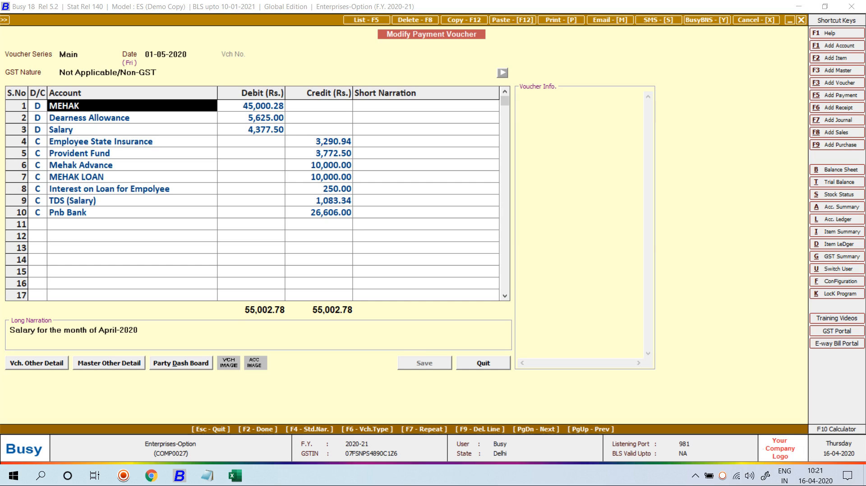
key("Down")
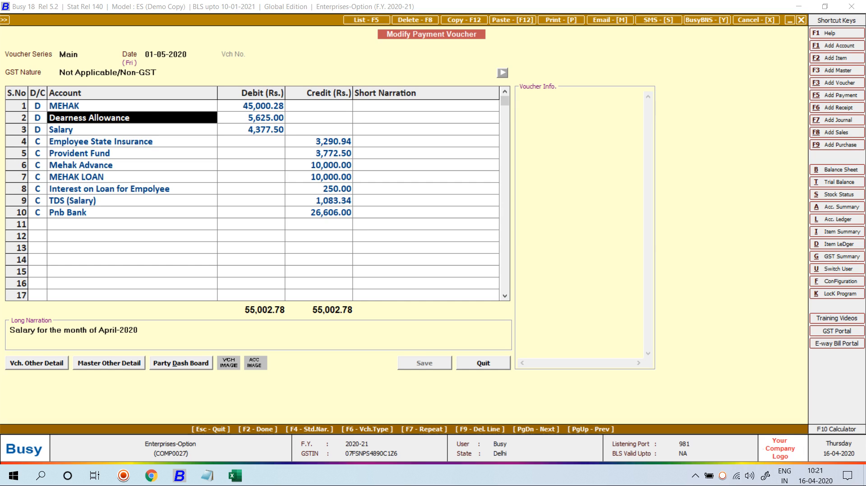
key("Return")
key("Return")
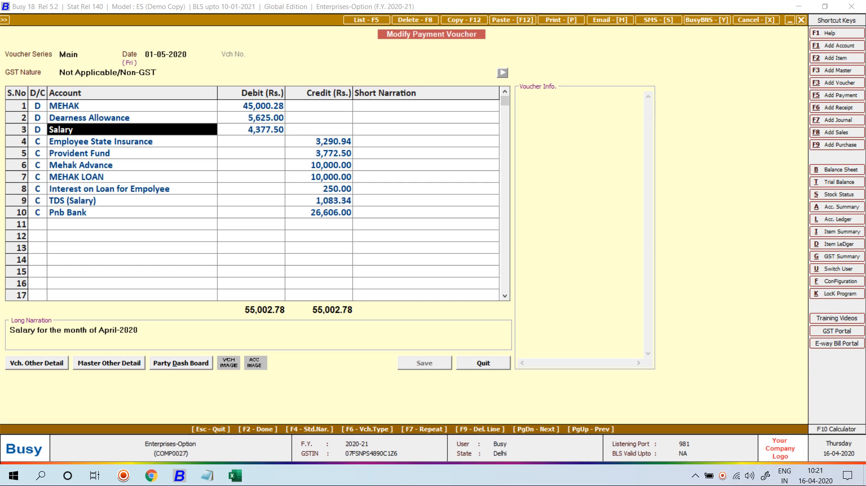
key("Return")
key("Return")
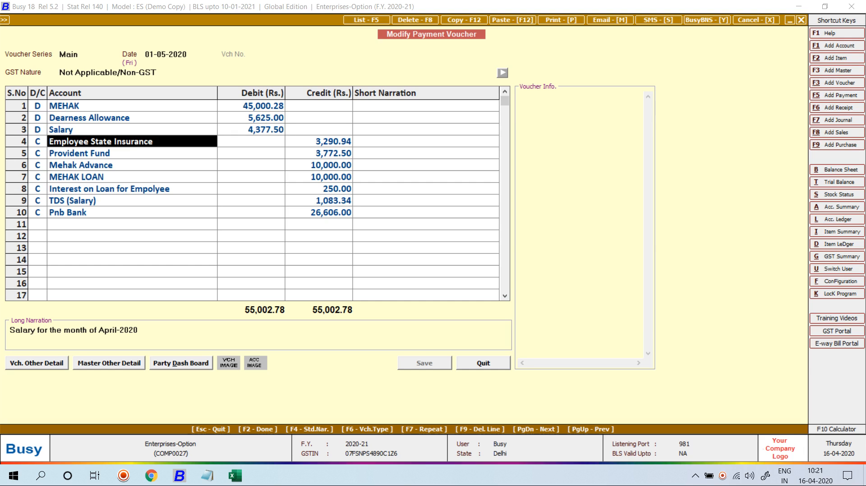
key("Return")
key("Return")
key("Return")
key("Return")
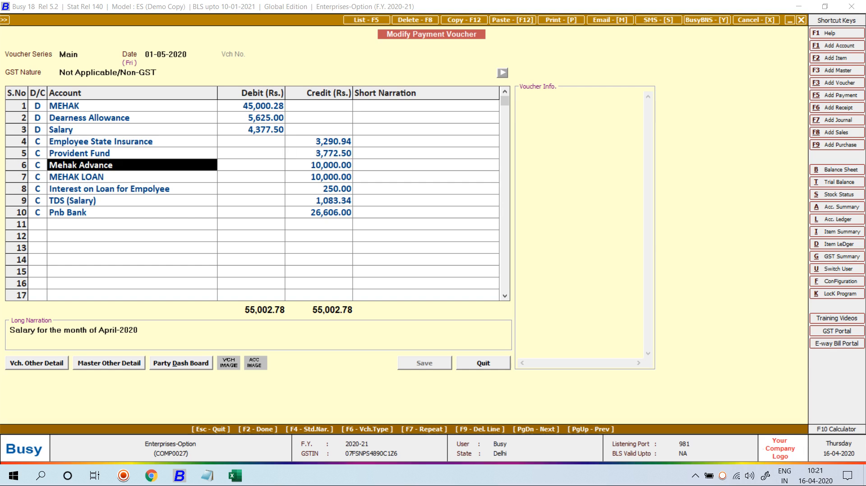
key("Return")
key("Return")
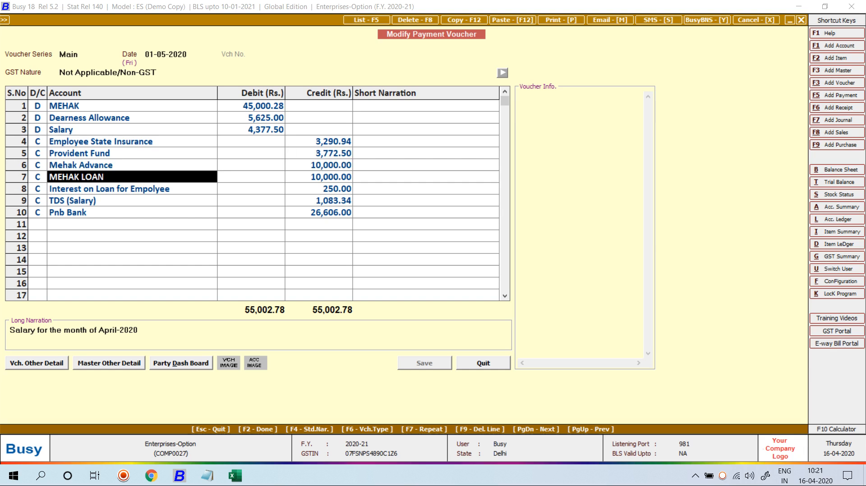
key("Return")
key("Return")
key("Return")
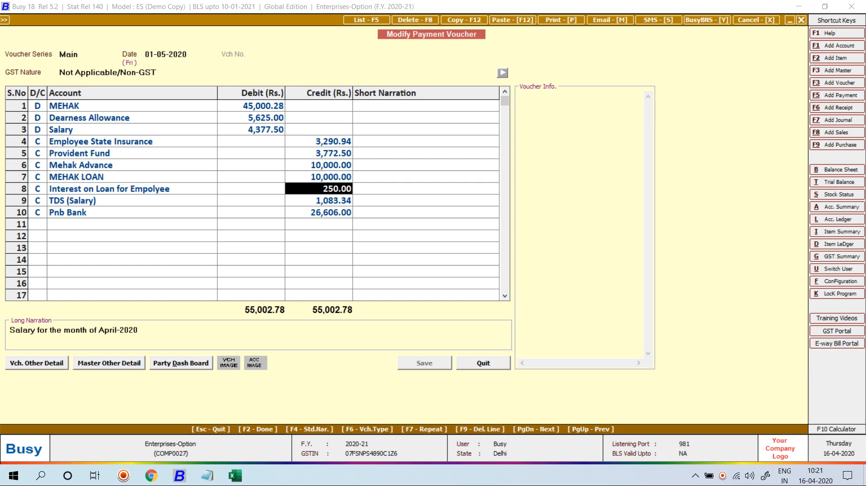
key("Return")
key("Return")
key("Return")
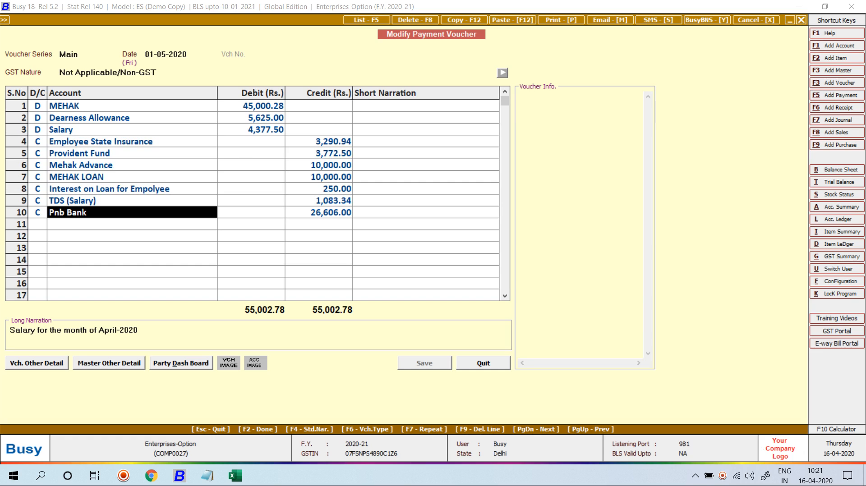
key("Return")
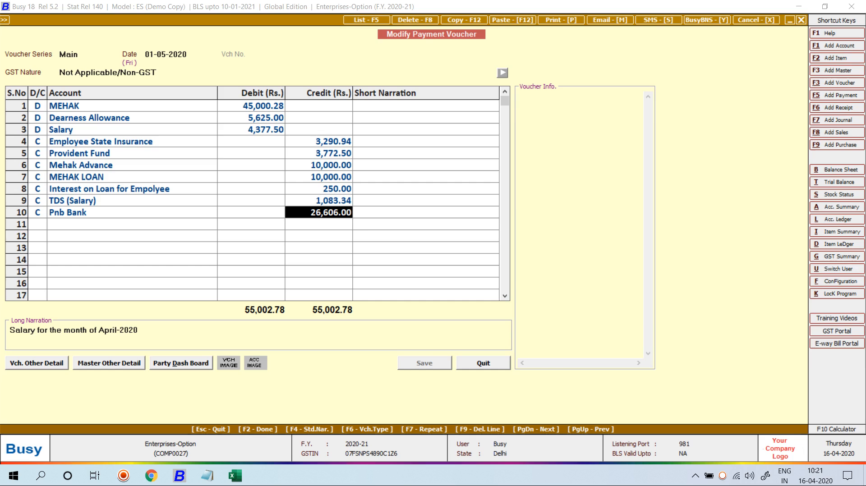
key("Escape")
key("Escape")
key("Escape")
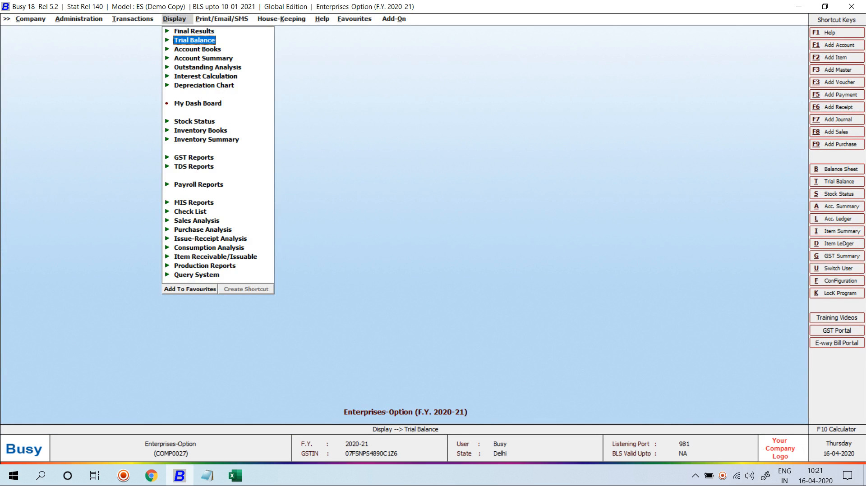
Step: Go to Payroll Reports > Payroll Registers (Standard) and open the Salary Register
key("Right")
key("Left")
key("Down")
key("Down")
key("Down")
key("Down")
key("Down")
key("Down")
key("Down")
key("Down")
key("Down")
key("Down")
key("Down")
key("Down")
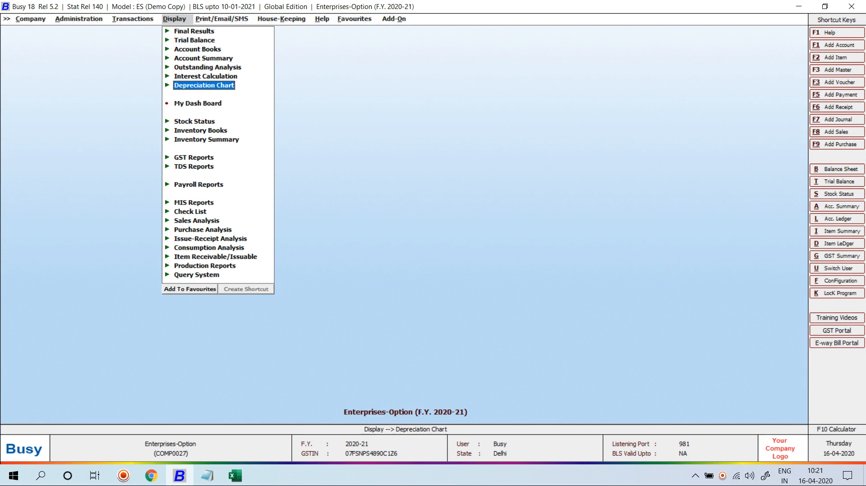
key("Up")
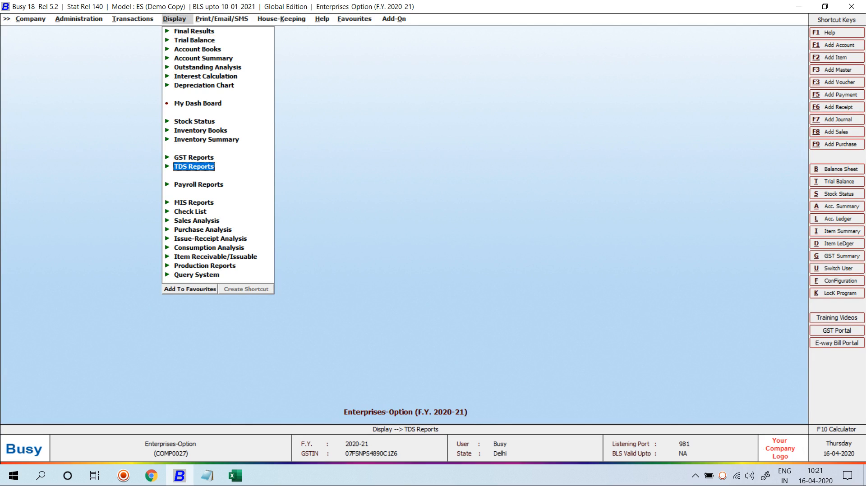
key("Return")
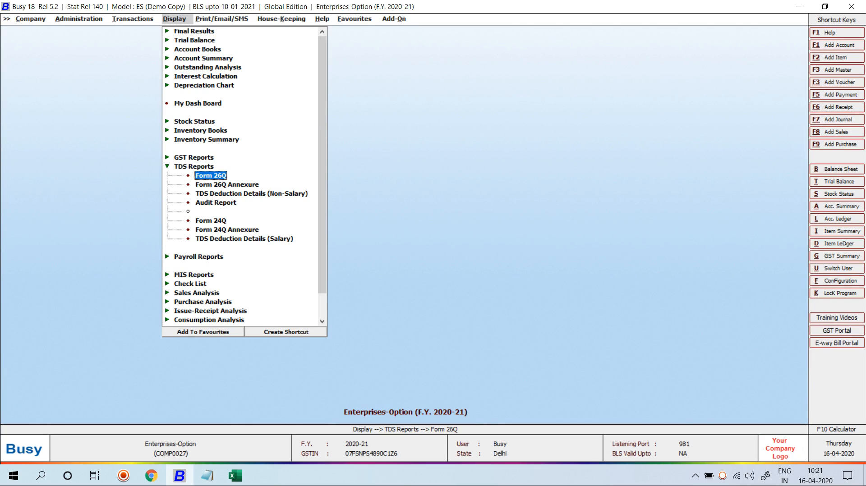
key("Up")
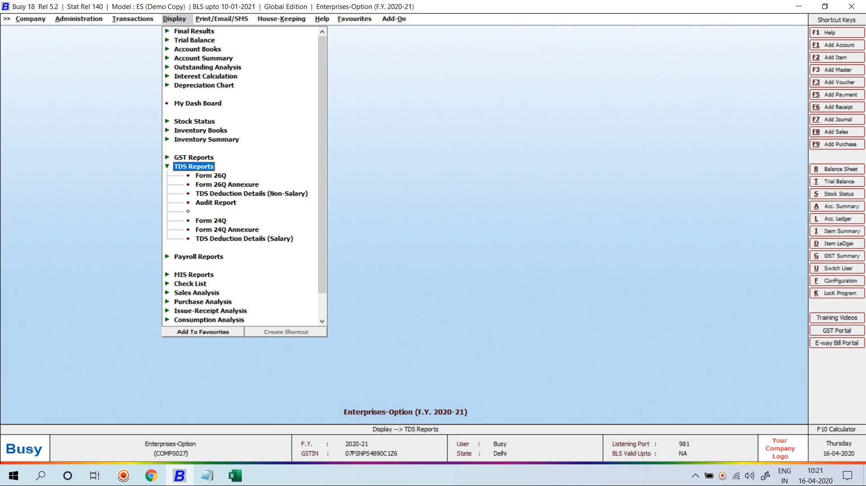
key("Return")
key("Down")
key("Return")
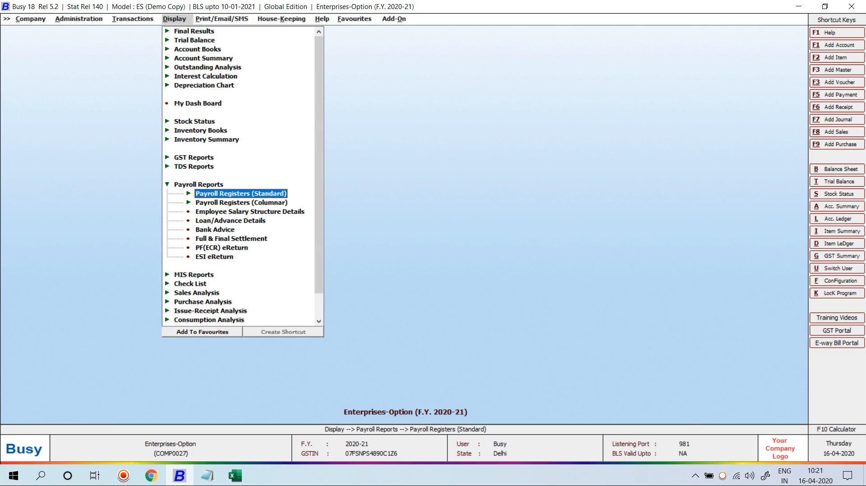
key("Return")
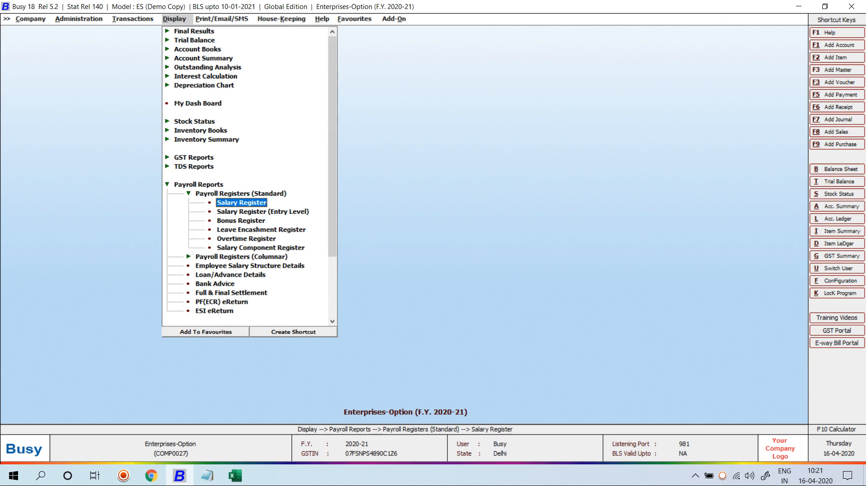
key("Return")
Step: Generate the April Monthly Salary Register with the default options
key("Right")
key("Return")
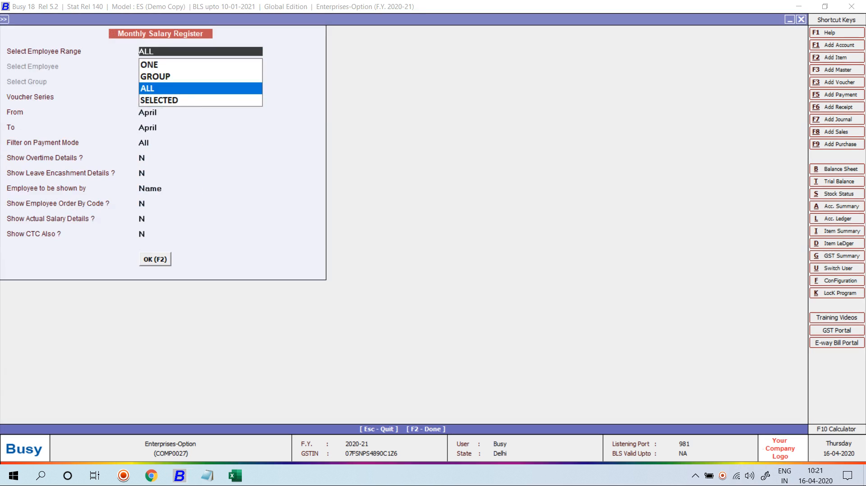
key("Return")
key("Return")
key("Escape")
key("F2")
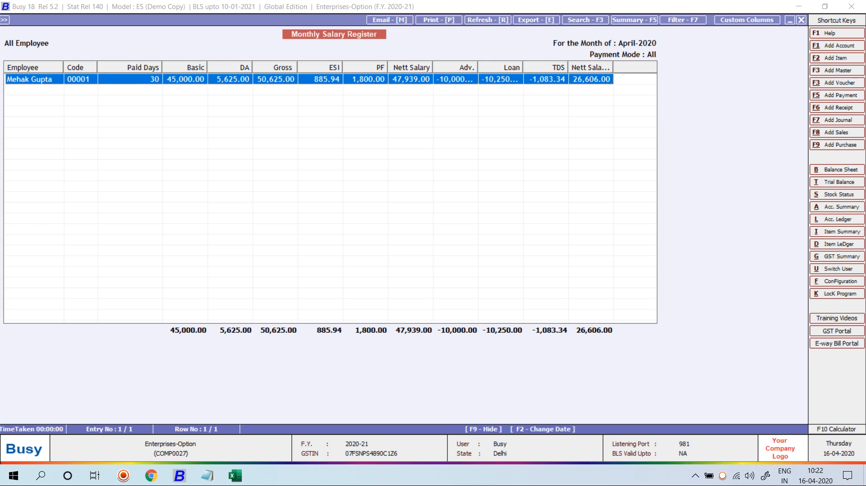
Step: Regenerate the register with all payment modes and CTC included, then close it
key("Escape")
key("Return")
key("Return")
key("Return")
key("Return")
key("Return")
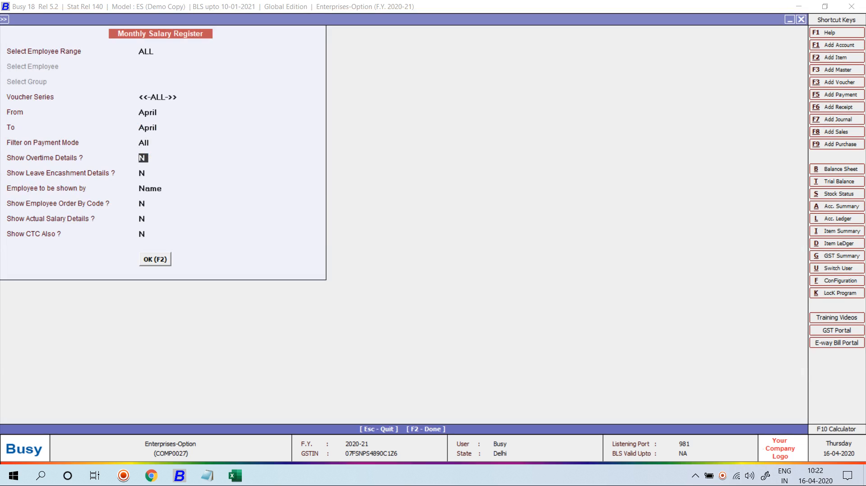
key("Return")
key("Return")
key("Return")
key("Return")
key("Return")
key("y")
key("Return")
key("Return")
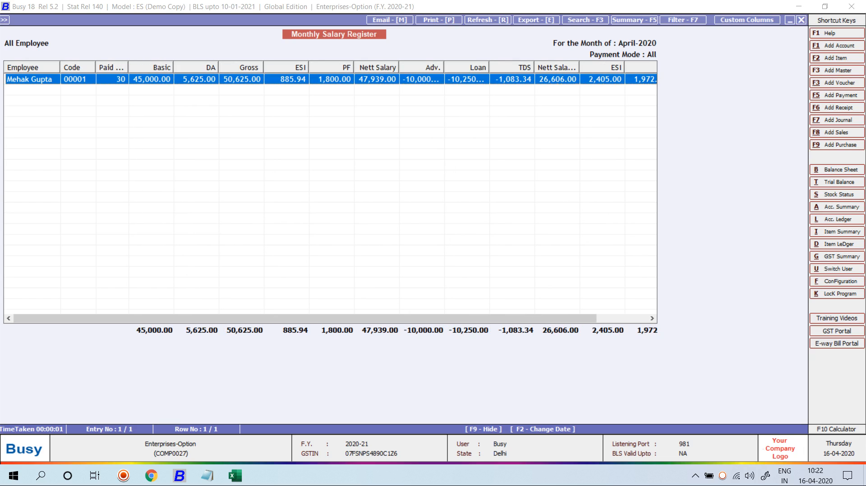
key("Escape")
key("Escape")
key("Escape")
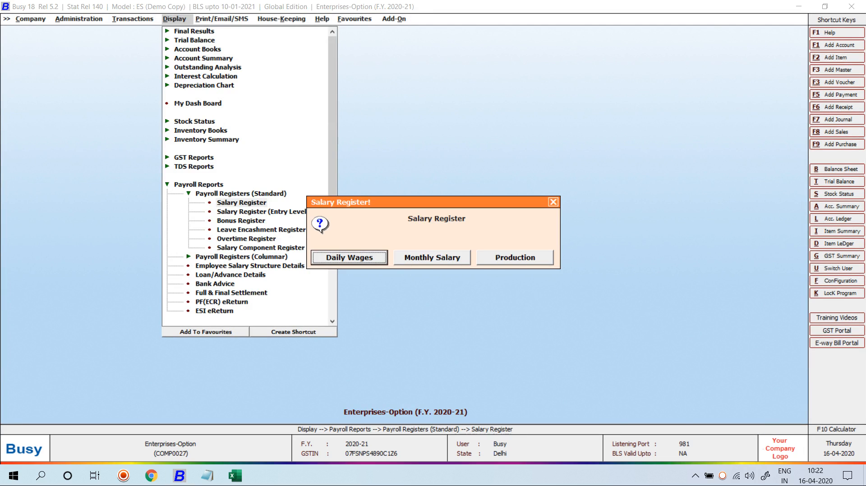
Step: Show the entry-level Monthly Salary Register: 30 paid days, gross 50,625.00, nett 47,939.00
left_click(263, 211)
key("Right")
key("Return")
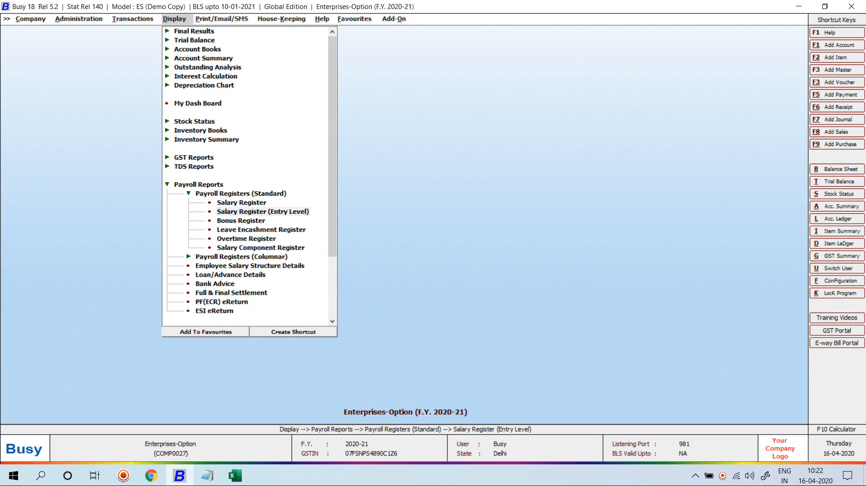
key("Return")
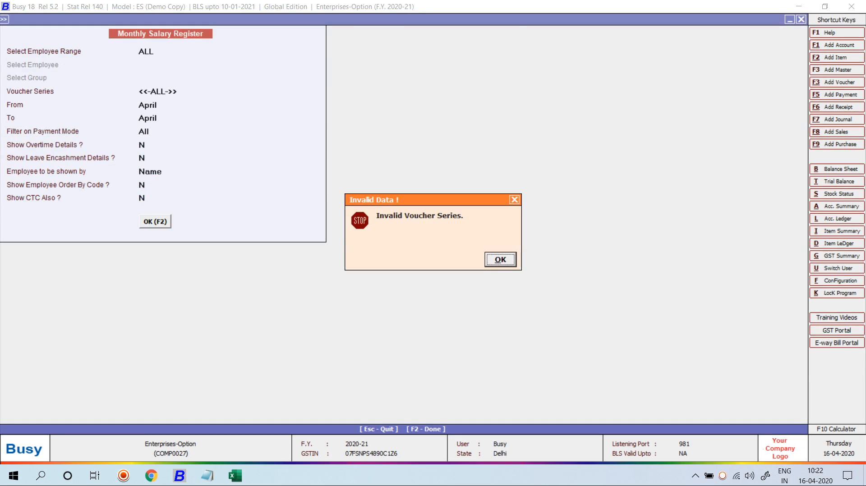
key("Return")
key("Return")
key("F2")
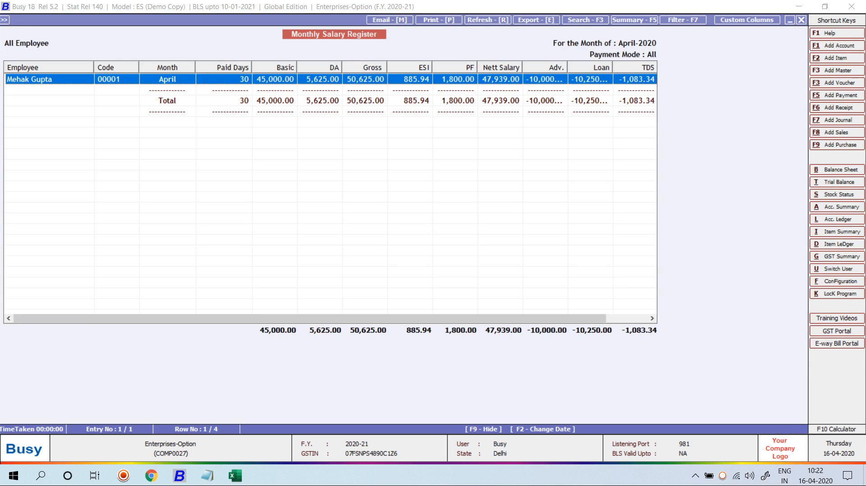
Step: Close the salary register and open the Salary Component Register
key("Escape")
key("Escape")
key("Escape")
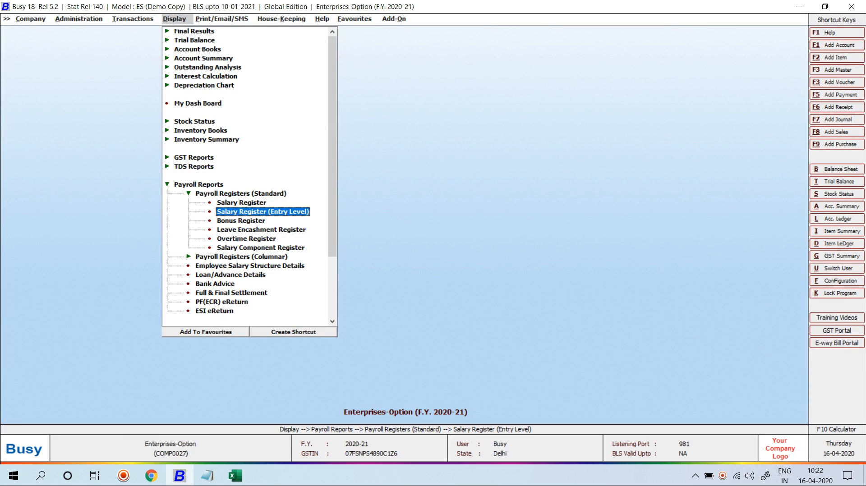
key("Down")
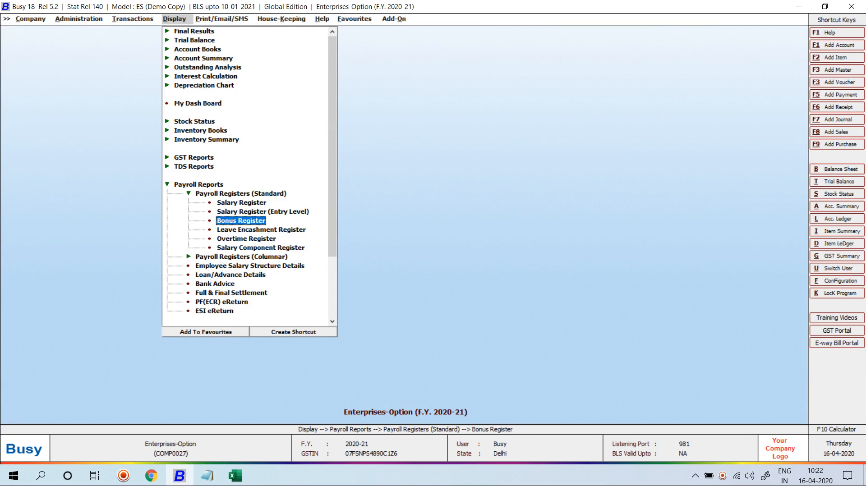
key("Down")
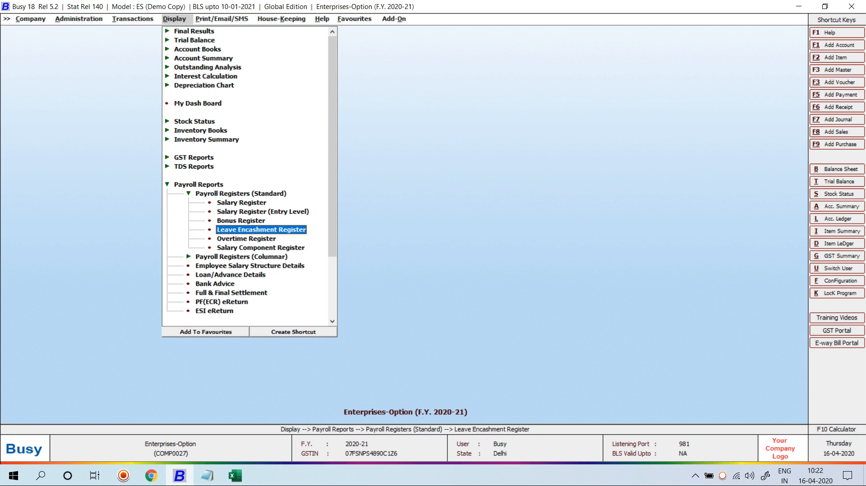
key("Down")
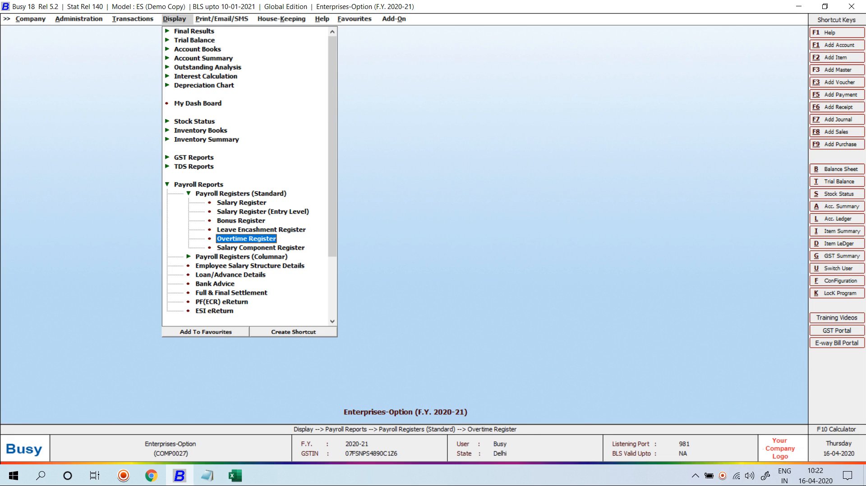
key("Down")
key("Return")
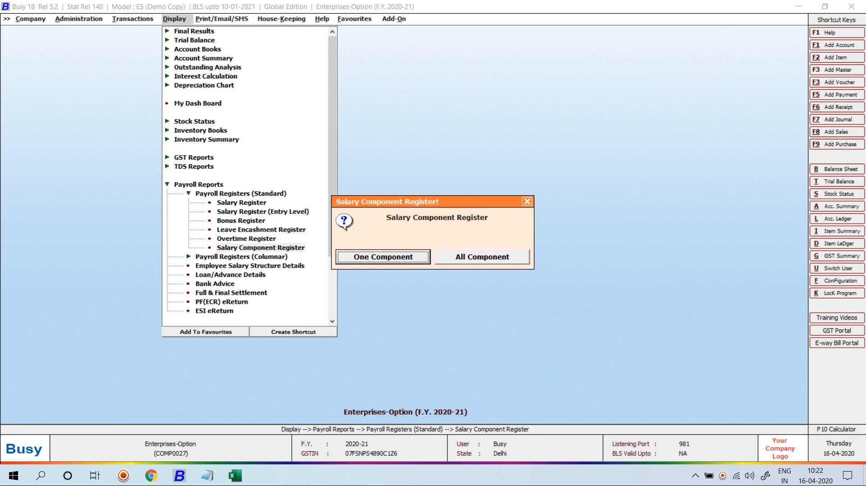
Step: Generate the All Component, Monthly Salary register for 30-04-2020, review it, then close
key("Return")
key("Return")
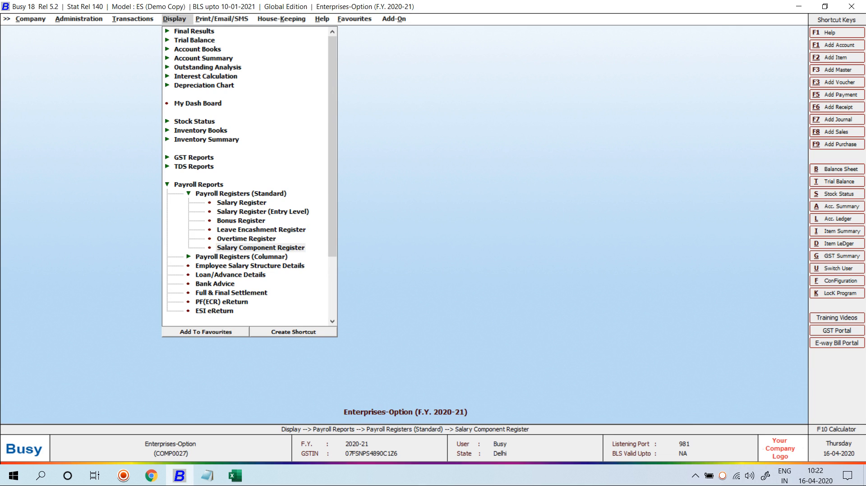
key("Escape")
key("Return")
key("Right")
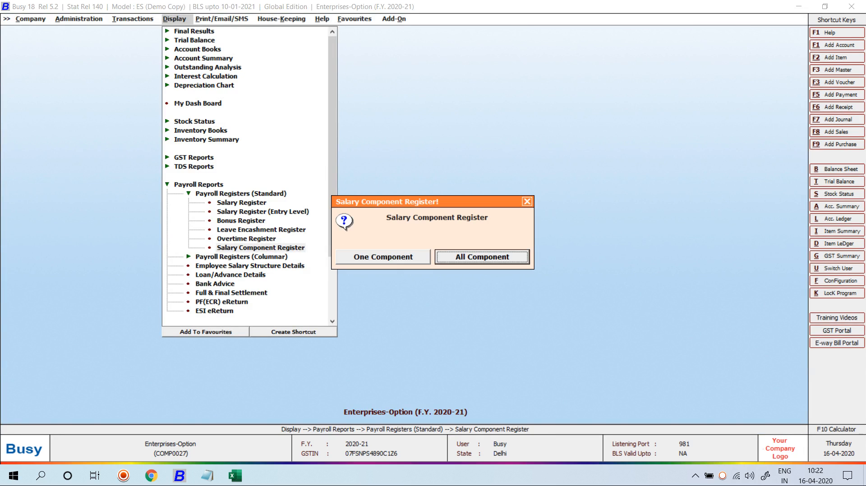
key("Return")
key("Right")
key("Return")
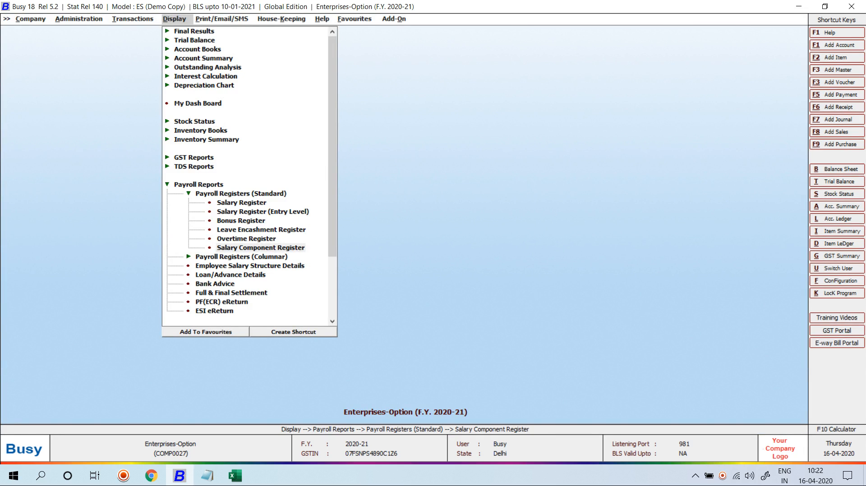
key("F2")
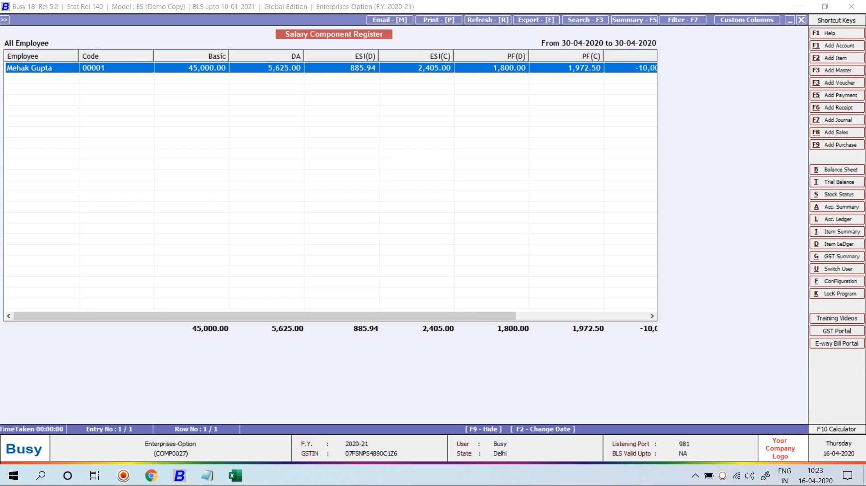
left_click_drag(264, 316, 398, 316)
key("Escape")
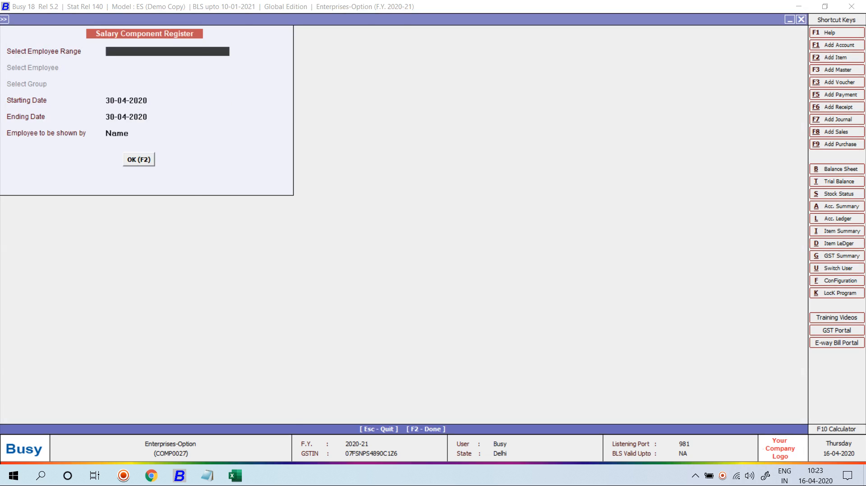
key("Escape")
key("Escape")
key("Escape")
Step: Expand Payroll Registers (Columnar) and review Employee Salary Structure Details for each employee
key("Down")
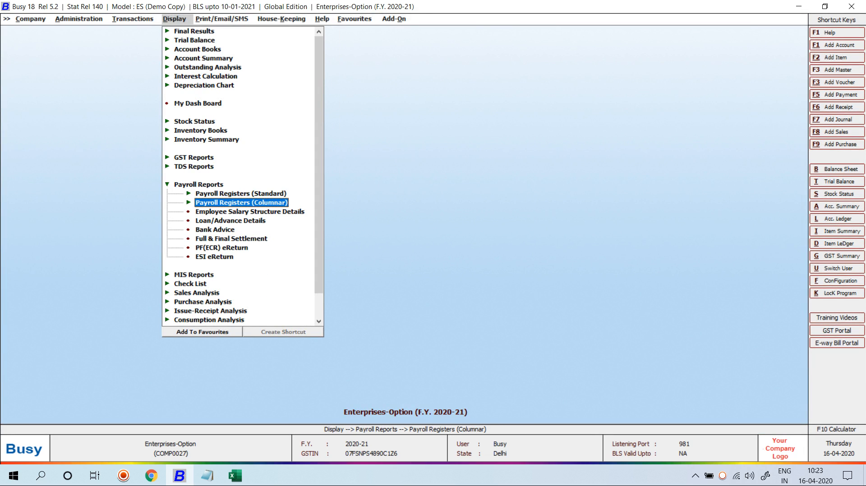
key("Return")
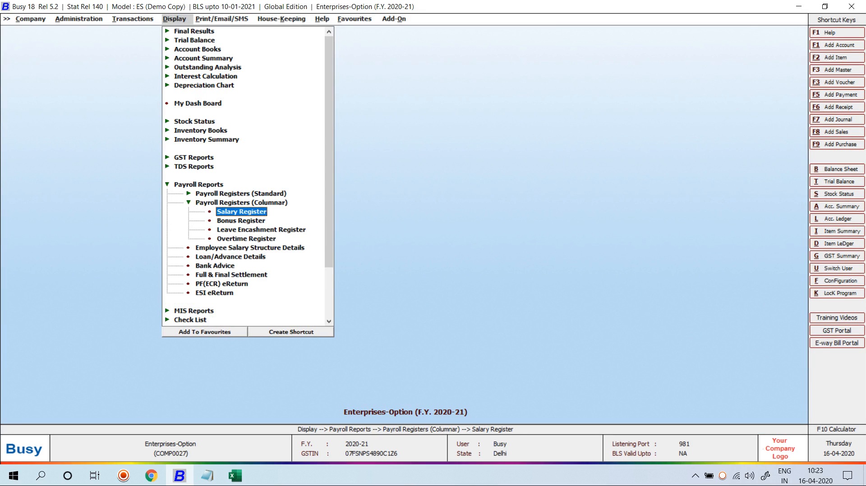
key("Down")
key("Down")
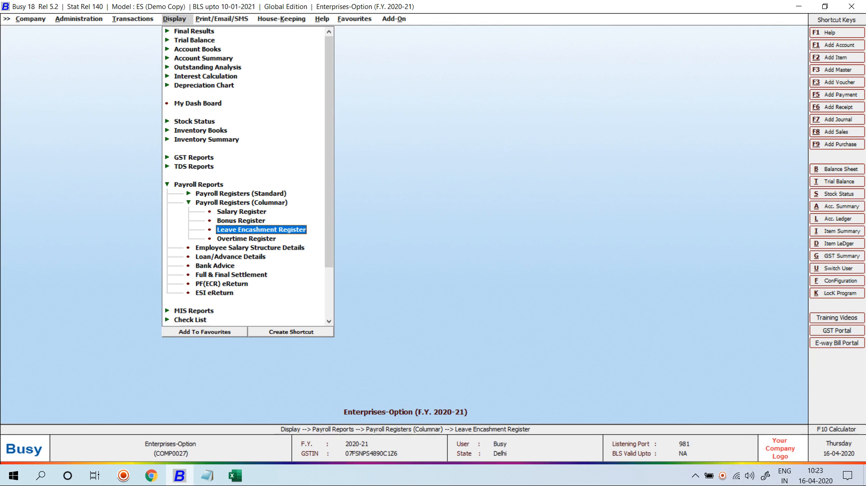
key("Down")
key("Down")
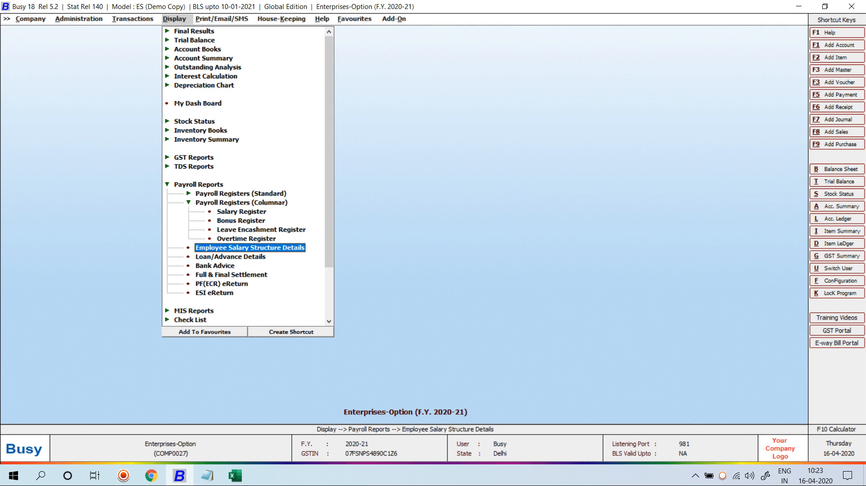
key("Return")
key("Return")
key("Return")
key("Return")
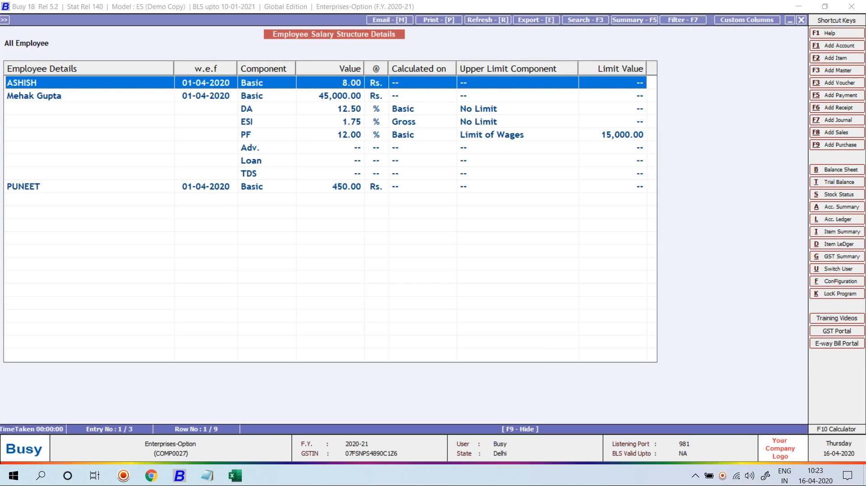
key("Down")
key("Down")
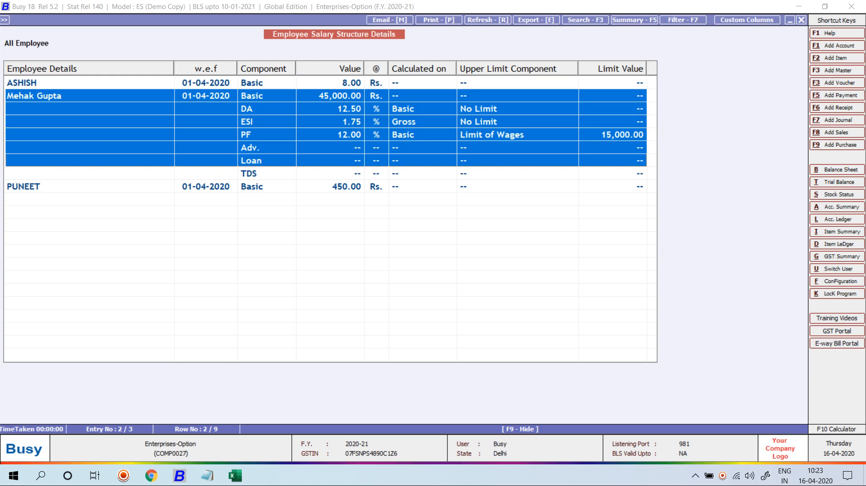
key("Home")
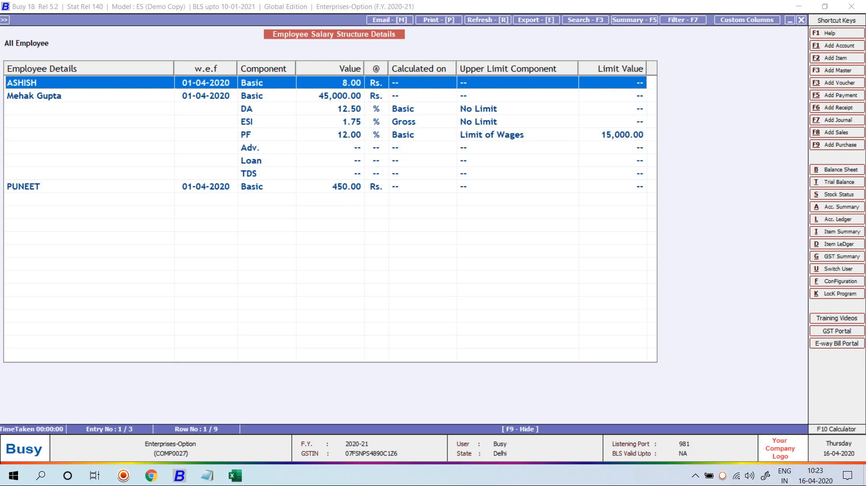
key("Escape")
key("Escape")
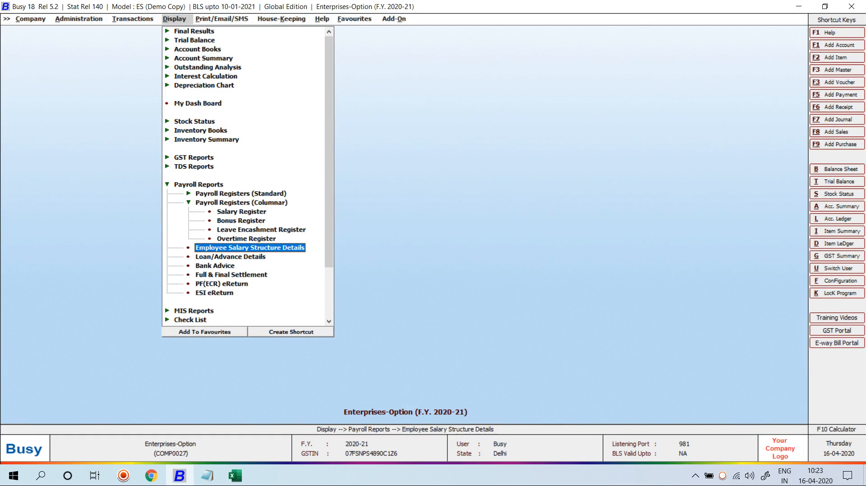
key("Down")
Step: View the entry-wise Advance Register, including the 30-04-2020 advance row, then close it
key("Return")
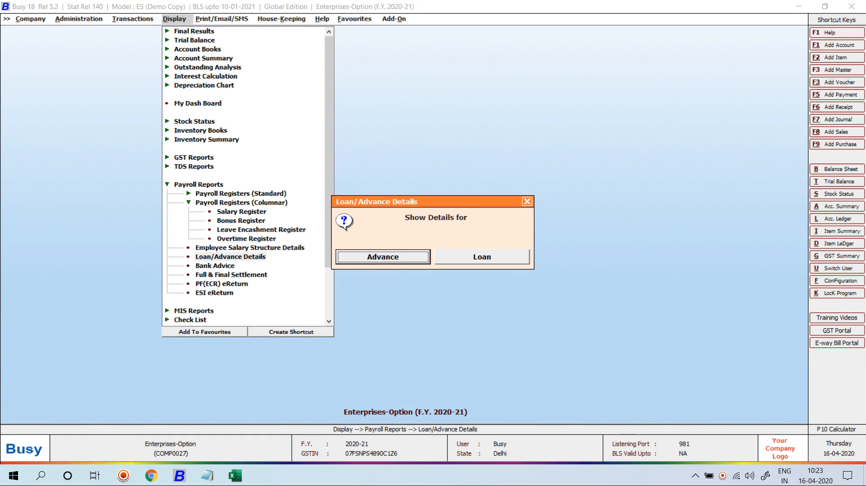
key("Return")
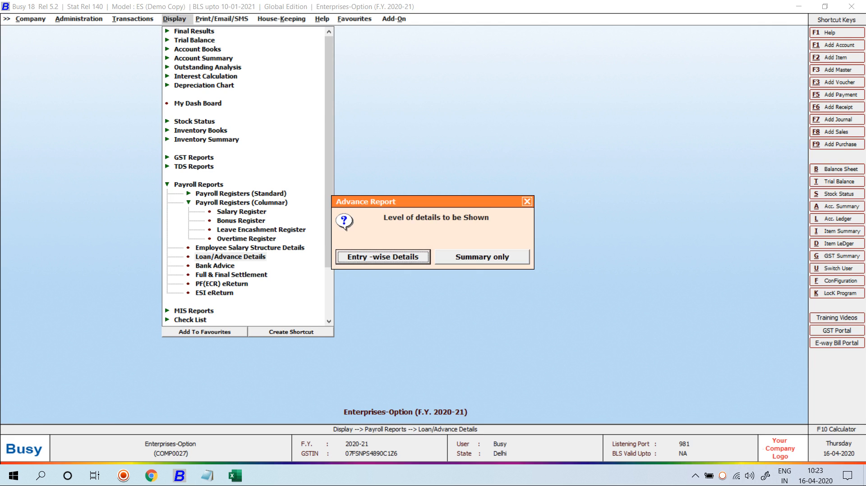
key("Return")
key("Return")
key("F2")
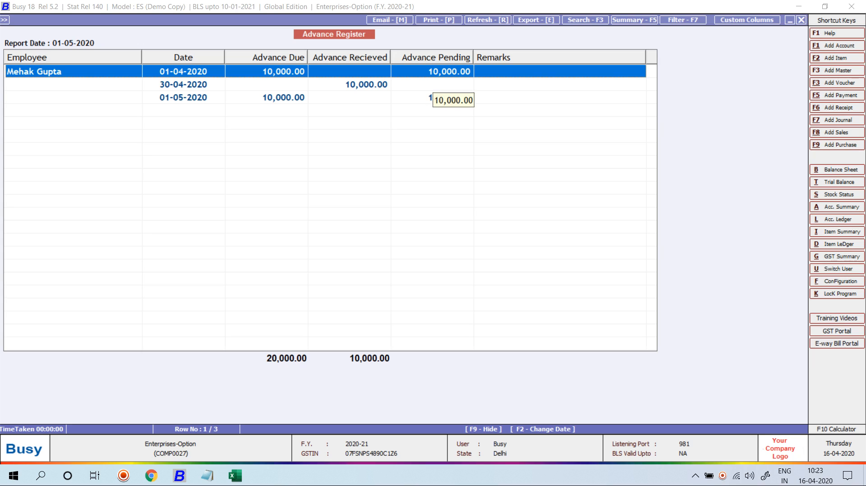
key("Down")
key("Escape")
key("Escape")
key("Escape")
key("Escape")
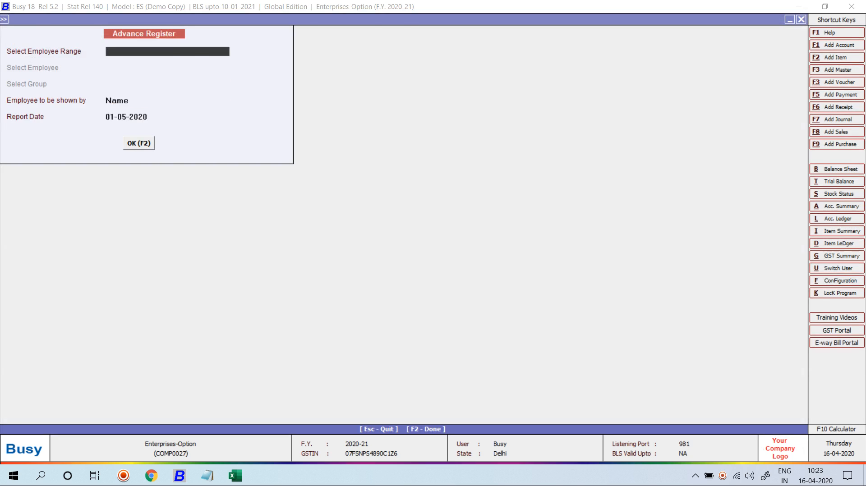
Step: Open Bank Advice and try its type options, settling on monthly salary employees
key("Down")
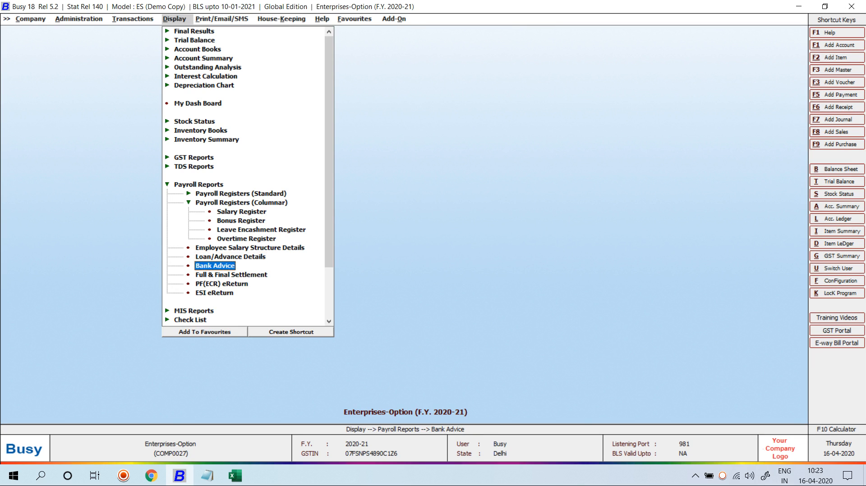
key("Return")
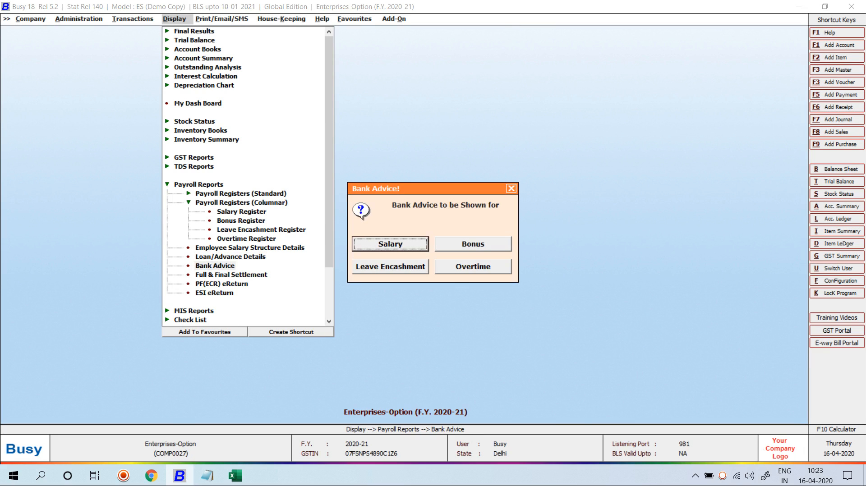
key("Return")
key("Escape")
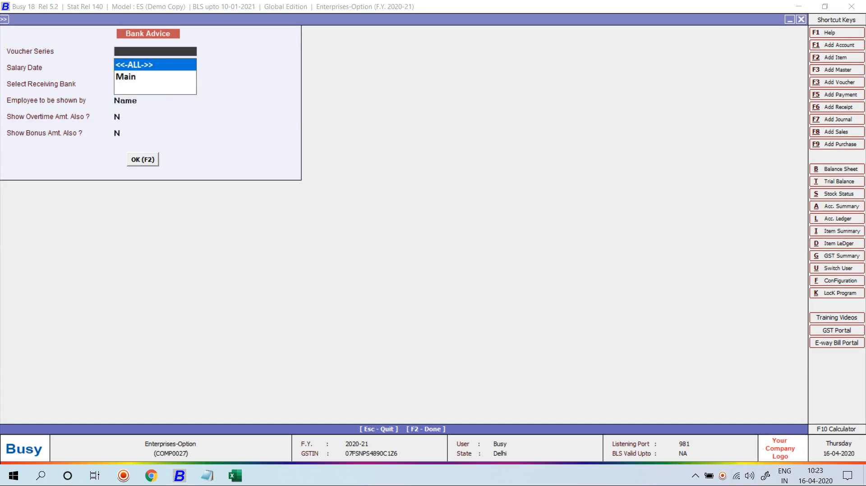
key("Escape")
key("Return")
key("Right")
key("Return")
key("Right")
key("Escape")
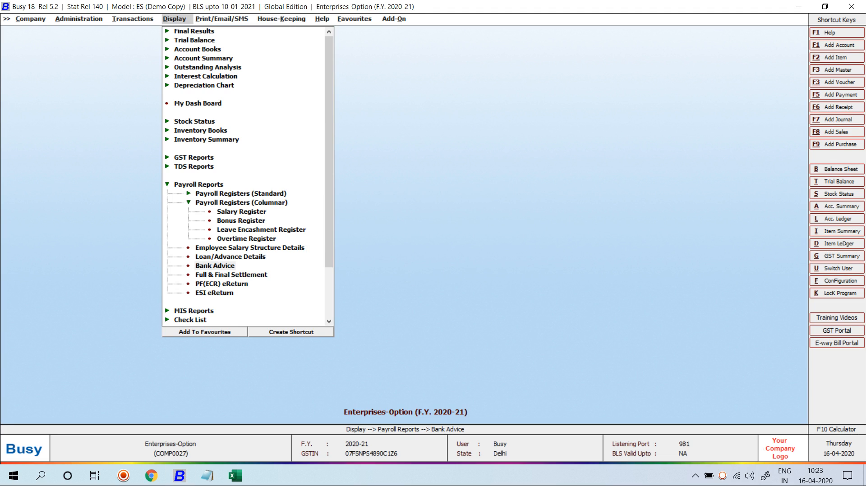
Step: Show the April-2020 Bank Advice for Pnb Bank, empty of employees, and close it
key("Return")
key("Return")
key("Return")
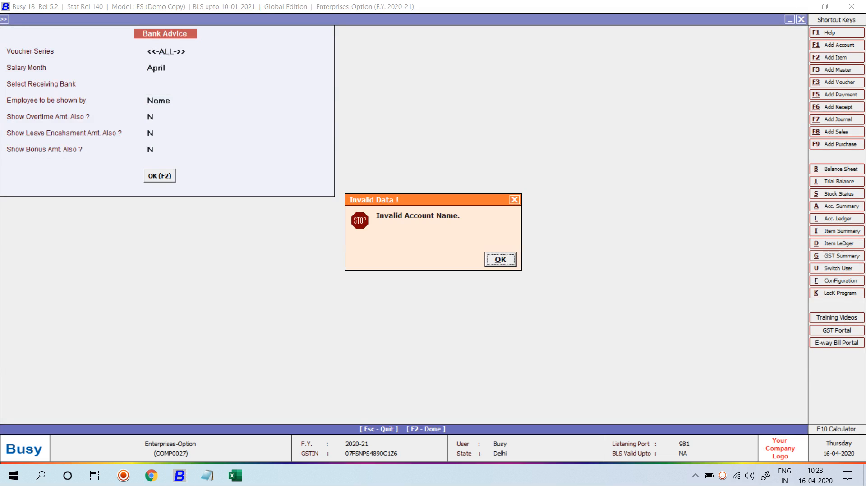
key("Return")
key("space")
key("Return")
key("F2")
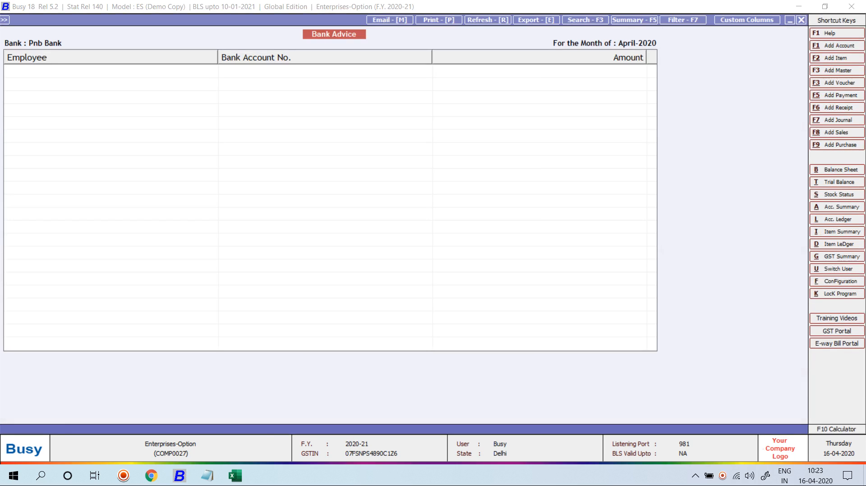
key("Escape")
key("Escape")
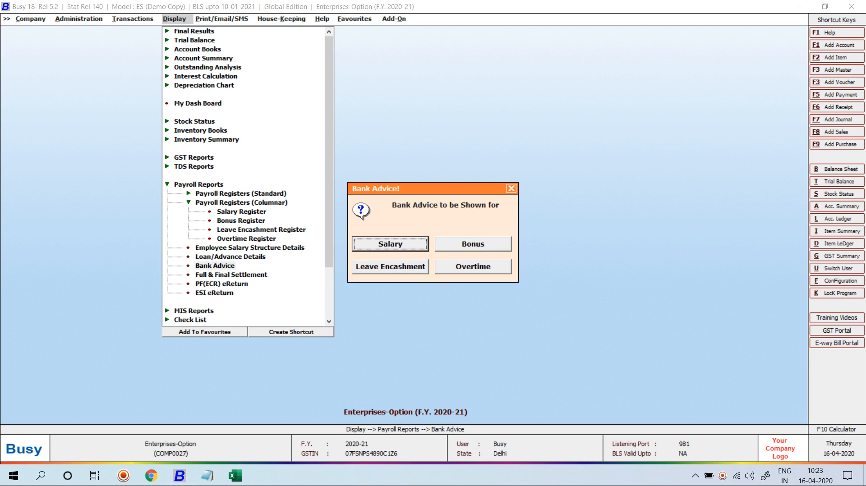
key("Escape")
key("Escape")
key("Return")
key("Down")
key("Down")
key("Down")
key("Down")
key("Down")
key("Down")
key("Down")
key("Down")
key("Down")
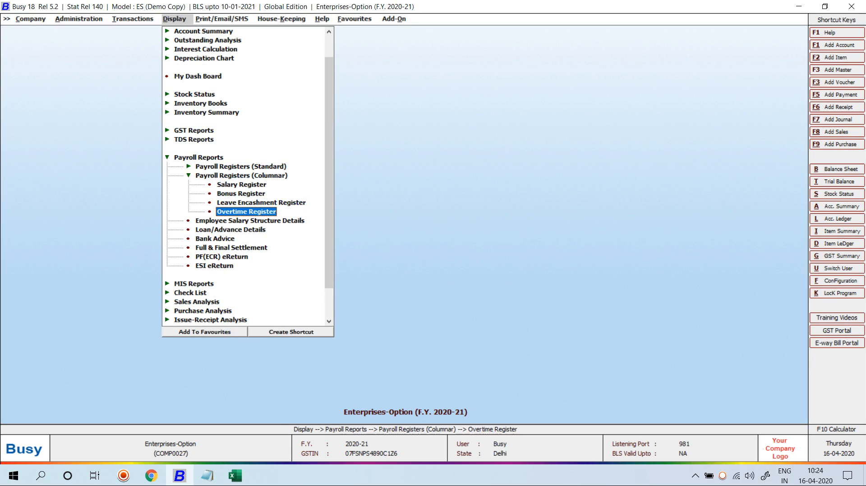
Step: Open the Full & Final Settlement form and close it without changes
key("Down")
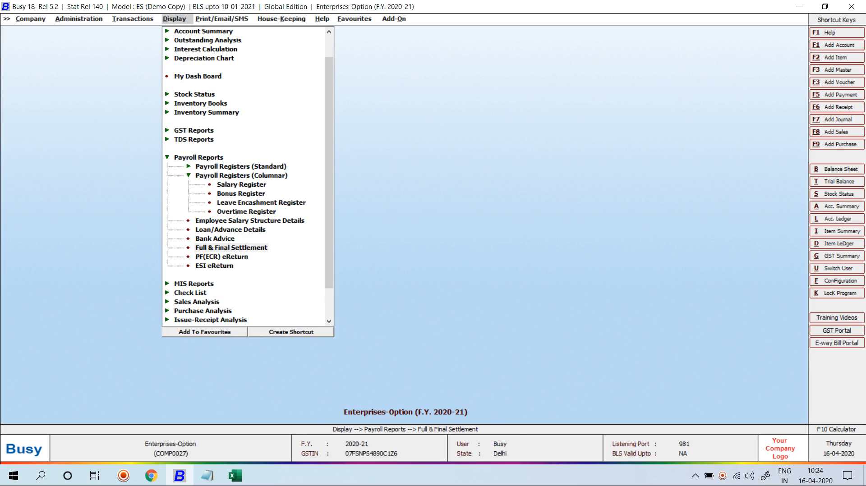
key("Return")
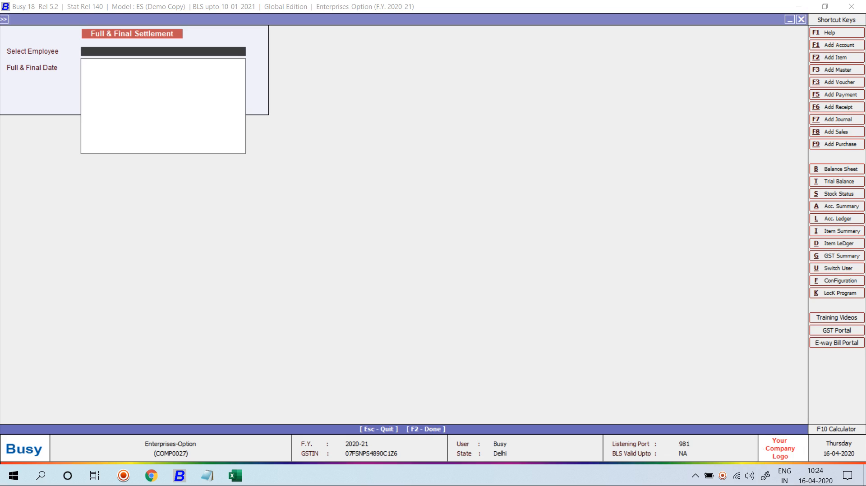
key("Escape")
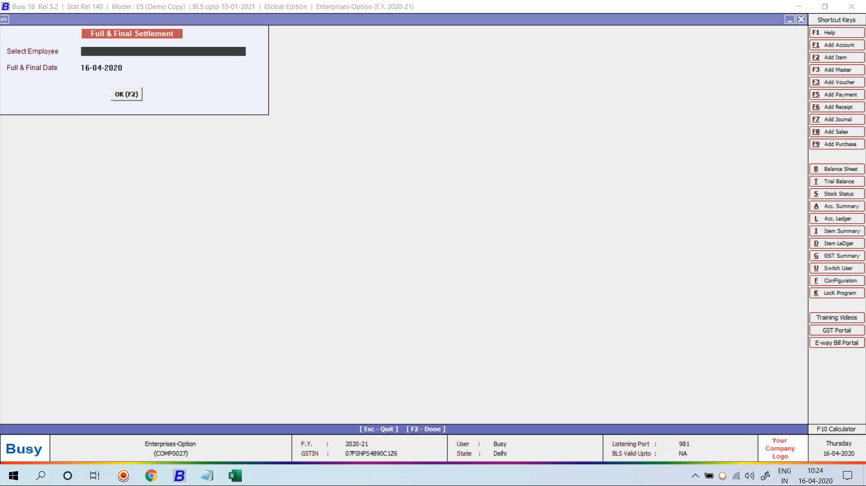
key("Escape")
Step: Check the PF(ECR) eReturn options in the newer format for all employees, then close
key("Down")
key("Return")
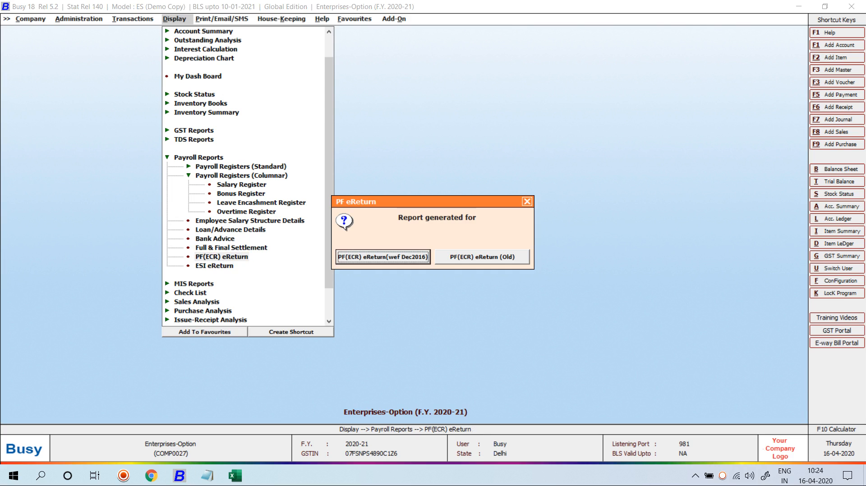
key("Return")
key("Return")
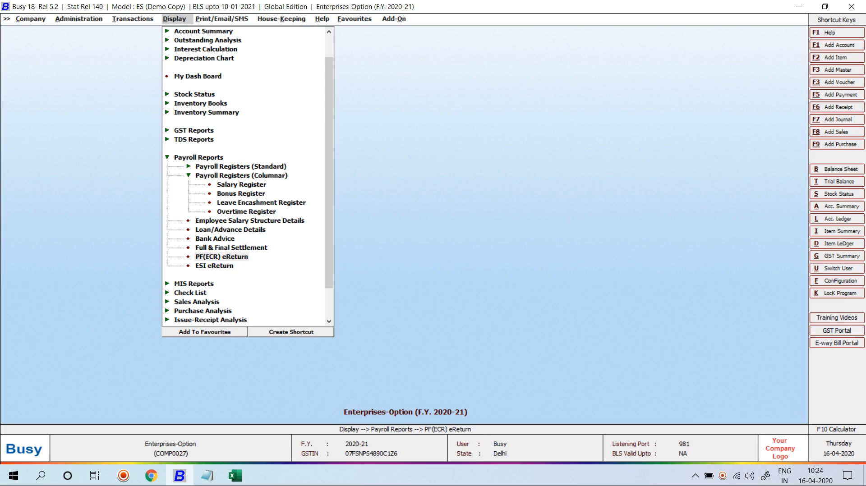
key("Return")
key("Return")
key("Return")
key("Return")
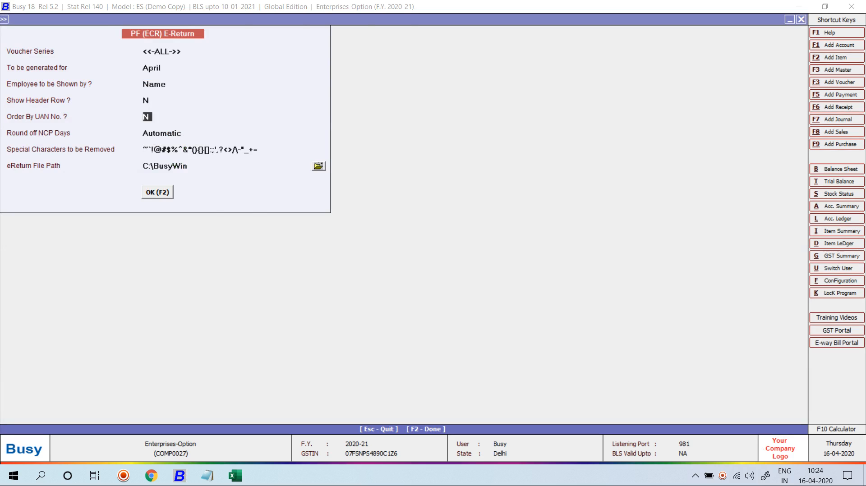
key("Escape")
key("Escape")
key("Escape")
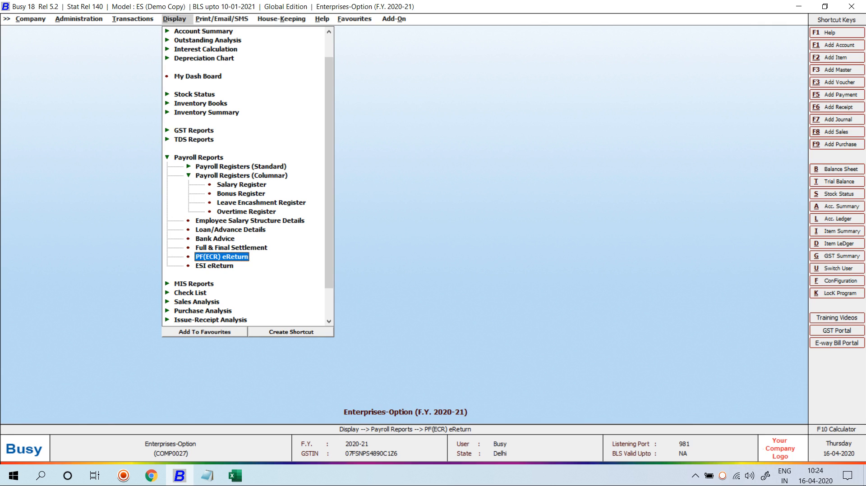
key("Down")
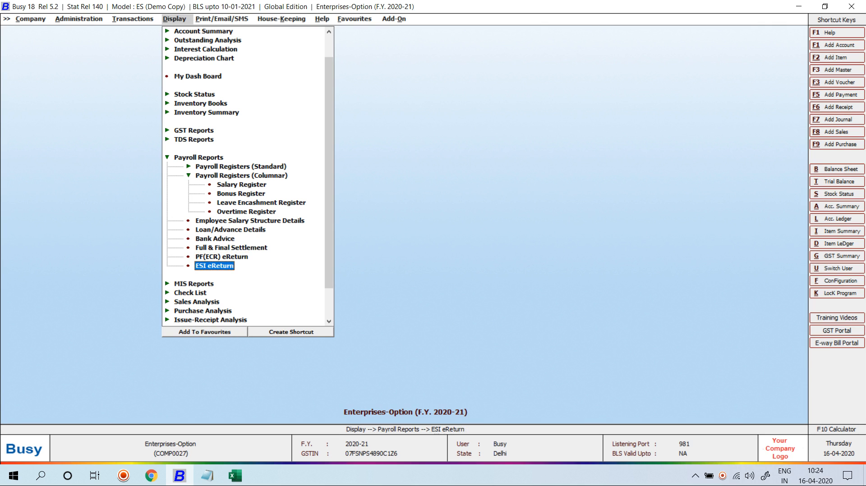
key("Left")
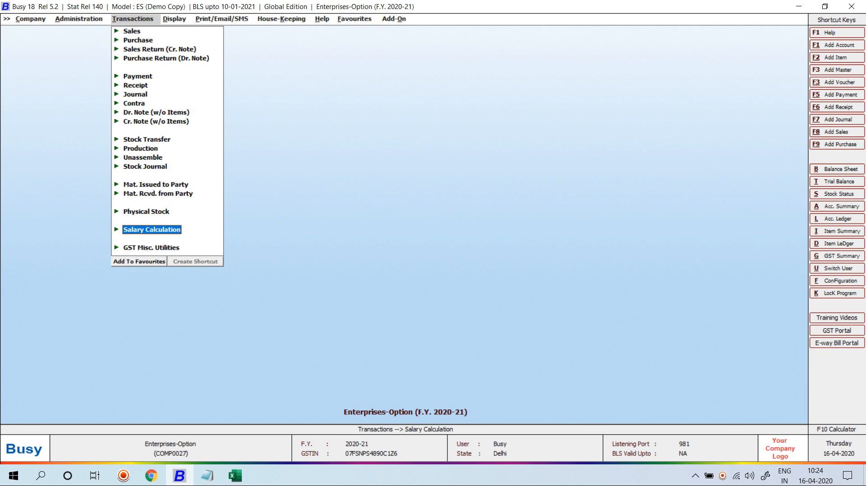
Step: Hide Busy 18 to show the Windows desktop
key("super+d")
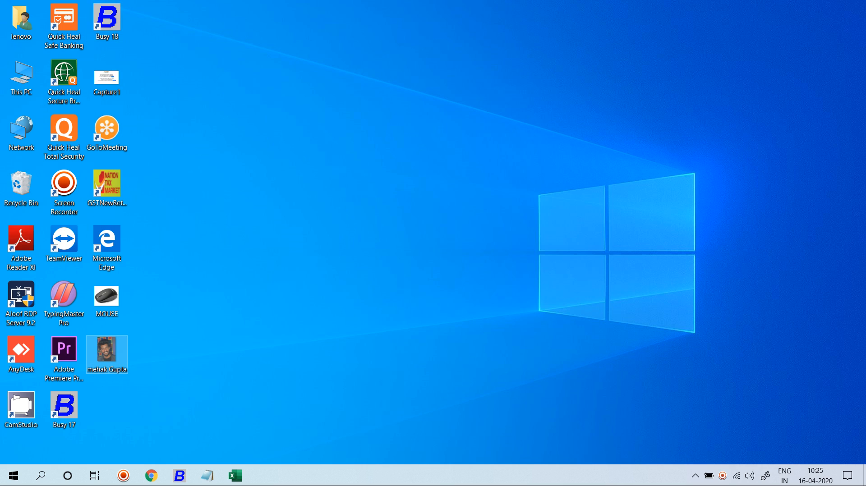
left_click(722, 476)
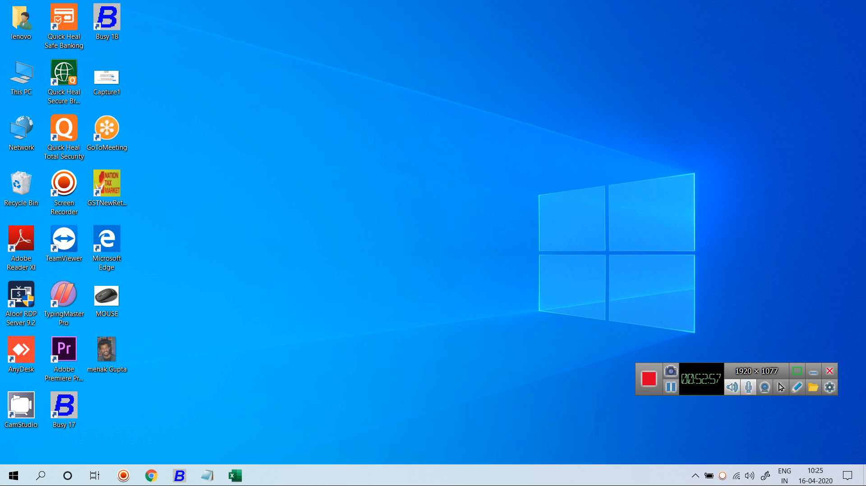